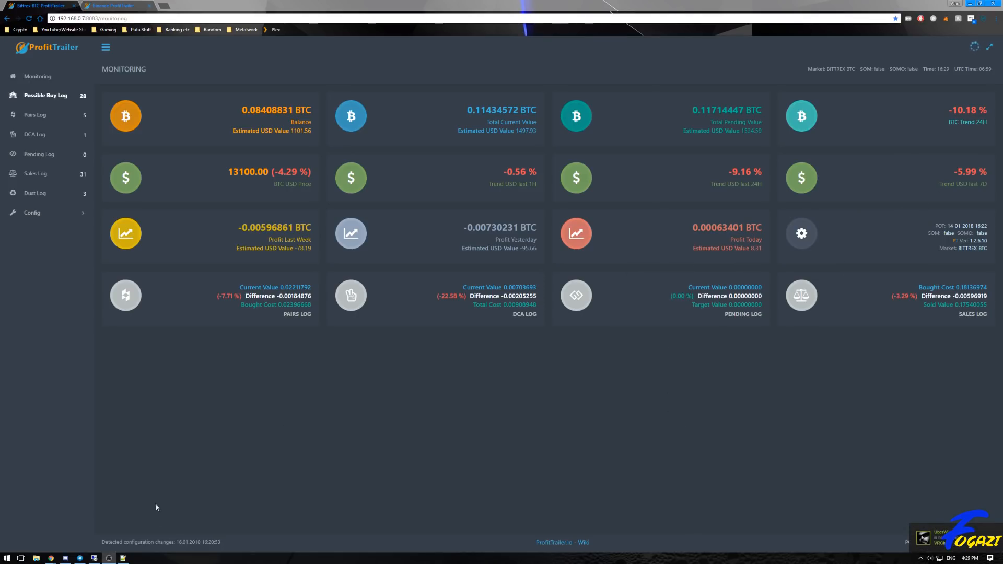
Switch to the Fogazi-Server Remote Desktop session and move the ProfitTrailer Binance ETH folder to a free spot beside PTF .226, two columns over
mouse_move(95, 559)
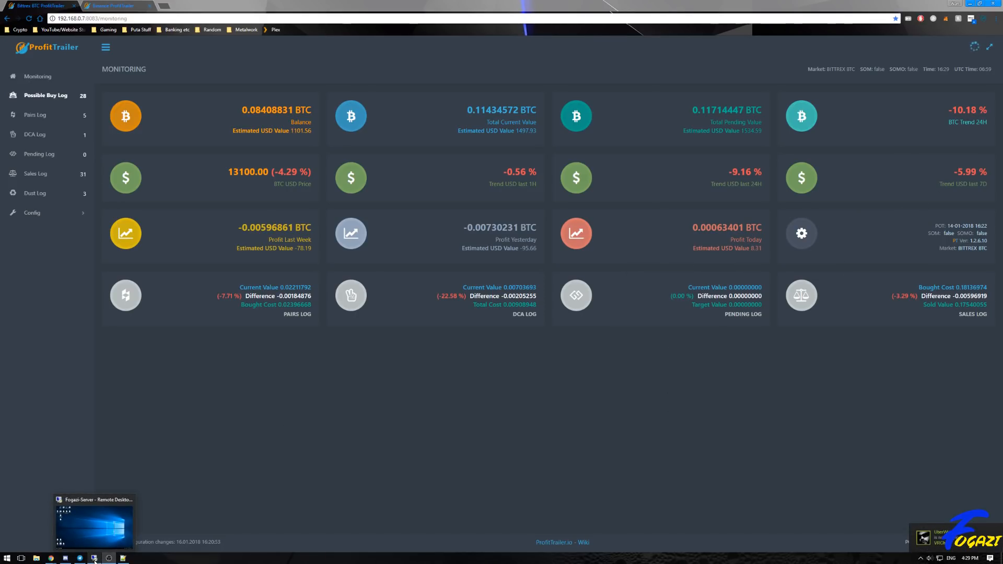
click(95, 561)
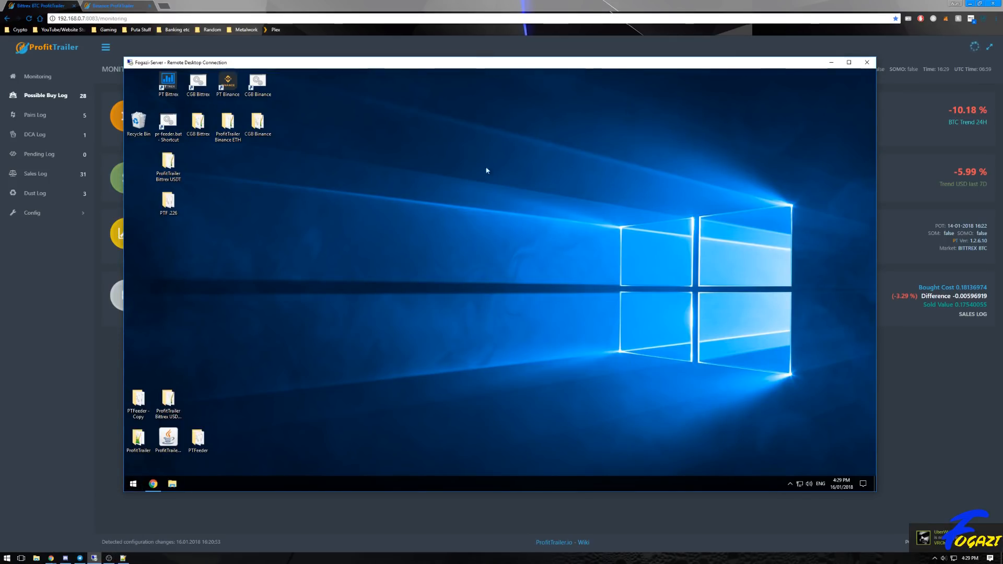
drag(515, 65, 500, 72)
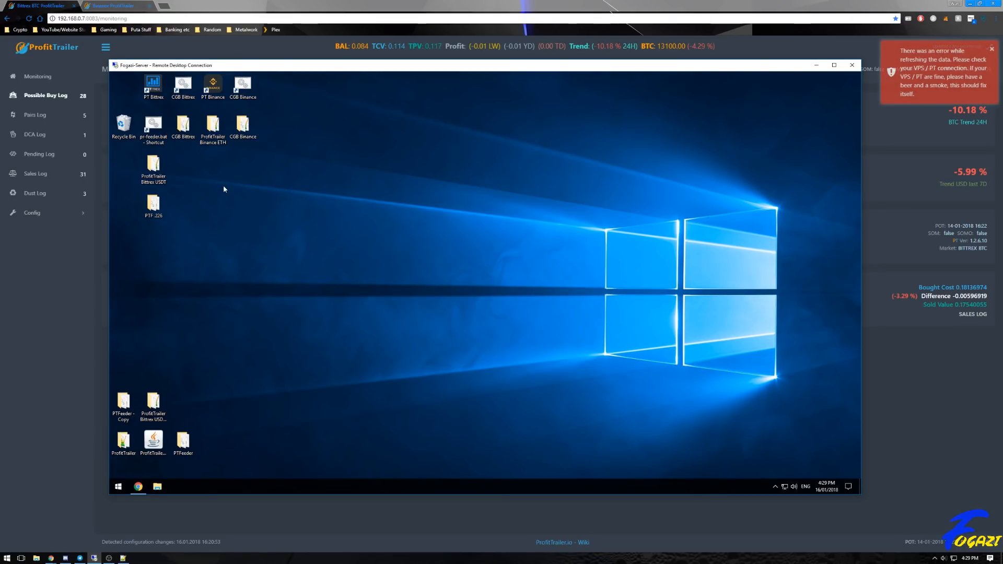
drag(213, 125, 213, 165)
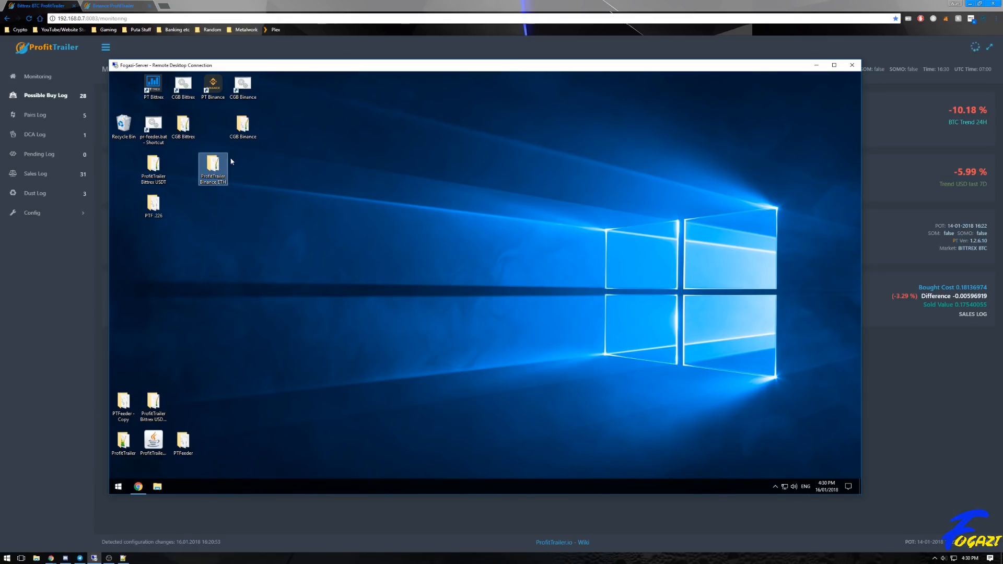
drag(211, 165, 244, 207)
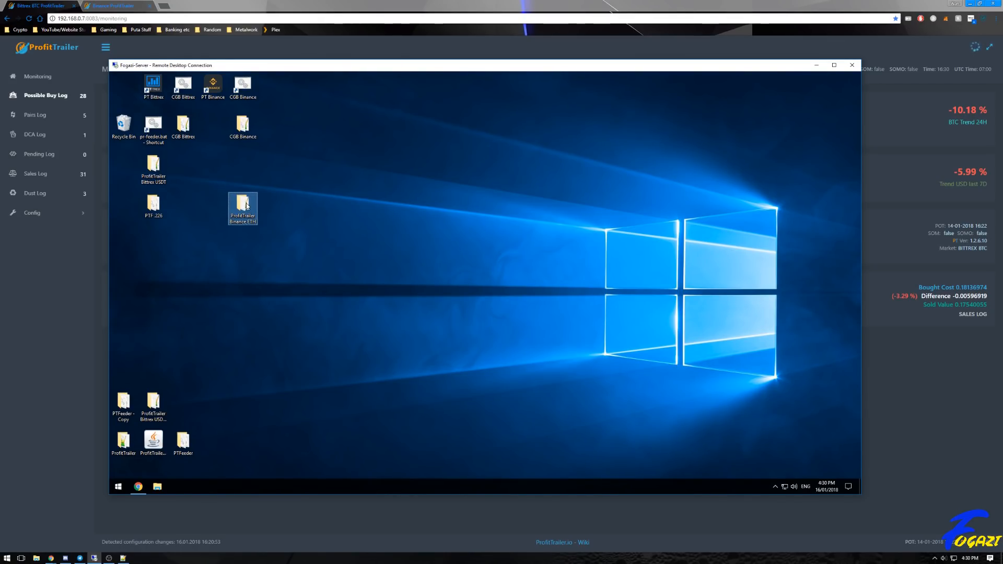
click(323, 267)
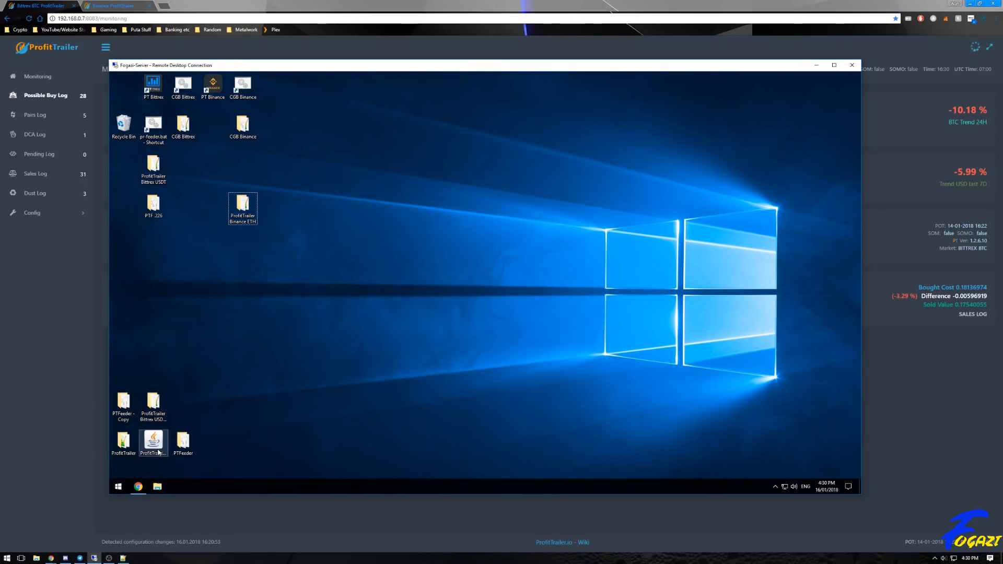
Open the PTFeeder wiki on GitHub in the remote browser and review its home page
click(138, 487)
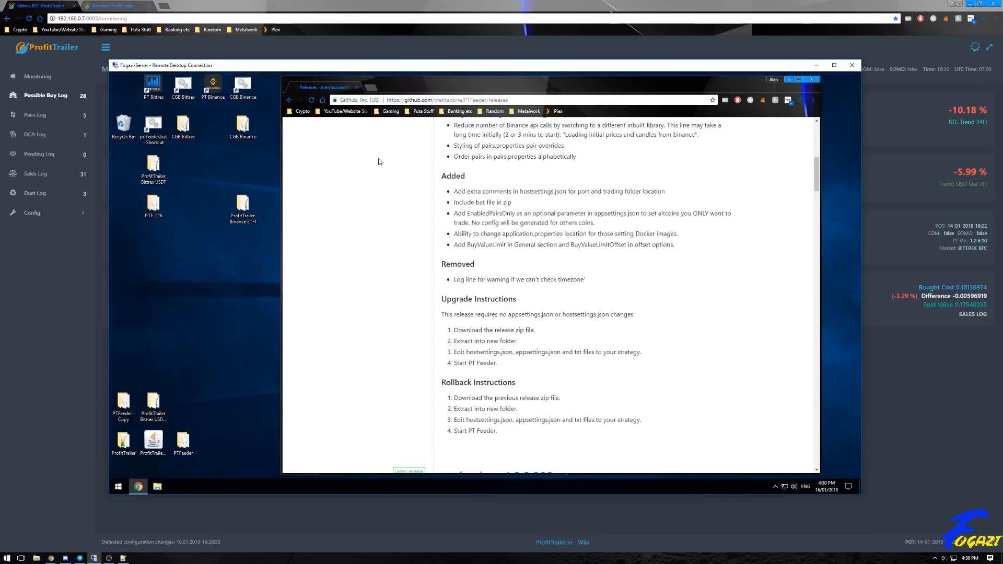
scroll(292, 156, up, 10)
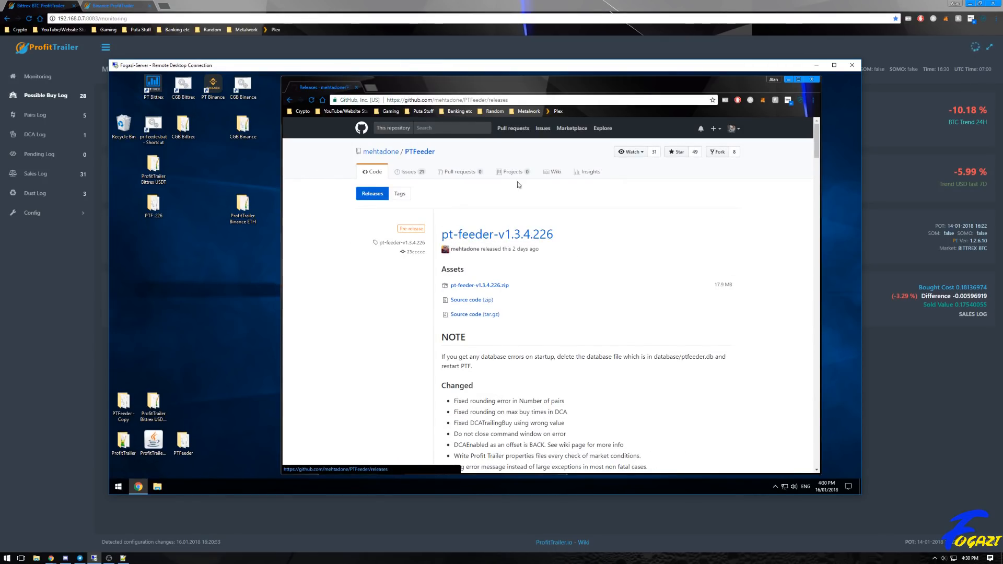
click(555, 172)
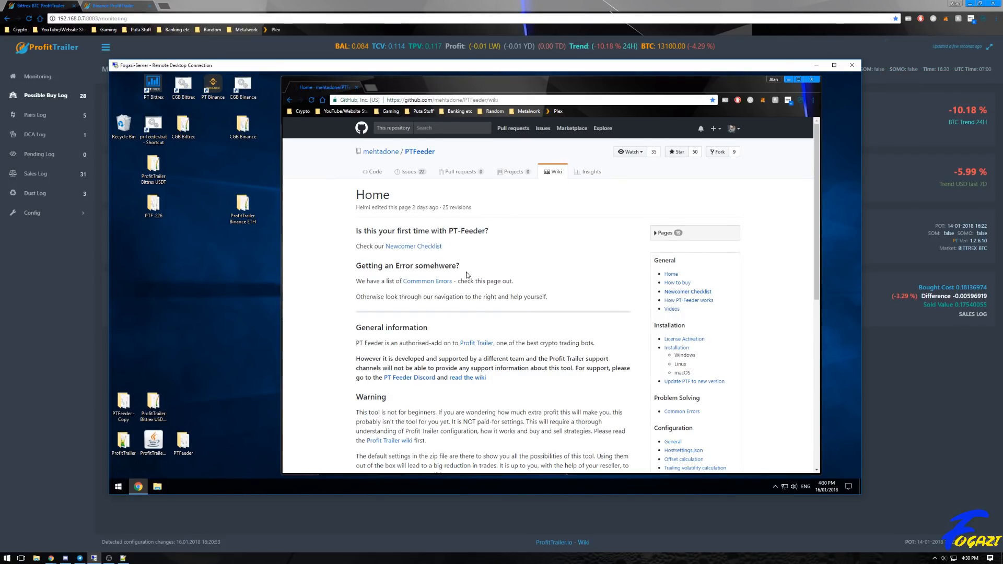
scroll(468, 276, down, 7)
scroll(498, 253, up, 4)
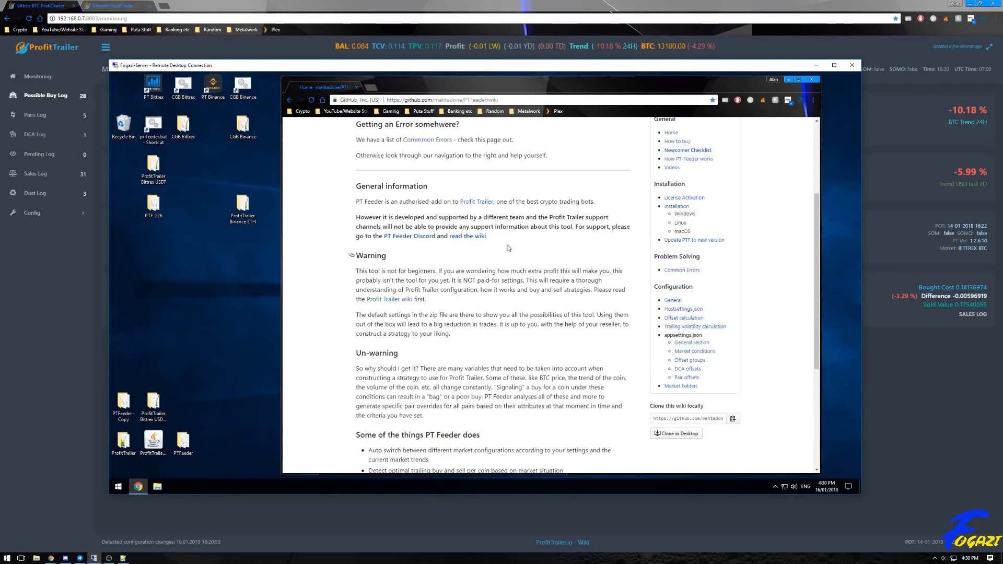
scroll(498, 253, up, 2)
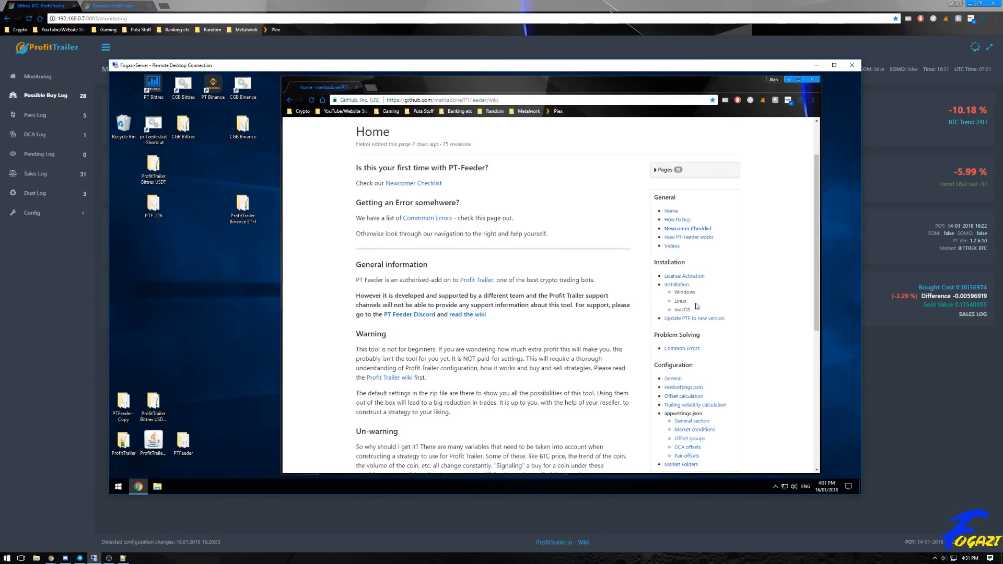
Review the .NET prerequisite and PT Feeder setup instructions on the wiki's Installation page
click(676, 285)
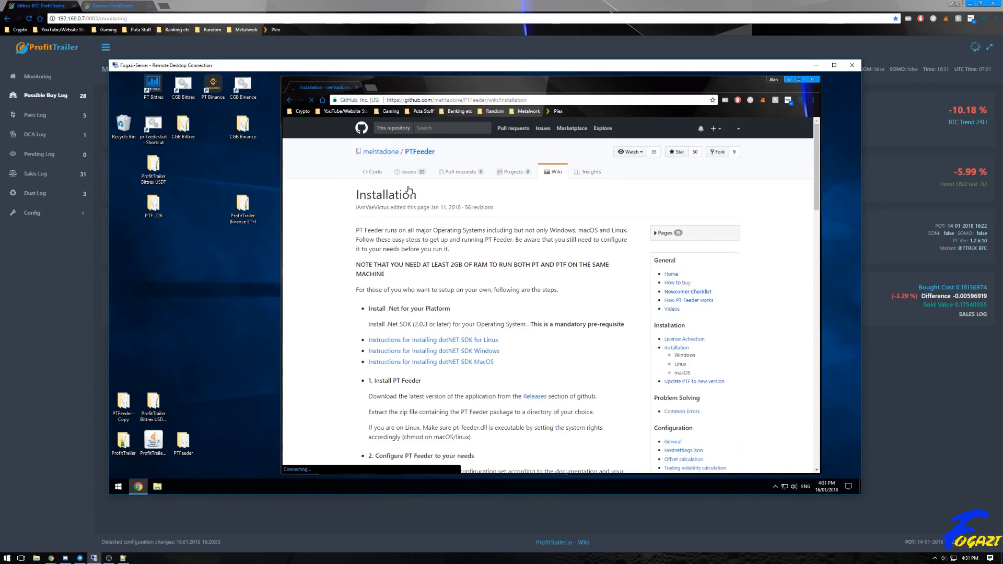
scroll(481, 303, down, 4)
scroll(530, 323, up, 3)
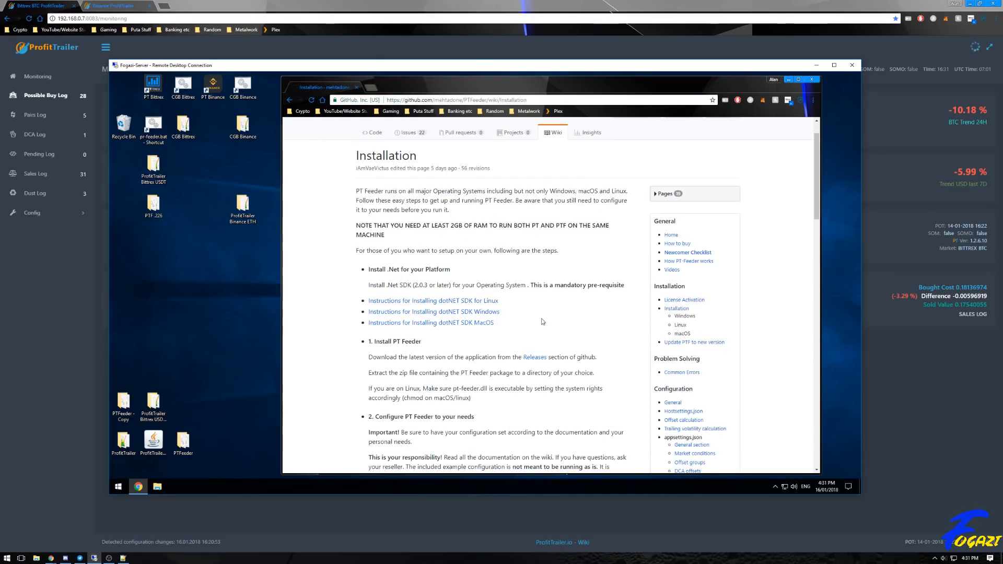
scroll(530, 323, down, 1)
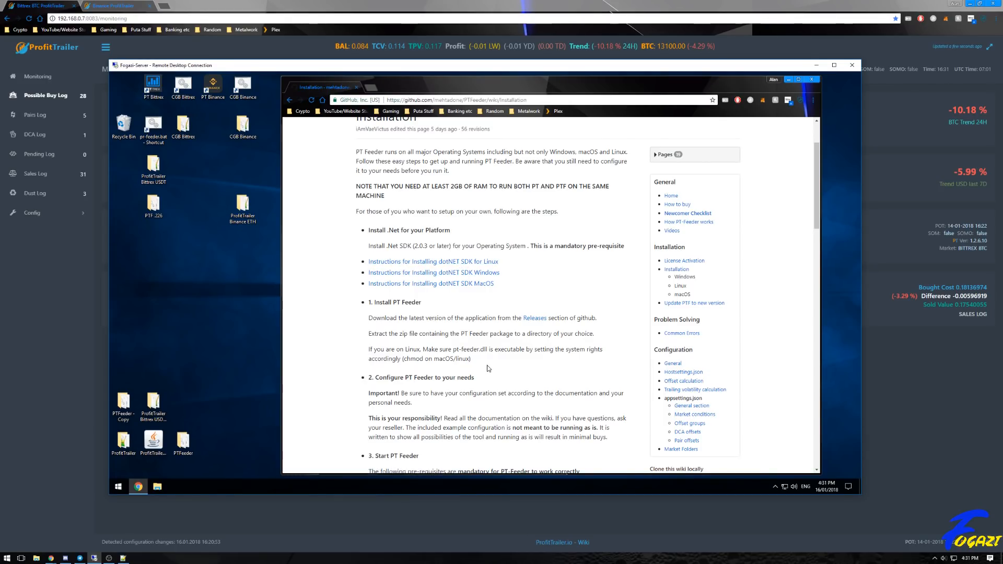
Download pt-feeder-v1.3.4.230.zip from the Releases page and open the archive with the browser minimized
click(529, 319)
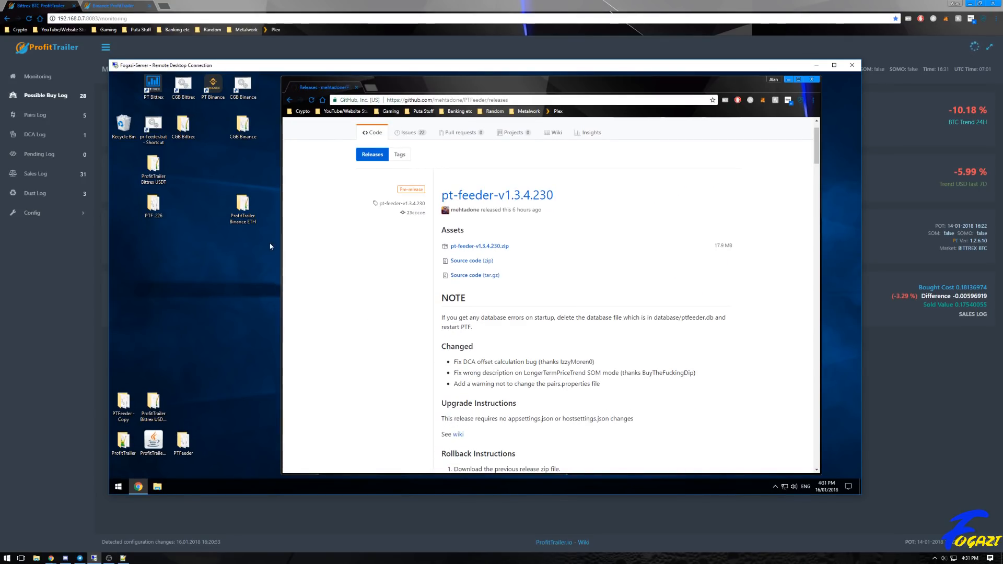
click(479, 248)
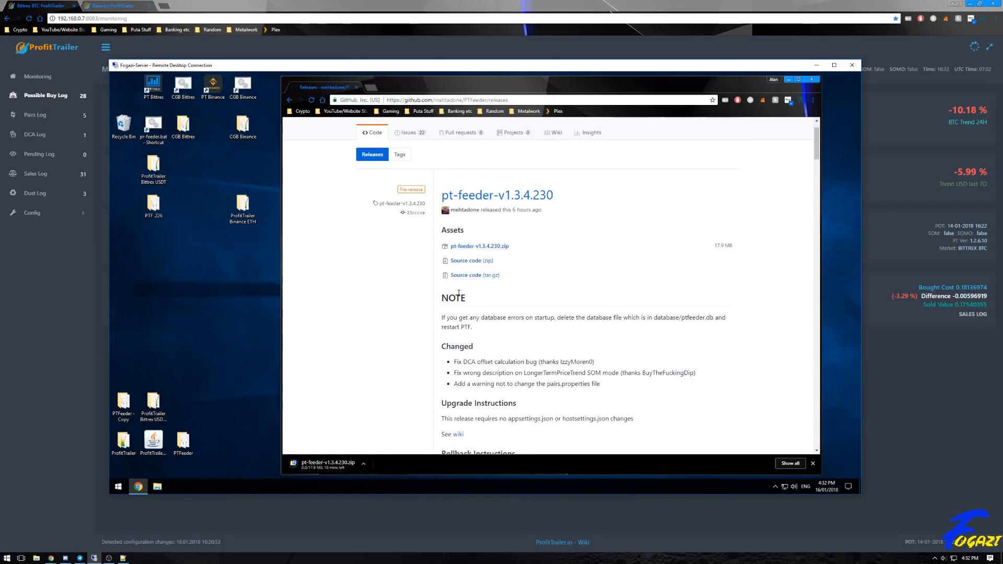
click(329, 465)
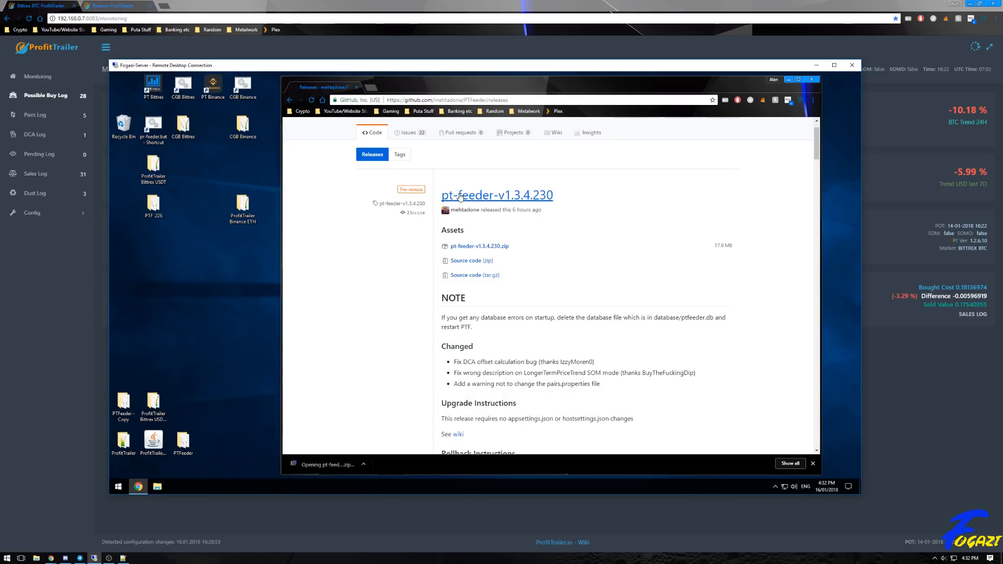
click(788, 80)
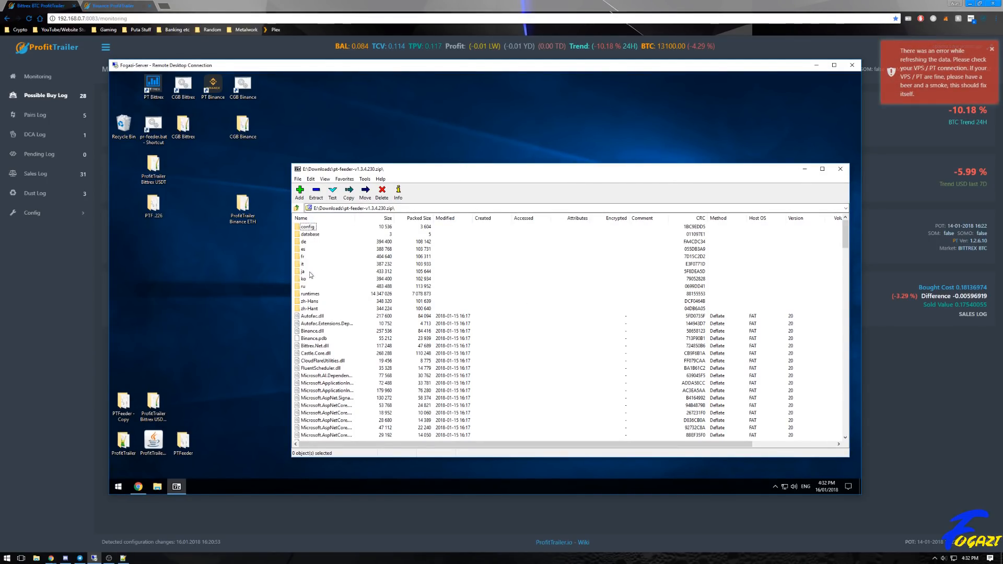
Create a new folder on the remote desktop and place it directly below the ProfitTrailer Binance ETH folder
scroll(310, 251, down, 5)
scroll(311, 251, up, 5)
right_click(230, 259)
mouse_move(261, 333)
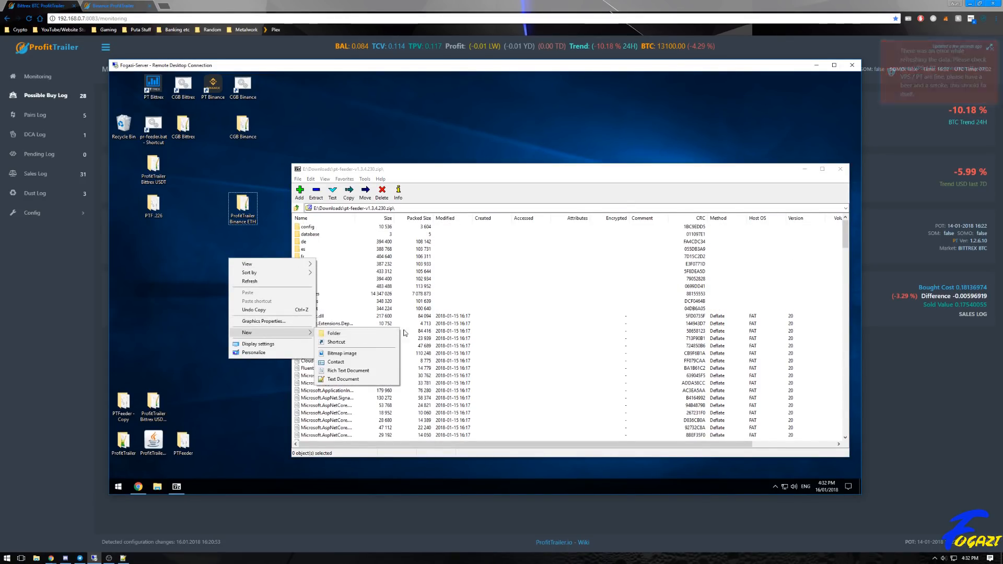
click(334, 333)
drag(243, 282, 242, 249)
Rename the new desktop folder as PTF Binance
right_click(242, 252)
click(287, 416)
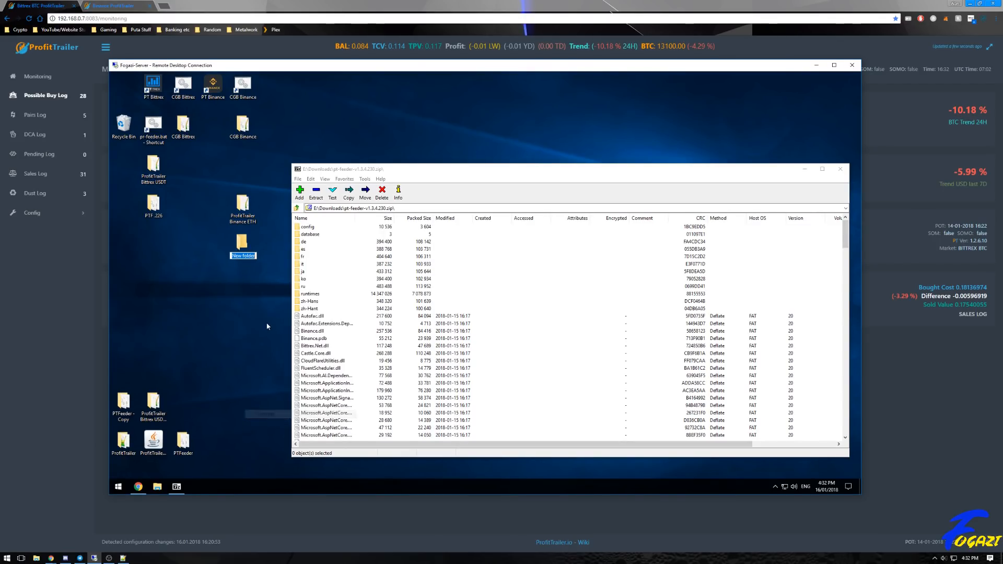
text(8)
text(TF)
text( Bi)
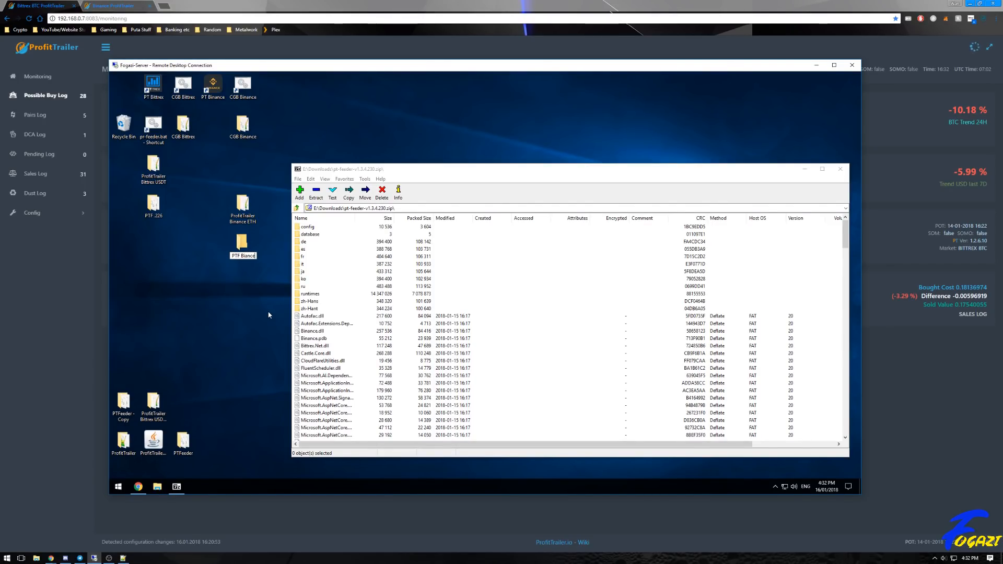
text(nance)
key(Return)
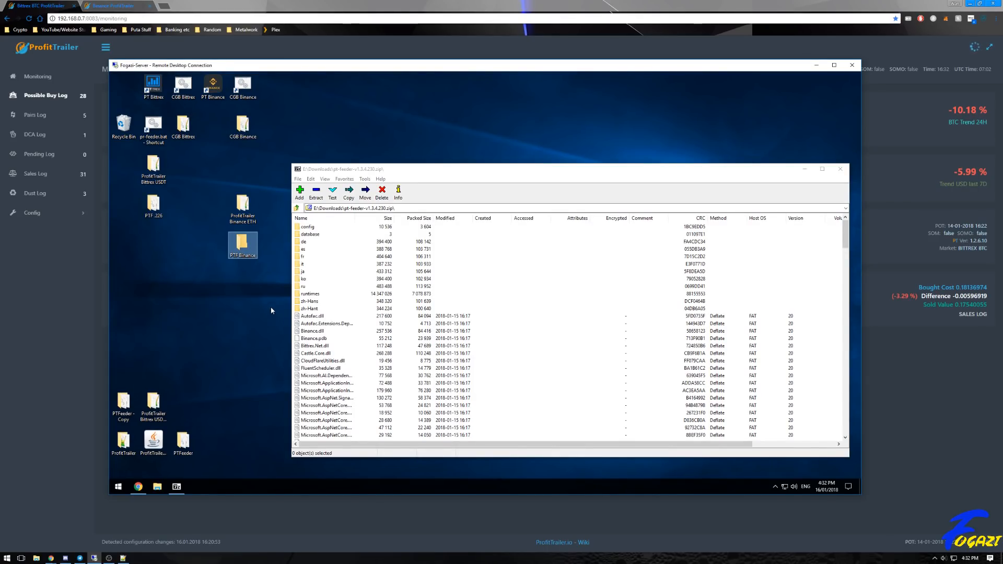
Copy the entire contents of the pt-feeder archive into the PTF Binance folder and close the archive
click(307, 228)
key(ctrl+a)
drag(306, 229, 244, 247)
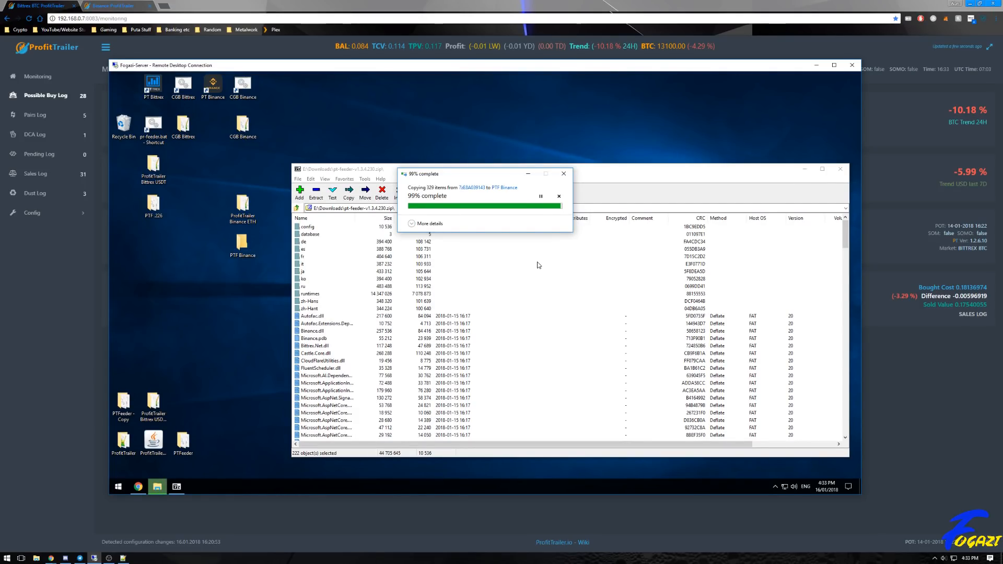
click(841, 170)
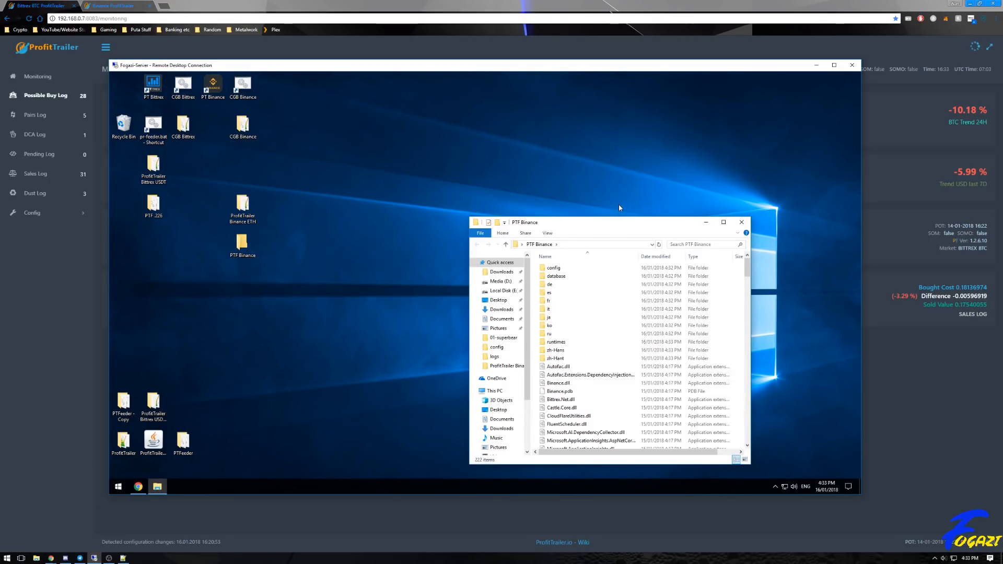
Create a desktop shortcut to pr-feeder.bat from the PTF Binance folder, with its window enlarged
drag(470, 217, 389, 147)
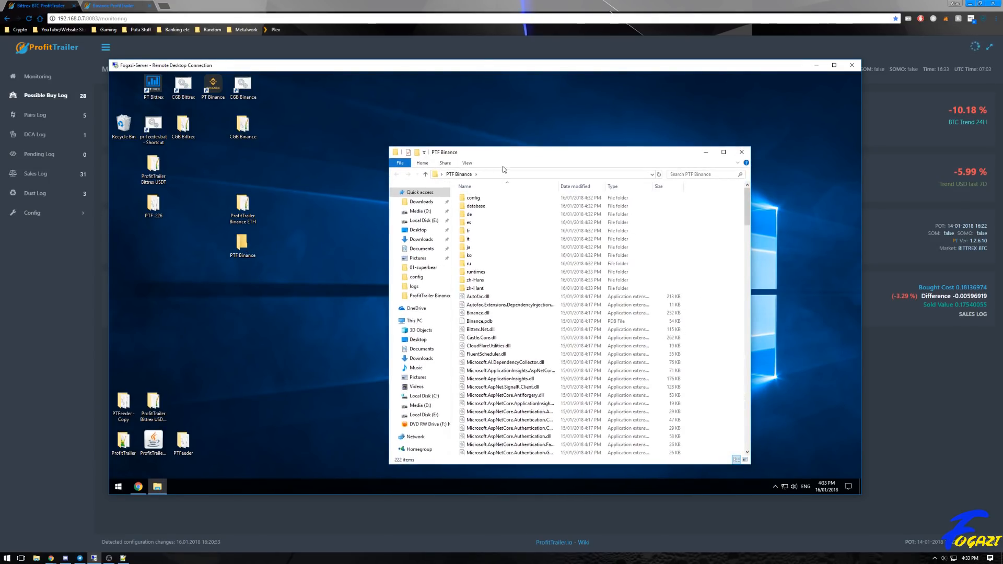
drag(537, 152, 551, 122)
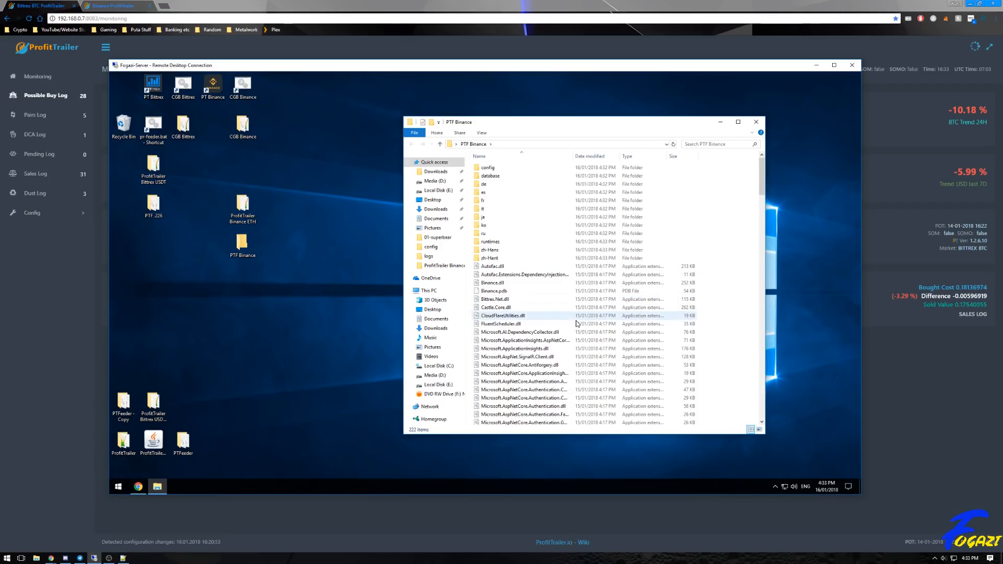
scroll(764, 165, down, 13)
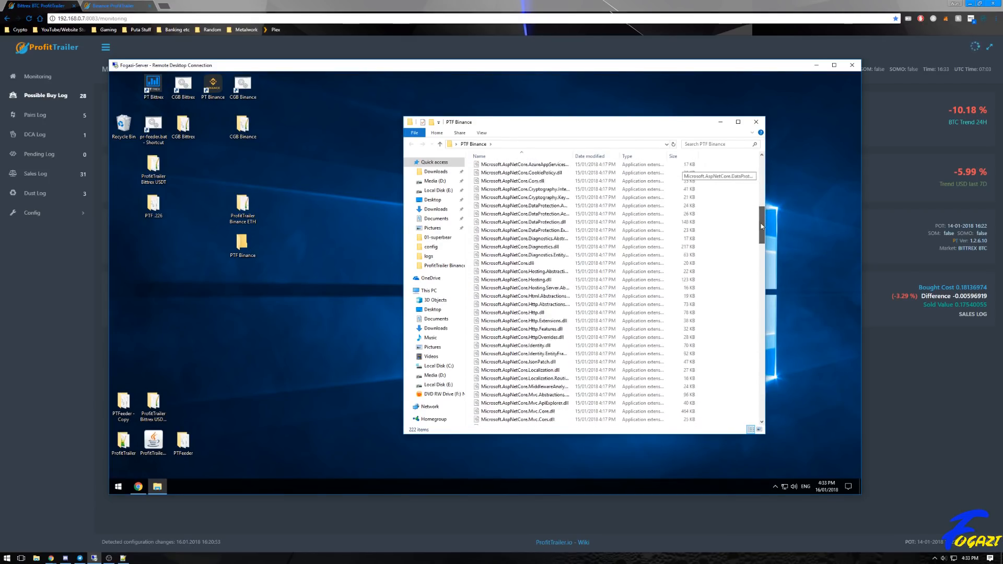
drag(766, 190, 744, 368)
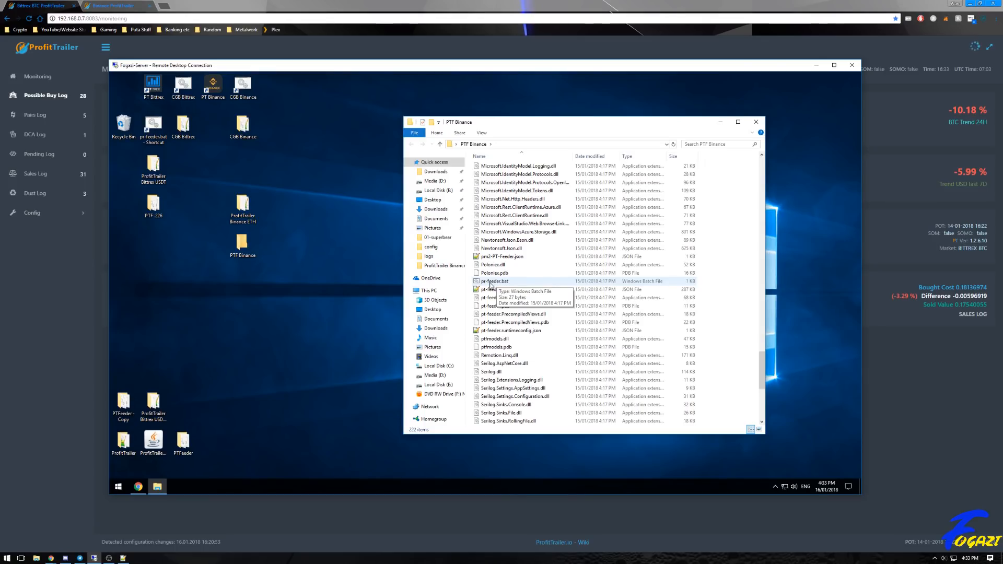
click(491, 285)
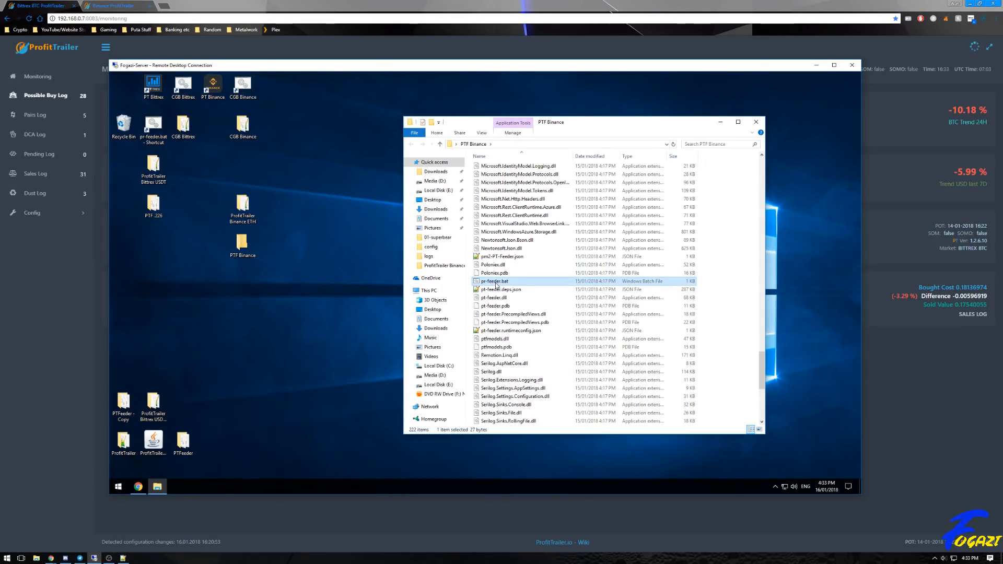
right_click(495, 283)
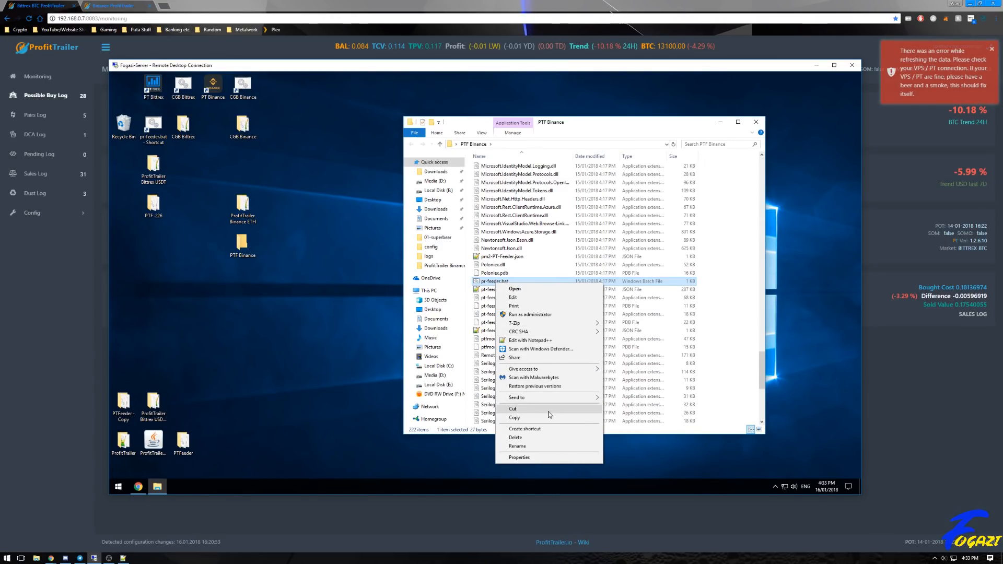
mouse_move(542, 400)
click(635, 416)
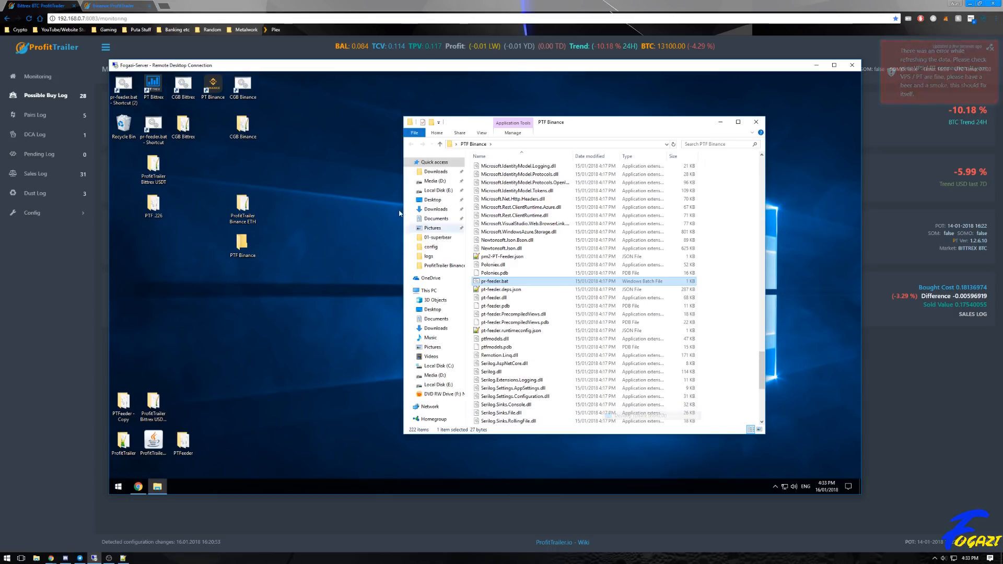
Place the new pr-feeder.bat shortcut beside the PTF Binance folder and the PT Binance shortcut beside the ProfitTrailer Binance ETH folder
drag(124, 87, 273, 245)
drag(216, 88, 275, 206)
Open hostsettings.json from the PTF Binance config folder and clear the PoloPairsLocation path, leaving empty quotes
drag(763, 362, 742, 154)
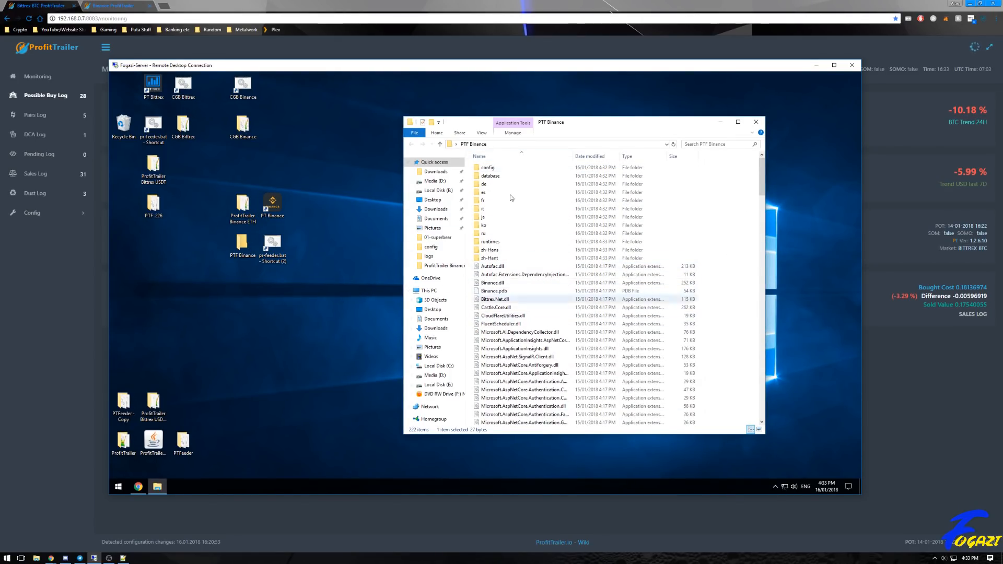
double_click(488, 168)
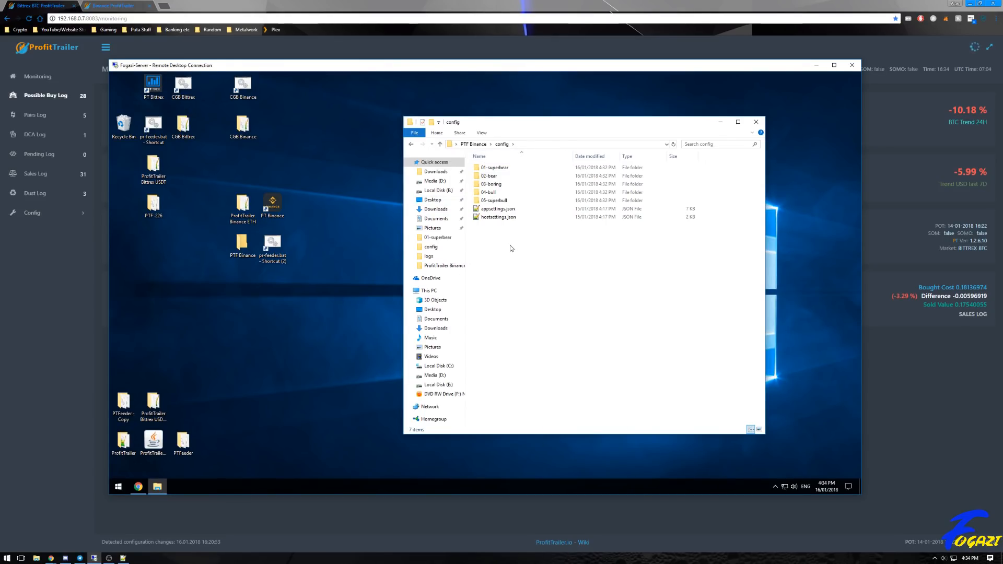
double_click(493, 219)
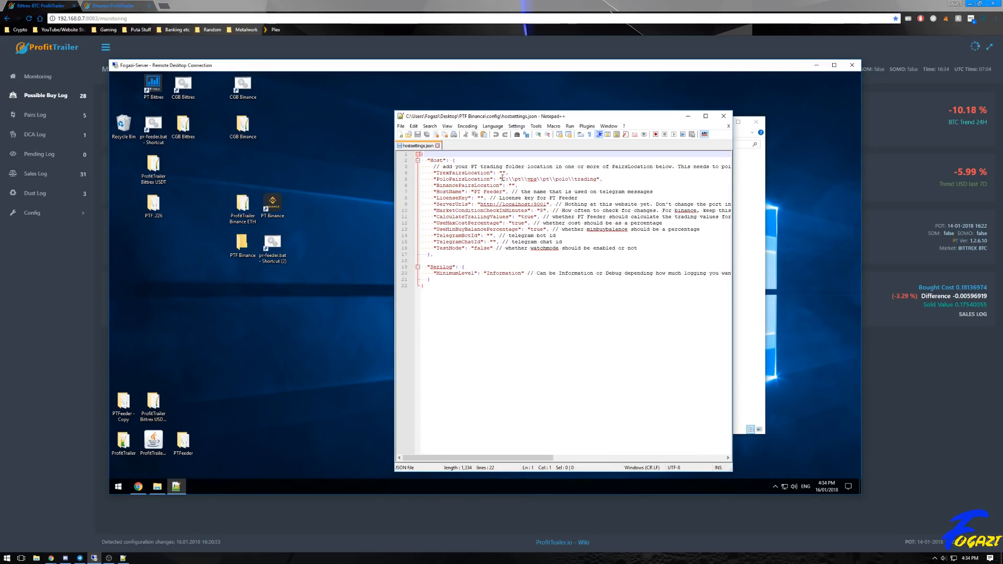
drag(502, 179, 596, 179)
key(BackSpace)
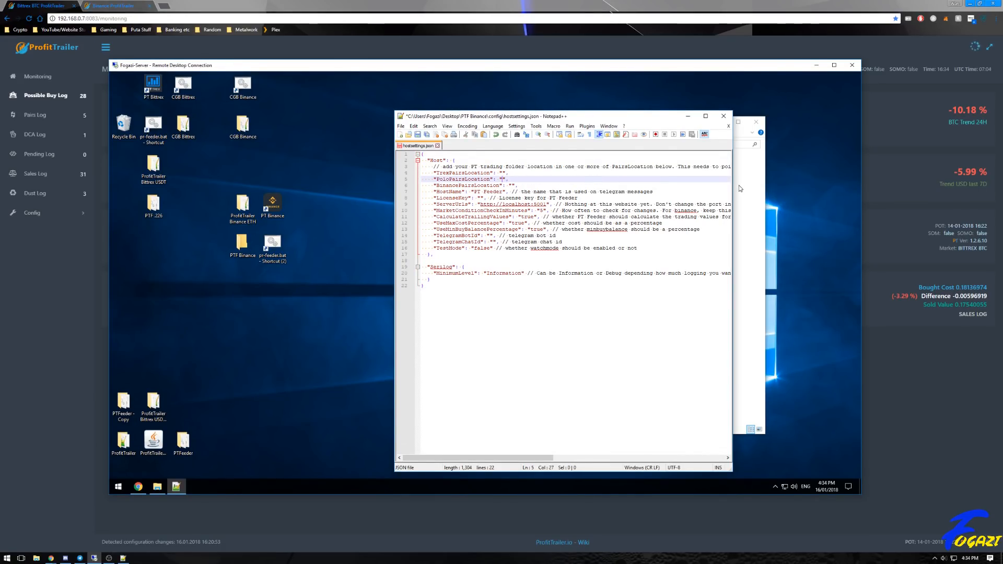
Copy the ProfitTrailer Binance ETH folder's path and paste it between the BinancePairsLocation quotes in hostsettings.json
click(520, 185)
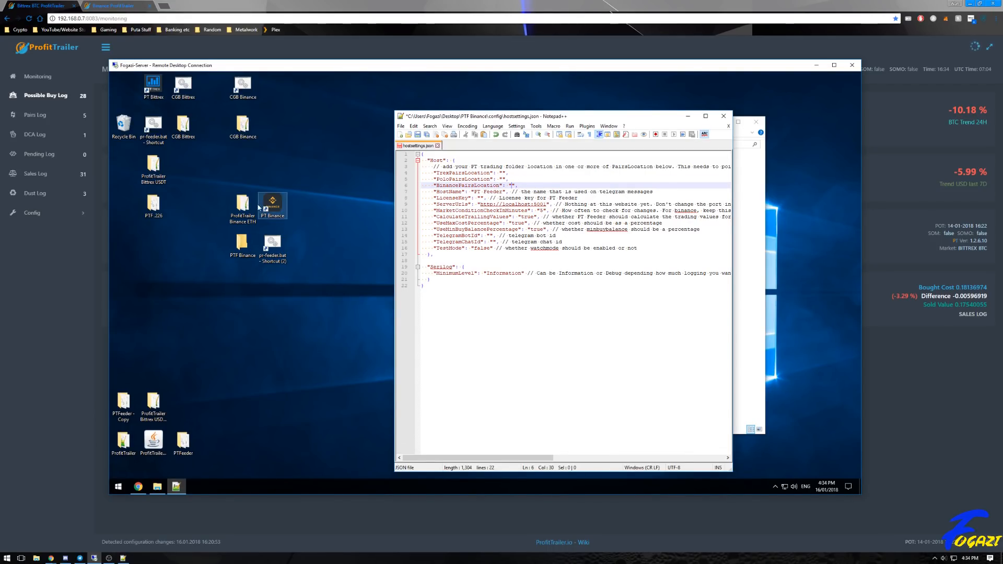
double_click(243, 208)
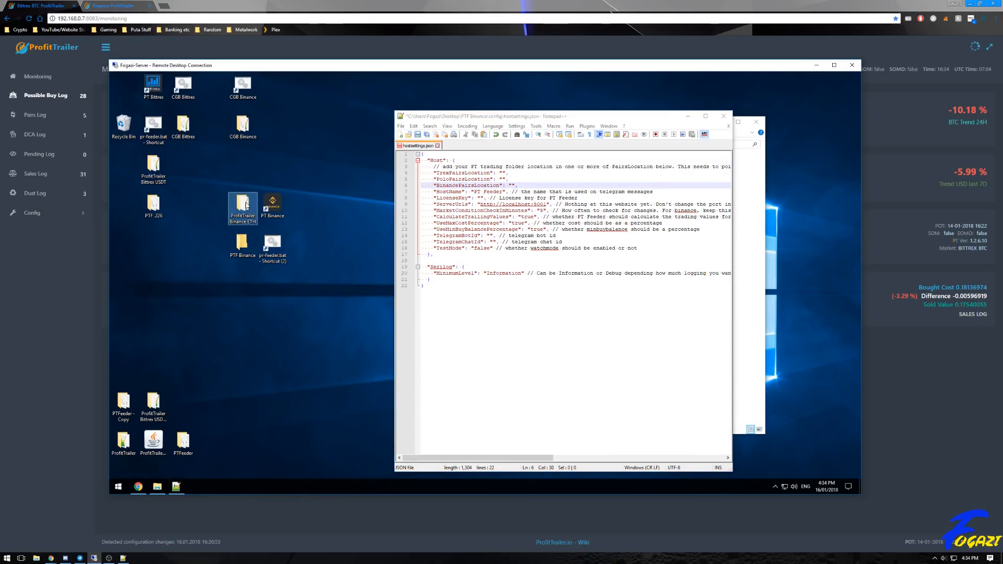
drag(542, 139, 272, 163)
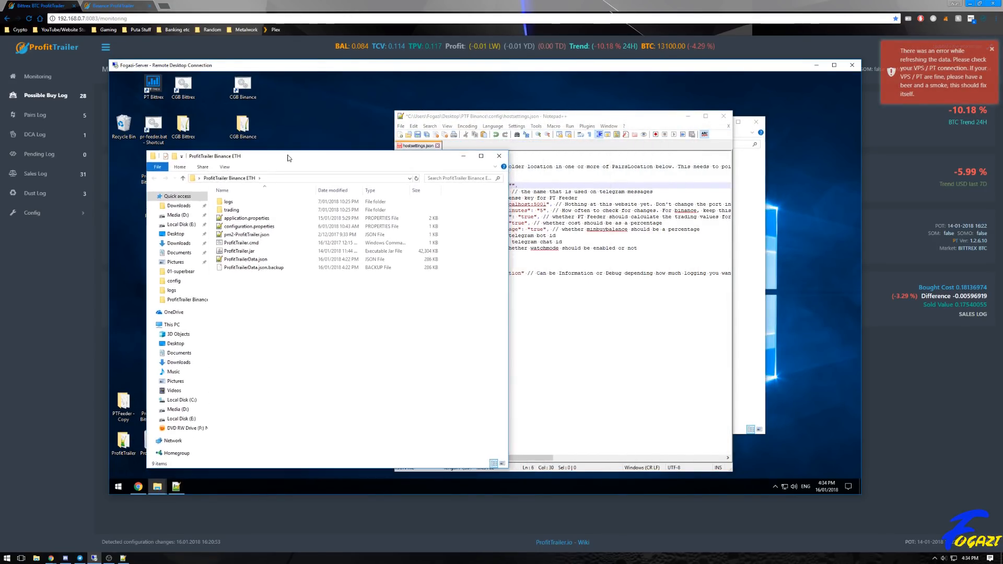
click(293, 179)
key(ctrl+c)
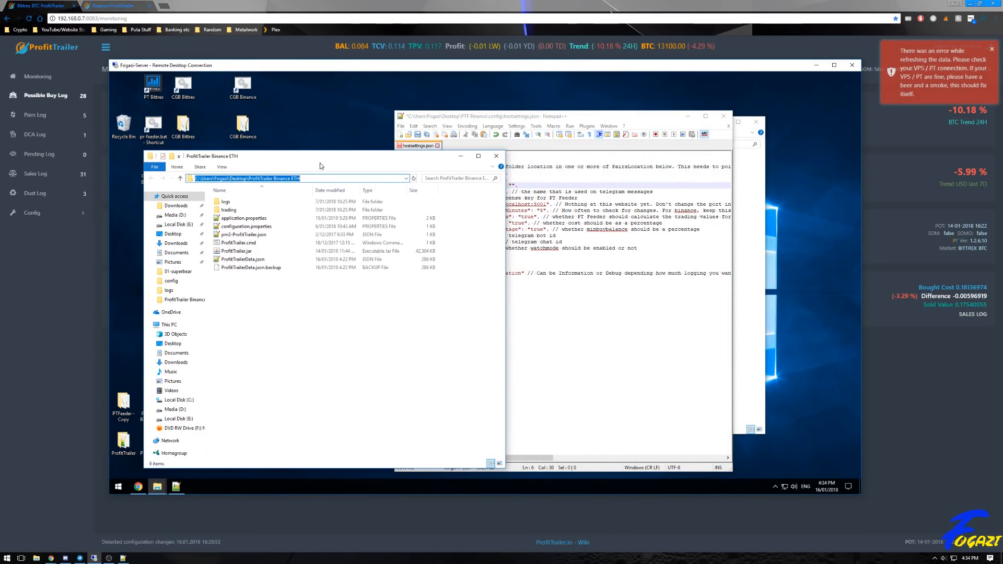
click(570, 116)
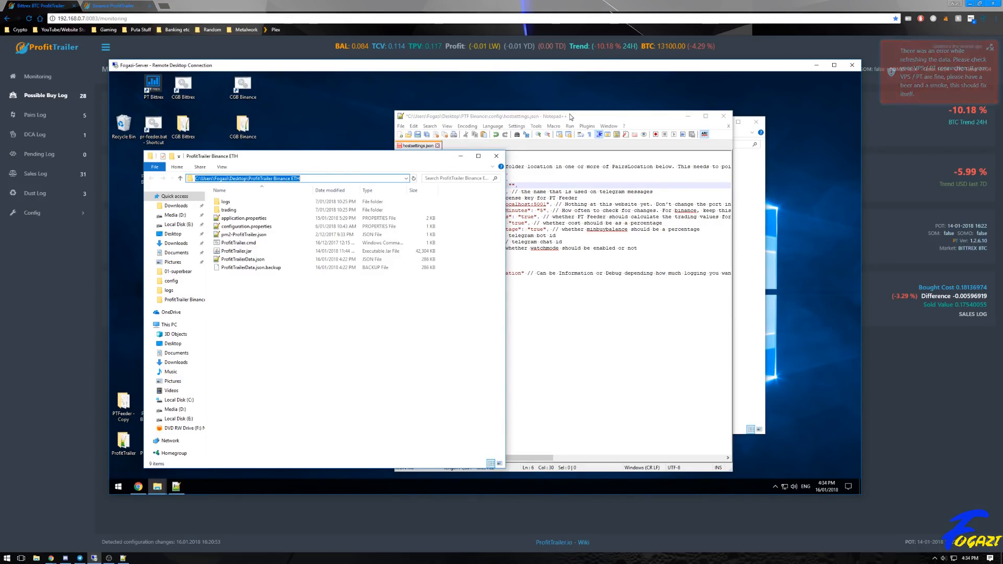
key(ctrl+v)
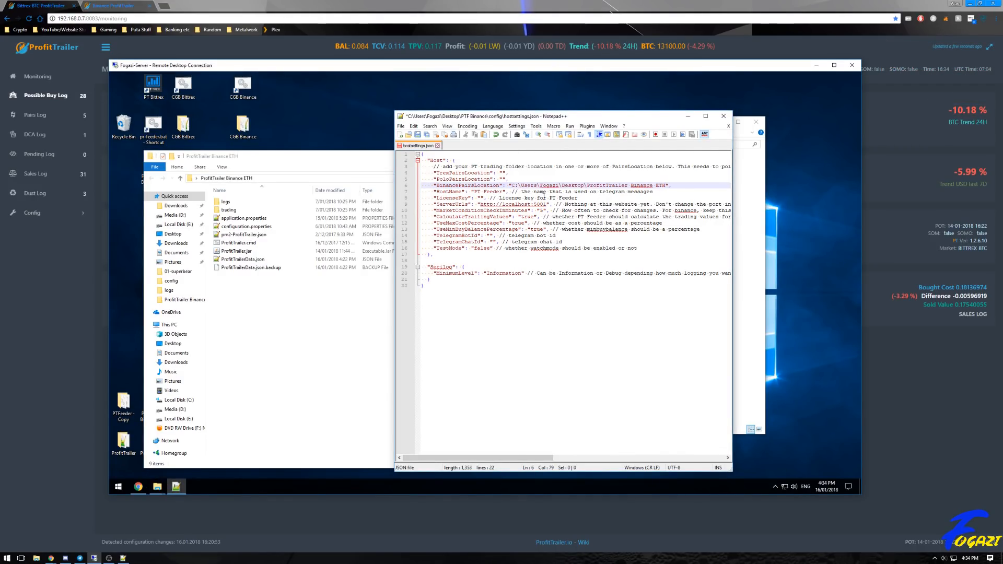
Double every backslash in the BinancePairsLocation path
click(523, 186)
text(\)
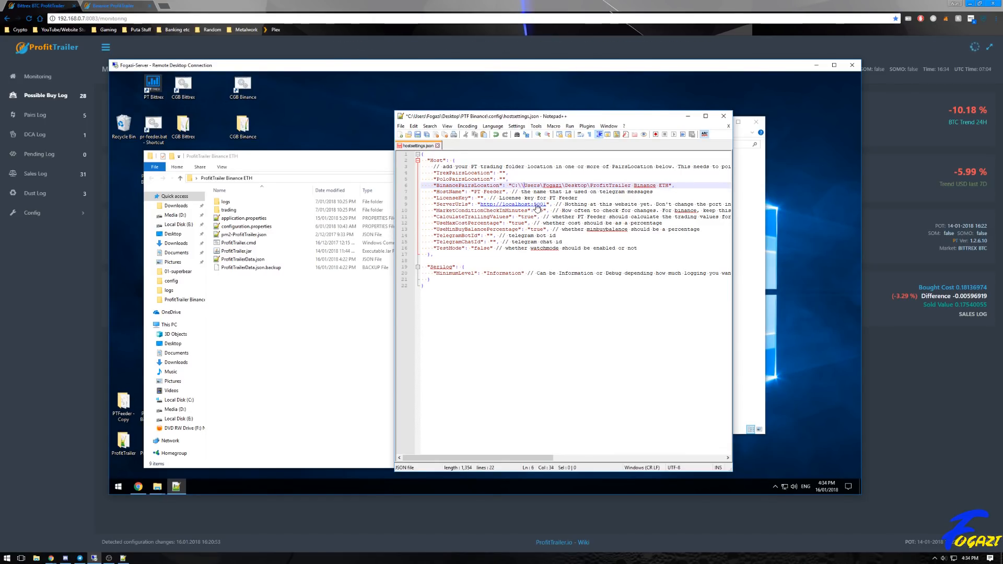
click(545, 186)
text(\)
click(568, 186)
text(\)
click(597, 186)
text(\)
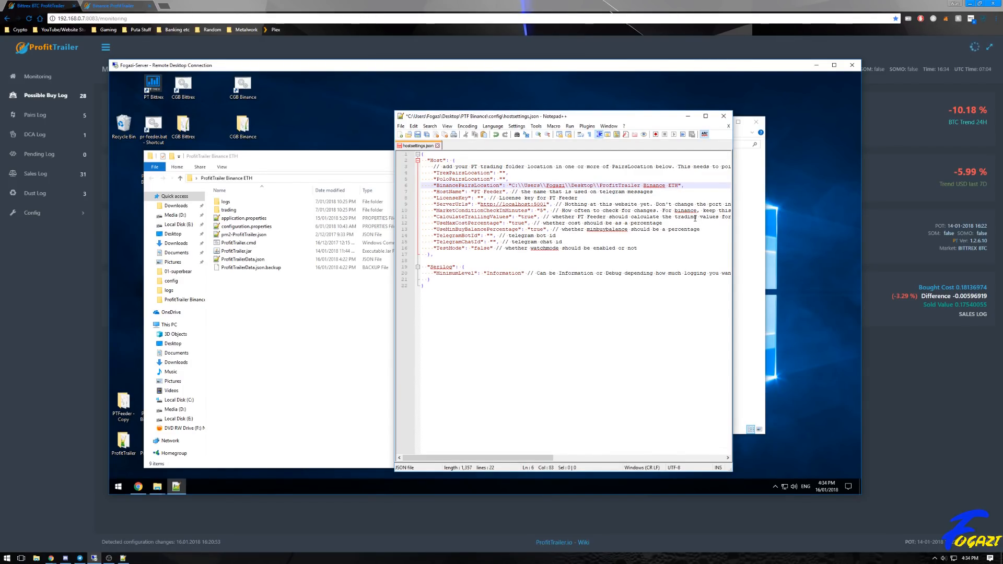
Append \\trading to the end of the BinancePairsLocation path, using a double backslash
text(\t)
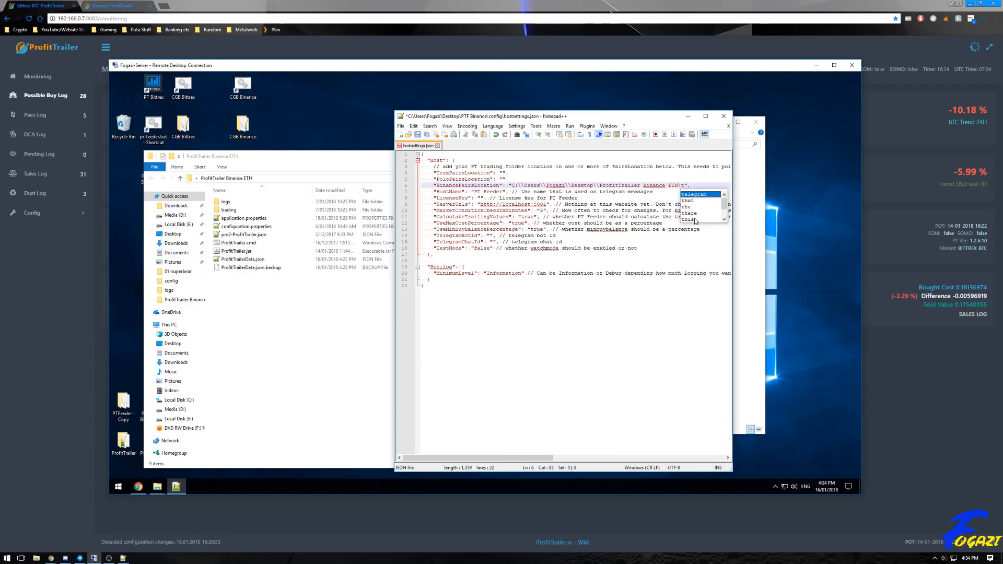
text(radin)
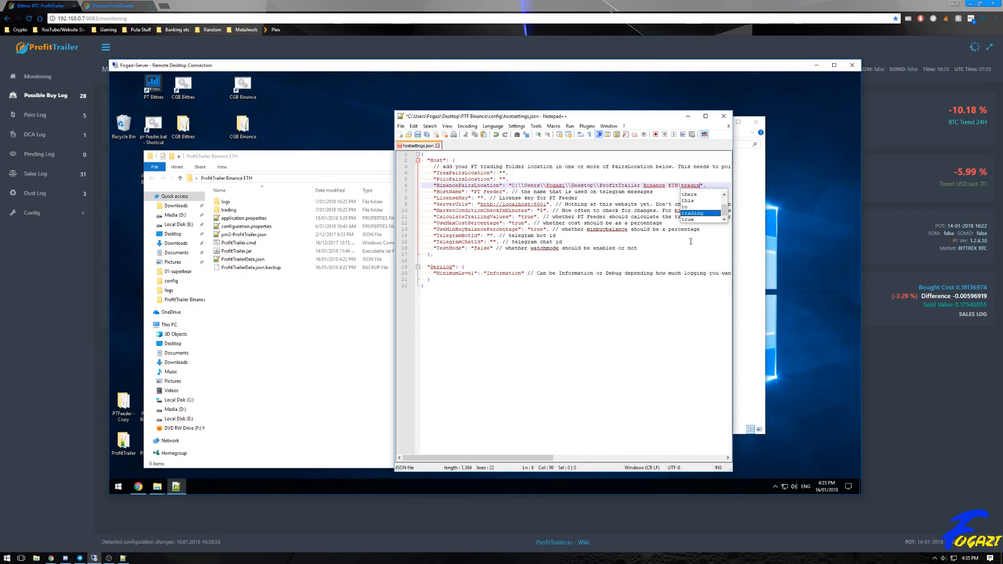
text(g)
click(691, 236)
click(702, 185)
click(682, 186)
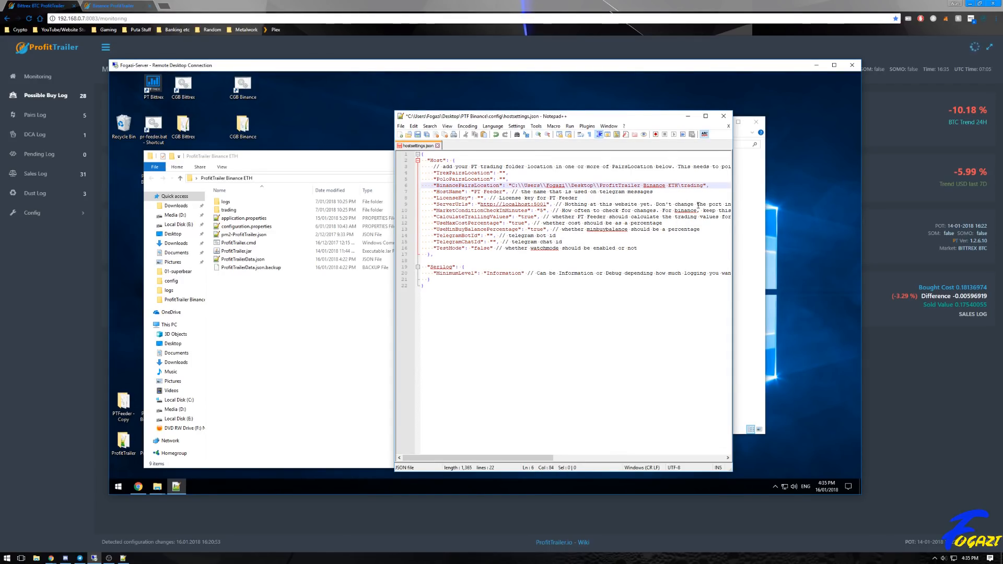
text(\)
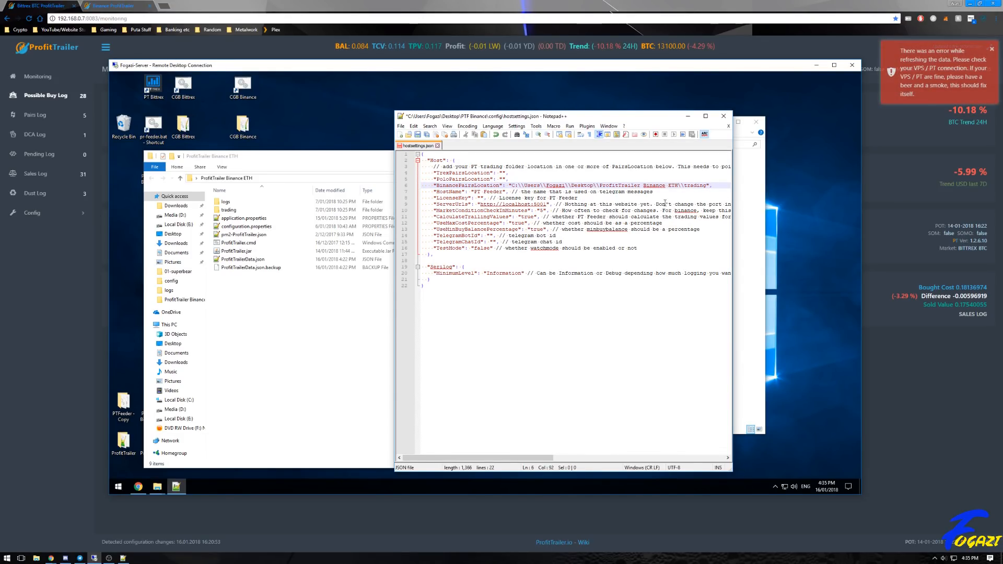
click(663, 229)
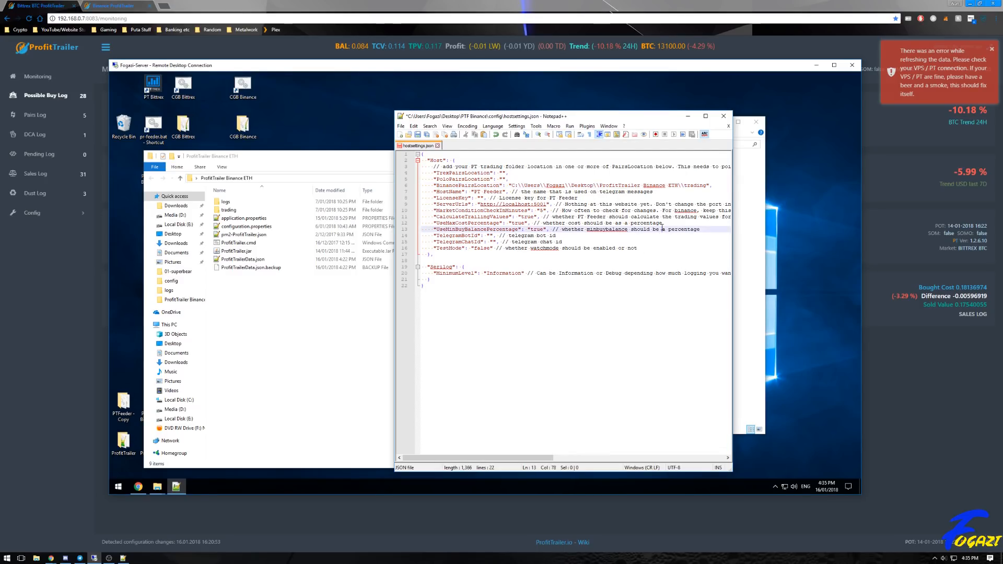
drag(712, 185, 512, 185)
click(545, 204)
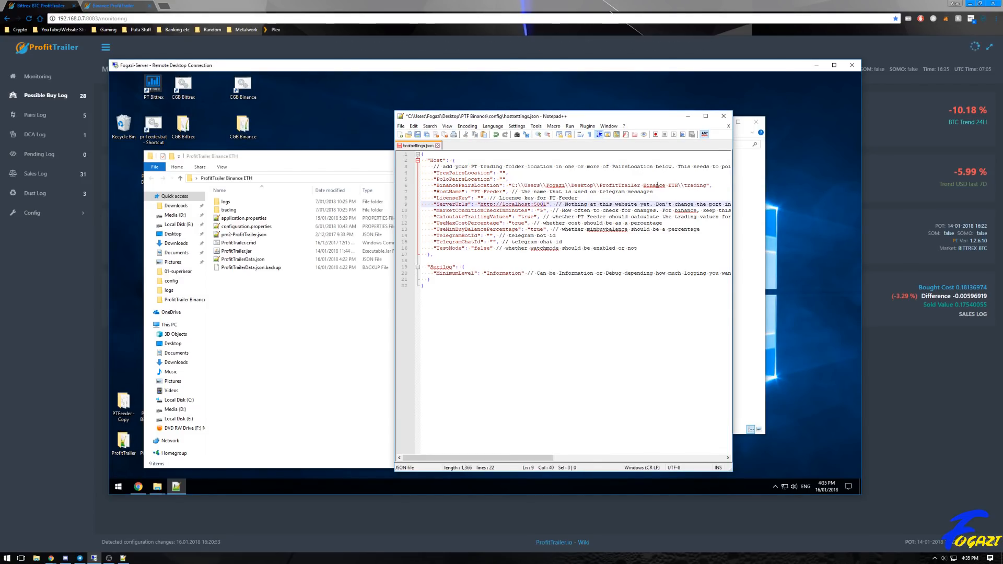
drag(473, 192, 477, 193)
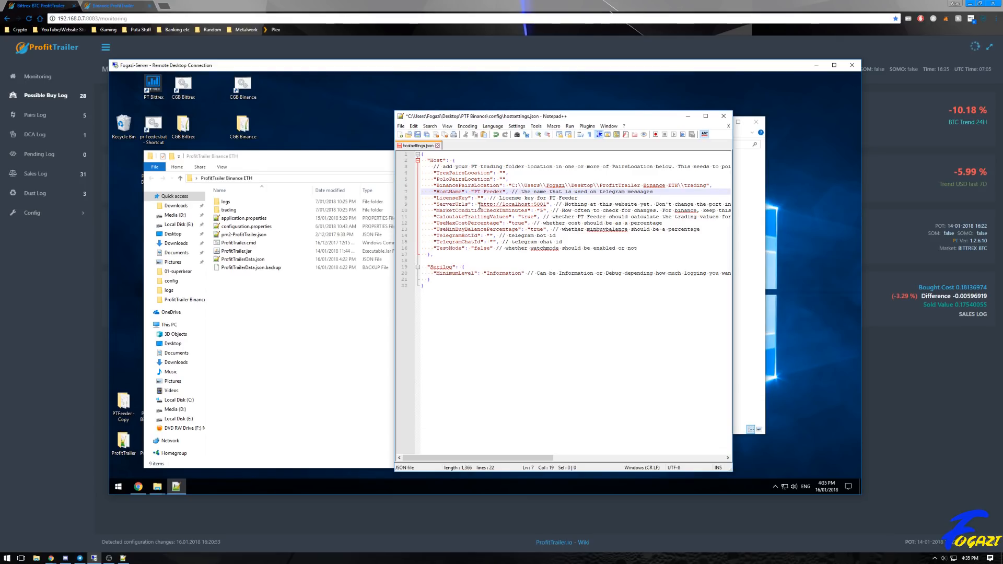
click(548, 204)
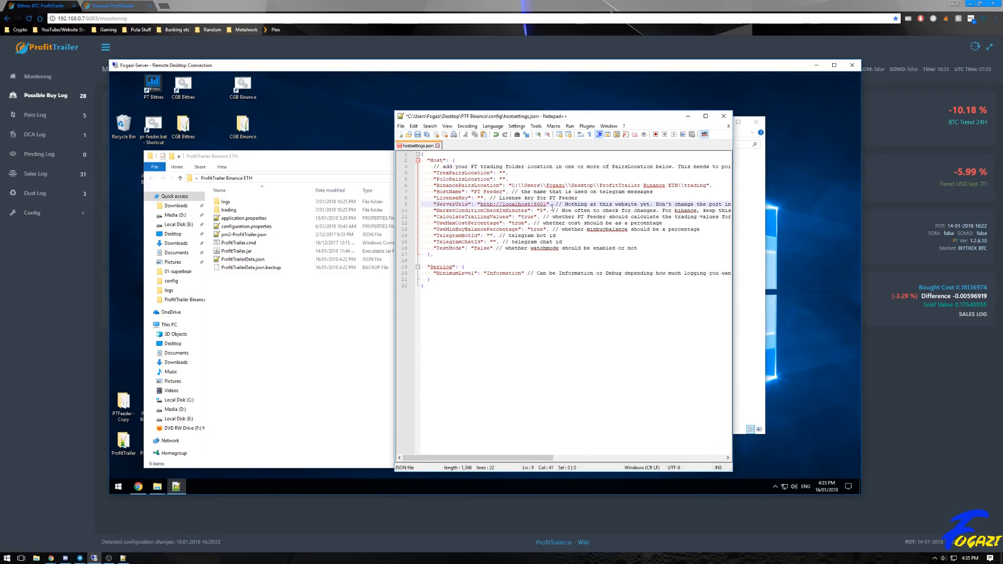
key(BackSpace)
key(BackSpace)
key(BackSpace)
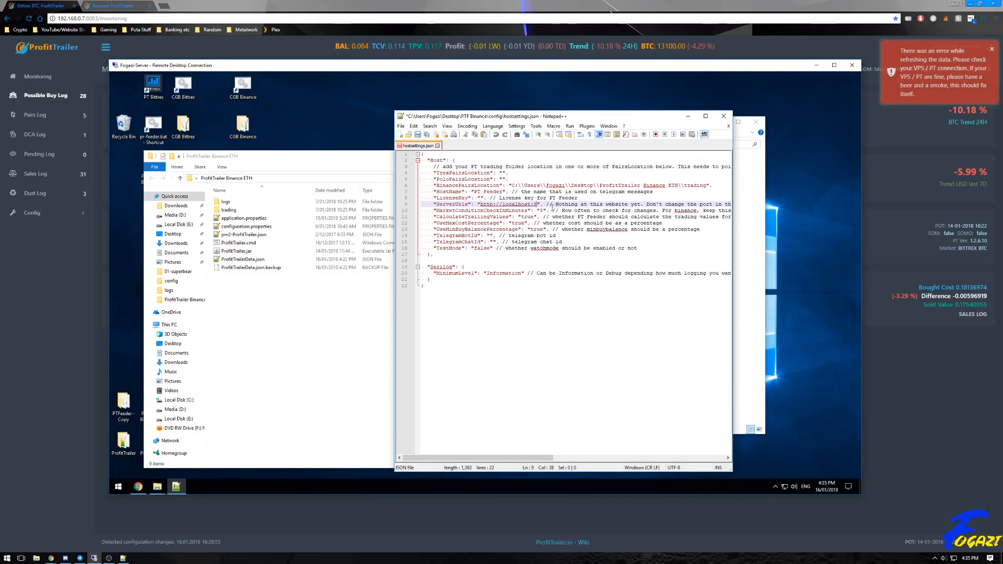
text(8088)
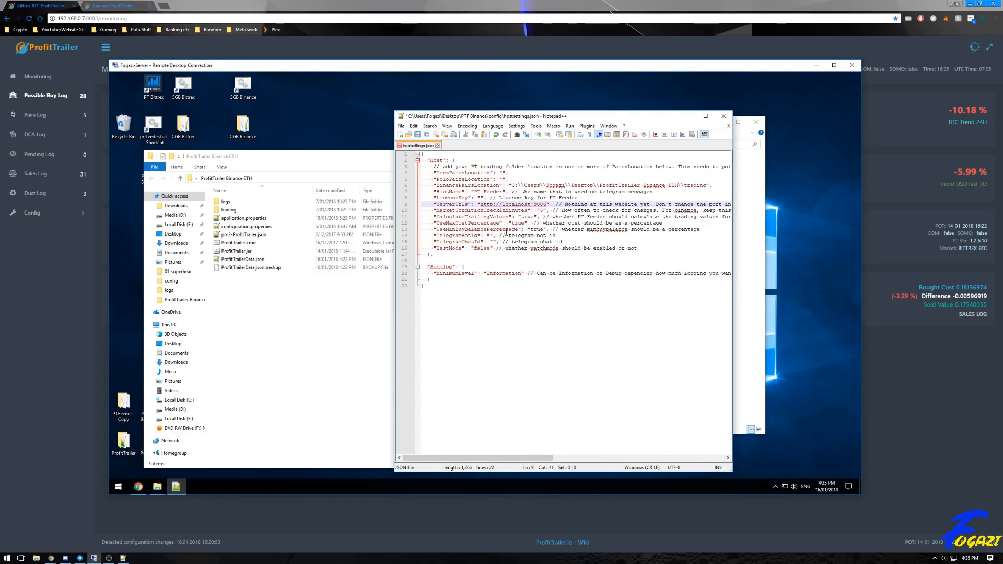
Examine the MarketConditionCheckInMinutes and CalculateTrailingValues settings in hostsettings.json
click(446, 204)
click(459, 211)
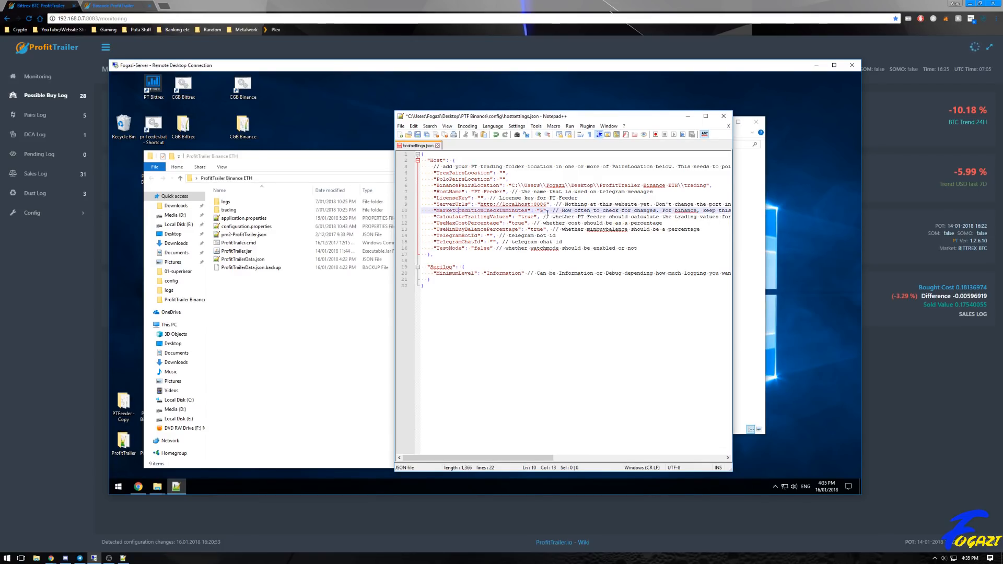
click(541, 211)
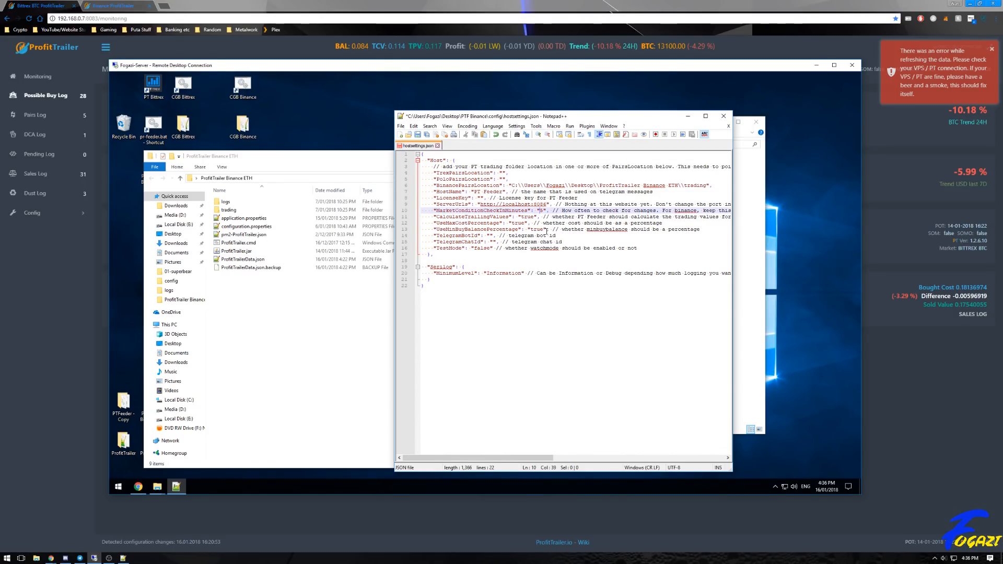
click(459, 217)
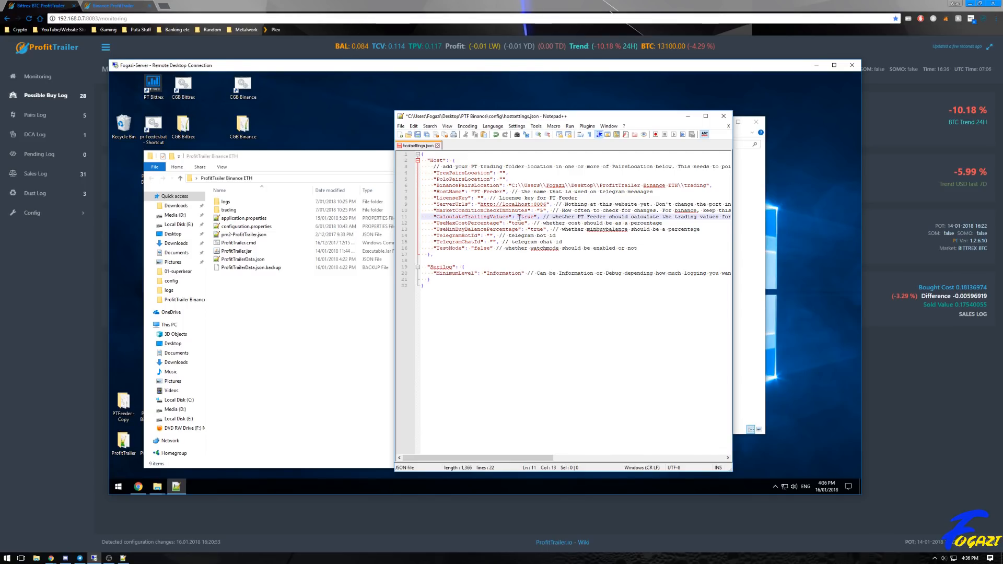
click(534, 218)
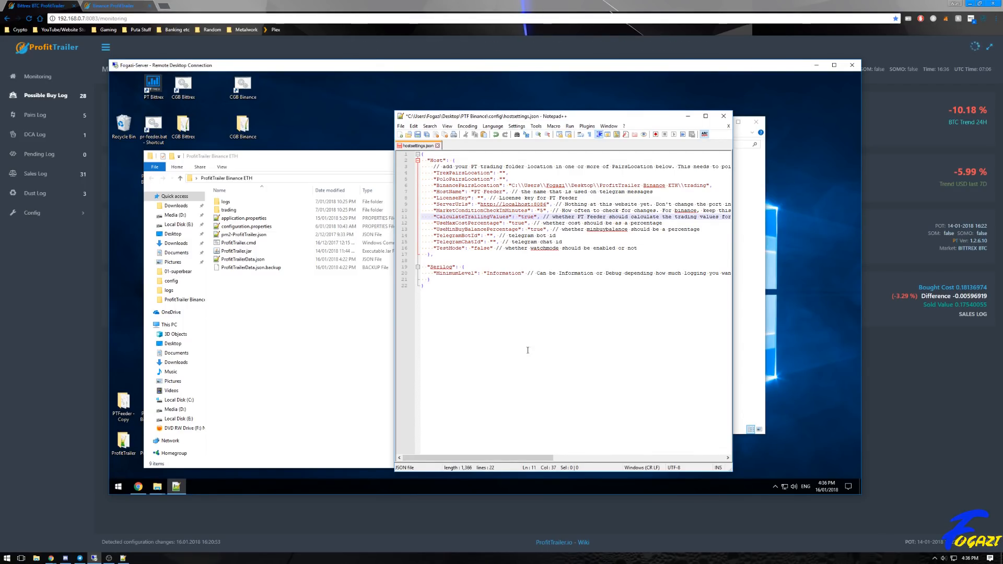
Widen and reposition the hostsettings.json editor window so the comment on the CalculateTrailingValues line can be read in full
drag(393, 354, 258, 353)
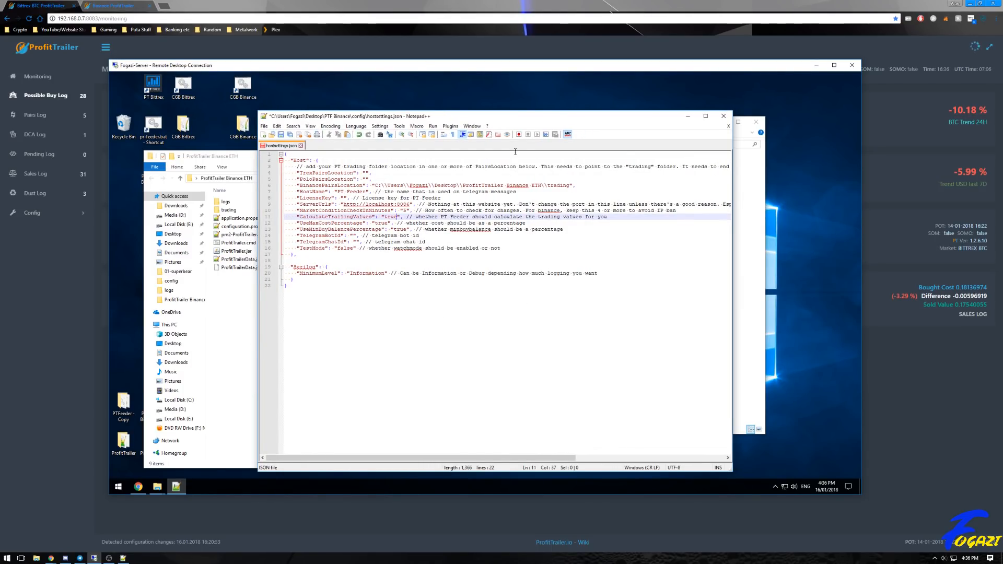
drag(523, 121, 547, 110)
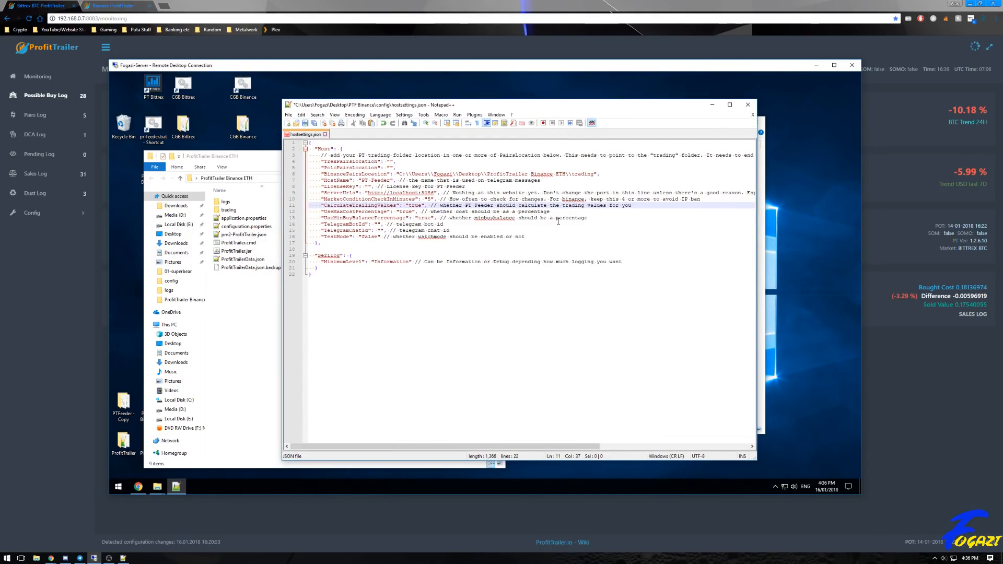
drag(582, 205, 570, 207)
key(Home)
click(422, 205)
Switch to Chrome on the remote server and open the hostsettings.json page of the PTFeeder wiki
click(138, 486)
click(555, 133)
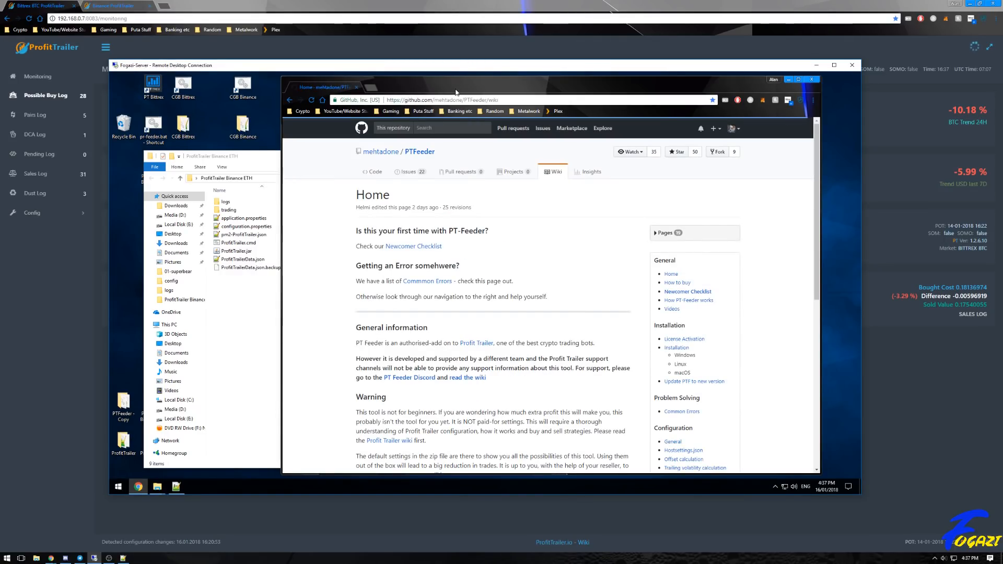
scroll(646, 358, down, 2)
scroll(646, 358, down, 1)
click(683, 333)
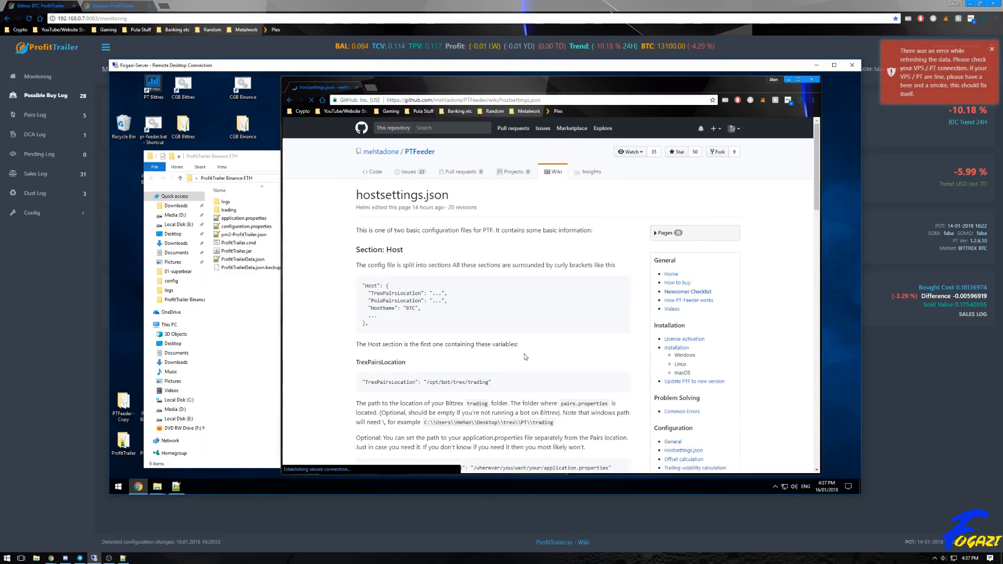
Read the wiki's CalculateTrailingValues section, focusing on how MaxTrailingBuy is used
scroll(477, 336, down, 2)
scroll(477, 336, down, 10)
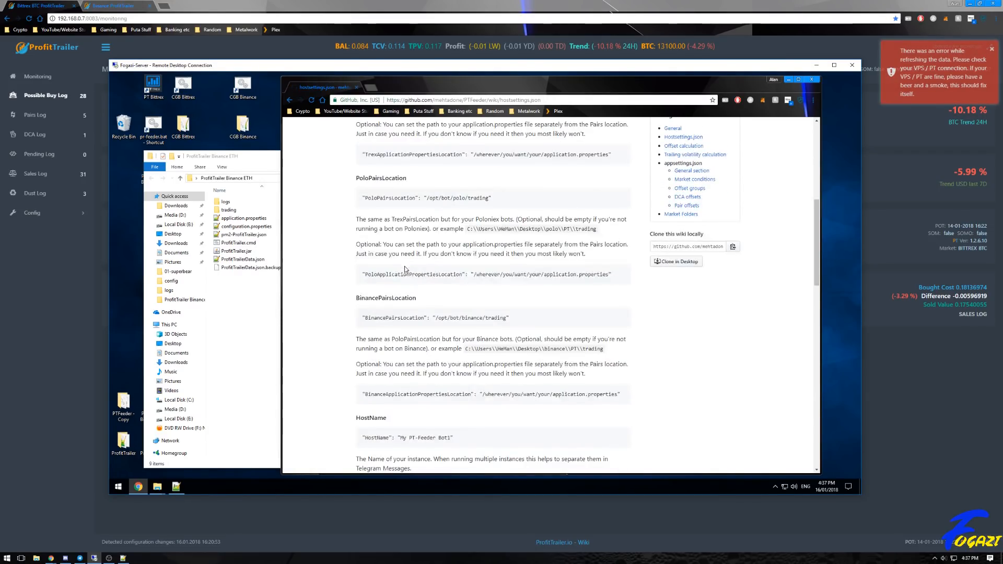
scroll(411, 286, down, 5)
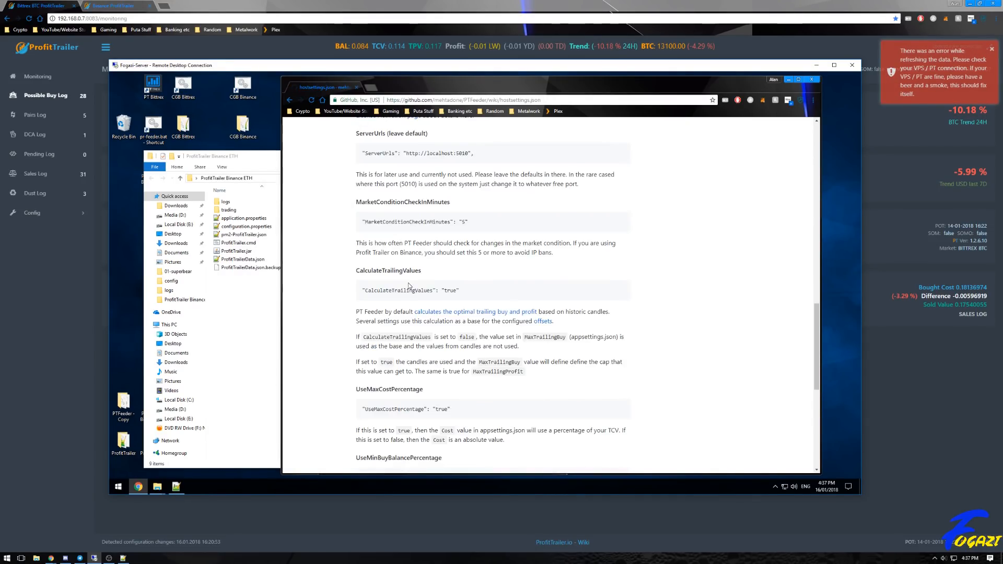
scroll(403, 272, down, 2)
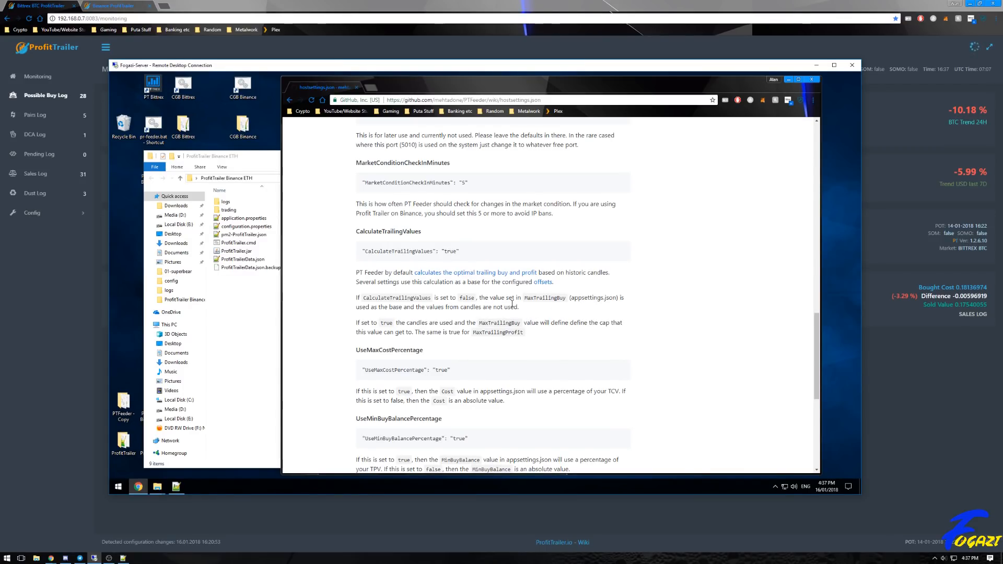
mouse_move(529, 297)
mouse_down()
mouse_move(564, 300)
mouse_move(547, 297)
mouse_up()
double_click(546, 298)
click(520, 302)
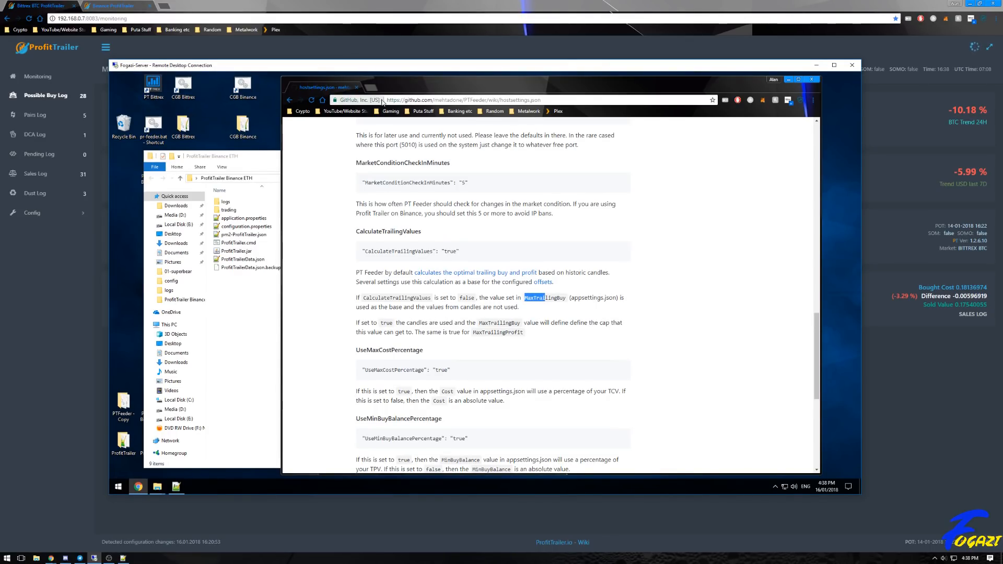
Return to hostsettings.json in Notepad++ and examine the UseMaxCostPercentage setting
click(788, 79)
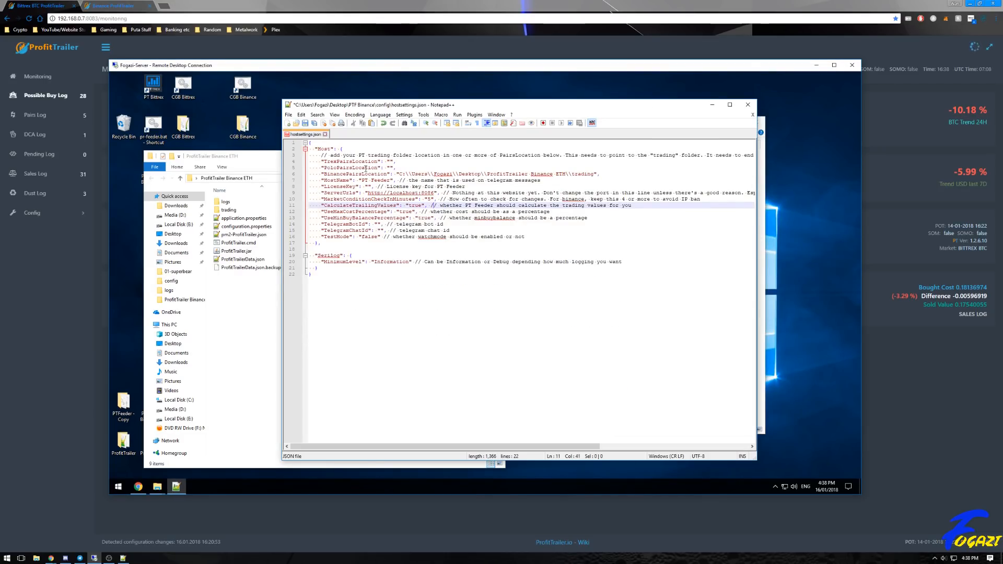
click(336, 211)
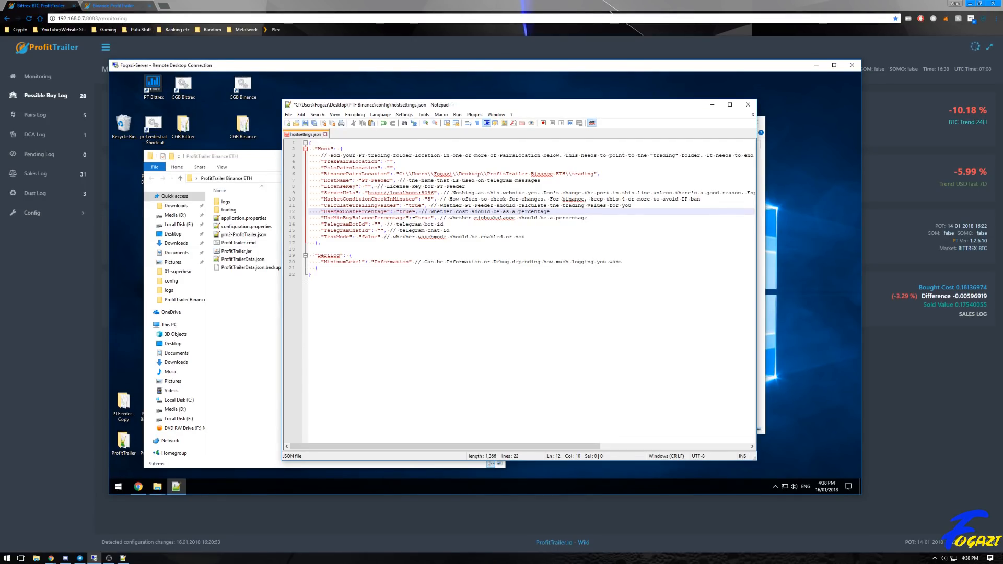
click(414, 213)
Open PAIRS.properties from the ProfitTrailer Binance ETH trading folder and move the editor window clear of the config folder window
click(253, 158)
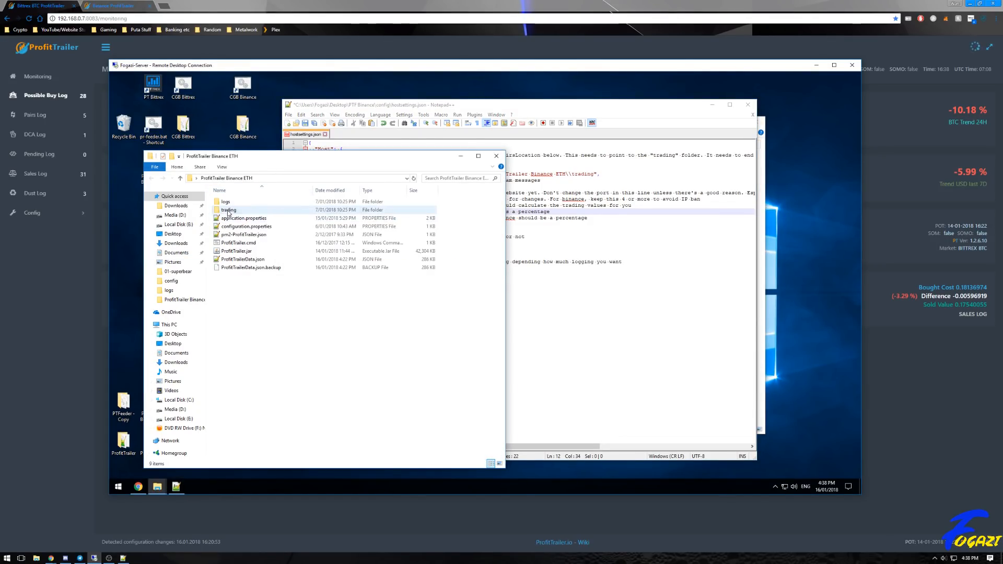
double_click(228, 210)
click(231, 227)
double_click(230, 227)
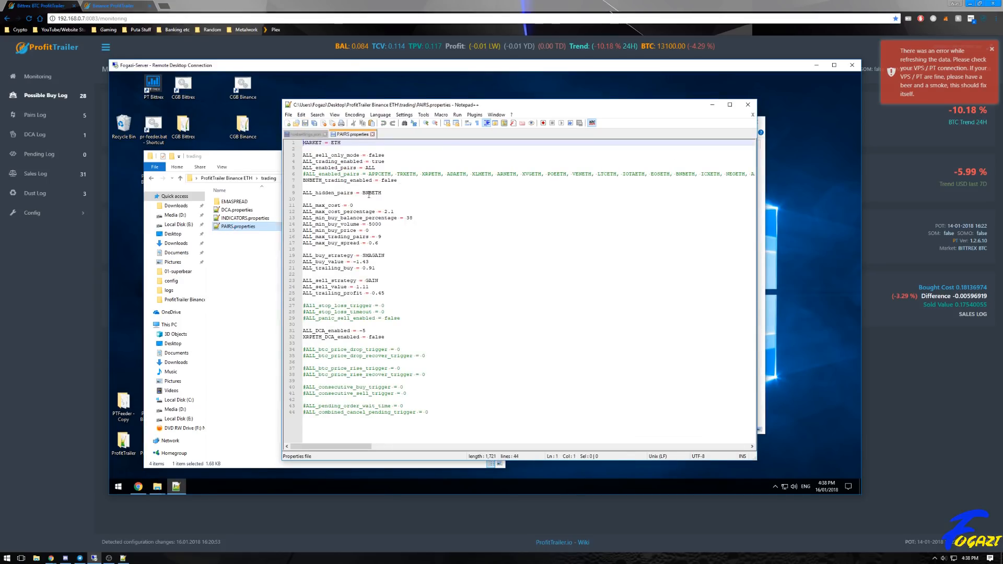
drag(389, 114, 318, 118)
click(673, 125)
click(389, 117)
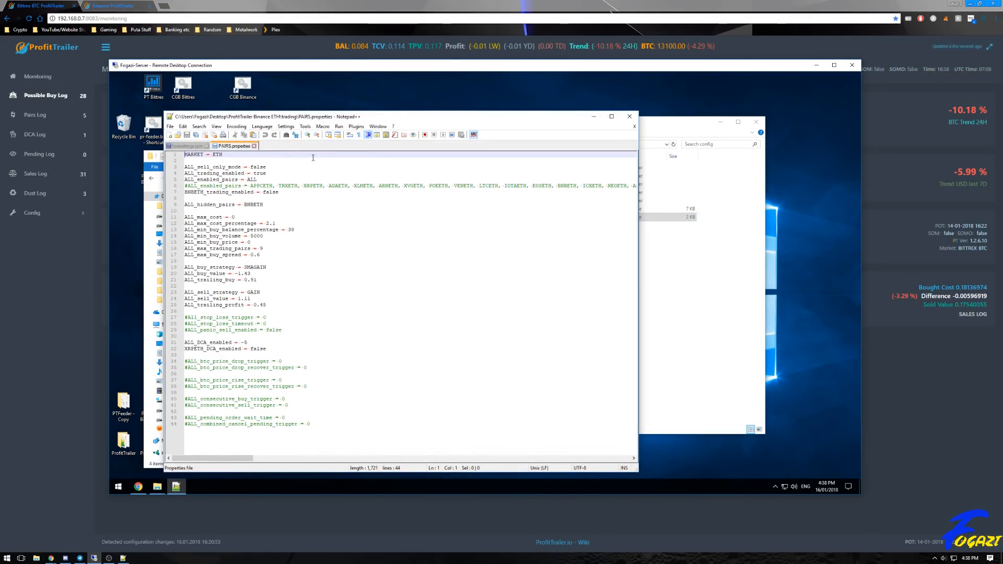
Examine the ALL_max_cost_percentage setting in PAIRS.properties
drag(389, 117, 465, 109)
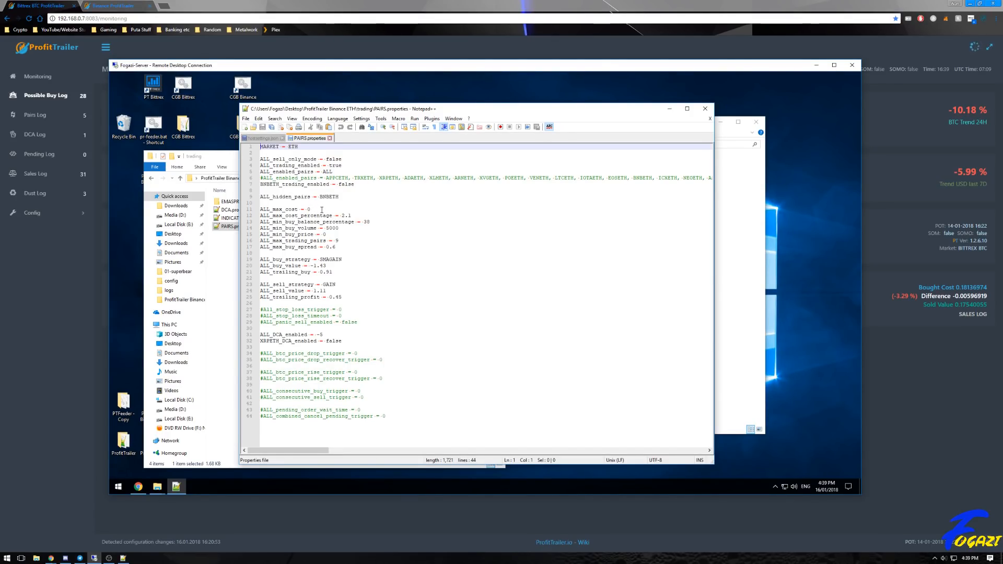
click(246, 217)
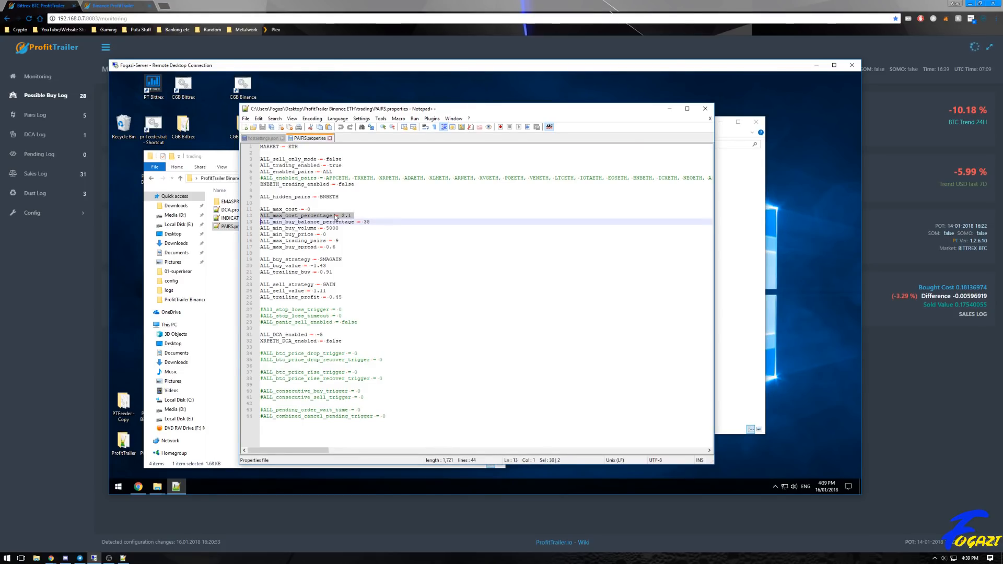
click(341, 217)
drag(342, 217, 349, 217)
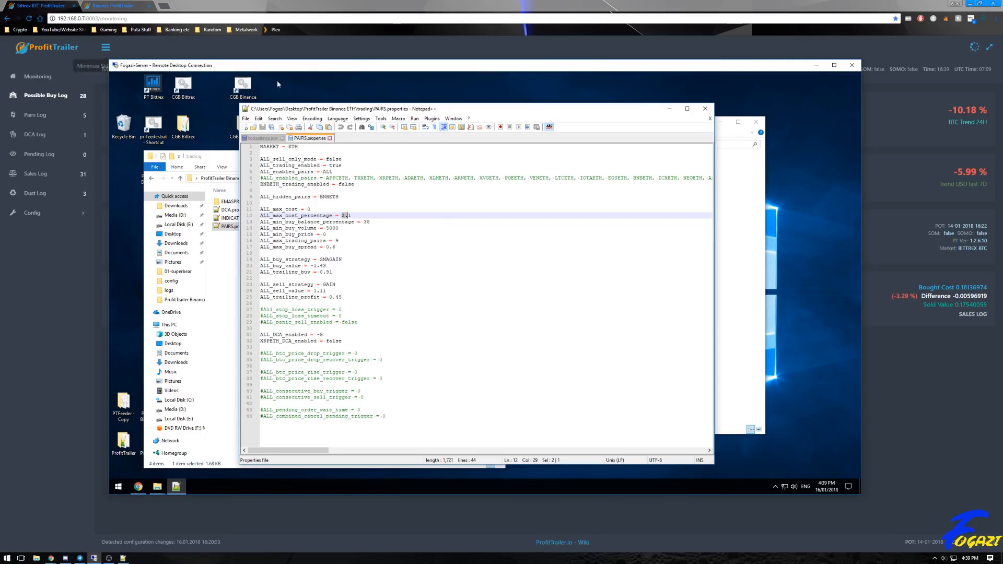
Check the balance on the Binance ProfitTrailer monitoring page, relating it to ALL_max_cost_percentage in PAIRS.properties on the remote server
drag(357, 69, 362, 158)
drag(454, 153, 488, 155)
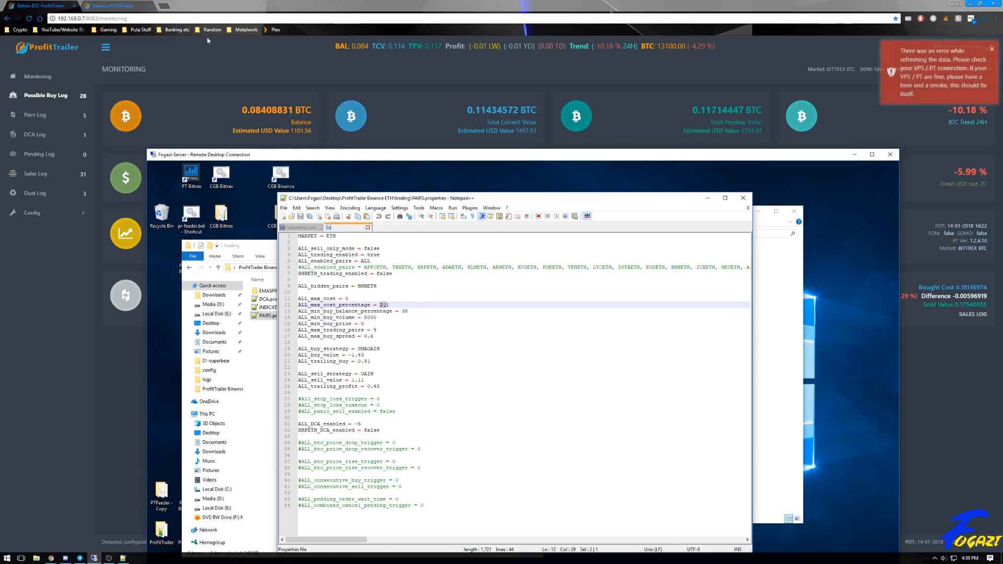
click(113, 5)
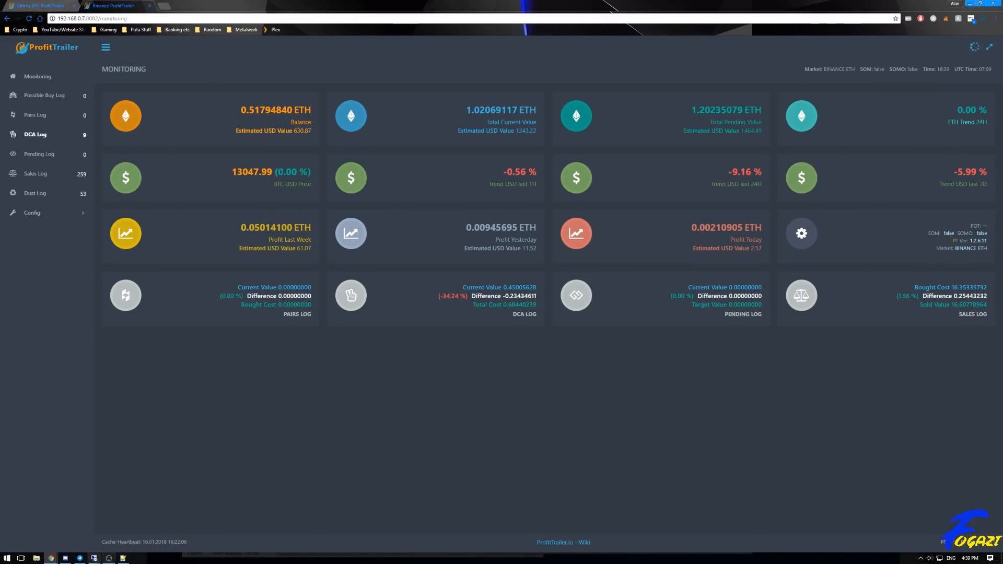
click(94, 558)
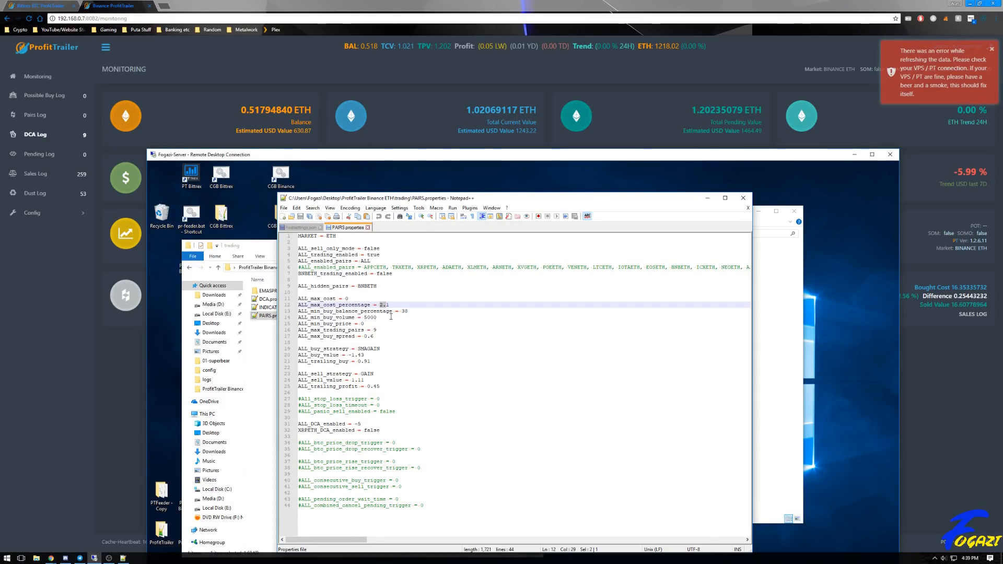
drag(390, 304, 379, 305)
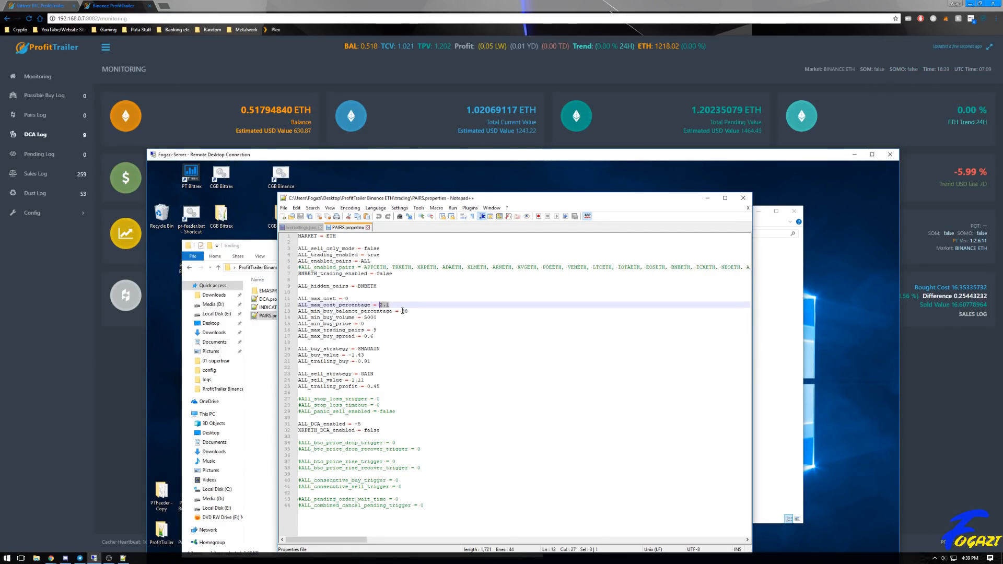
click(392, 305)
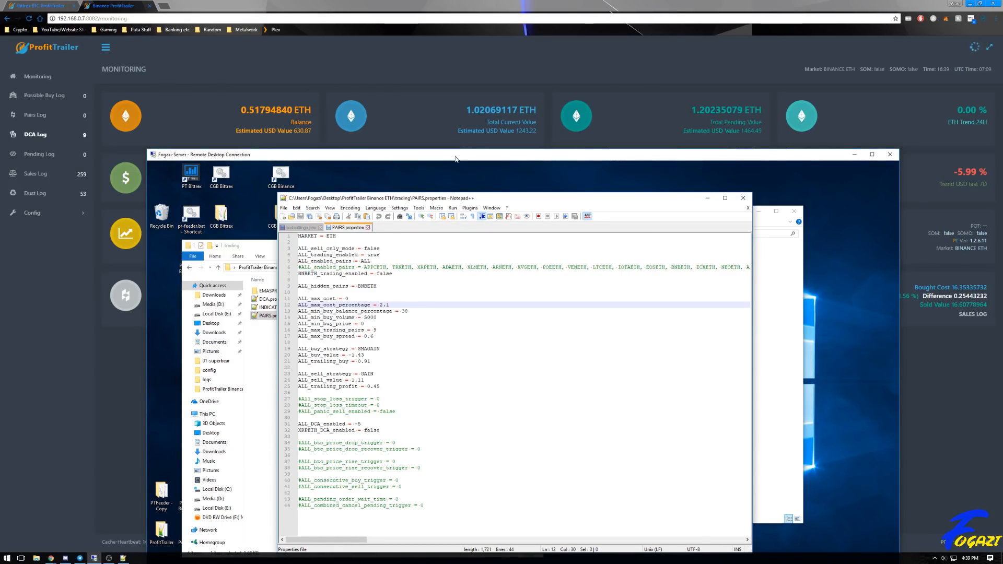
Return to hostsettings.json and examine the UseMinBuyBalancePercentage setting
drag(442, 155, 454, 108)
click(313, 181)
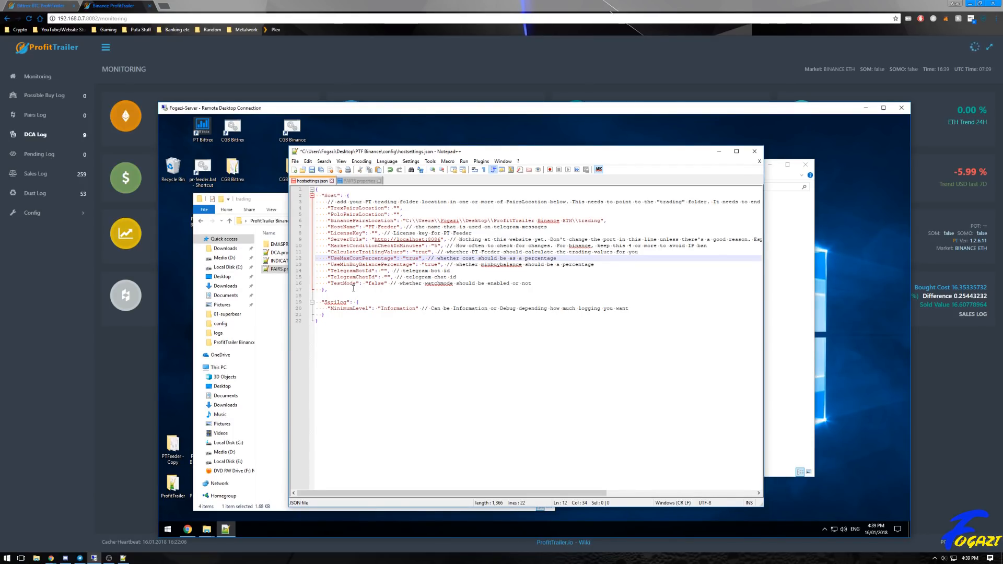
drag(330, 266, 439, 266)
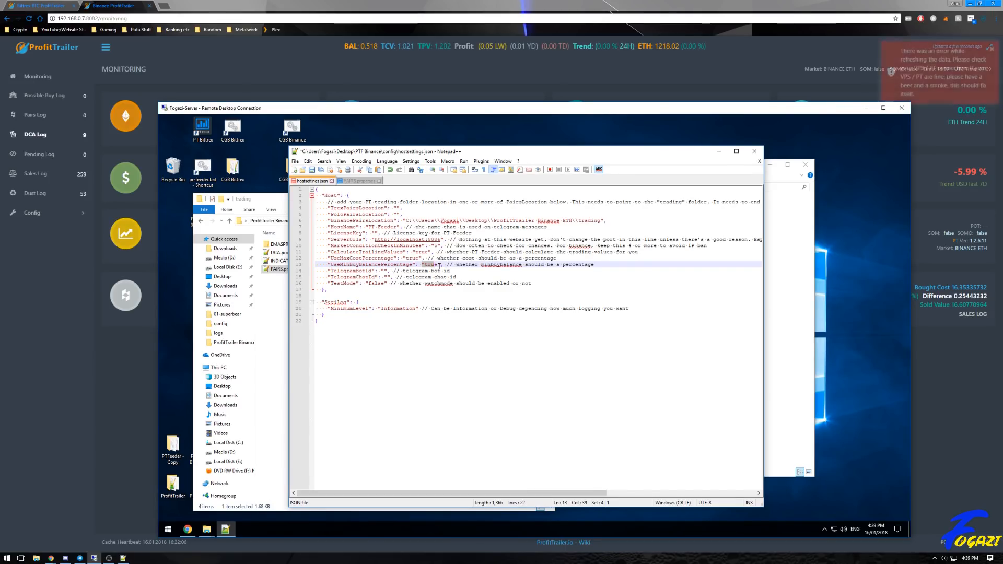
click(441, 265)
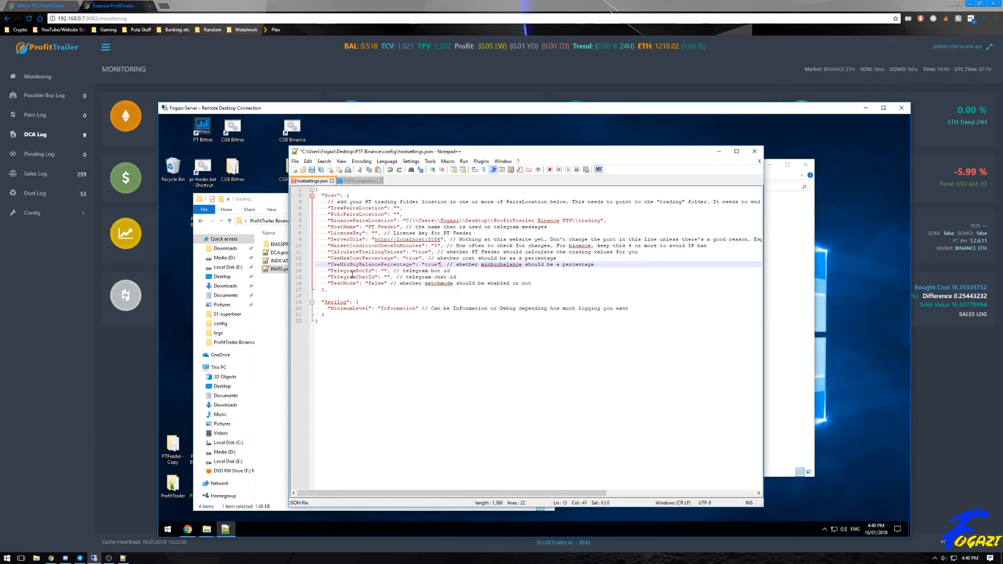
Delete the TelegramBotId and TelegramChatId lines from hostsettings.json and place the cursor in the empty LicenseKey value
drag(298, 273, 294, 279)
key(Delete)
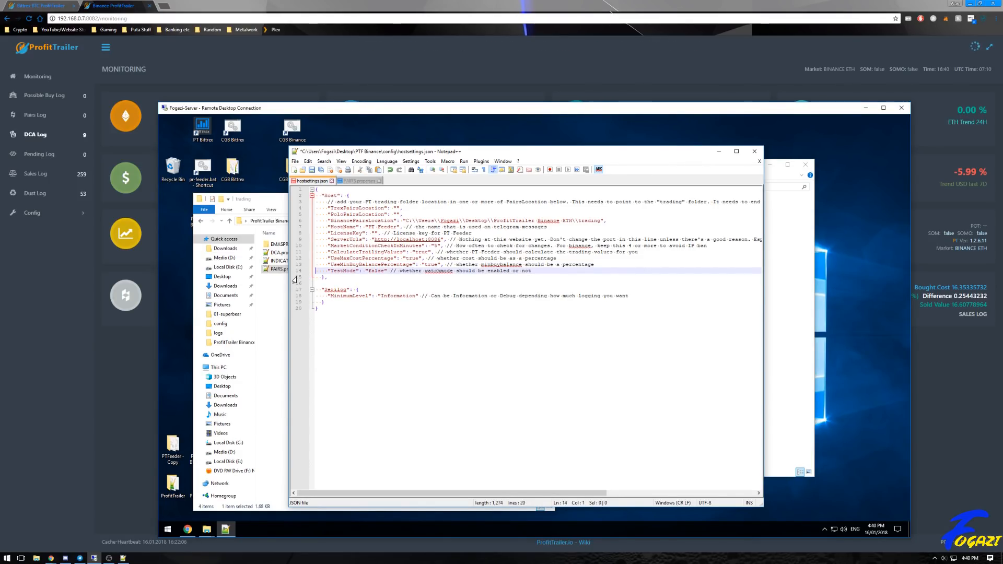
click(423, 264)
click(410, 310)
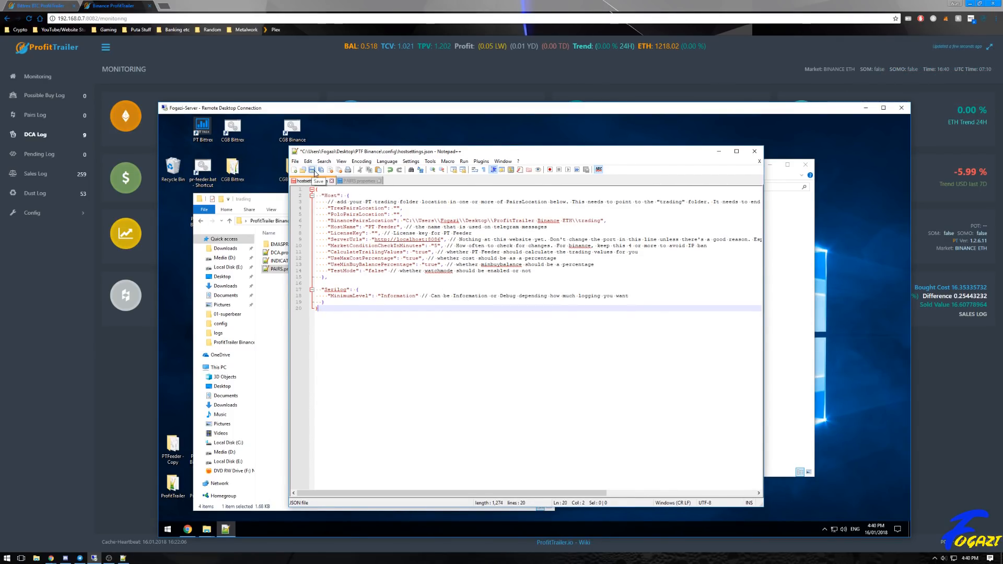
click(312, 171)
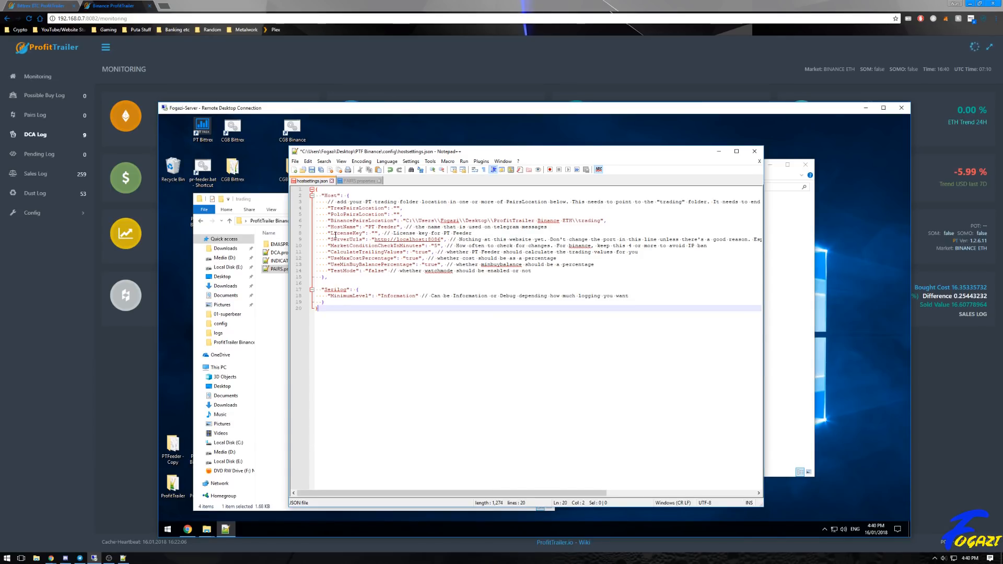
click(376, 234)
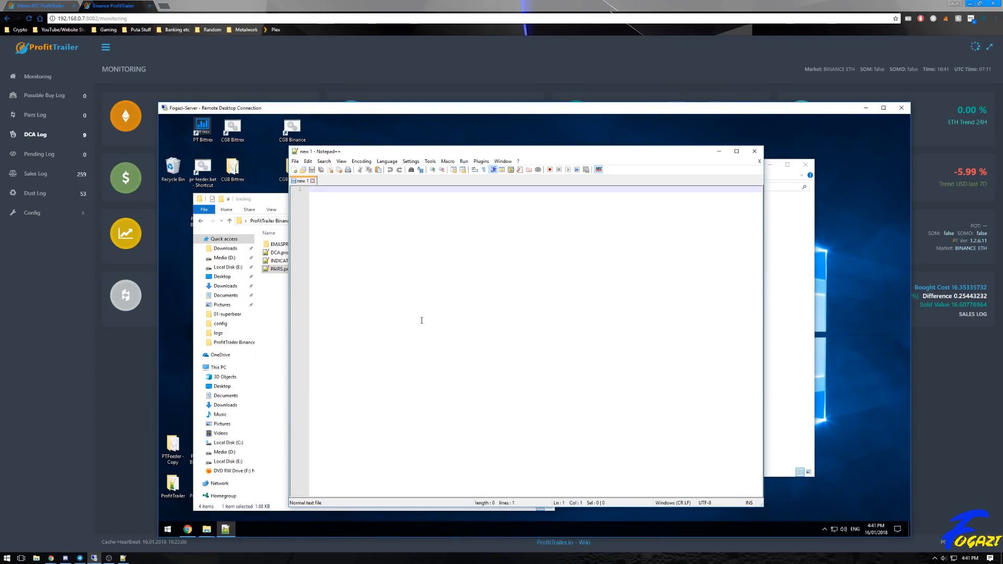
Switch to Telegram, review the PT Feeder Licenses bot's /manage conversation for adding an API key, and return to the remote desktop
click(79, 558)
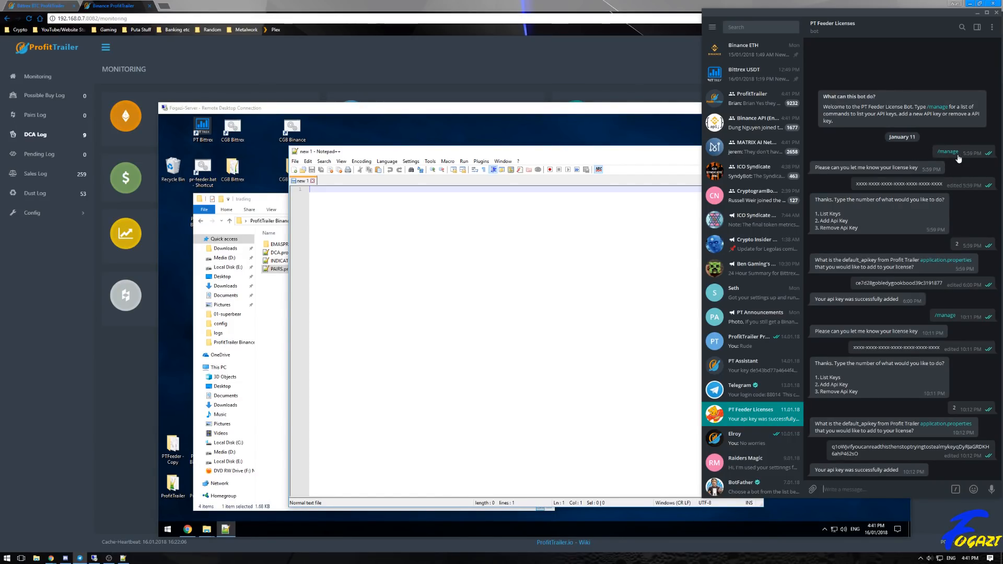
click(957, 492)
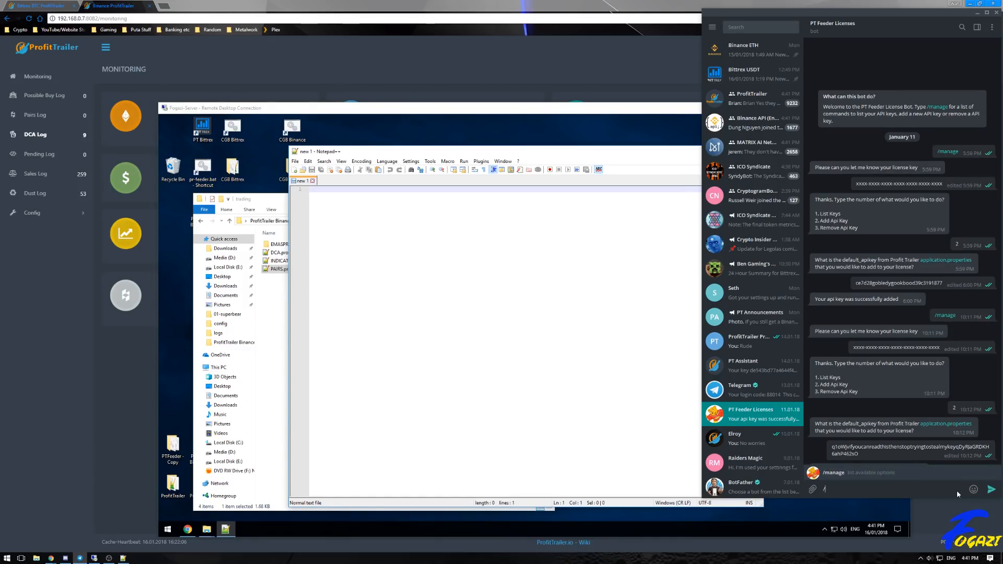
key(BackSpace)
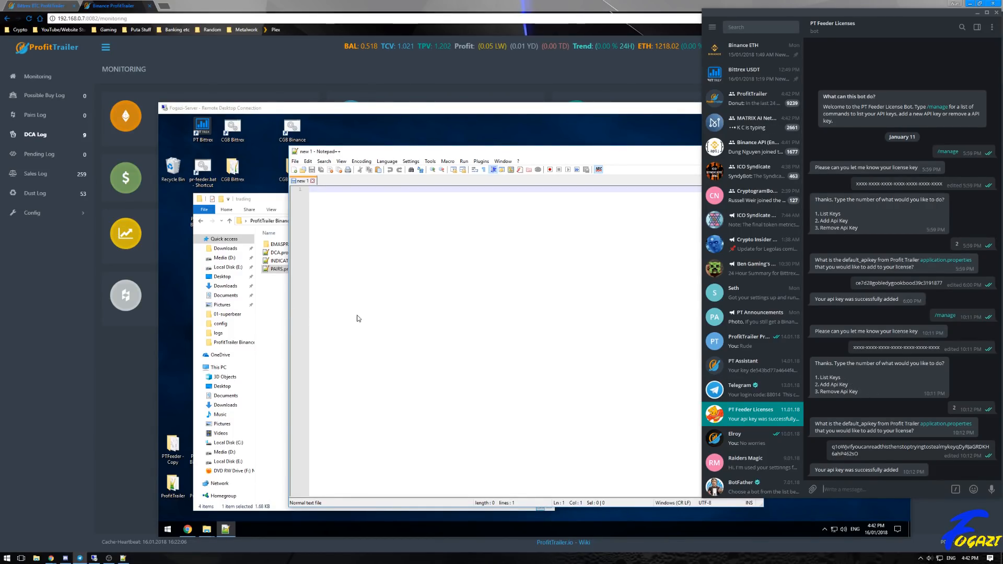
click(284, 199)
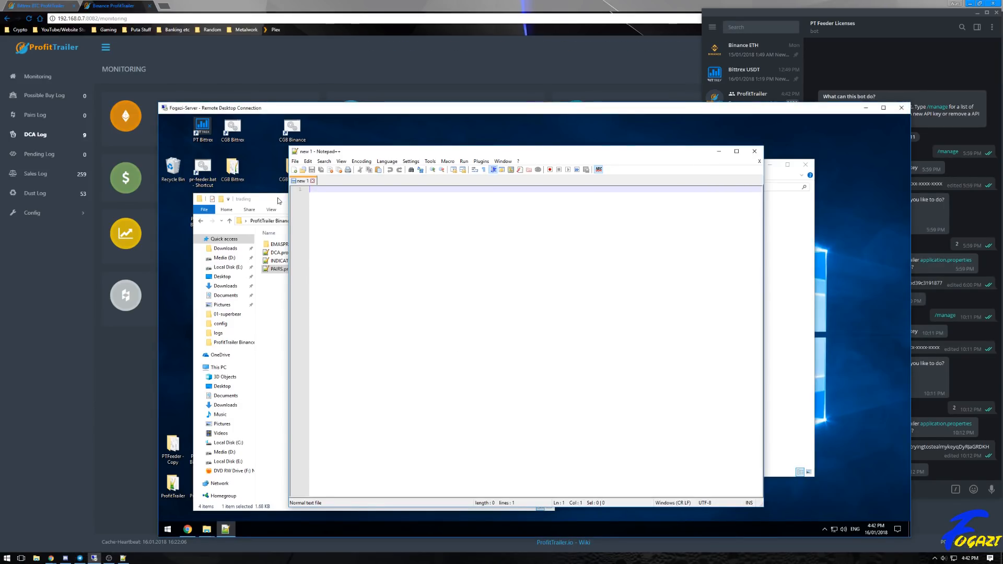
click(977, 13)
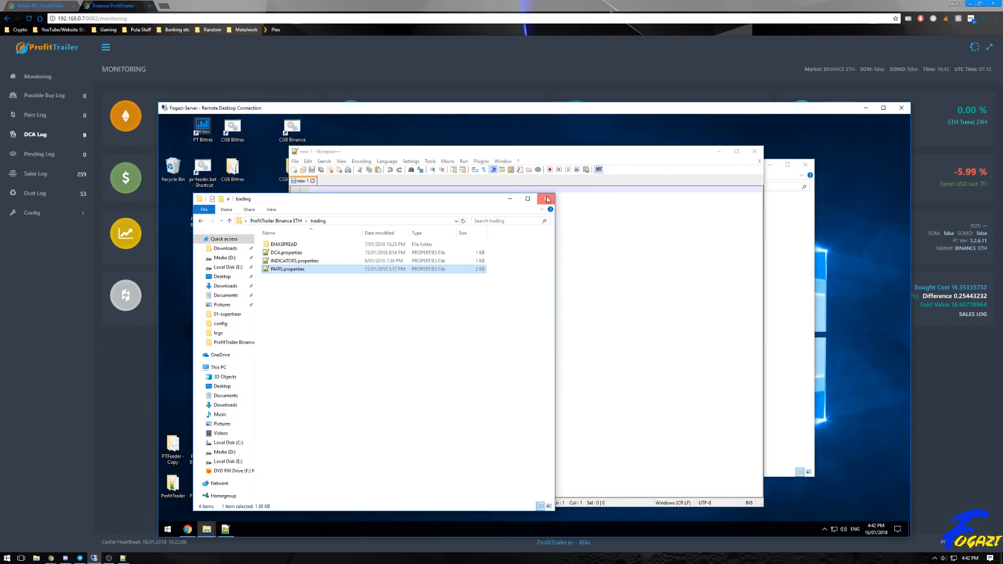
Close the trading folder and open appsettings.json from the PTF Binance config folder in Notepad++
click(545, 199)
click(790, 239)
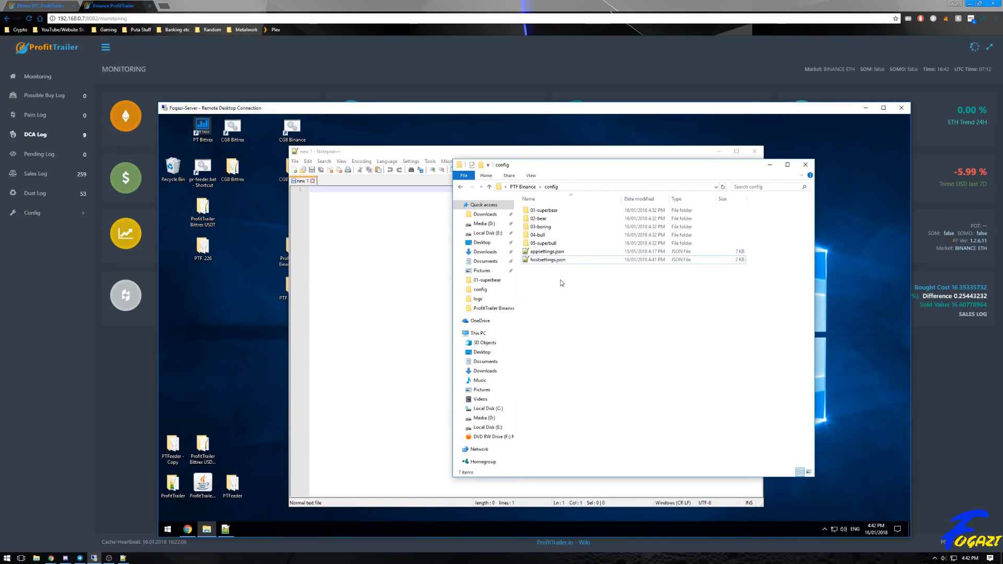
click(547, 260)
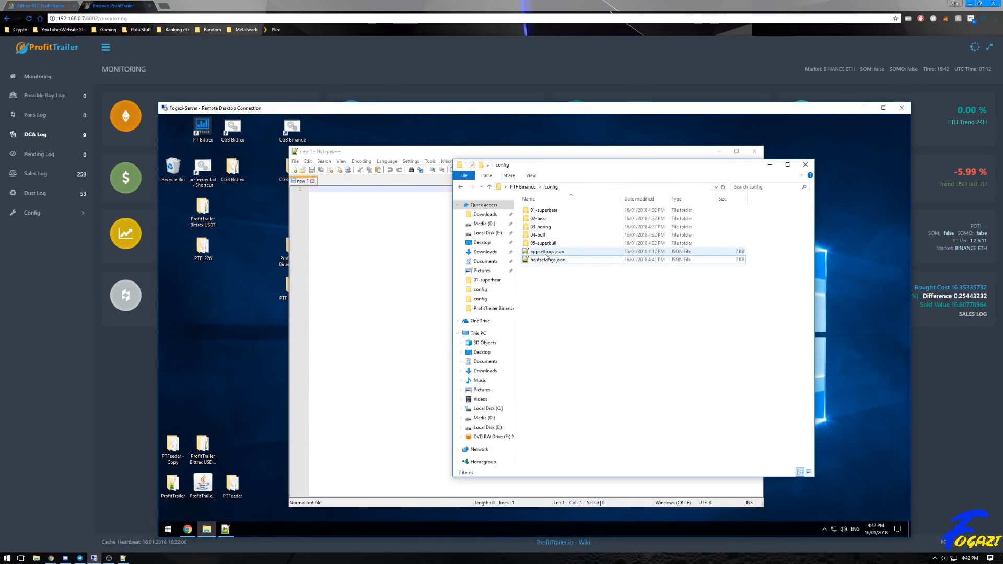
click(551, 253)
right_click(550, 253)
click(580, 275)
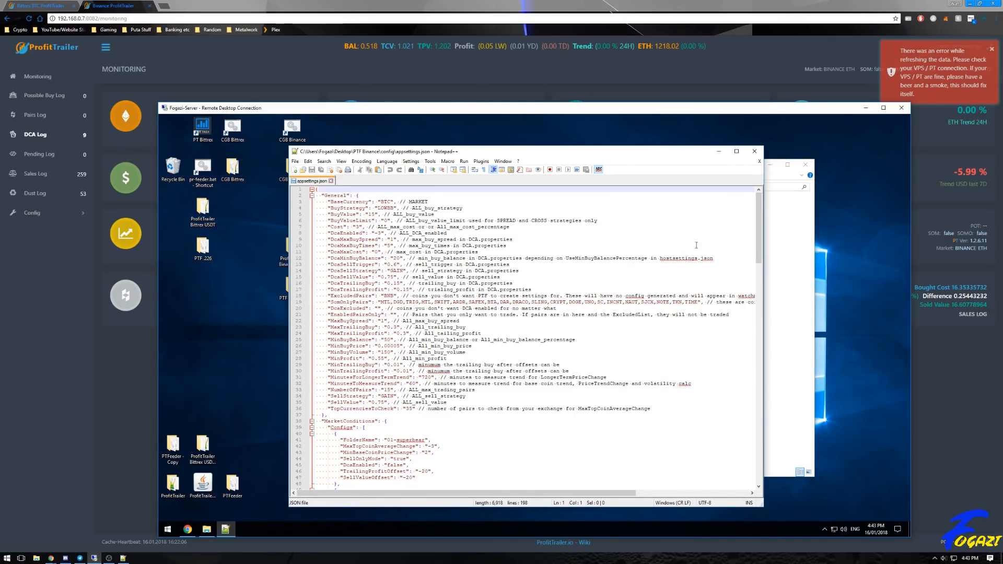
drag(760, 218, 739, 189)
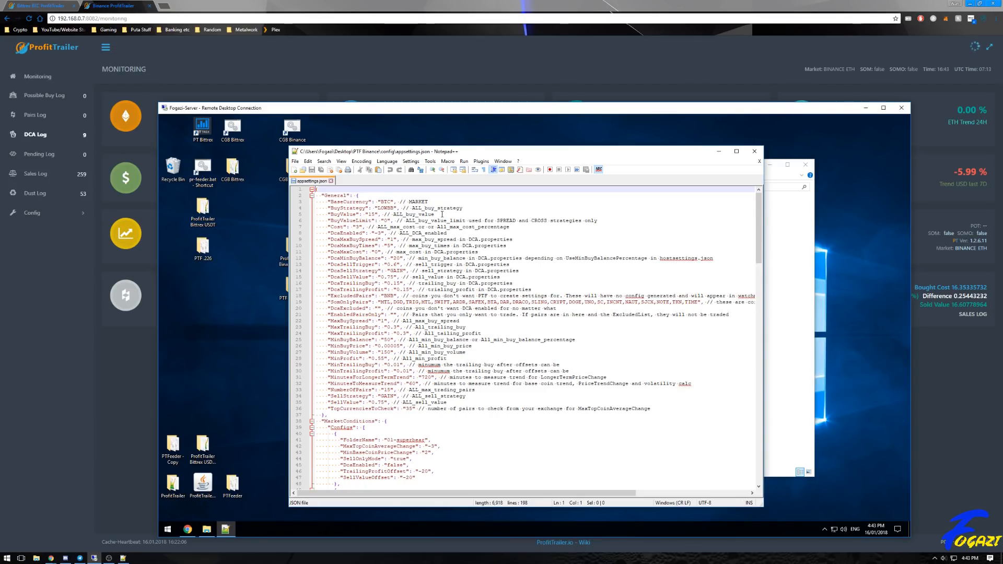
drag(499, 151, 523, 148)
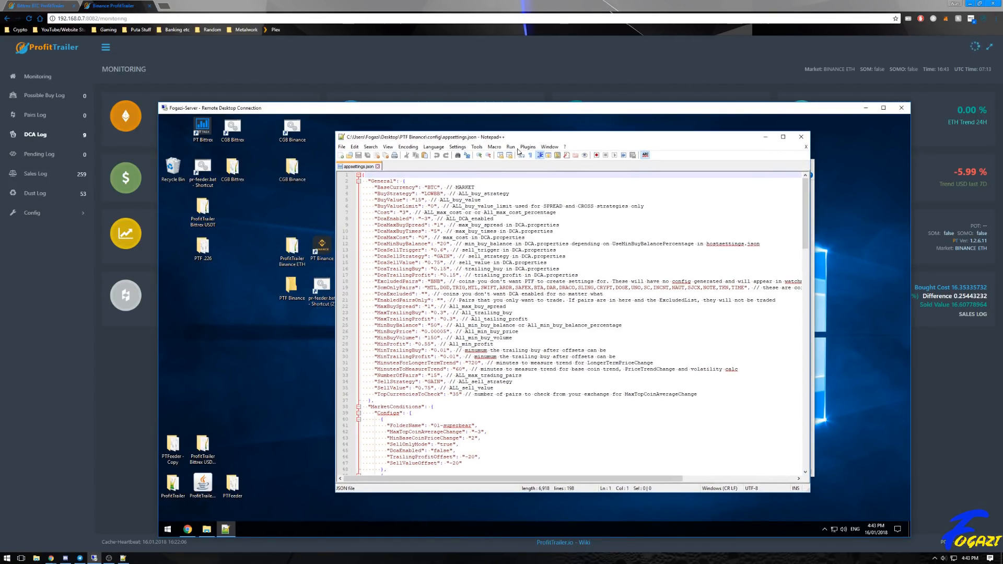
Set BaseCurrency to ETH in the General section of appsettings.json
click(440, 187)
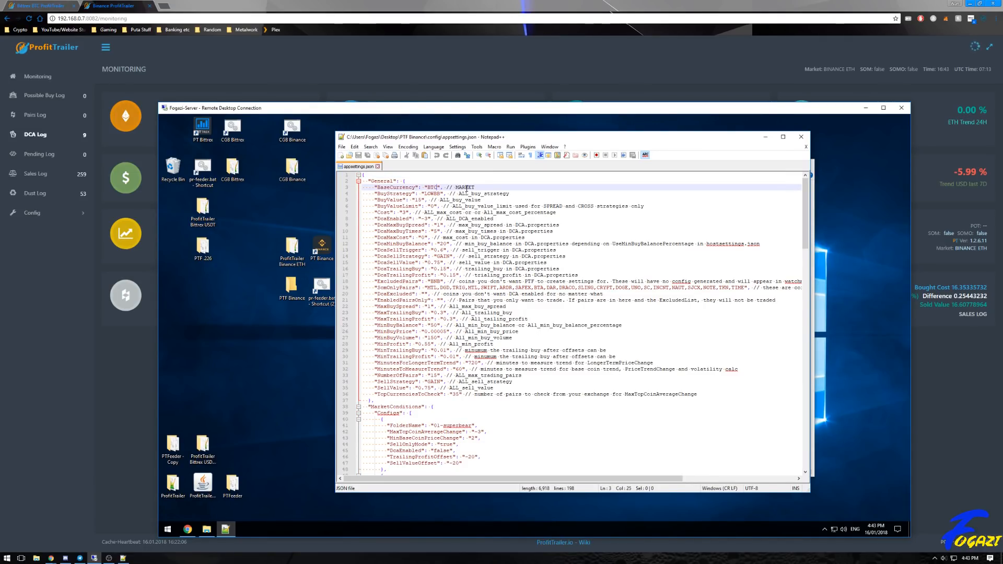
key(BackSpace)
key(BackSpace)
key(BackSpace)
text(ETH)
click(492, 187)
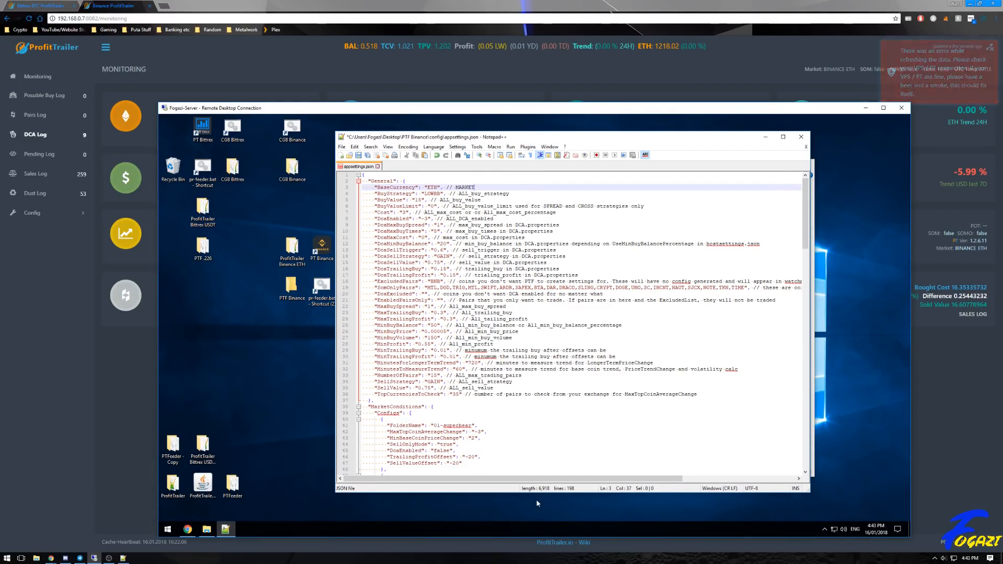
Set BuyStrategy to EMASPREAD in appsettings.json
double_click(439, 194)
key(BackSpace)
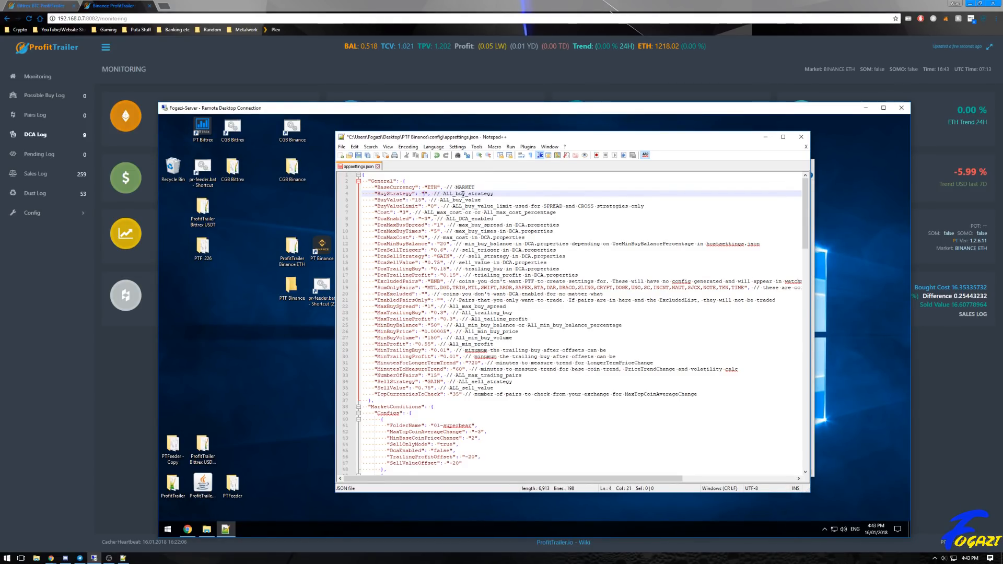
text(EMASPREAD)
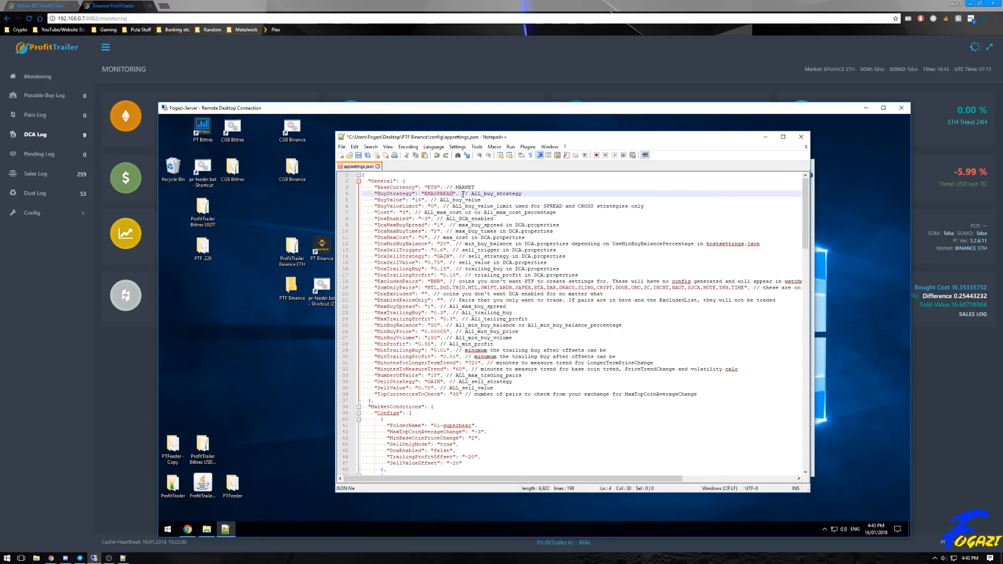
Set BuyValue to -0.50 in appsettings.json
click(425, 200)
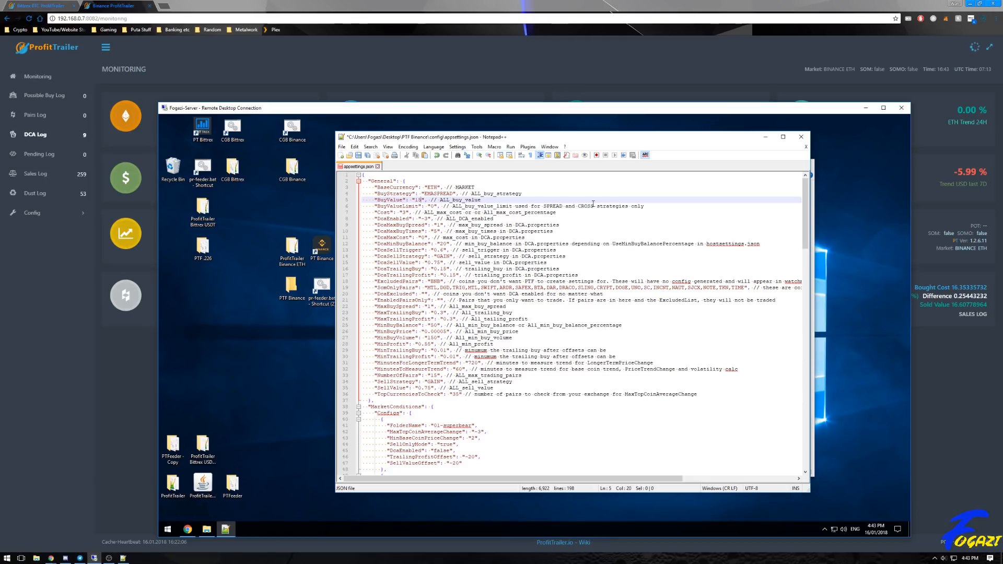
key(BackSpace)
key(BackSpace)
text(-0.50)
click(481, 207)
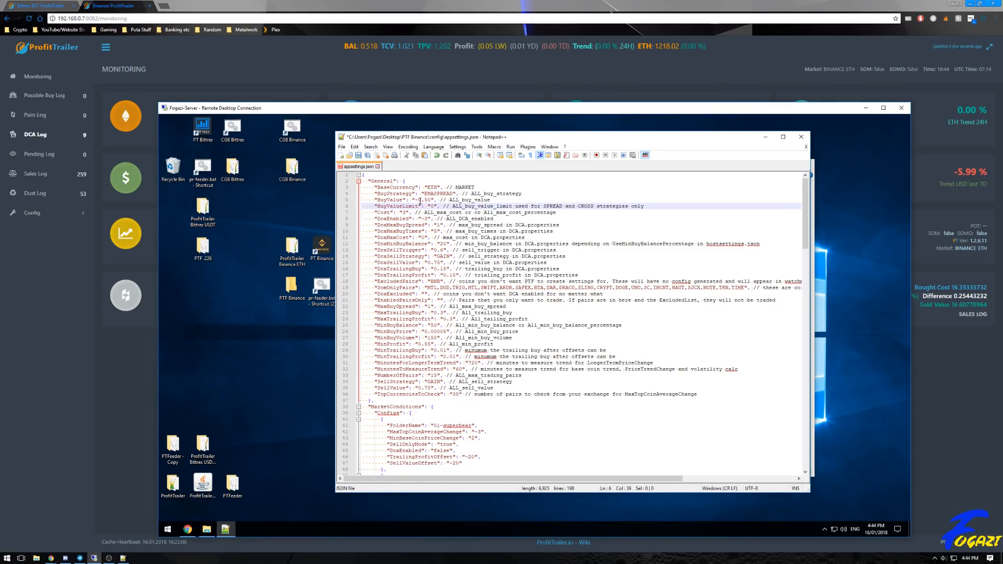
Review the BuyValueLimit setting and set Cost to 2.5 in appsettings.json
click(435, 206)
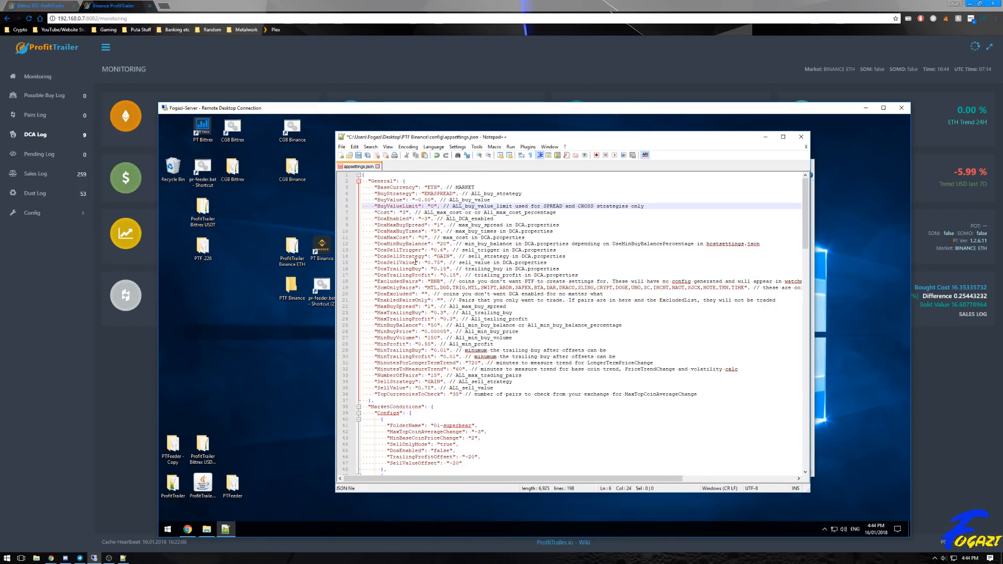
click(443, 212)
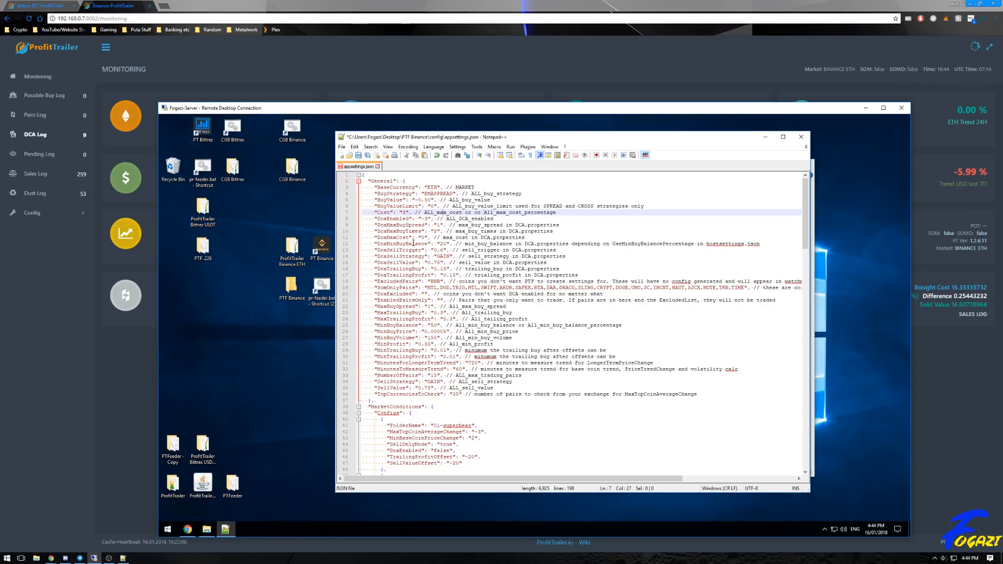
click(406, 212)
key(BackSpace)
text(2.5)
Set DcaEnabled to -5 in the General section of appsettings.json
click(559, 261)
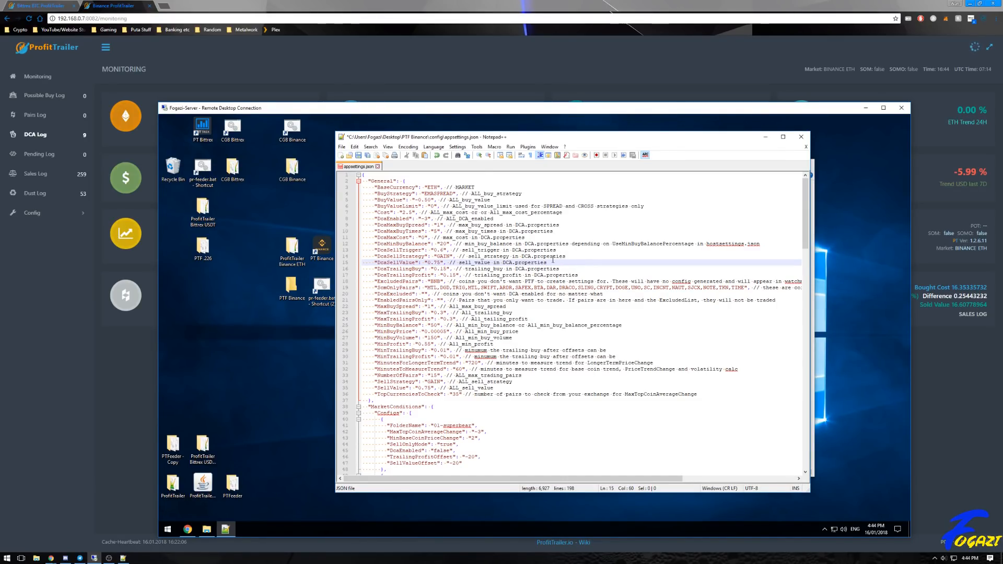
click(429, 220)
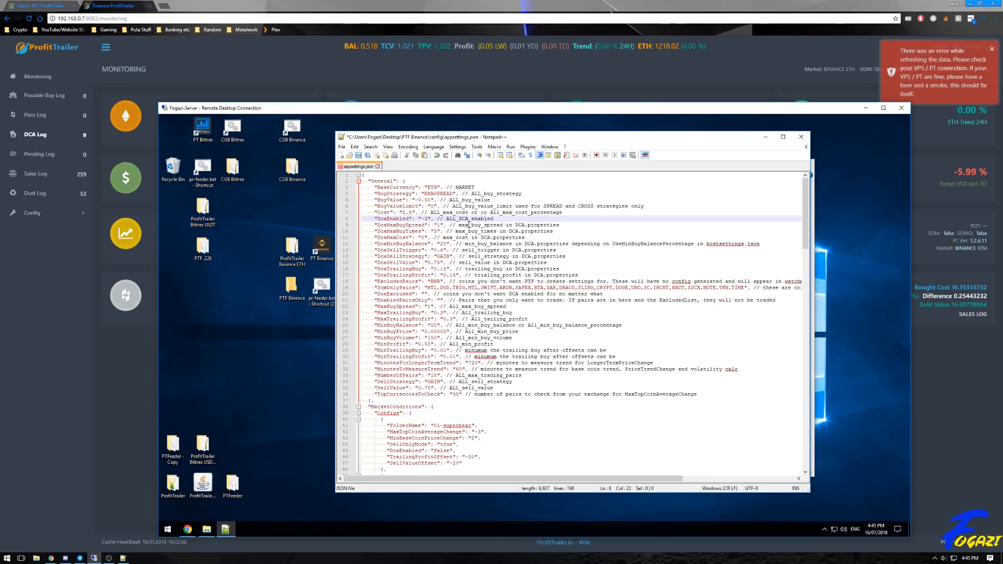
key(BackSpace)
text(5)
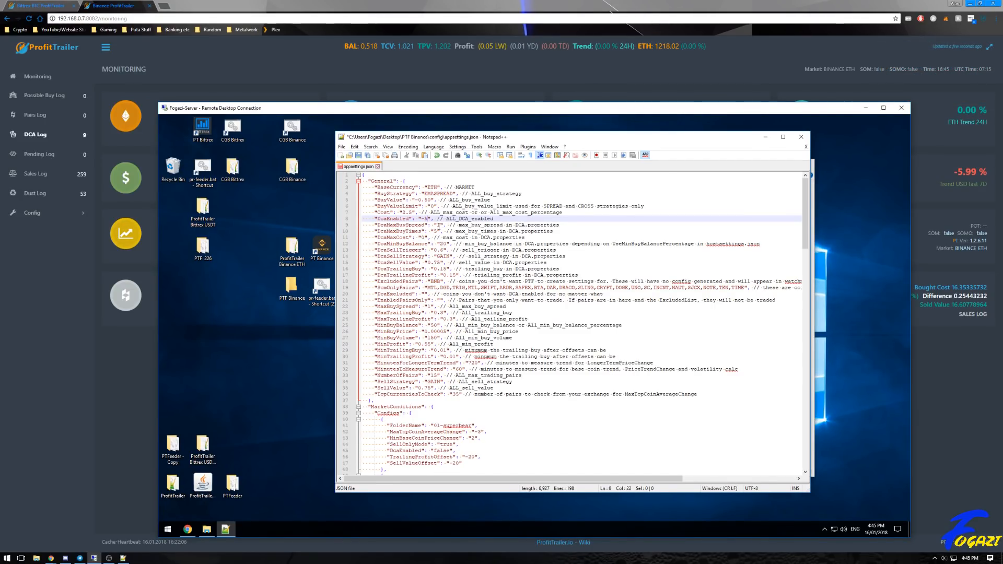
Check the DcaMaxBuySpread entry and set DcaMaxBuyTimes to 3
click(440, 225)
key(Right)
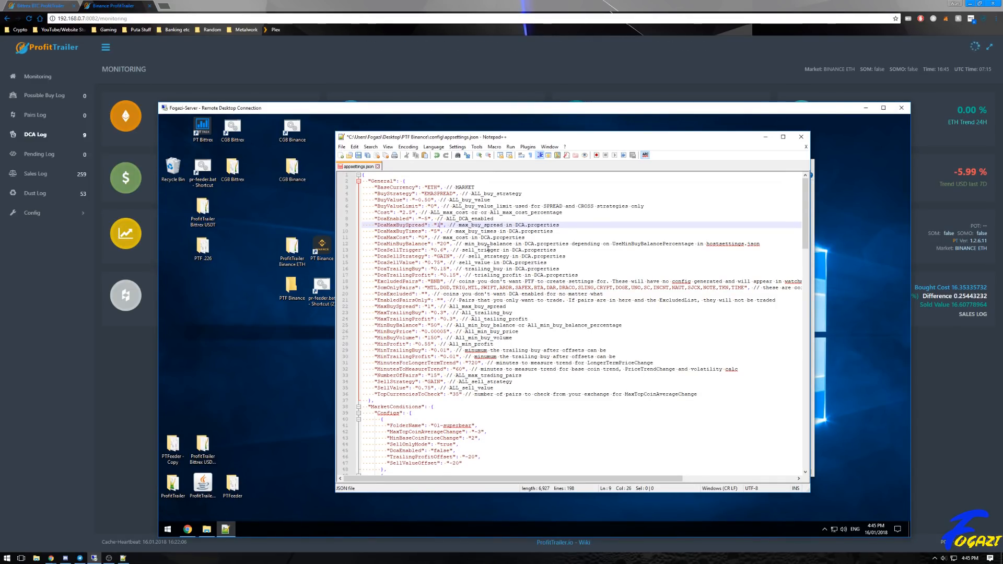
click(439, 232)
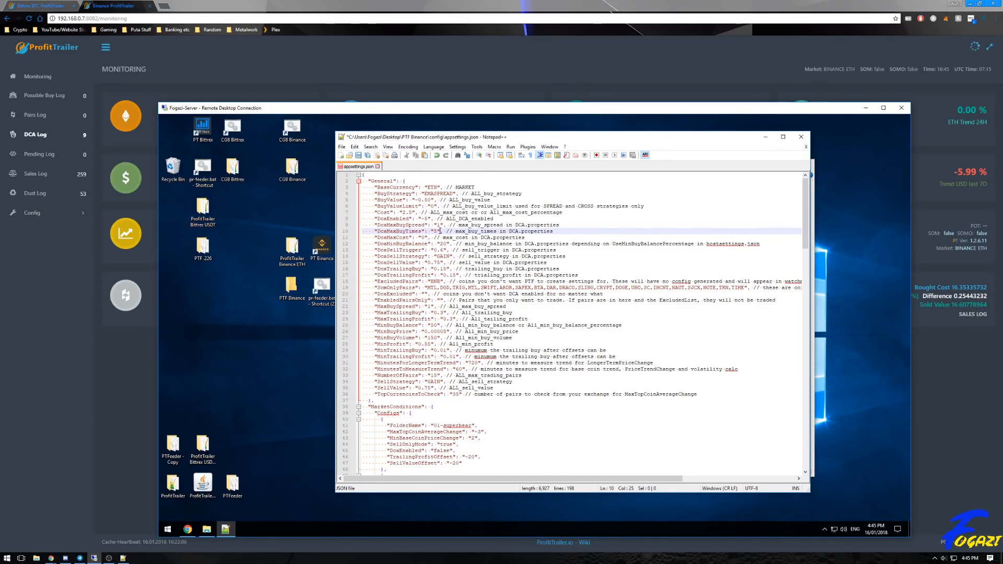
key(BackSpace)
text(3)
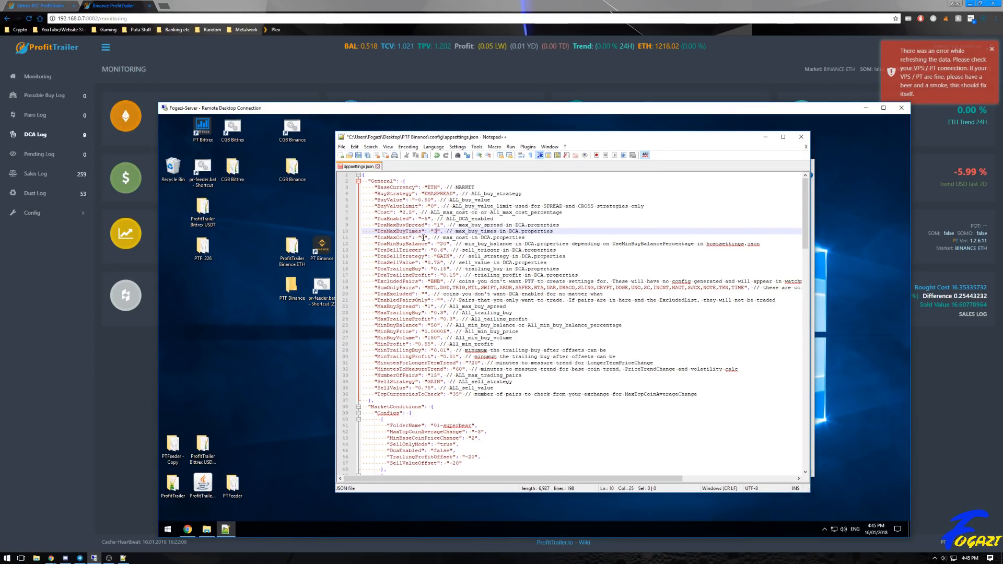
Check the DcaMaxCost entry and set DcaMinBuyBalance to 0
click(424, 237)
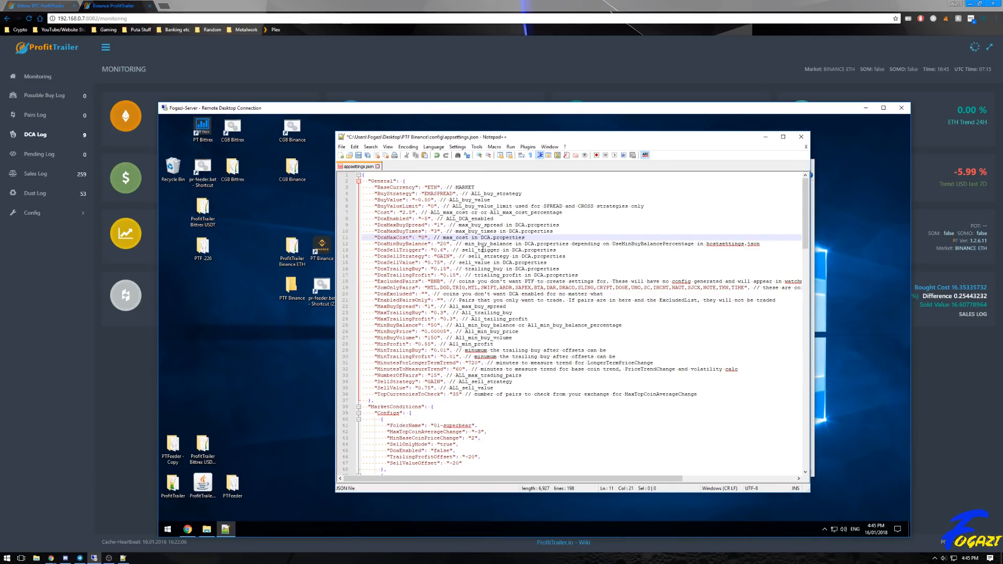
click(447, 244)
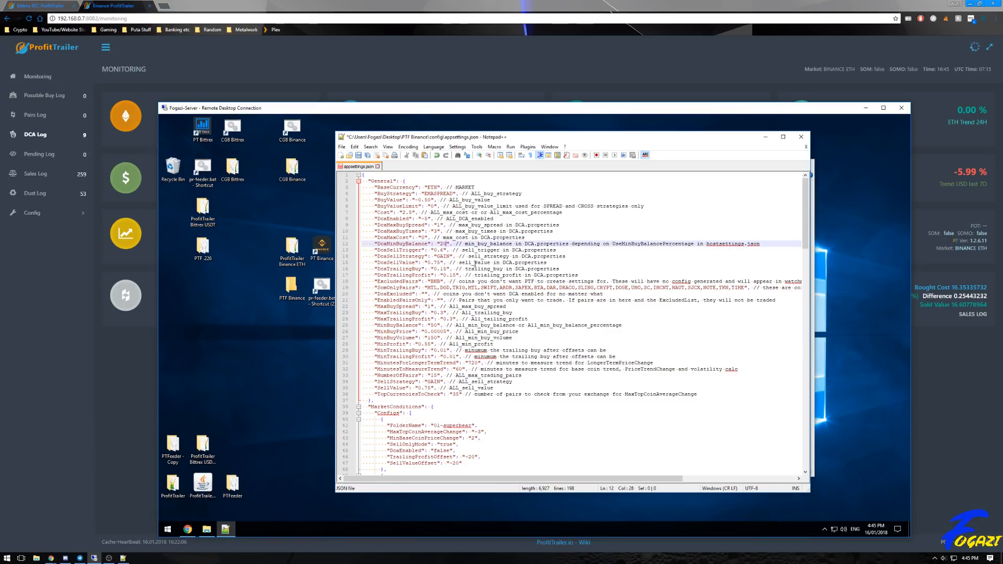
key(Left)
key(BackSpace)
key(Down)
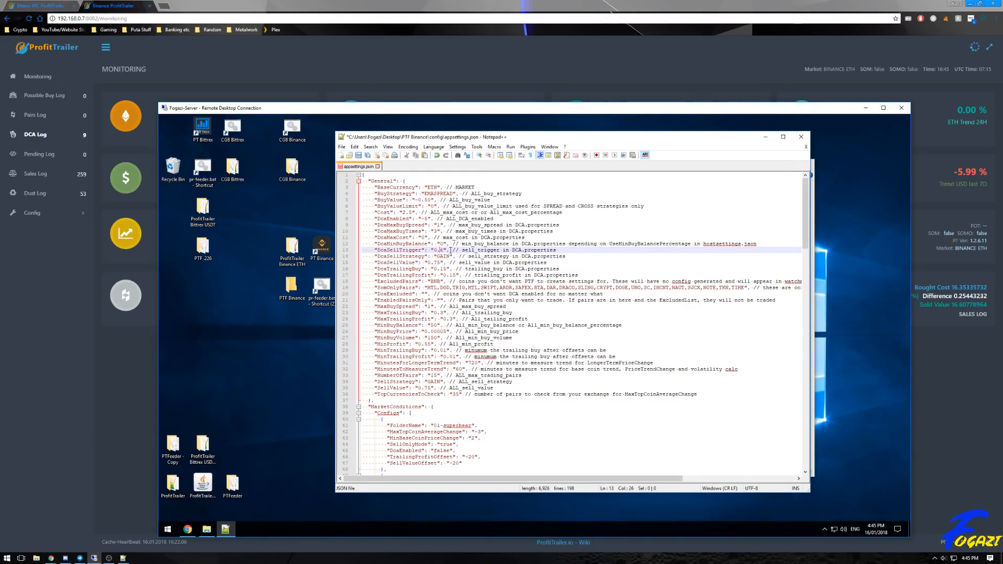
Check the DcaSellTrigger and DcaSellStrategy entries, and set DcaSellValue to 0.88
key(Right)
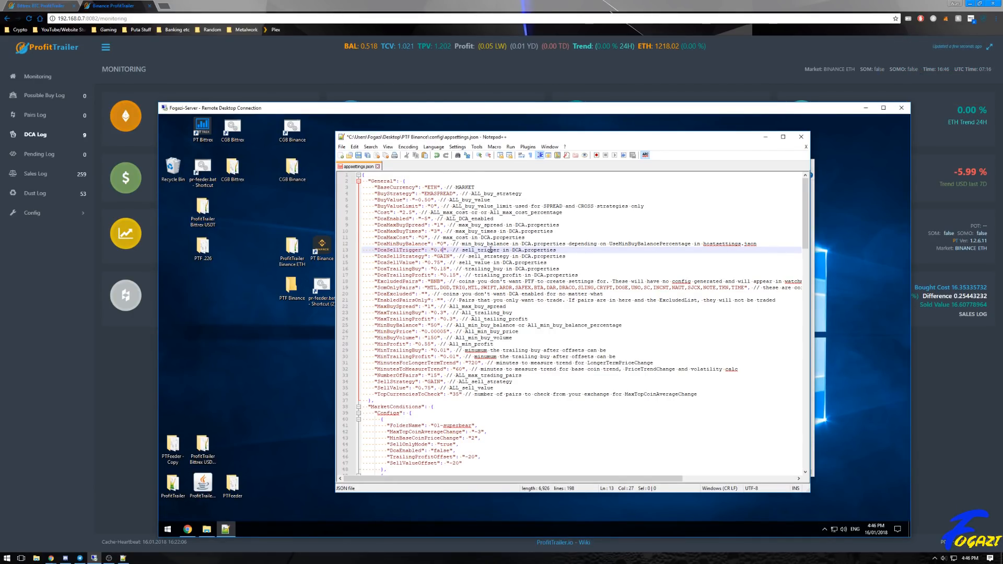
click(428, 256)
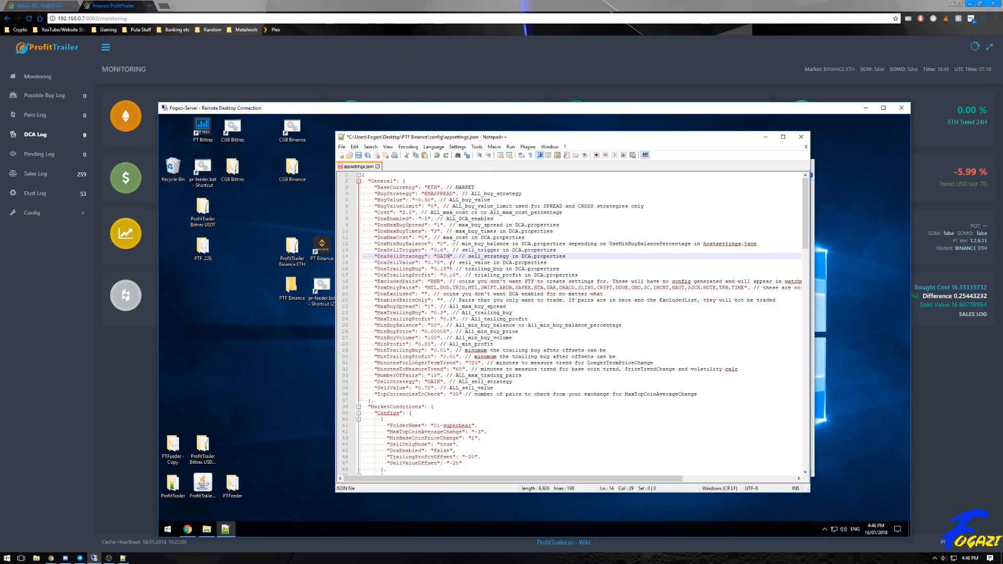
click(437, 262)
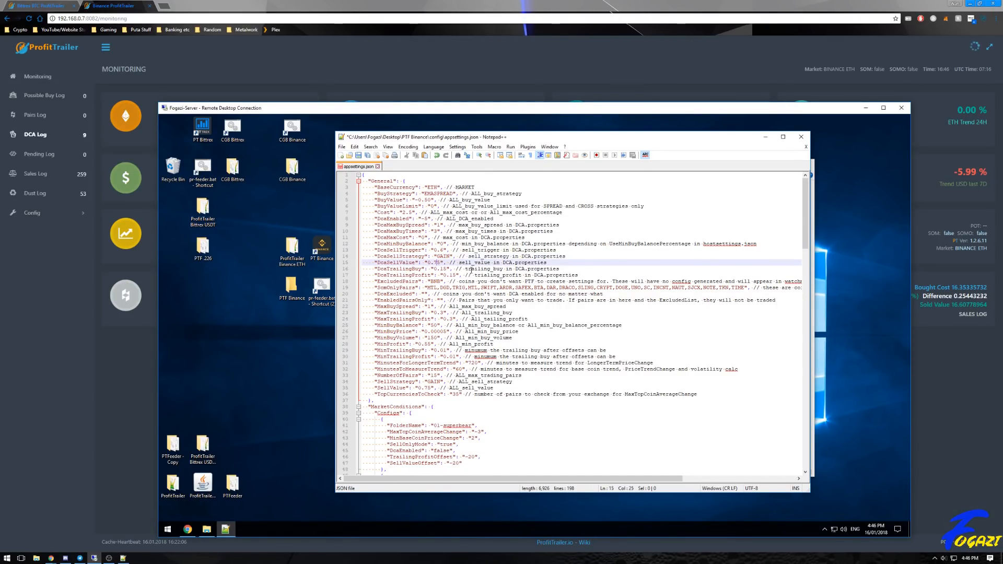
key(BackSpace)
key(BackSpace)
text(88)
key(Down)
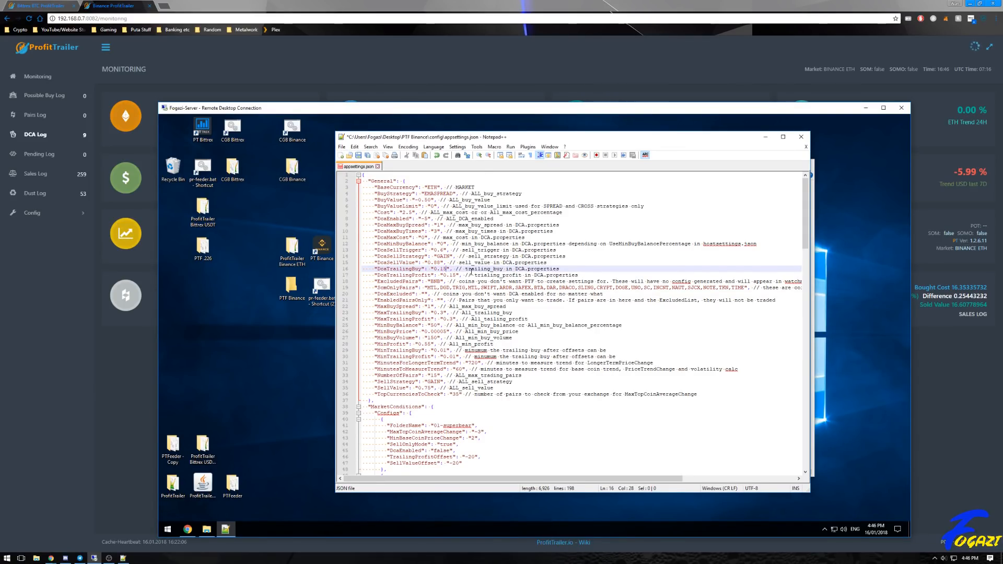
Set DcaTrailingBuy to 0.23 and DcaTrailingProfit to 0.27 in appsettings.json
key(BackSpace)
key(BackSpace)
text(23)
key(Down)
key(Right)
key(BackSpace)
key(BackSpace)
text(37)
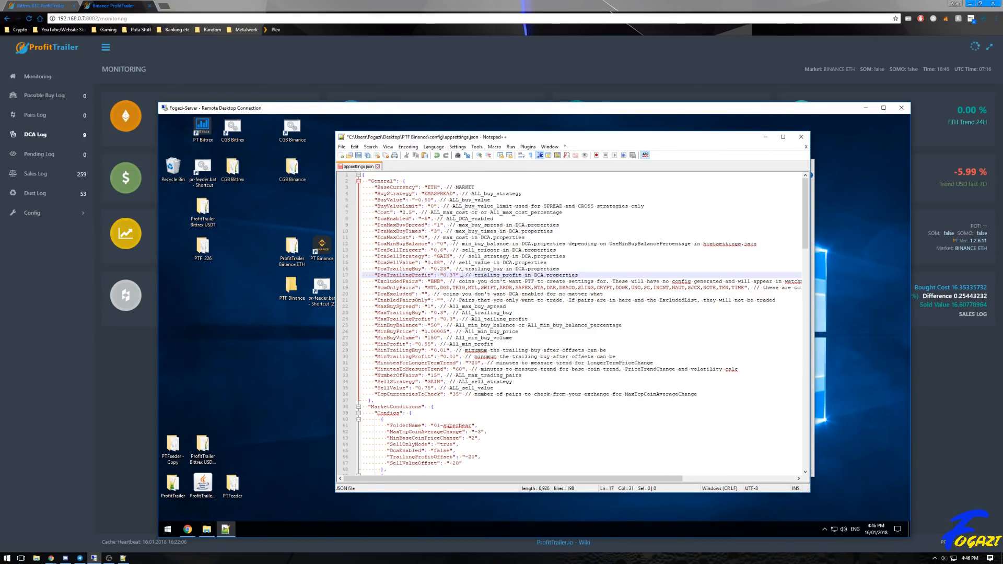
key(BackSpace)
key(BackSpace)
text(27)
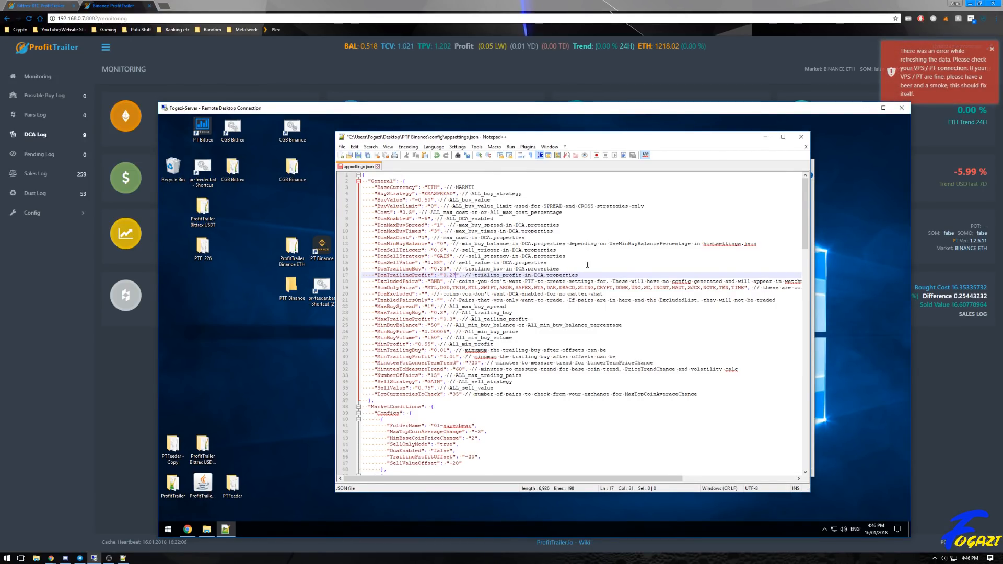
Widen the editor window and review the ExcludedPairs and SomOnlyPairs coin lists with their comments
click(462, 295)
click(439, 281)
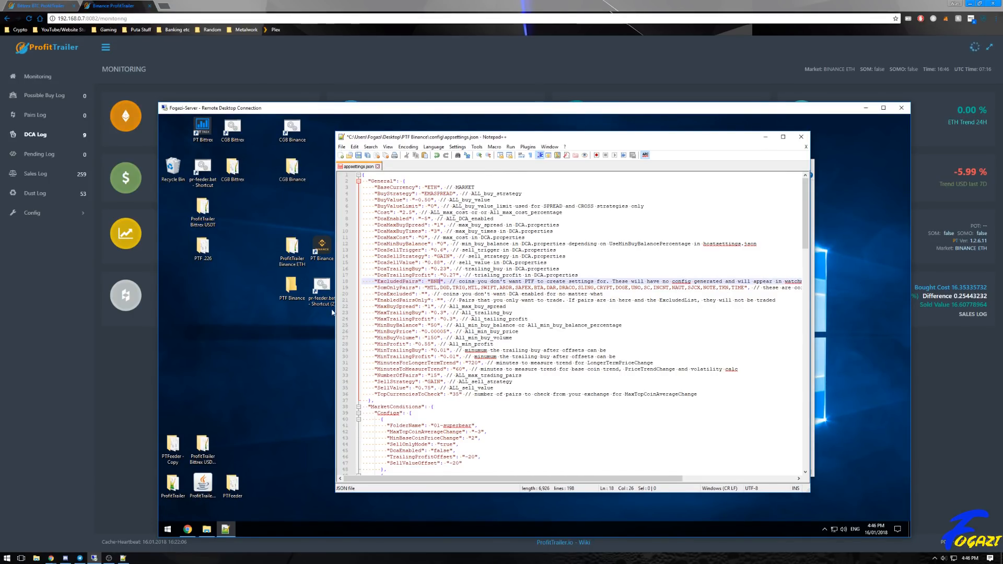
drag(335, 308, 276, 308)
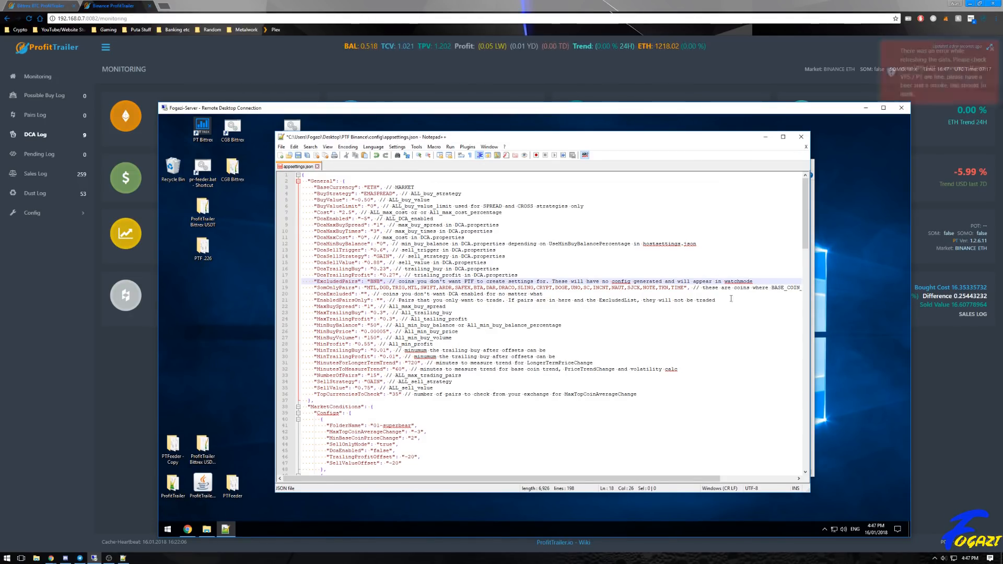
drag(482, 478, 375, 462)
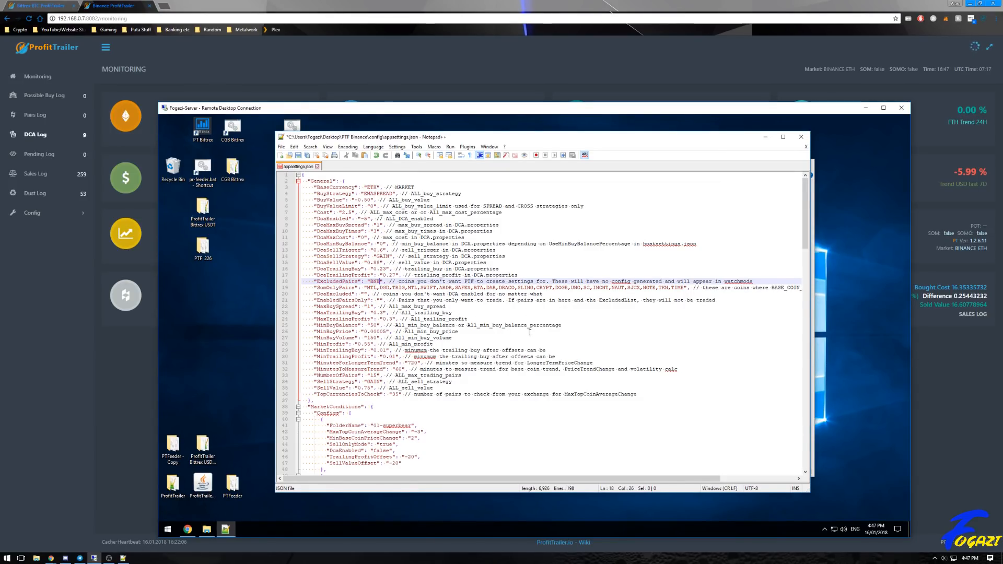
drag(556, 287, 570, 288)
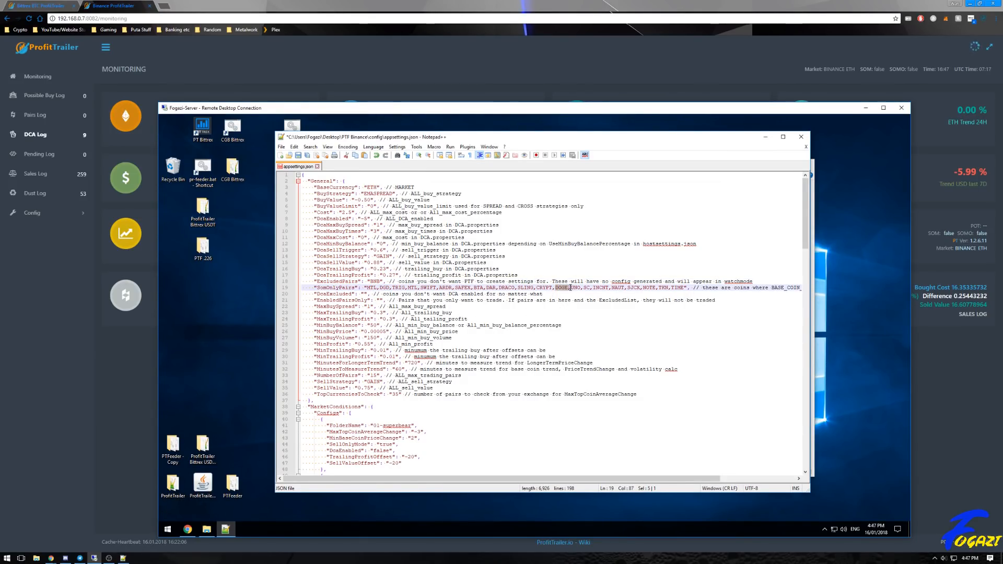
Add XRP as the excluded coin in the DcaExcluded setting
click(433, 299)
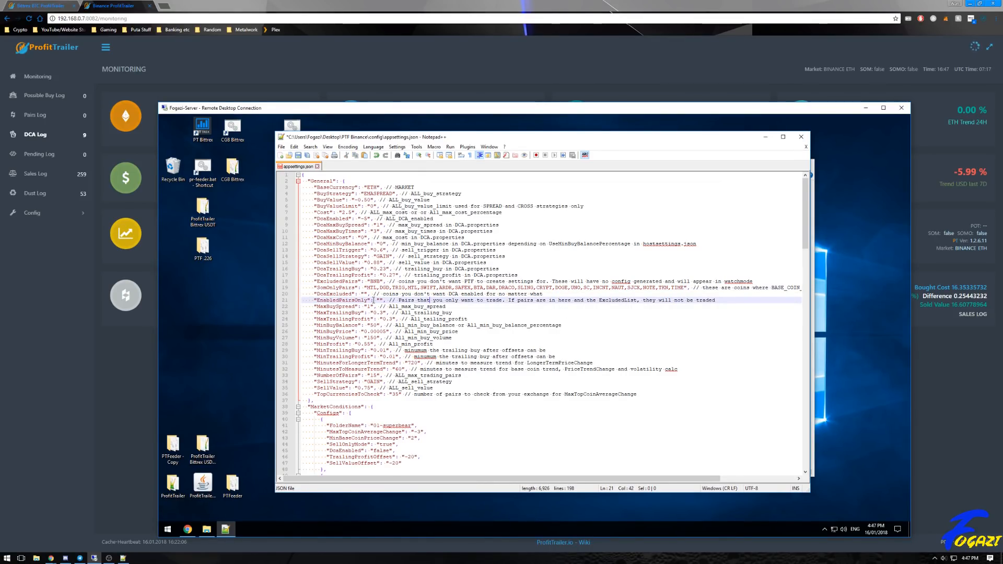
click(364, 294)
text(XRP)
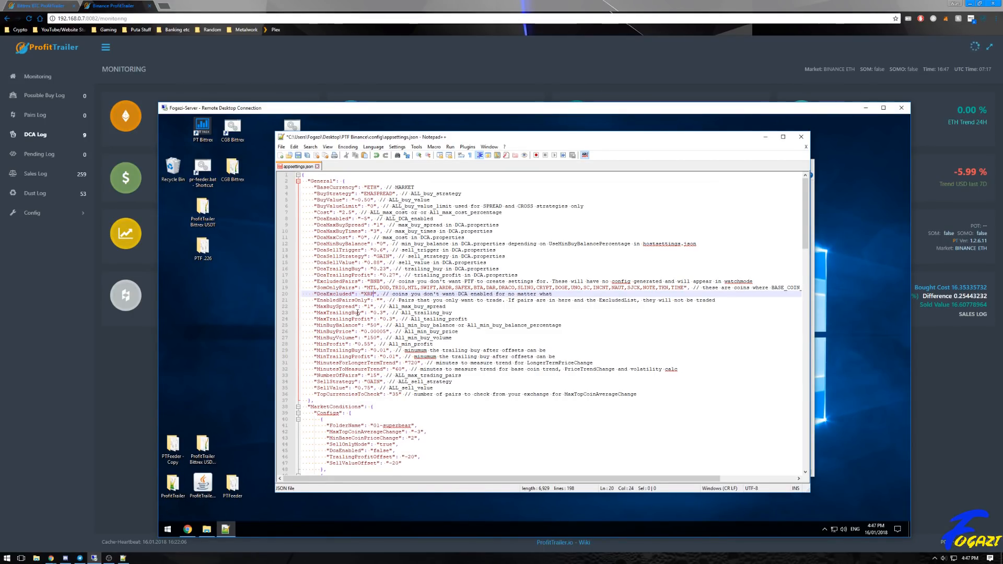
Review the EnabledPairsOnly entry and set MaxBuySpread to 1.2
click(401, 307)
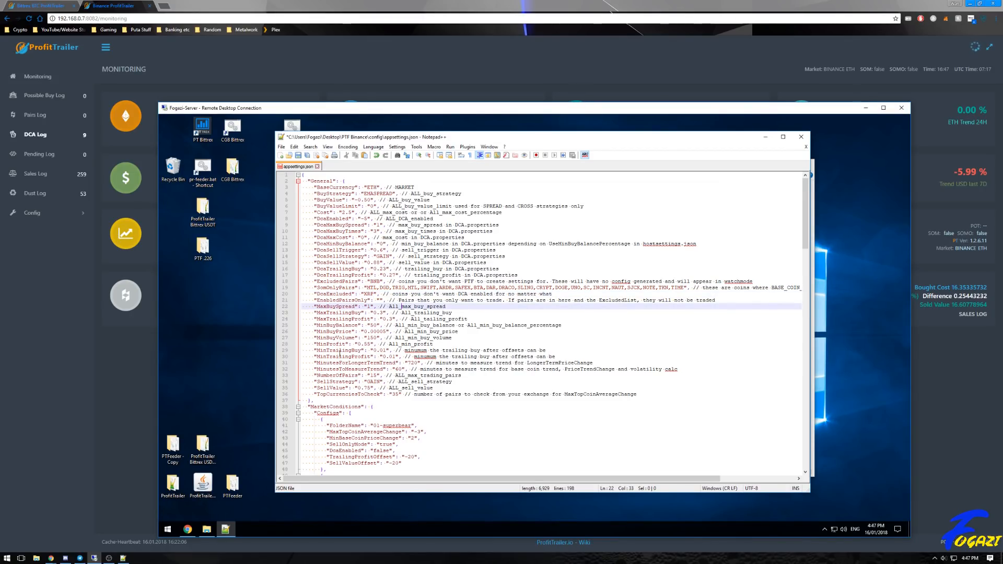
click(380, 300)
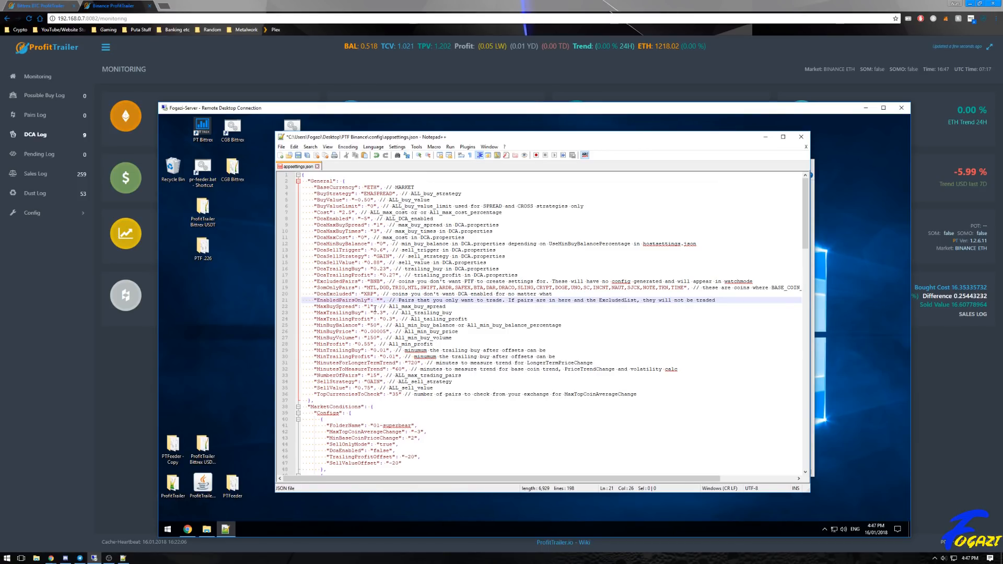
click(369, 307)
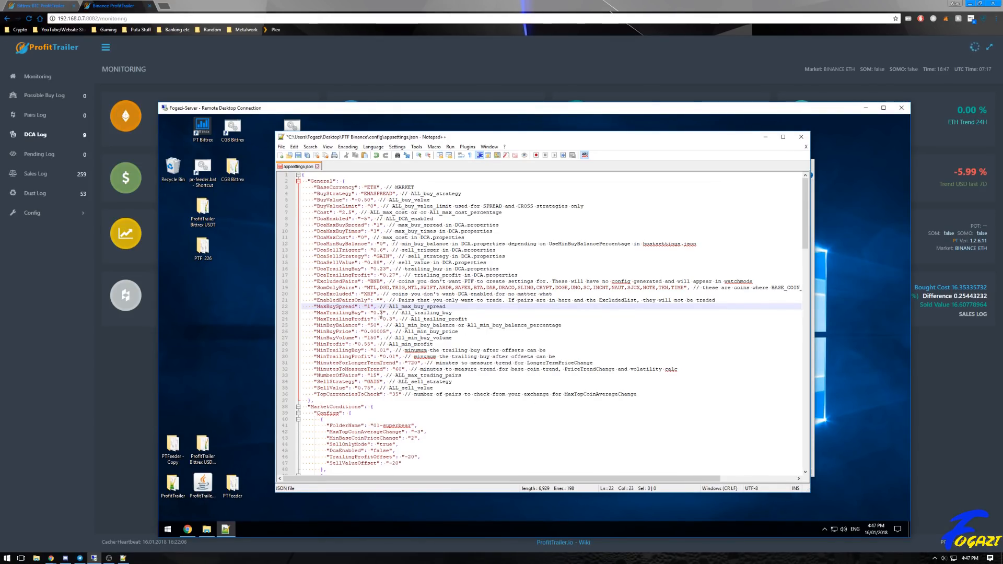
key(BackSpace)
text(1.2)
Set MaxTrailingBuy to 0.26 in appsettings.json
click(384, 313)
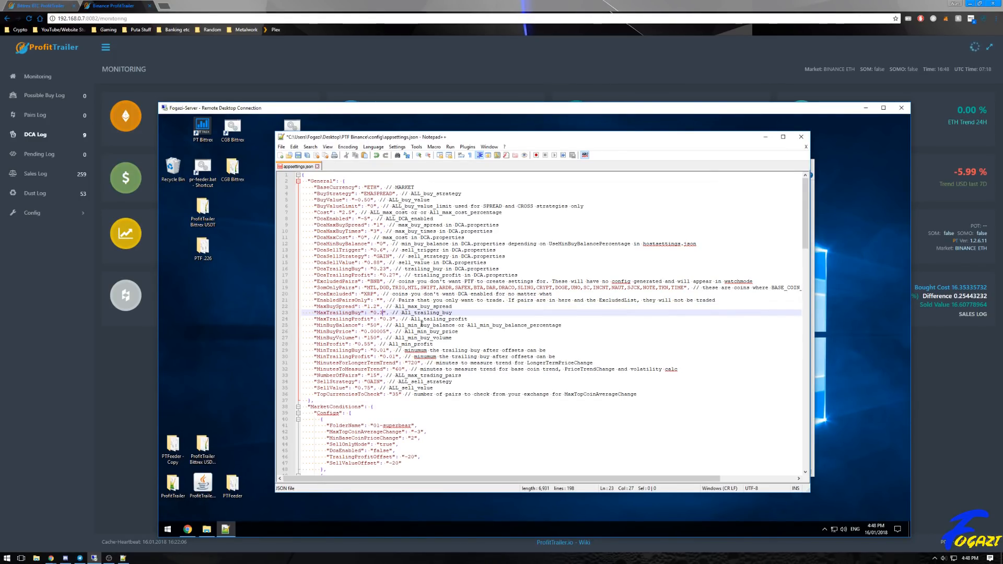
key(BackSpace)
text(26)
key(Down)
key(Right)
key(Right)
key(Up)
key(Left)
key(Left)
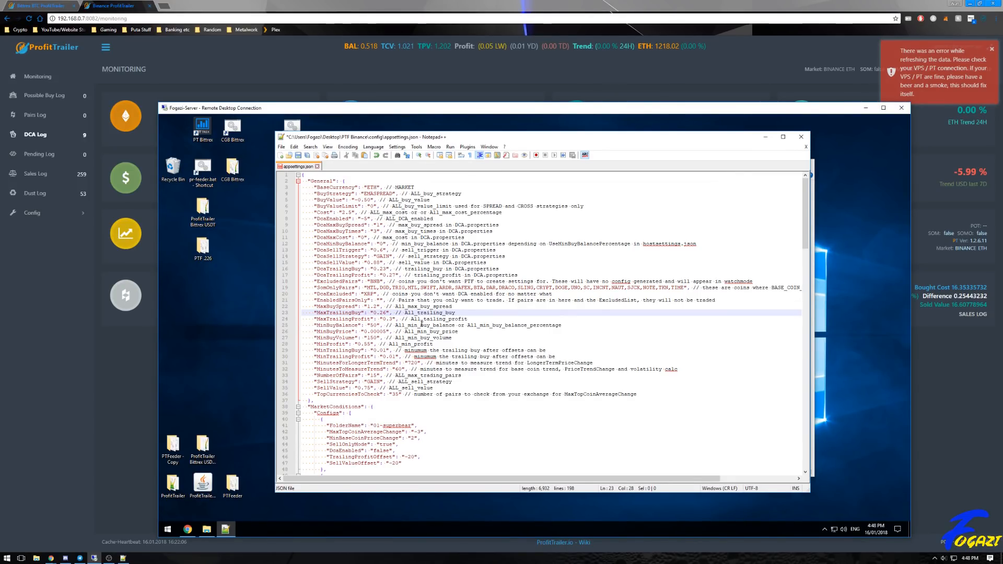
Set both MaxTrailingBuy and MaxTrailingProfit to 0.8 in appsettings.json
key(BackSpace)
key(BackSpace)
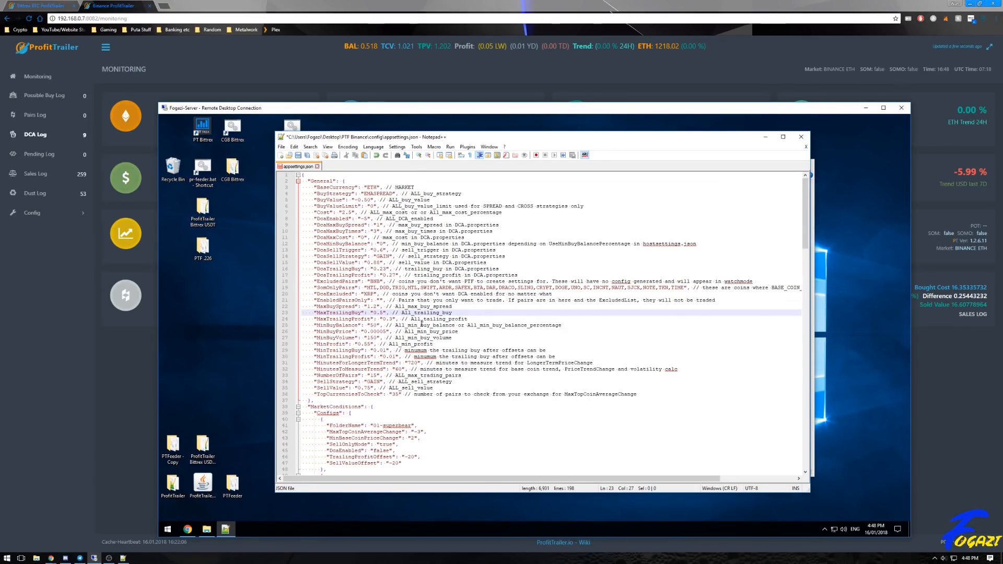
text(8)
key(Down)
key(Right)
key(Right)
key(Right)
key(BackSpace)
text(8)
Set MinBuyBalance to 60 in appsettings.json
click(388, 325)
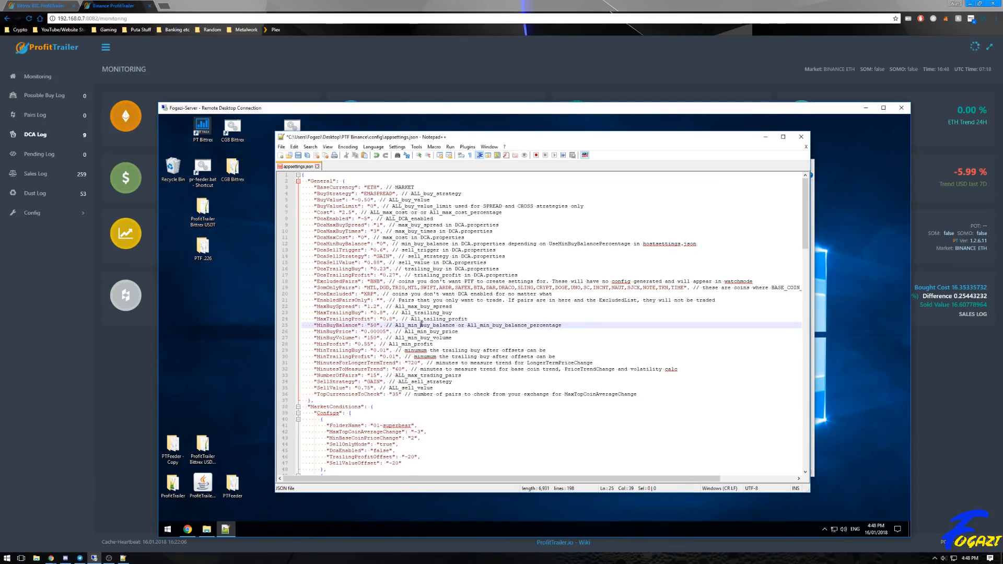
click(377, 325)
key(BackSpace)
text(60)
Review the MinBuyPrice and MinBuyVolume entries in appsettings.json
click(417, 338)
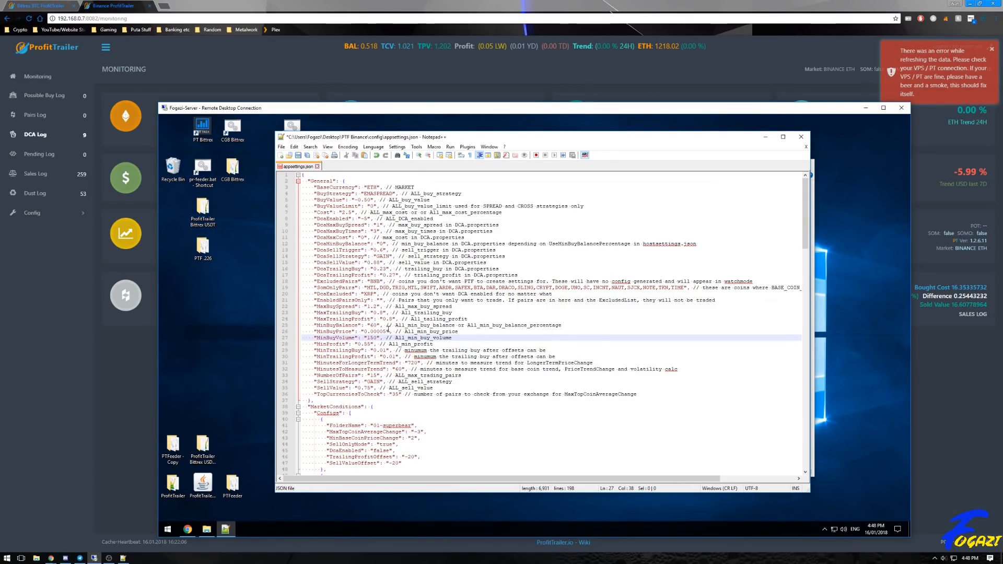
click(386, 331)
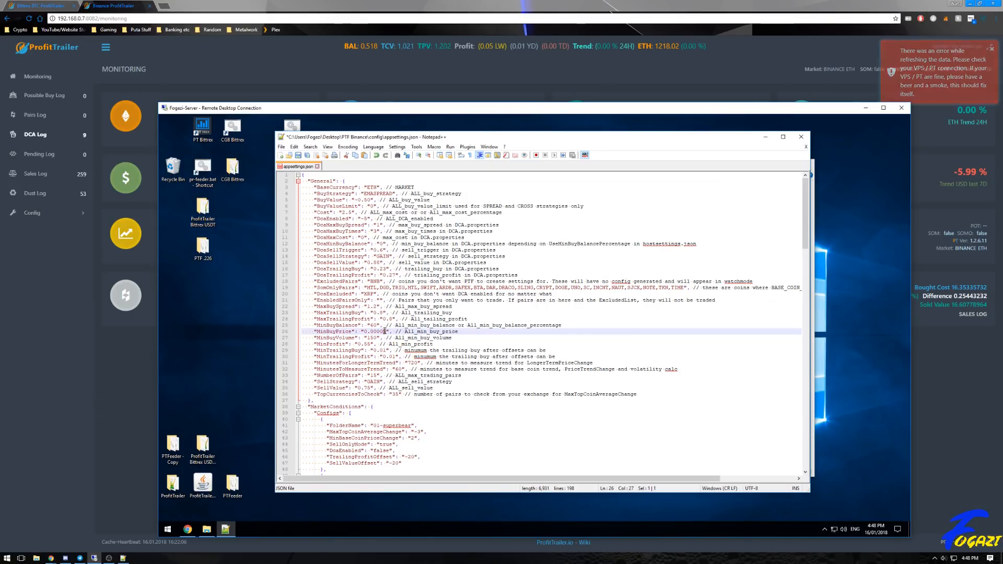
key(shift+Left)
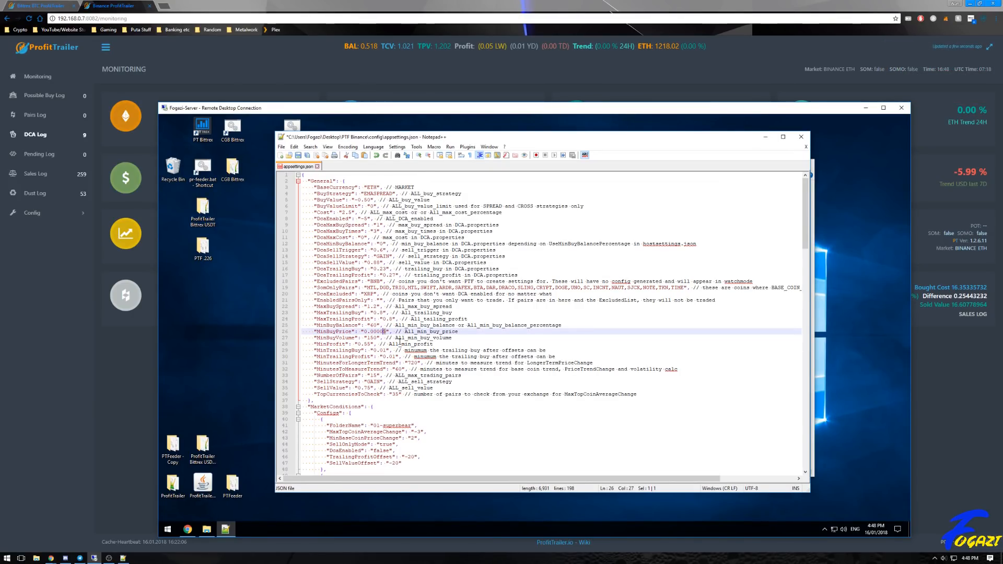
click(381, 338)
click(389, 333)
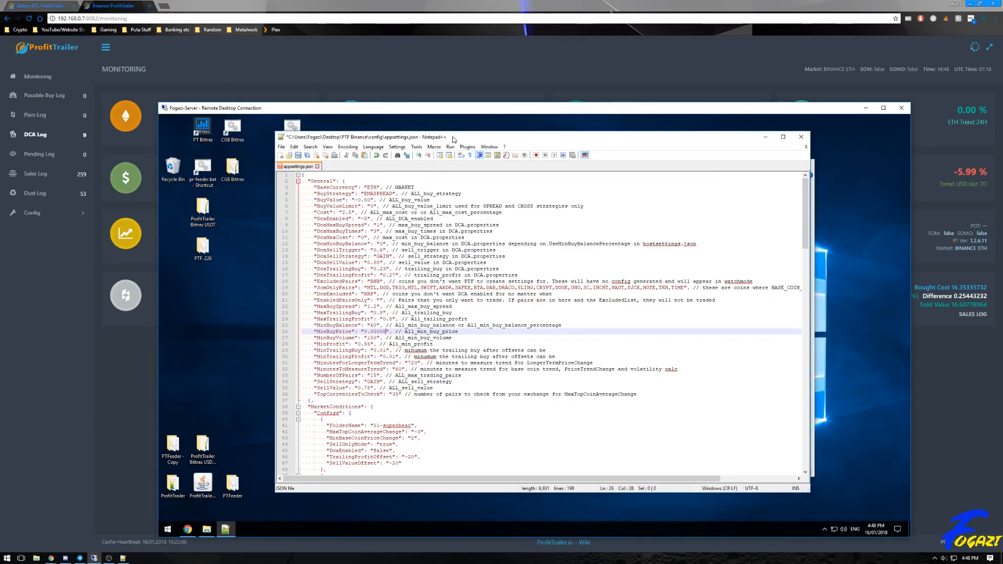
Move the editor window aside, minimize the config folder window and open the ProfitTrailer Binance ETH folder from the desktop
drag(452, 137, 503, 144)
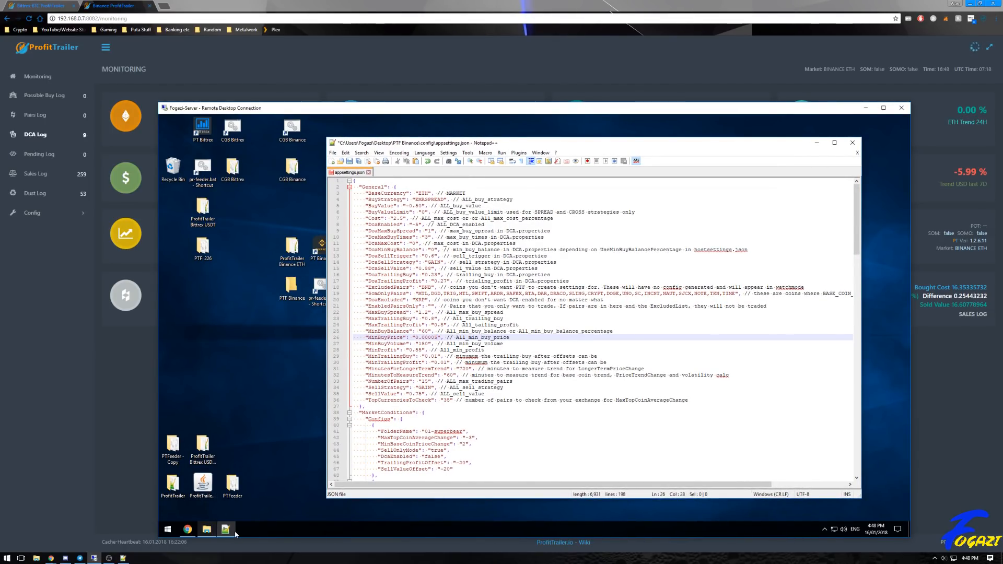
click(206, 532)
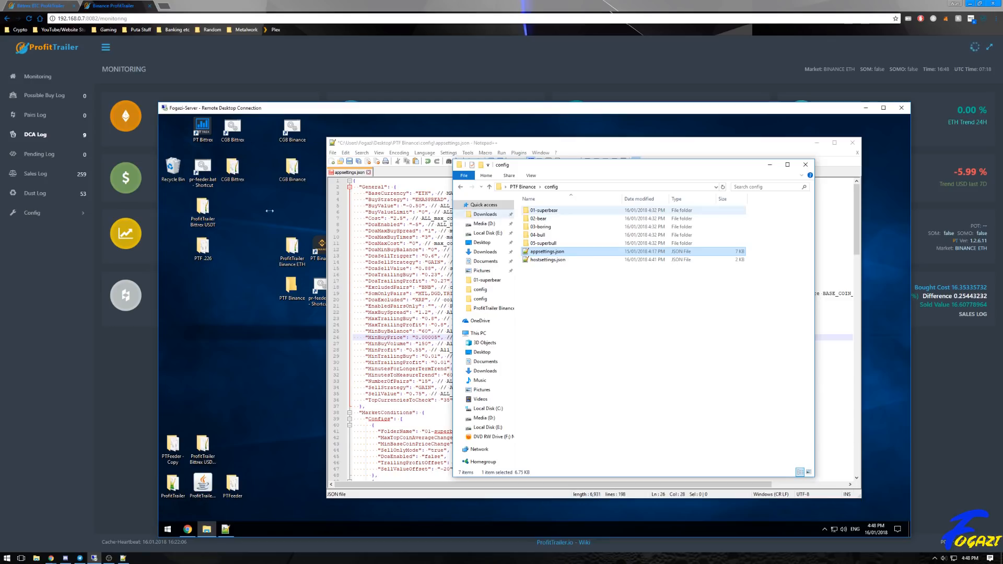
click(769, 165)
double_click(296, 250)
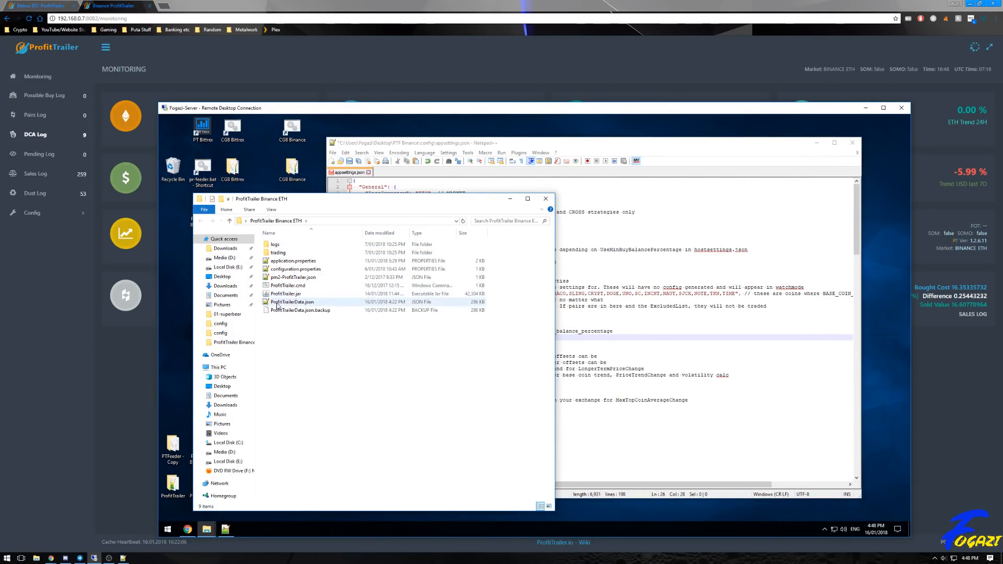
Open PAIRS.properties from the bot's trading folder to check its minimum buy settings, and minimize the folder window
double_click(279, 253)
double_click(288, 270)
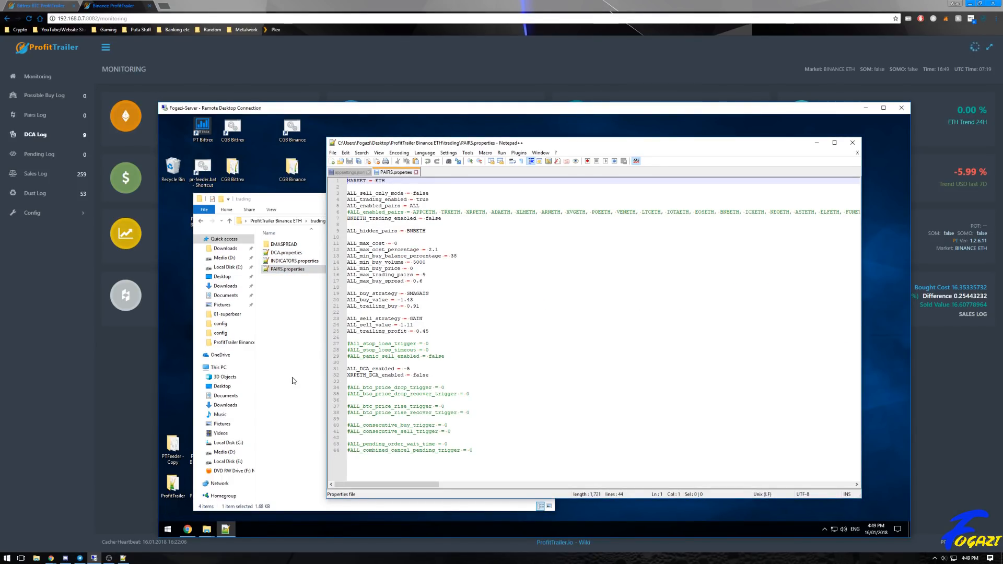
click(293, 199)
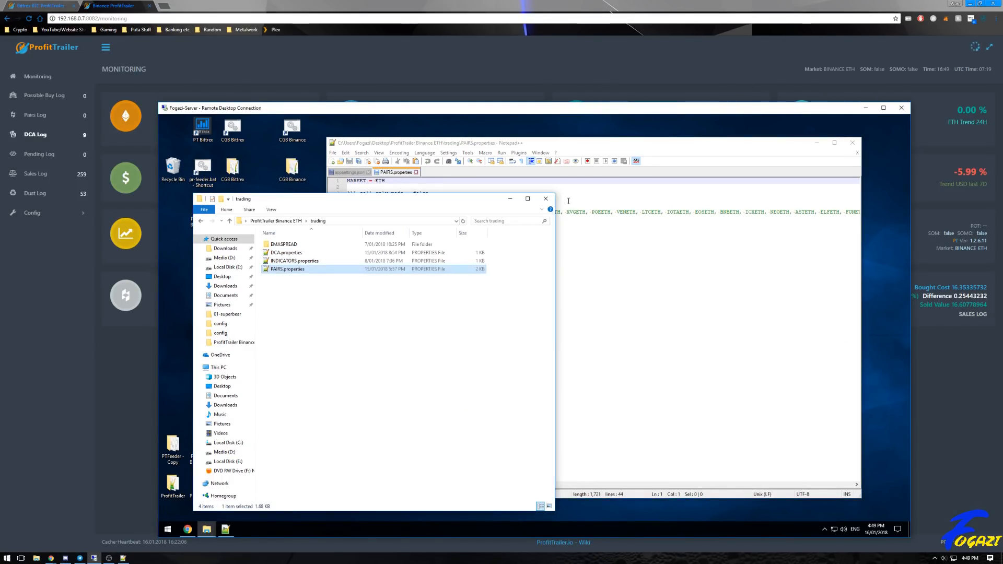
click(510, 199)
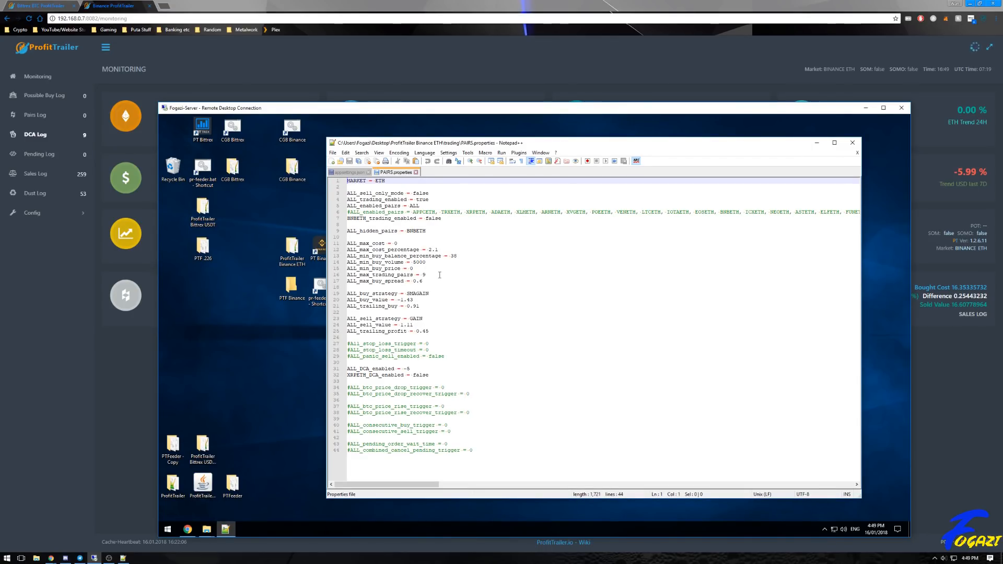
Set MinBuyPrice to 0 and MinBuyVolume to 5000 in appsettings.json
click(353, 173)
click(433, 337)
key(BackSpace)
key(BackSpace)
key(BackSpace)
key(BackSpace)
key(BackSpace)
key(BackSpace)
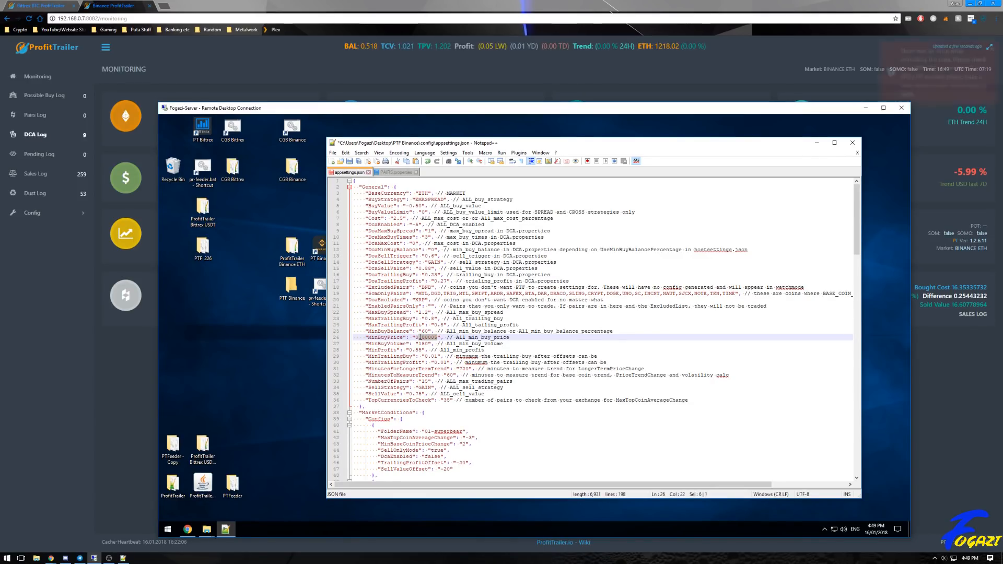
drag(428, 344, 422, 343)
text(5000)
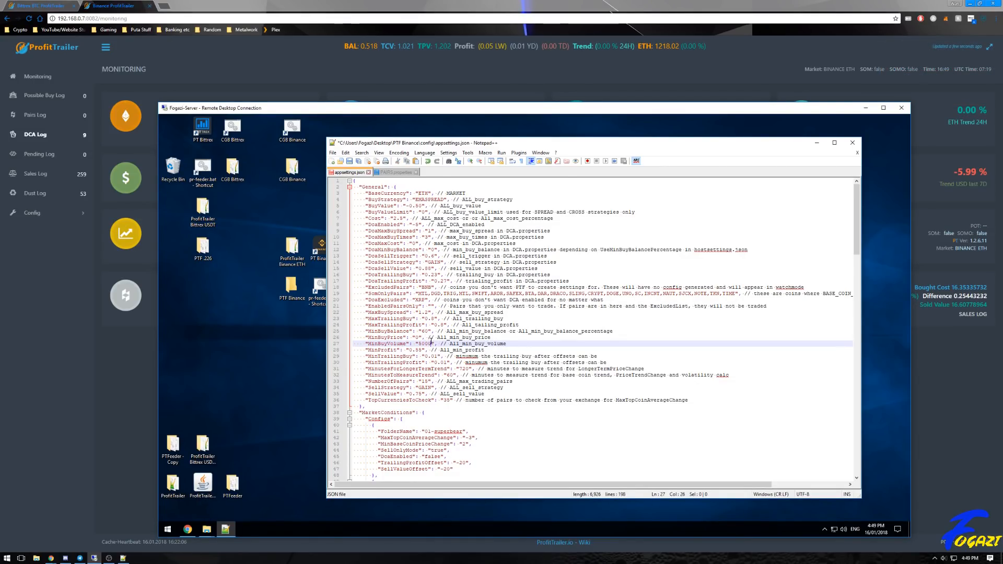
Review MinProfit and MinutesForLongerTermTrend, and set MinutesToMeasureTrend to 90
scroll(428, 339, down, 3)
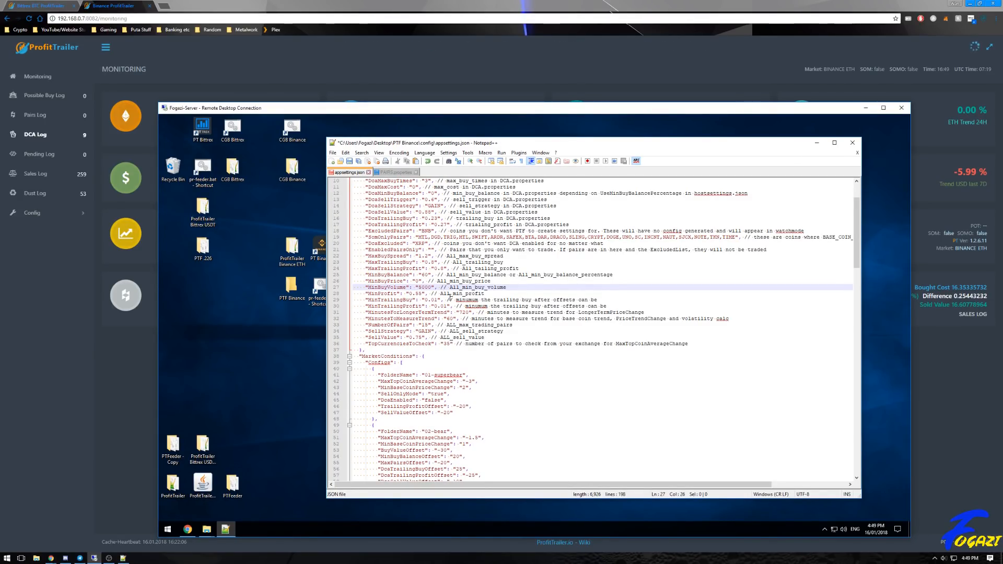
scroll(452, 300, up, 3)
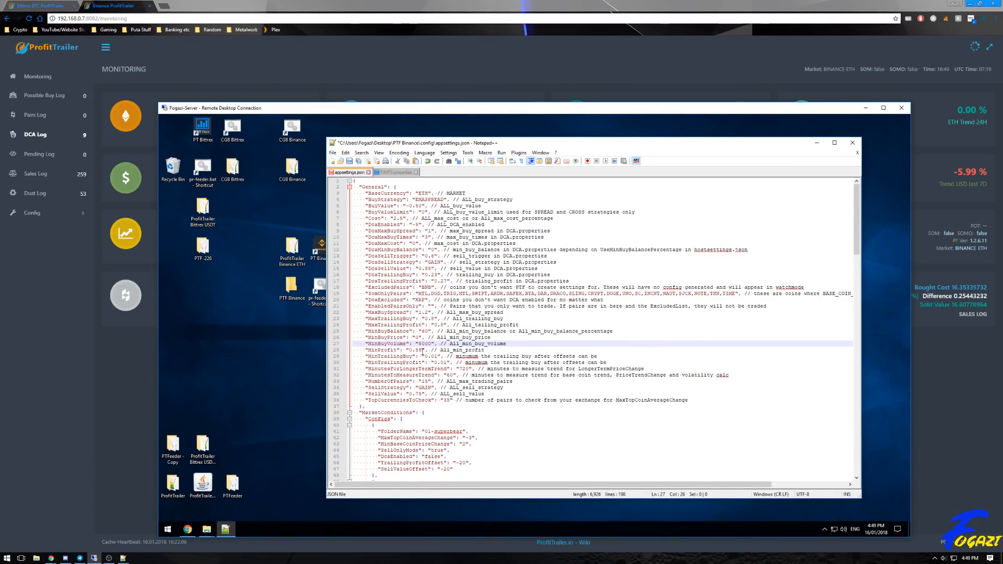
click(423, 351)
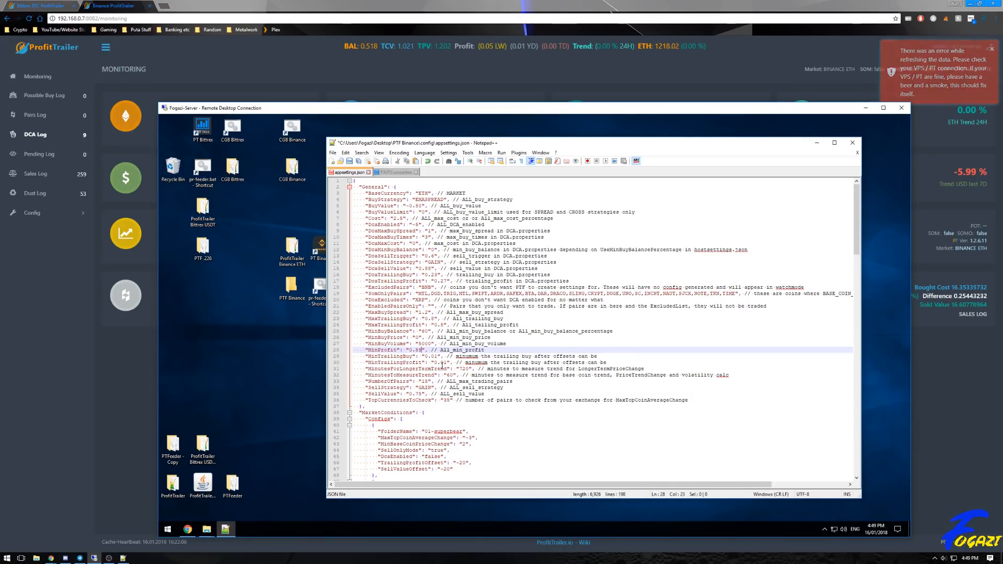
scroll(442, 366, down, 3)
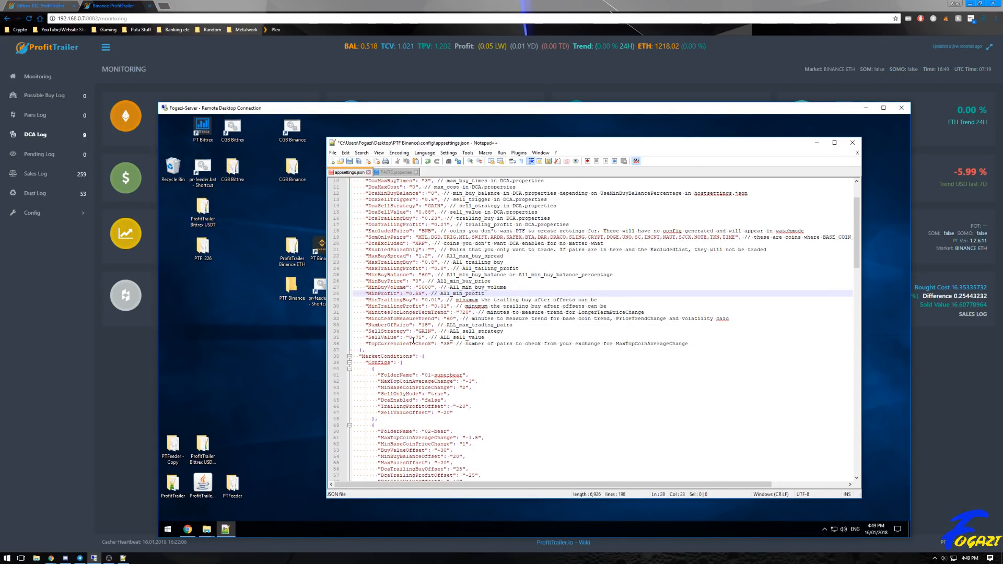
double_click(464, 312)
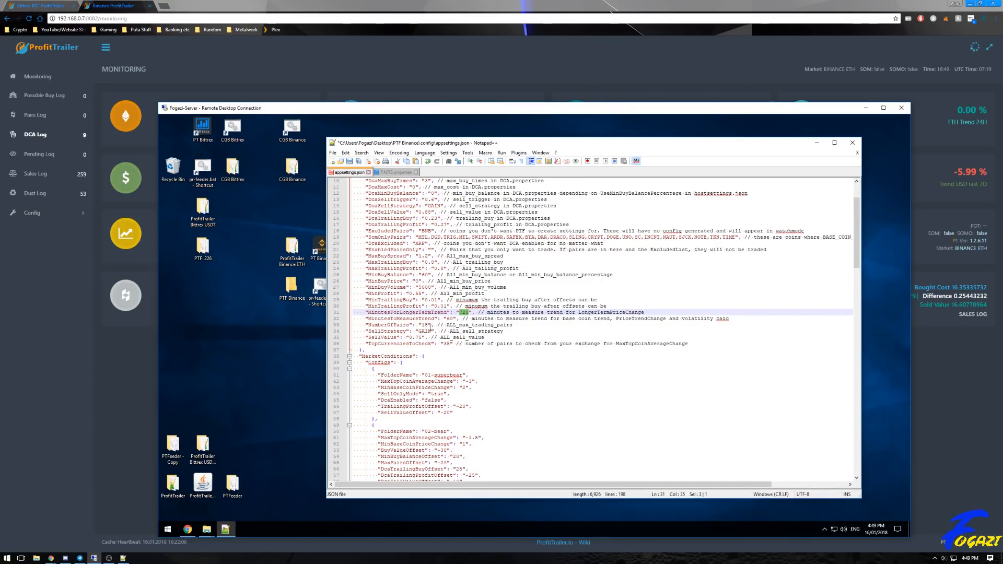
double_click(449, 319)
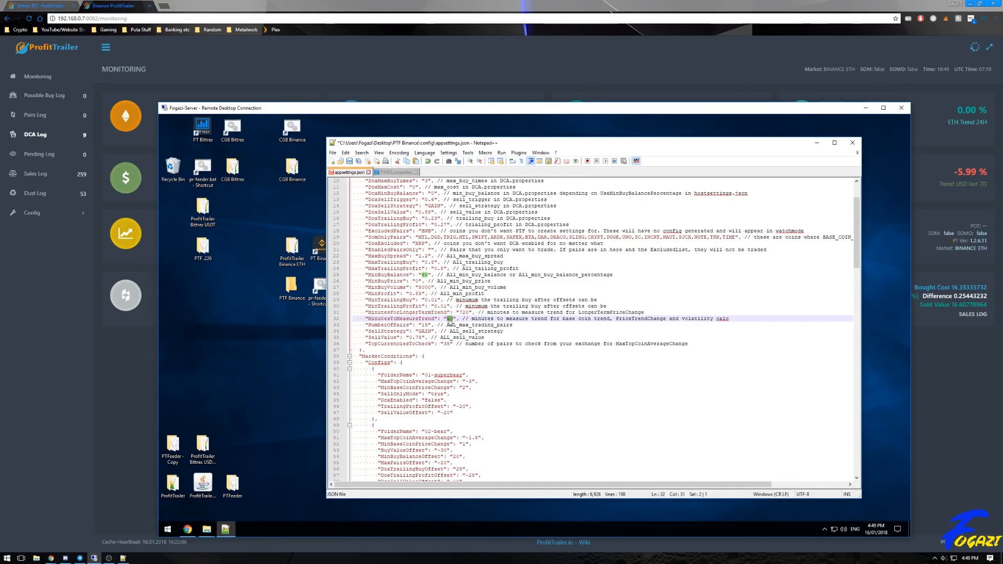
text(120)
key(BackSpace)
key(BackSpace)
key(BackSpace)
text(90)
click(457, 323)
Set NumberOfPairs to 10 and SellValue to 1.25 in the General section
double_click(426, 325)
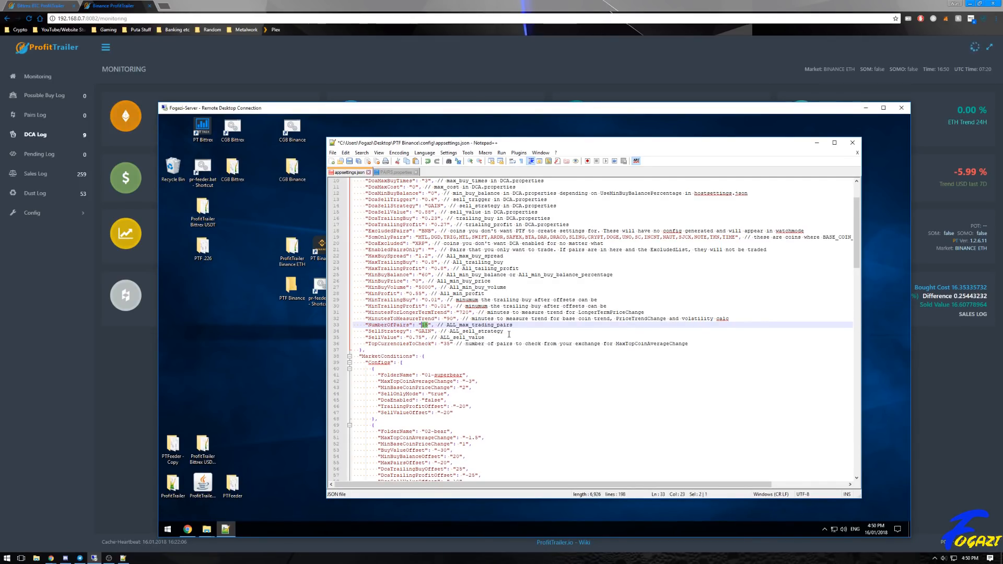
text(10)
click(459, 325)
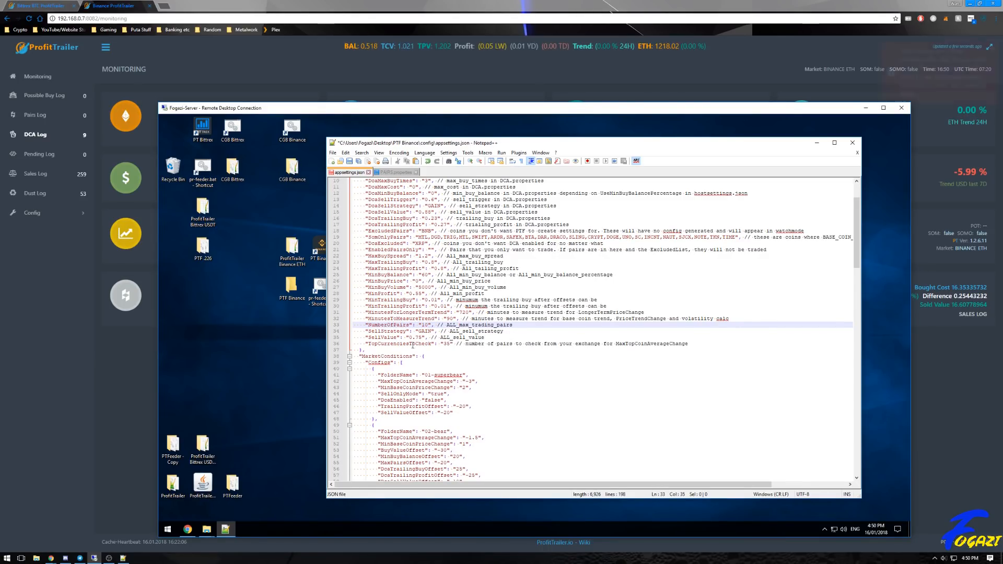
drag(421, 337, 410, 337)
text(1.25)
key(End)
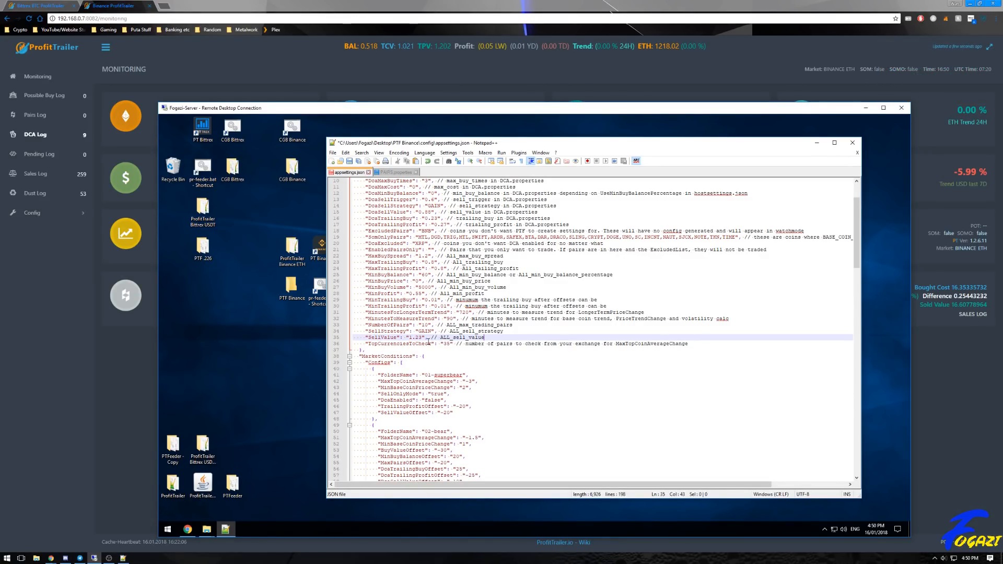
Set TopCurrenciesToCheck to 37 and look over the General settings again
double_click(445, 344)
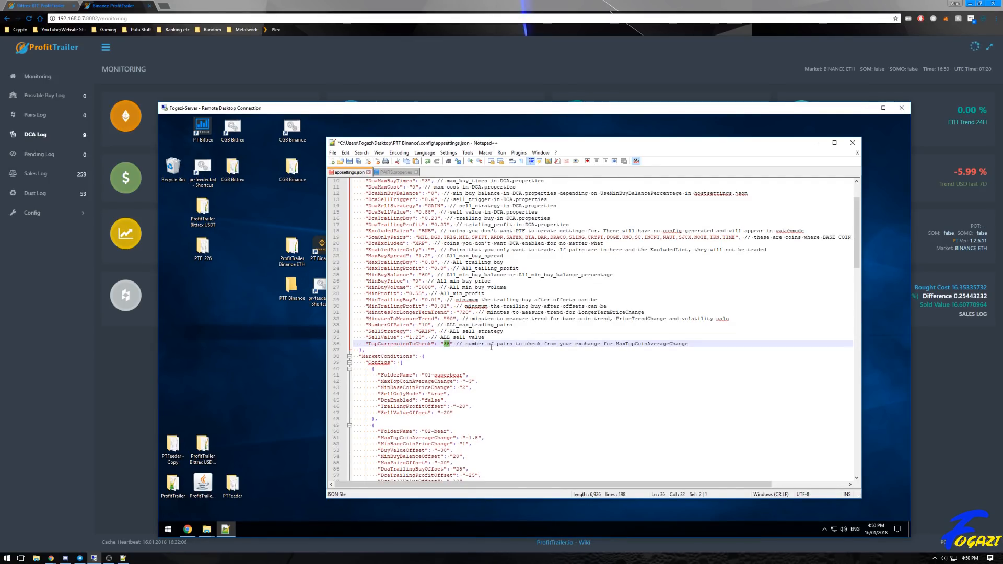
text(30)
click(491, 348)
drag(450, 345, 447, 345)
click(447, 349)
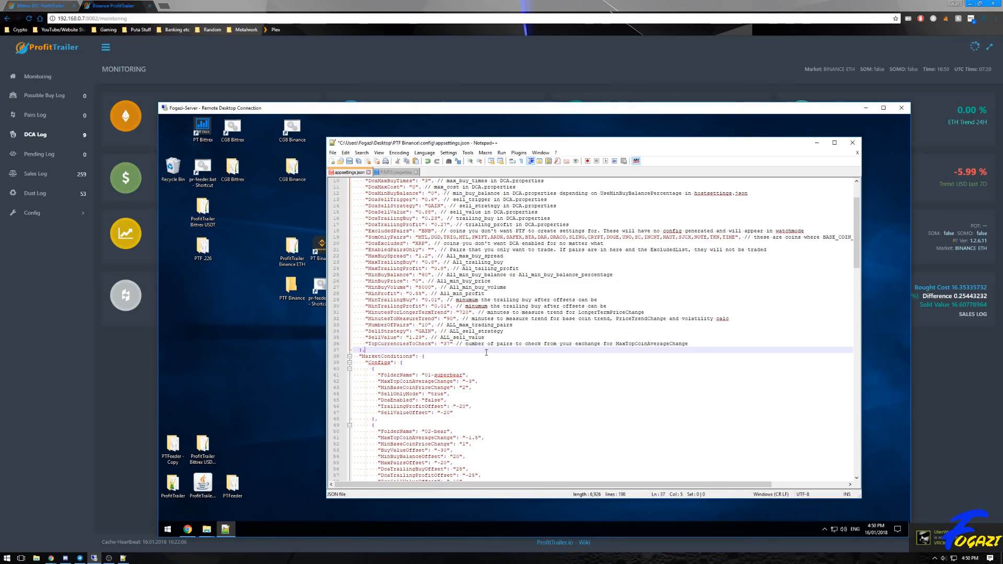
drag(443, 344, 451, 343)
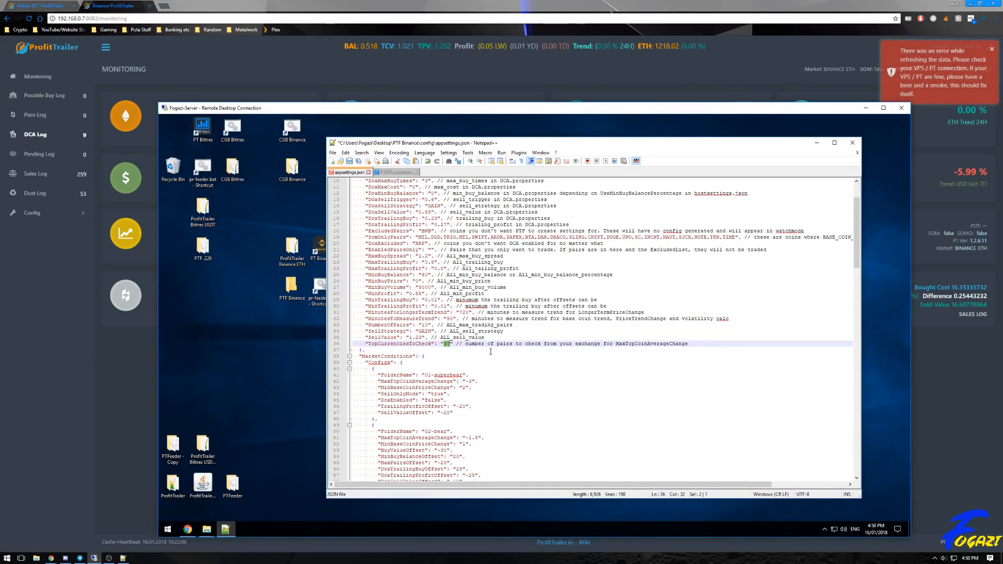
scroll(489, 352, down, 7)
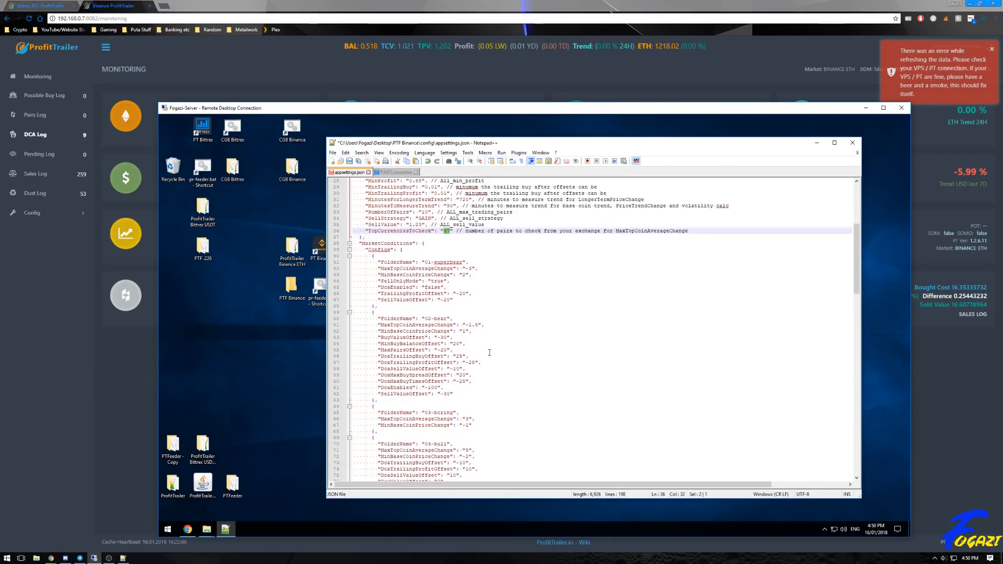
scroll(490, 352, up, 6)
scroll(489, 353, up, 4)
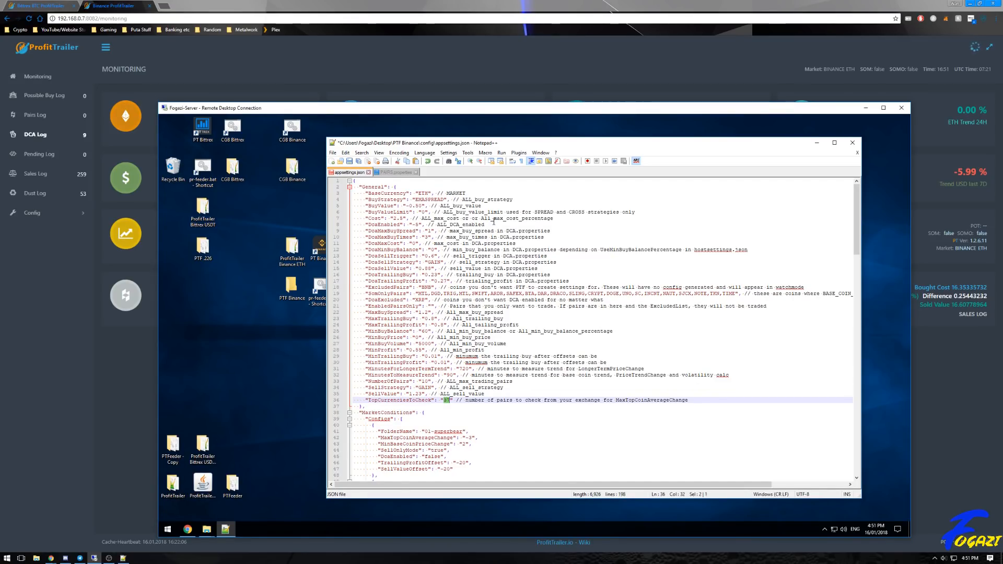
Bring the MarketConditions section into view in an enlarged editor window, with the PTF Binance config folder window beside it
click(503, 413)
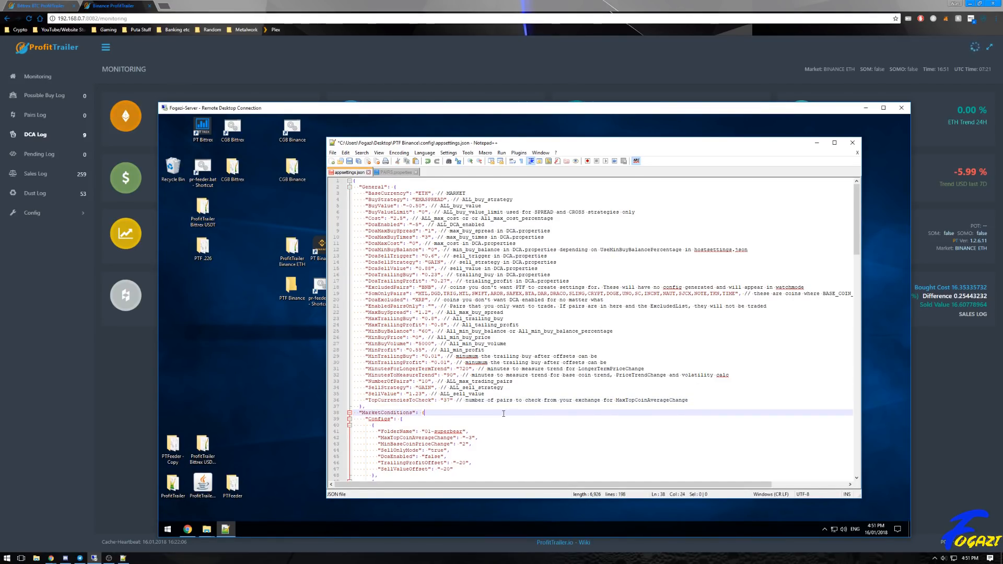
scroll(504, 414, down, 2)
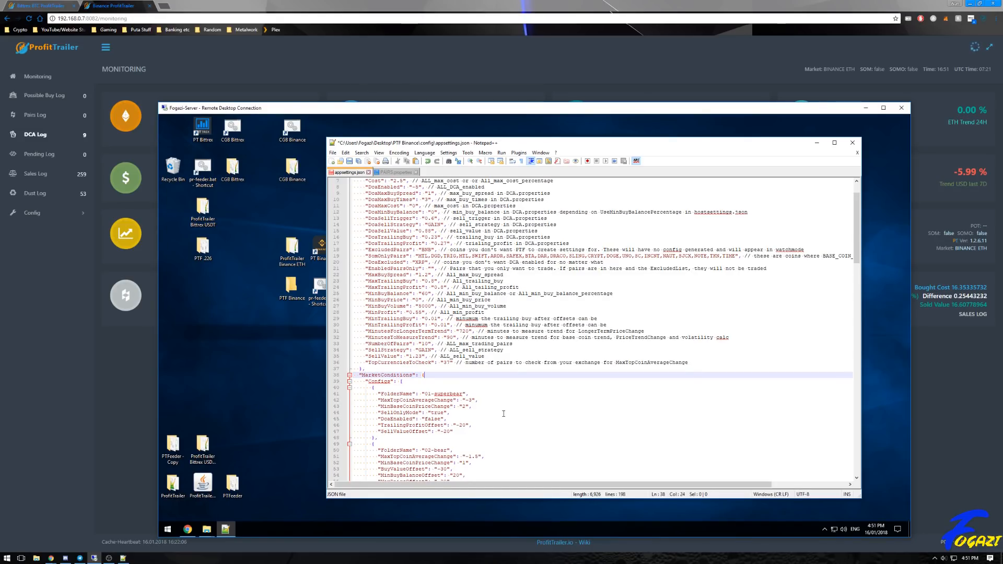
scroll(504, 410, down, 10)
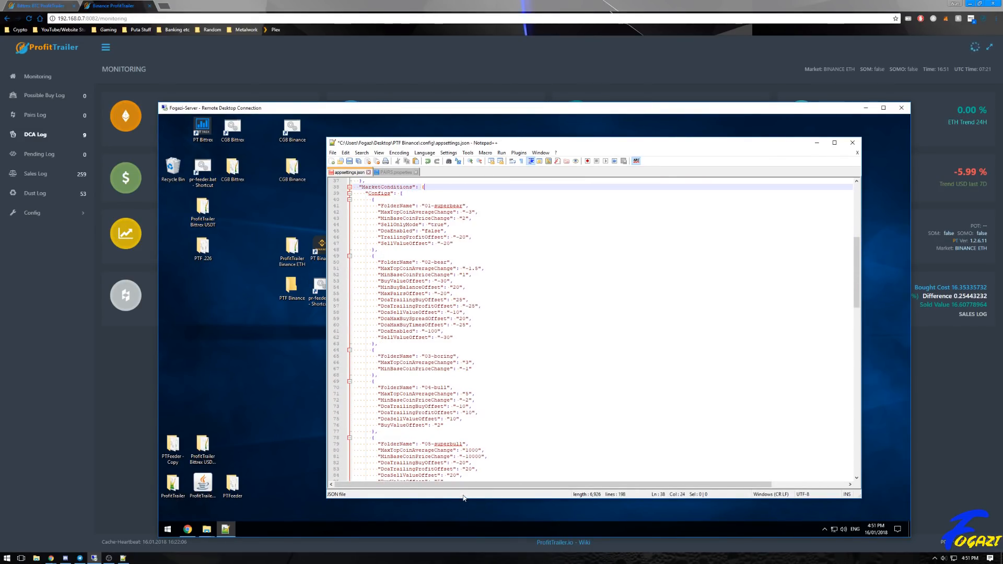
drag(469, 499, 470, 524)
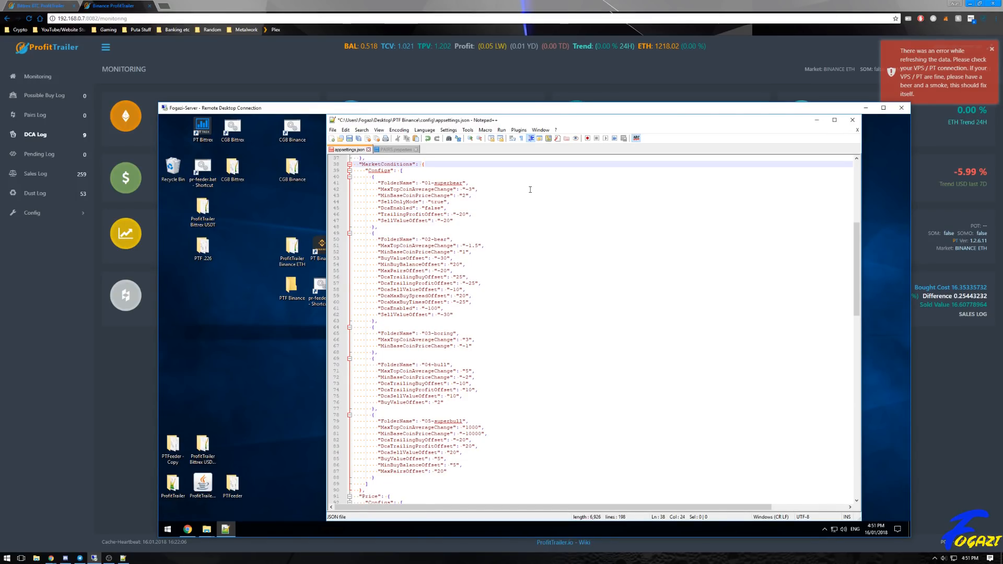
click(207, 529)
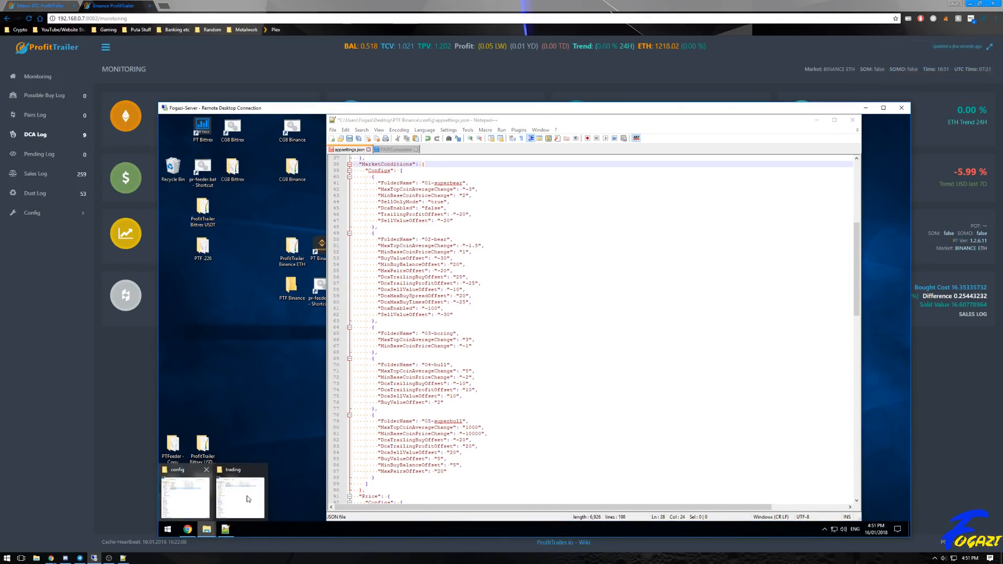
click(190, 491)
drag(592, 174, 313, 192)
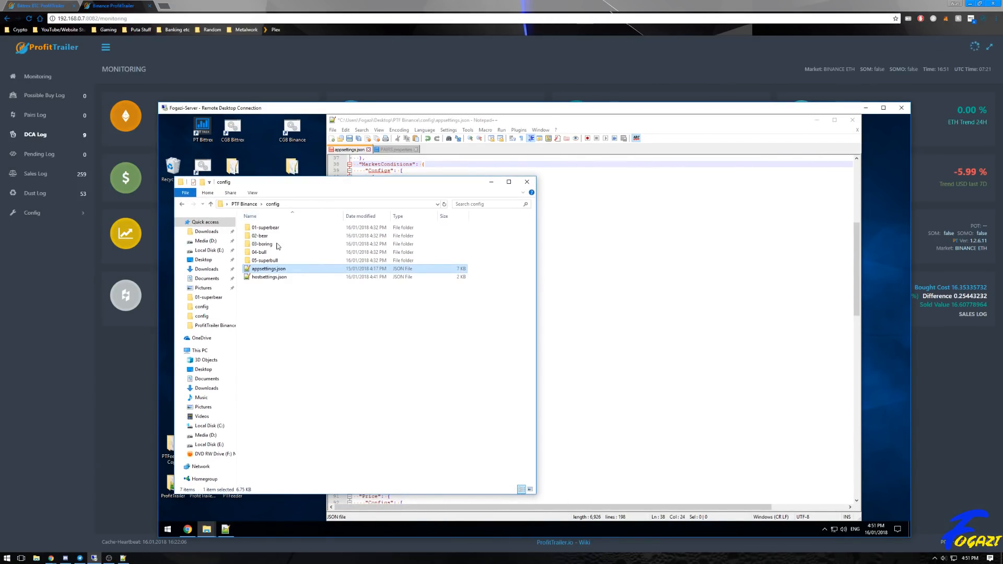
click(553, 125)
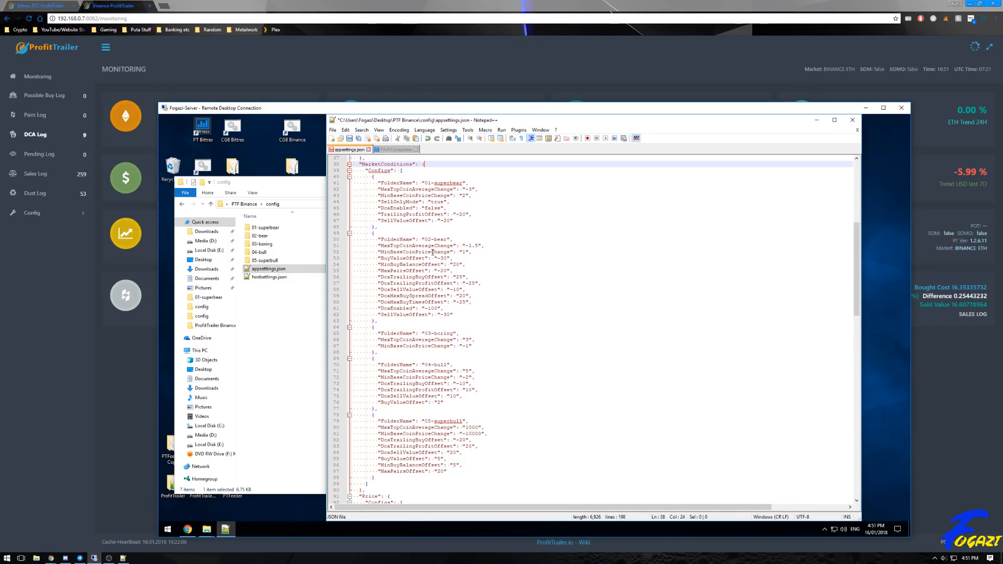
Examine the MarketConditions configs from 01-superbear to 05-superbull and how their entries differ
click(556, 226)
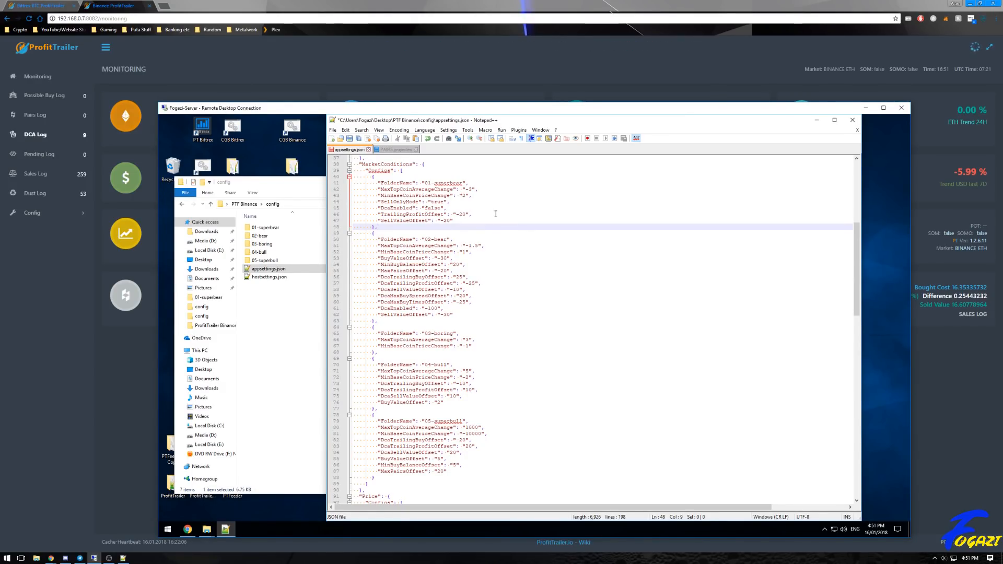
click(496, 196)
click(505, 434)
click(500, 307)
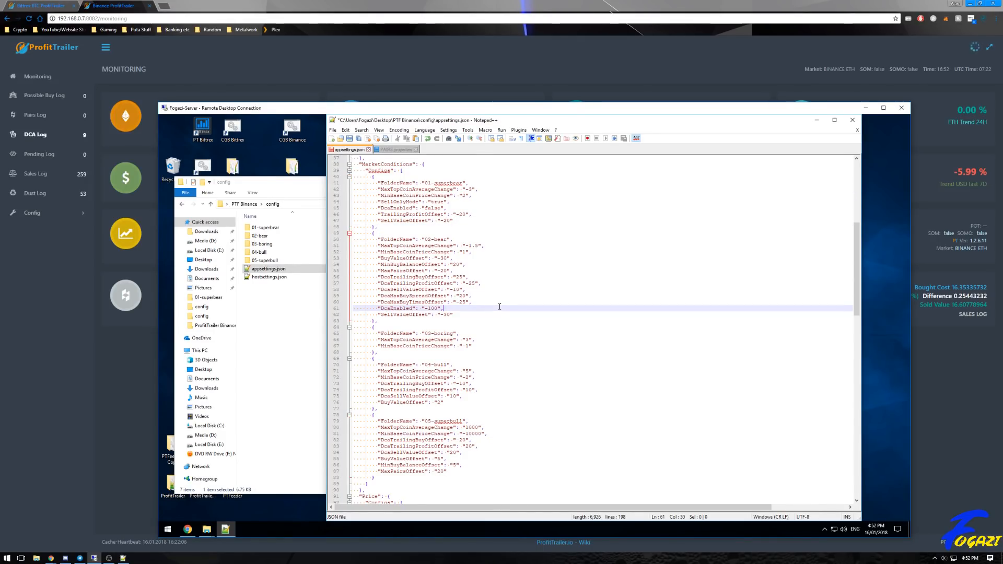
click(498, 332)
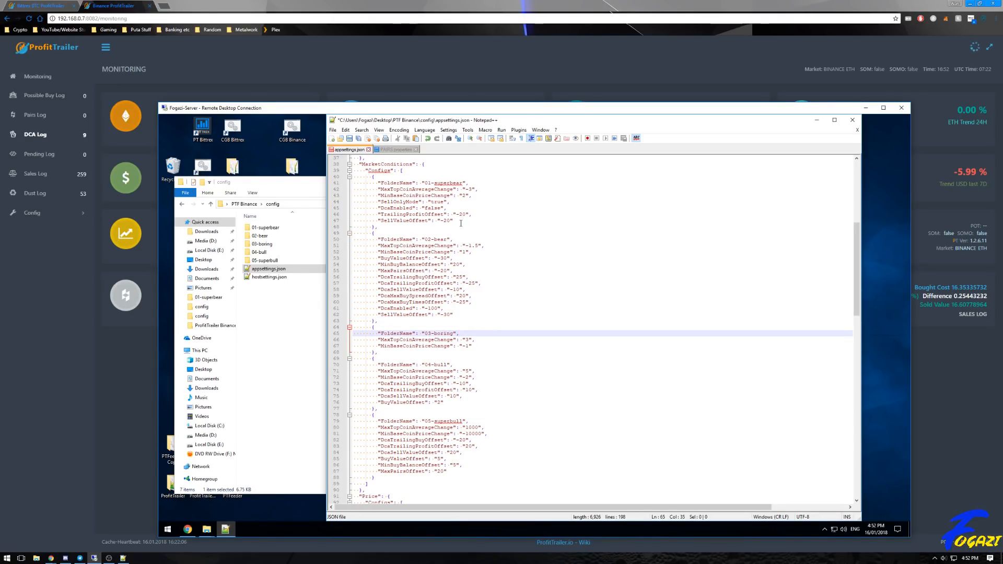
click(507, 189)
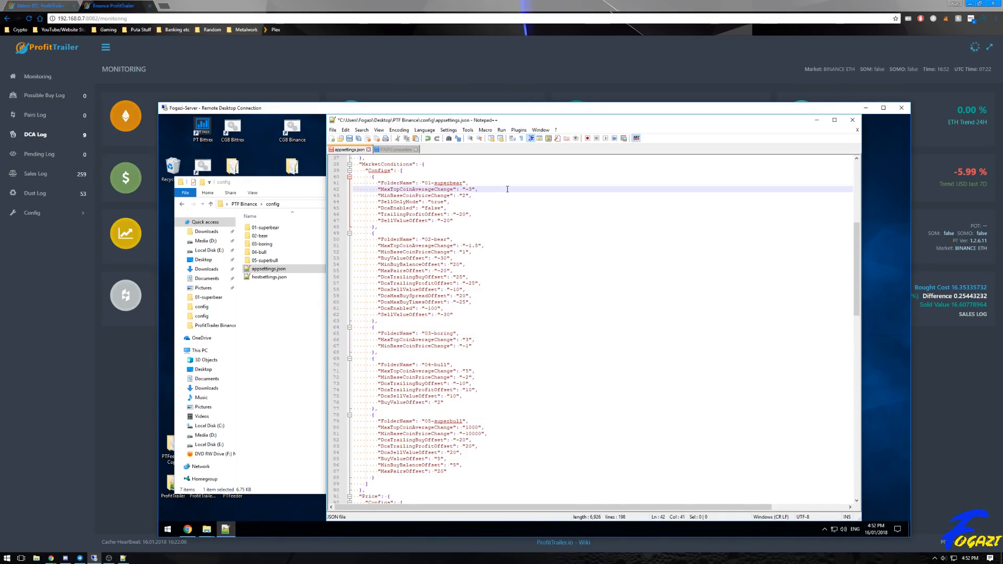
click(498, 278)
click(505, 328)
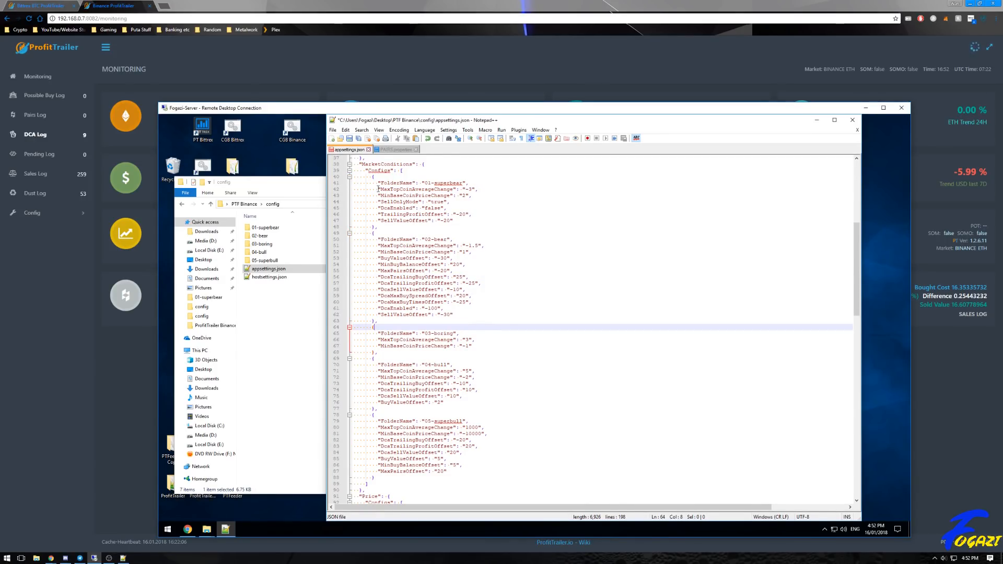
Examine the MaxTopCoinAverageChange and MinBaseCoinPriceChange entries of the 01-superbear config
drag(378, 189, 476, 190)
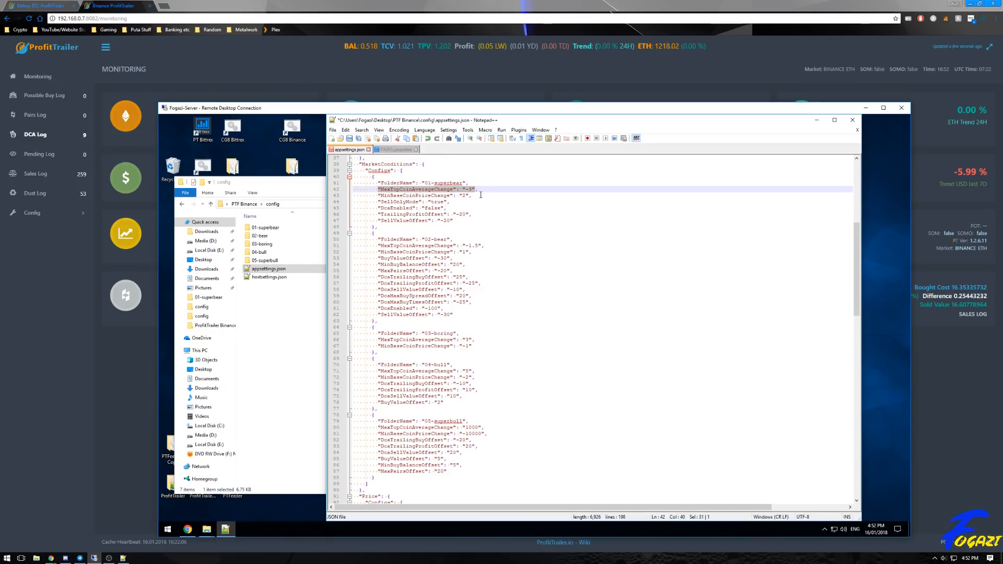
scroll(481, 195, up, 3)
scroll(465, 245, down, 2)
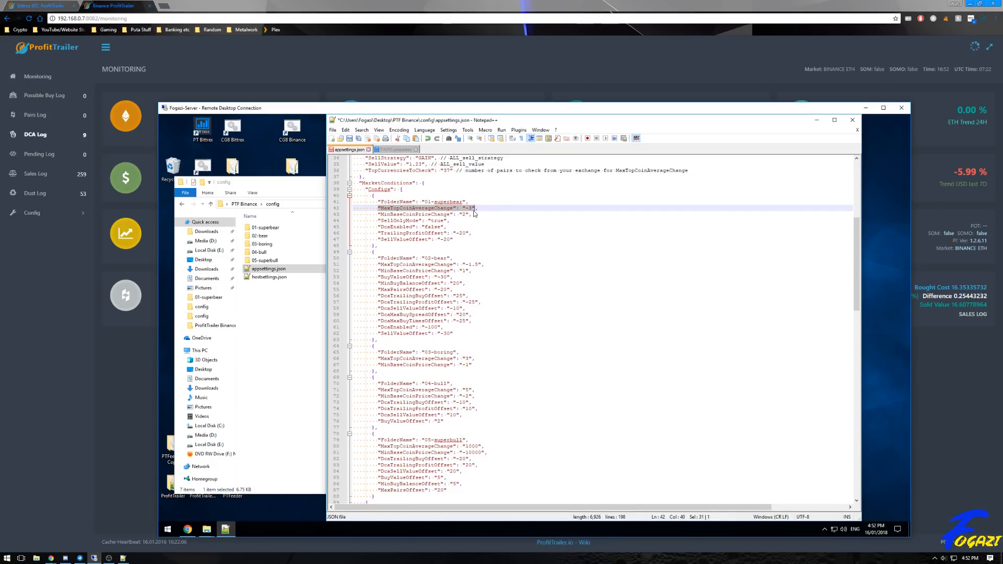
click(435, 202)
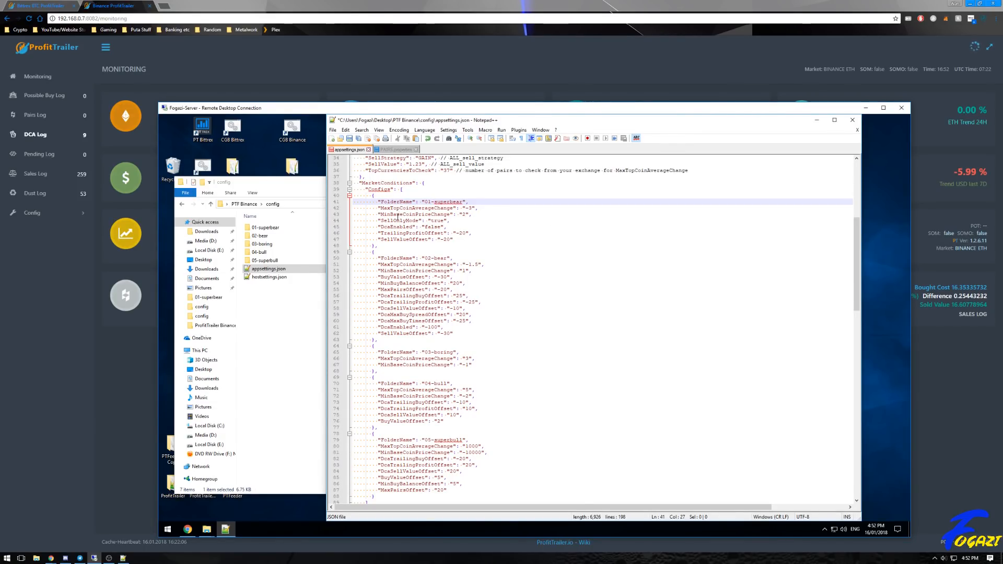
drag(378, 214, 445, 221)
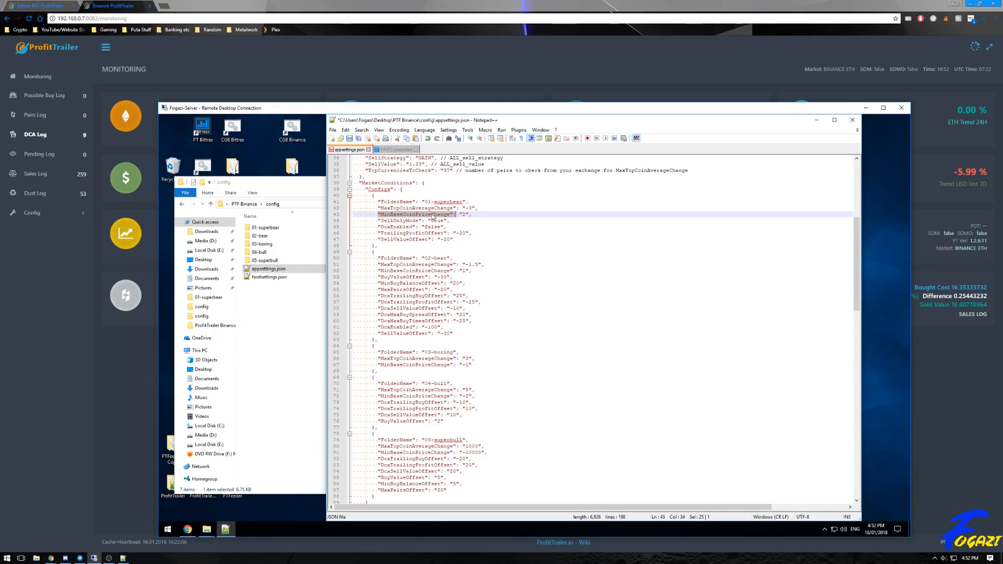
Delete the MinBaseCoinPriceChange line from all five MarketConditions configs, 01-superbear to 05-superbull
click(472, 215)
click(467, 214)
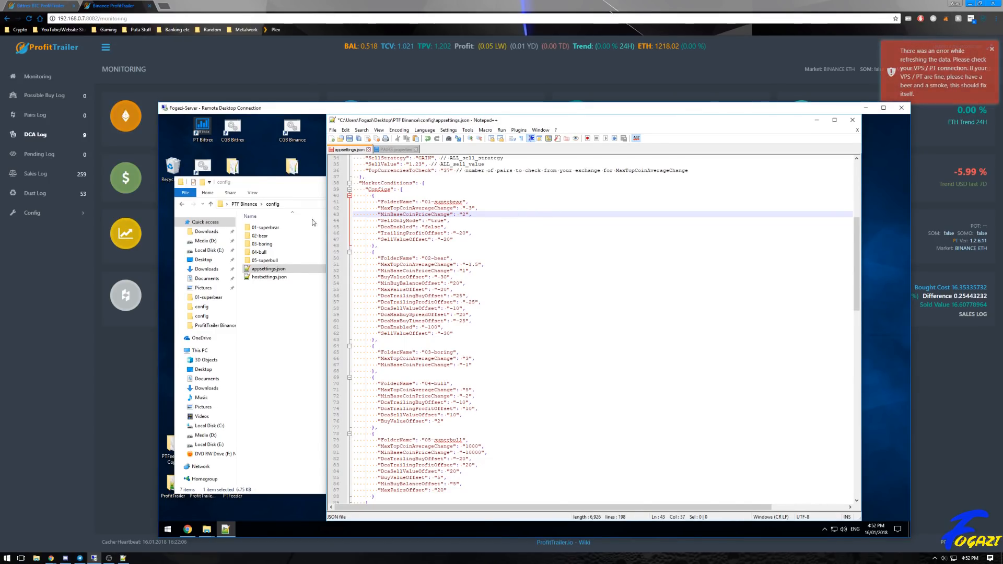
click(334, 215)
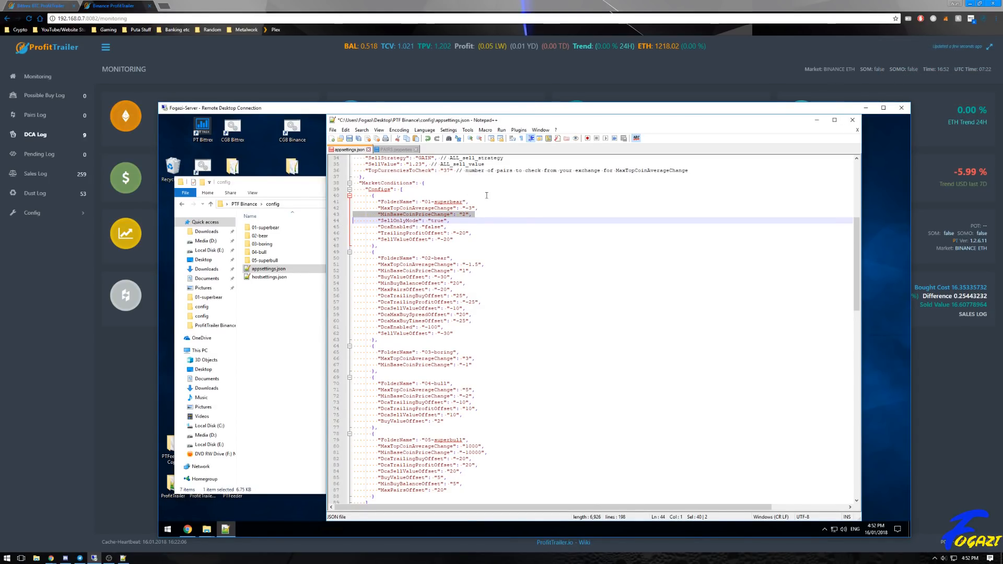
key(Delete)
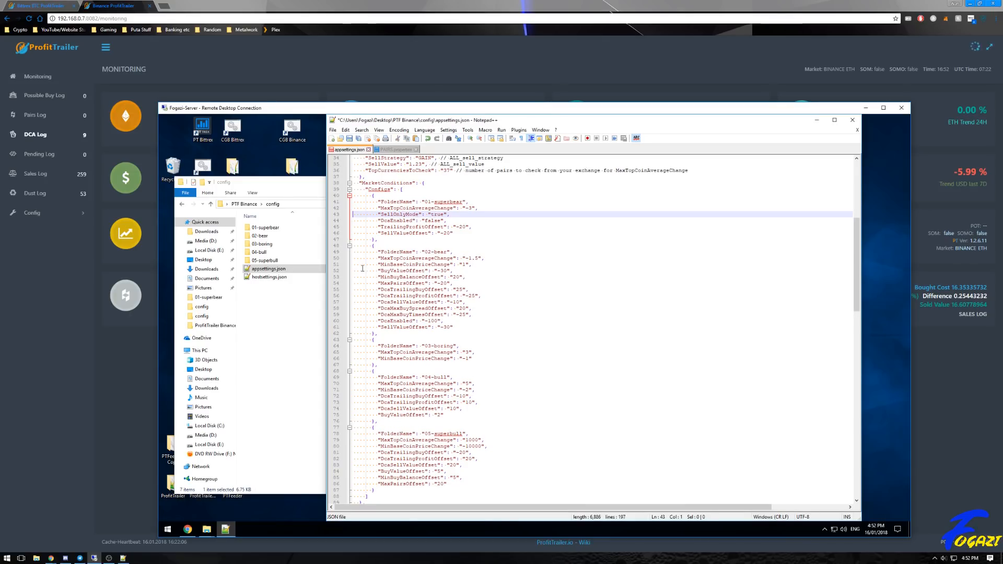
click(336, 265)
key(Delete)
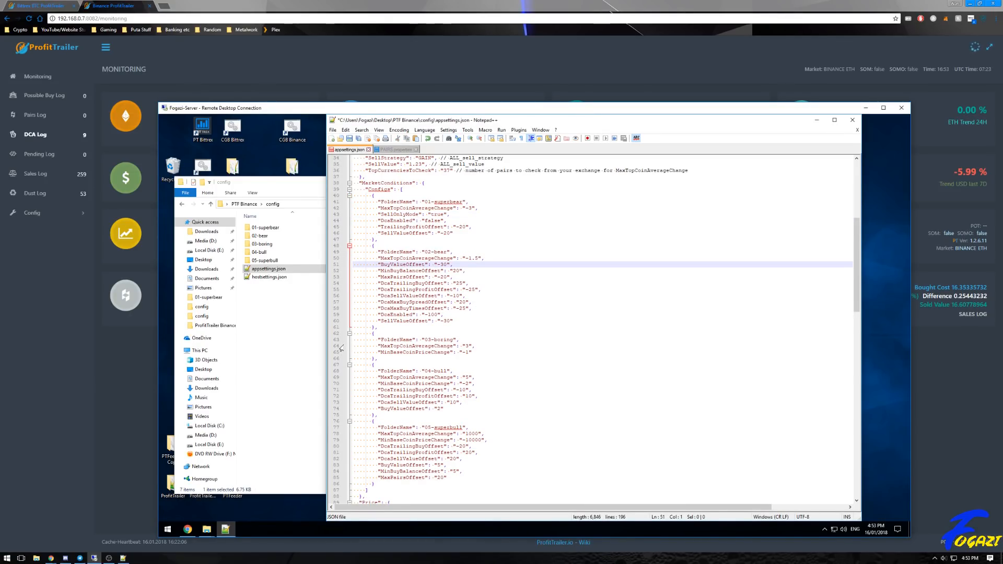
click(335, 353)
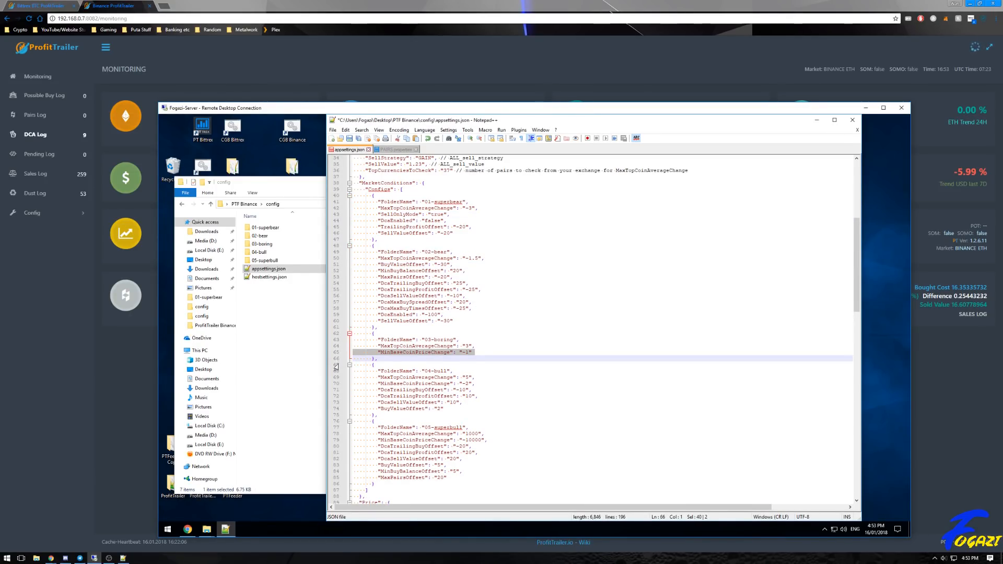
key(Delete)
click(336, 377)
key(Delete)
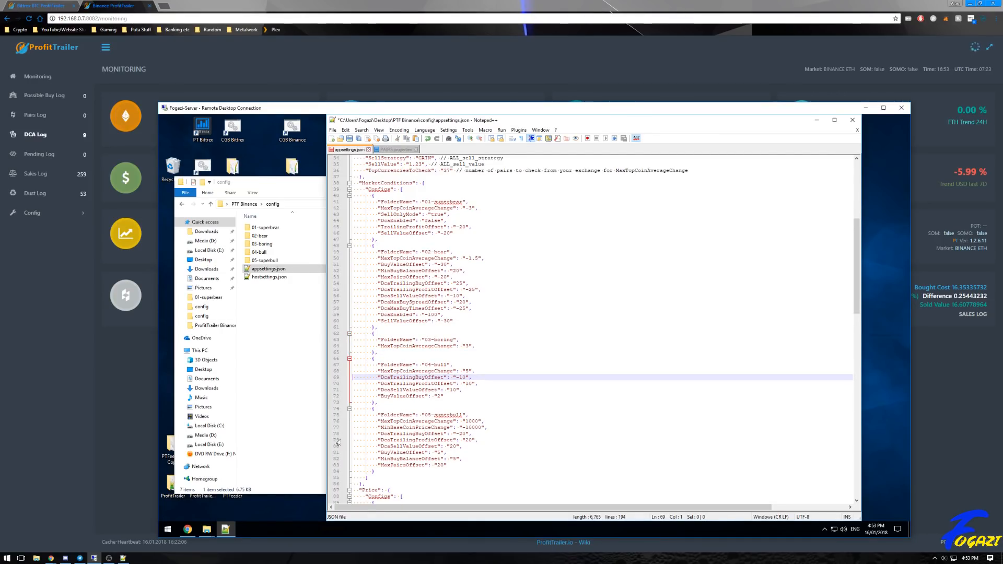
click(336, 428)
key(Delete)
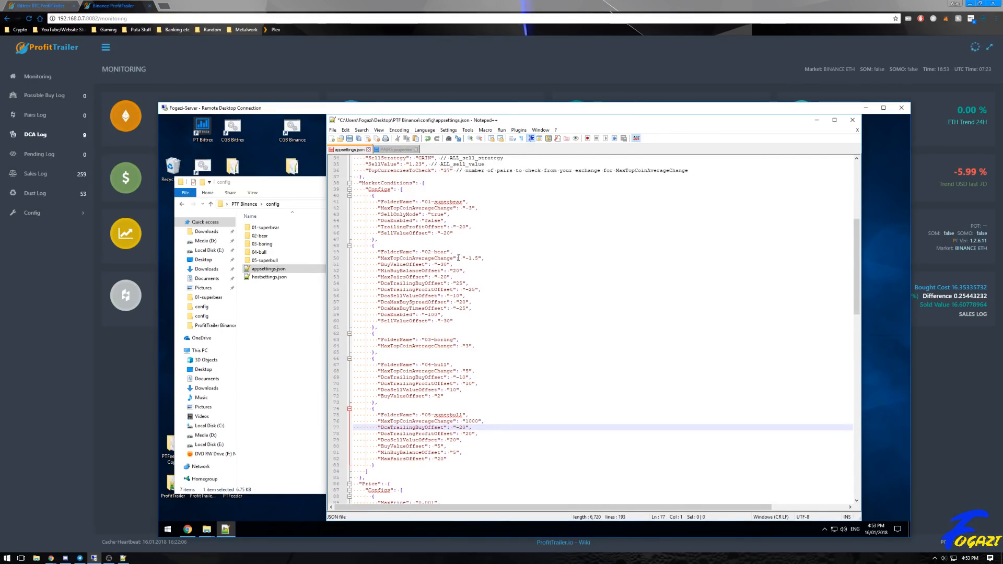
Examine the SellOnlyMode, DcaEnabled and TrailingProfitOffset entries of the 01-superbear config
click(460, 214)
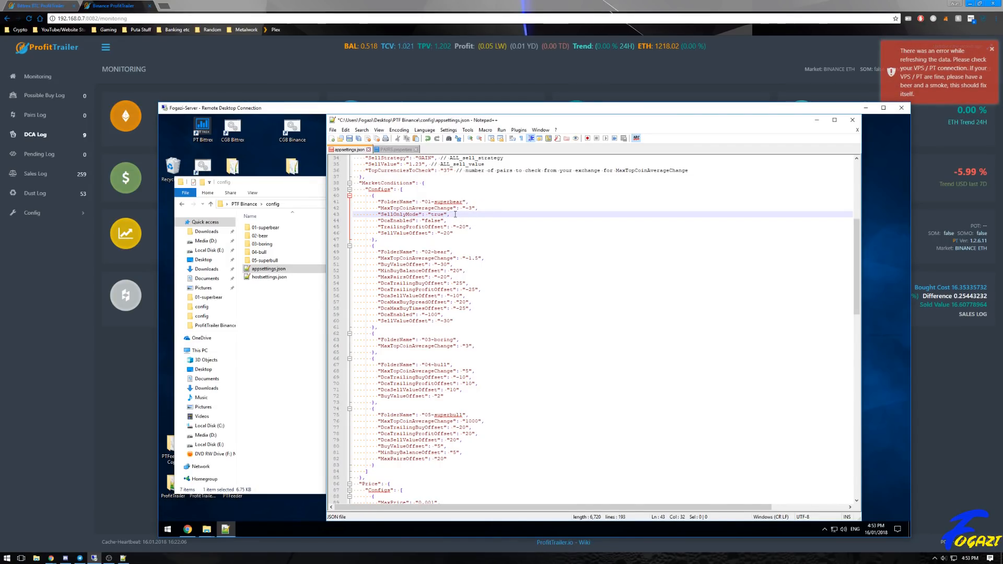
click(337, 214)
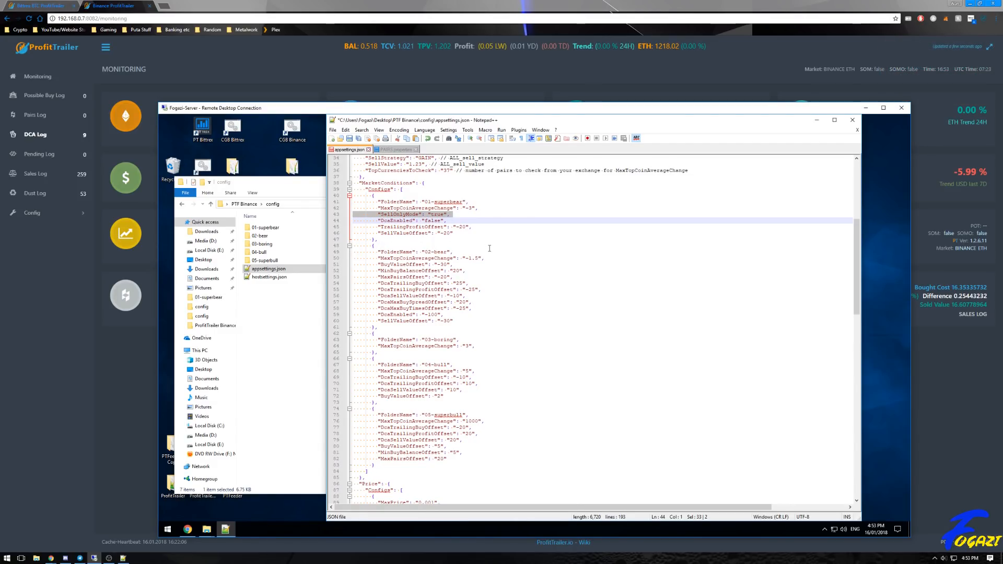
click(336, 221)
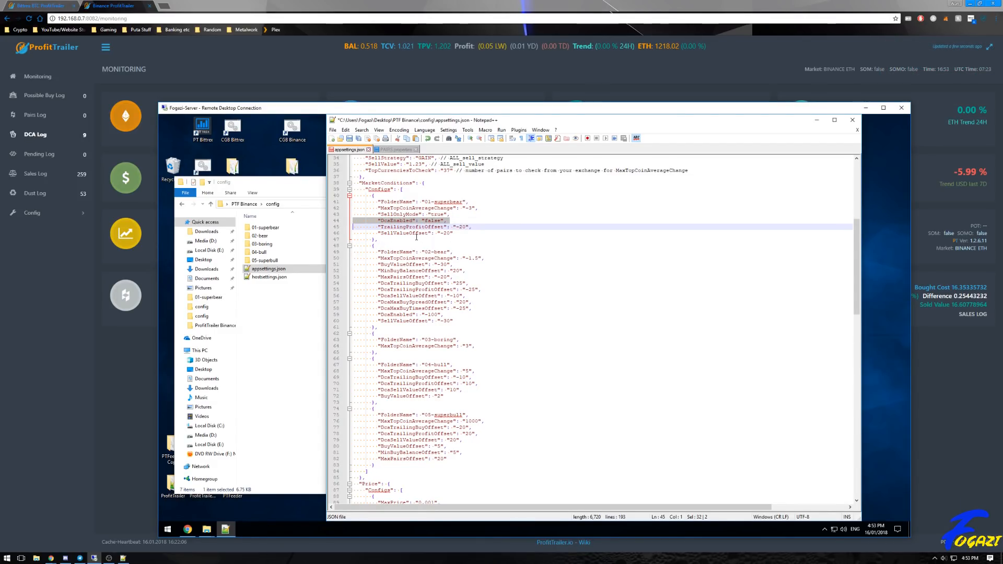
click(336, 227)
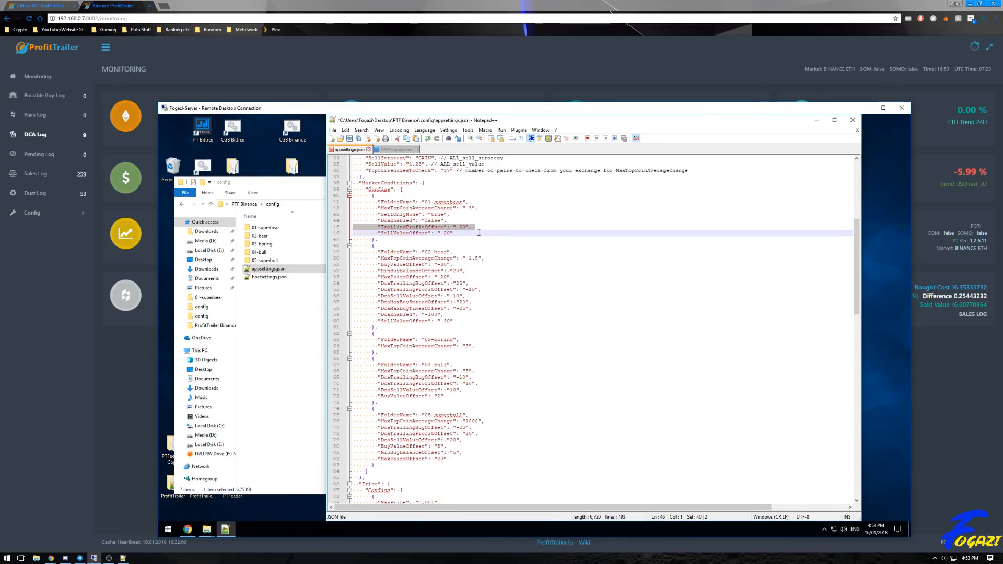
Compare the TrailingProfitOffset and SellValueOffset entries of 01-superbear with the corresponding base values in the General section
scroll(466, 229, up, 8)
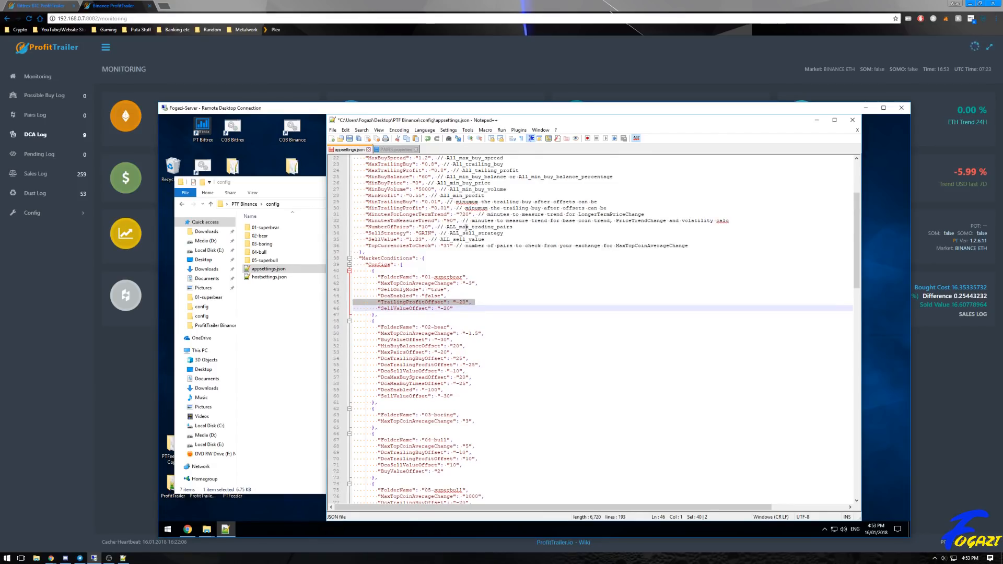
scroll(465, 228, up, 3)
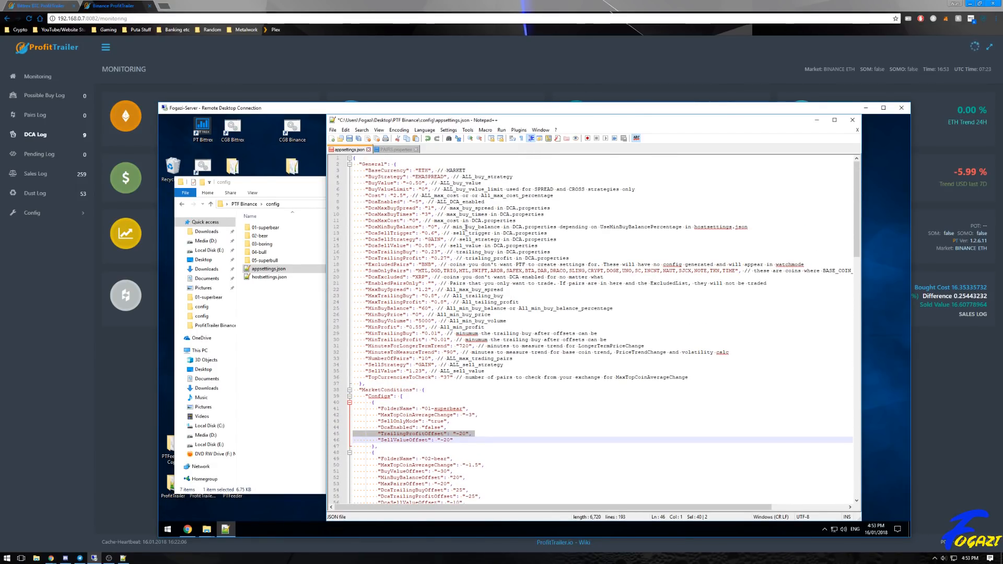
scroll(510, 363, down, 3)
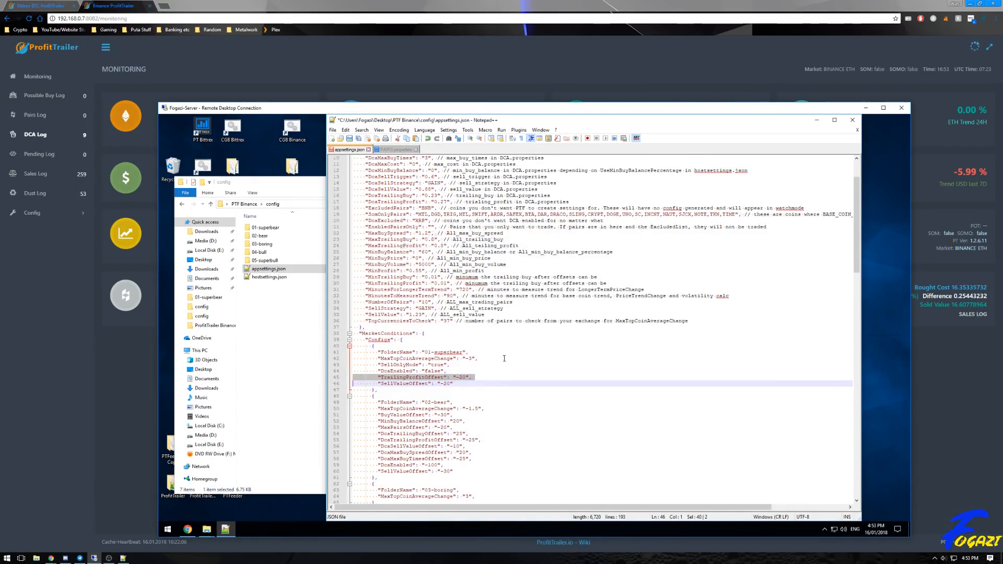
scroll(497, 250, down, 7)
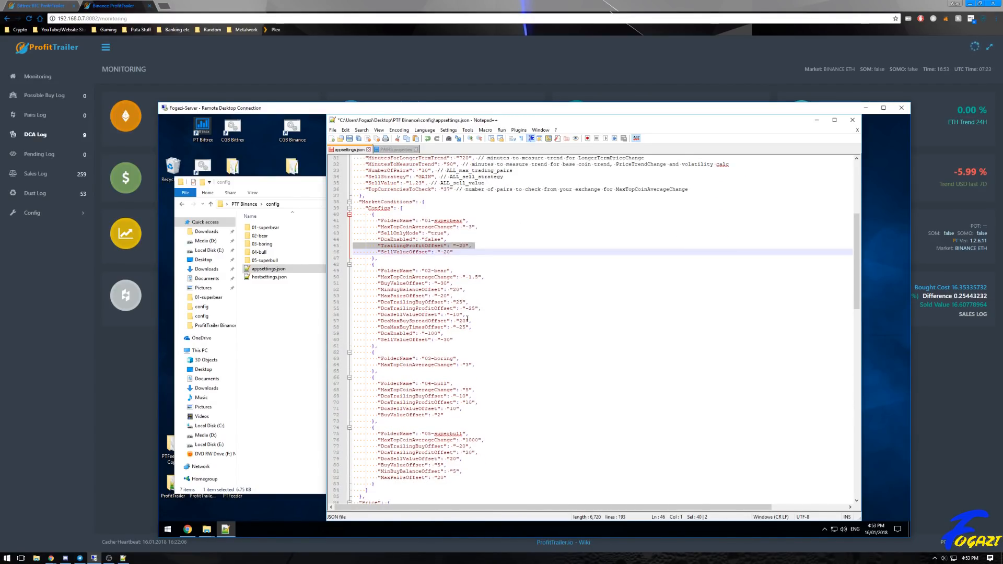
click(477, 246)
scroll(468, 266, up, 5)
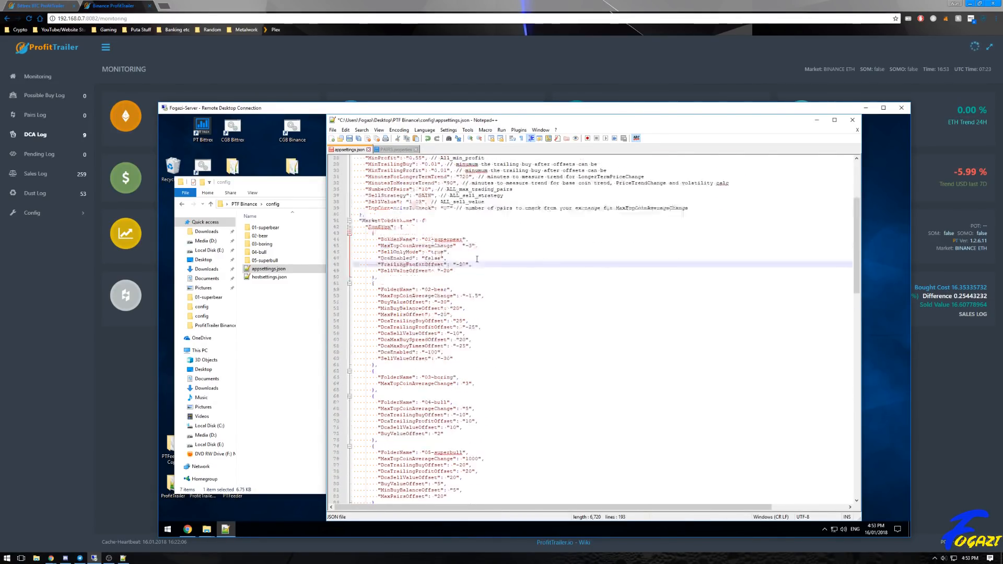
scroll(461, 279, down, 2)
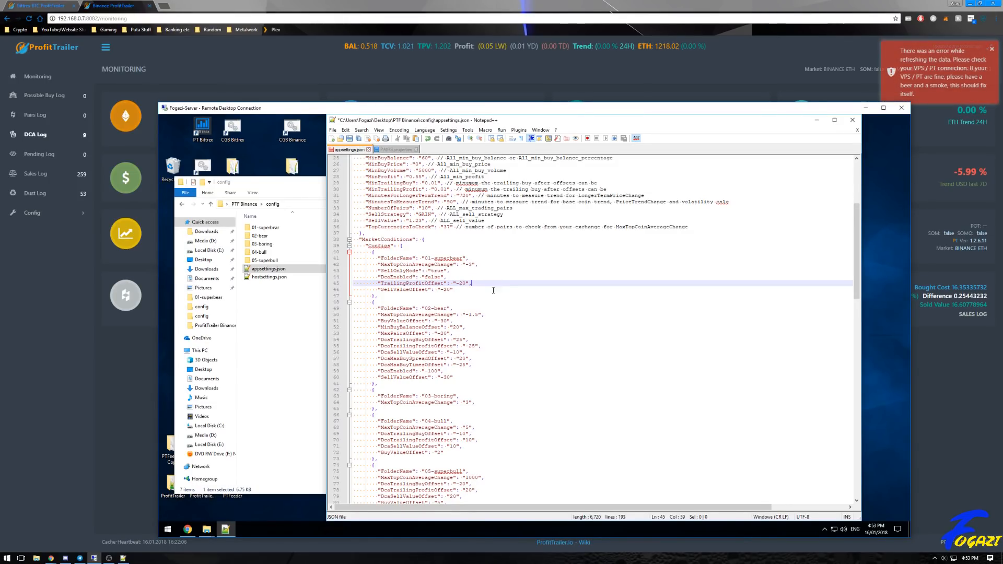
scroll(469, 287, down, 2)
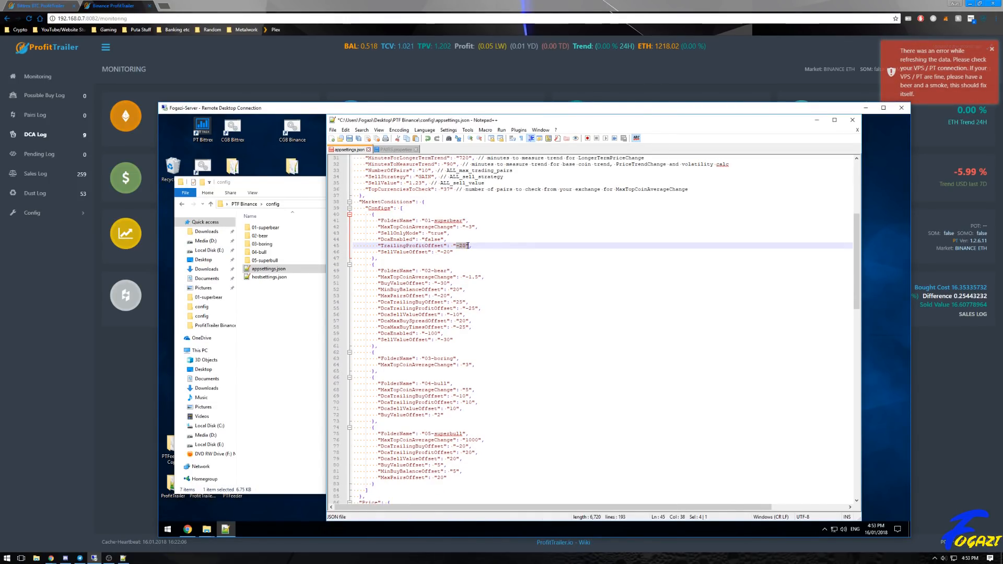
key(Down)
drag(378, 252, 445, 253)
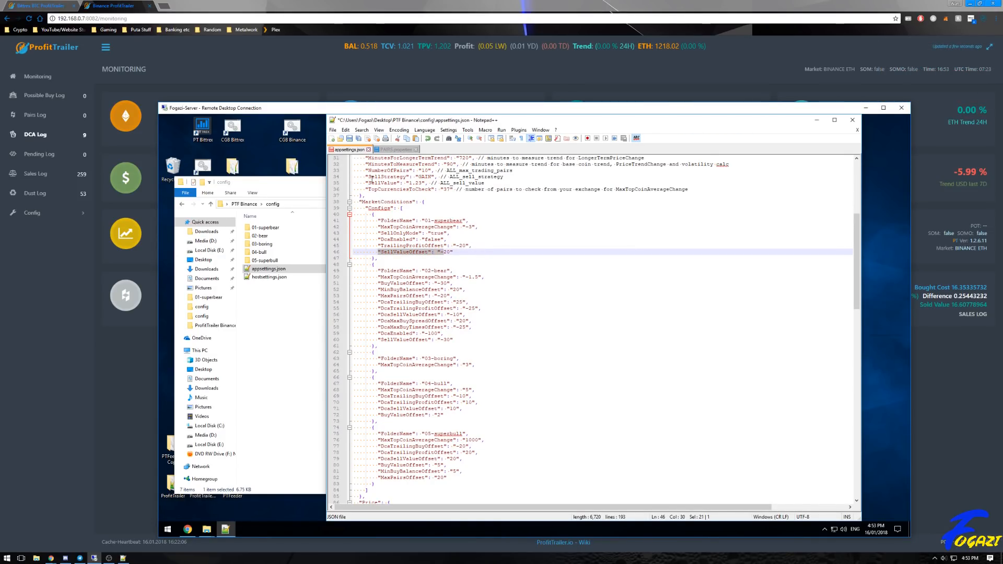
drag(369, 183, 395, 183)
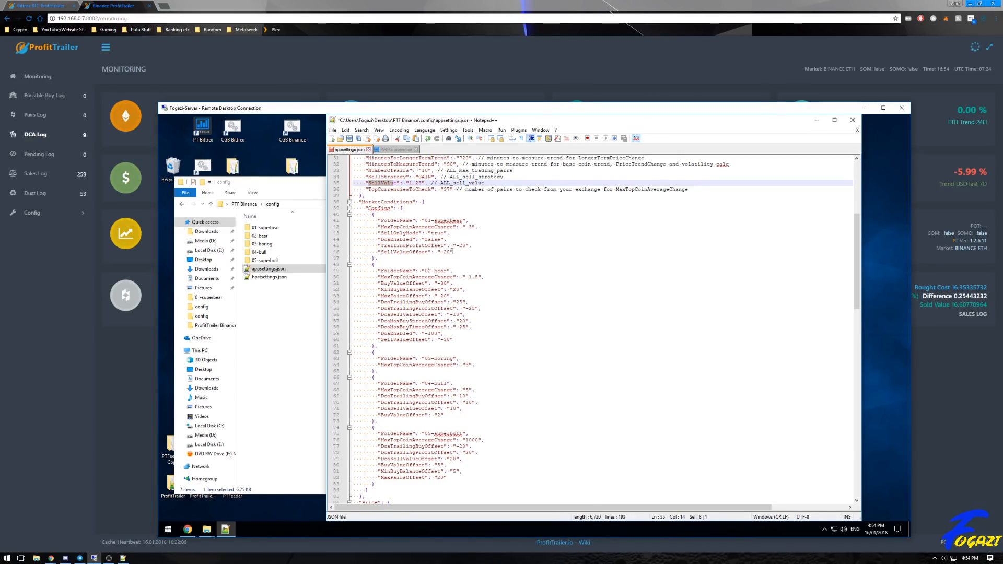
click(453, 246)
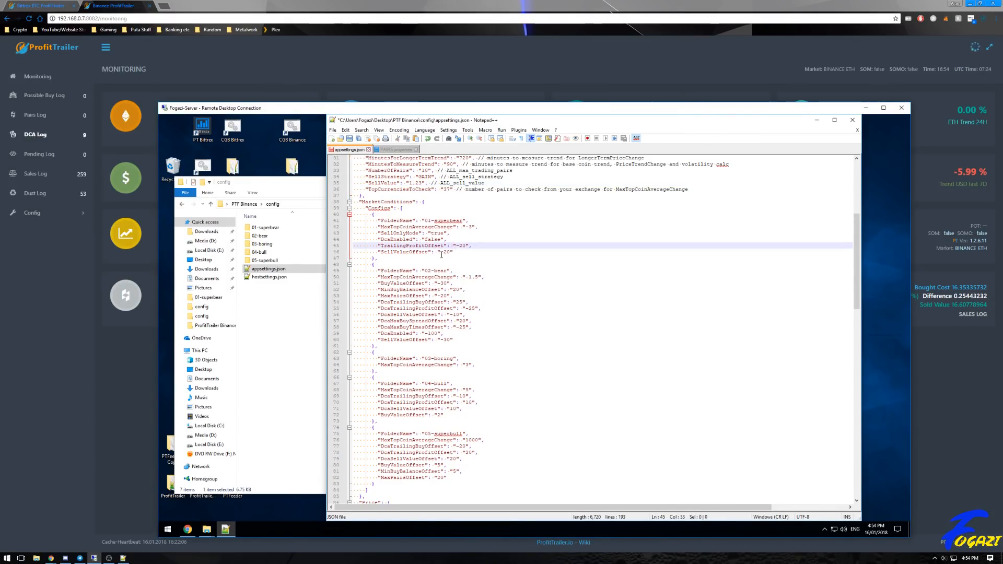
key(Down)
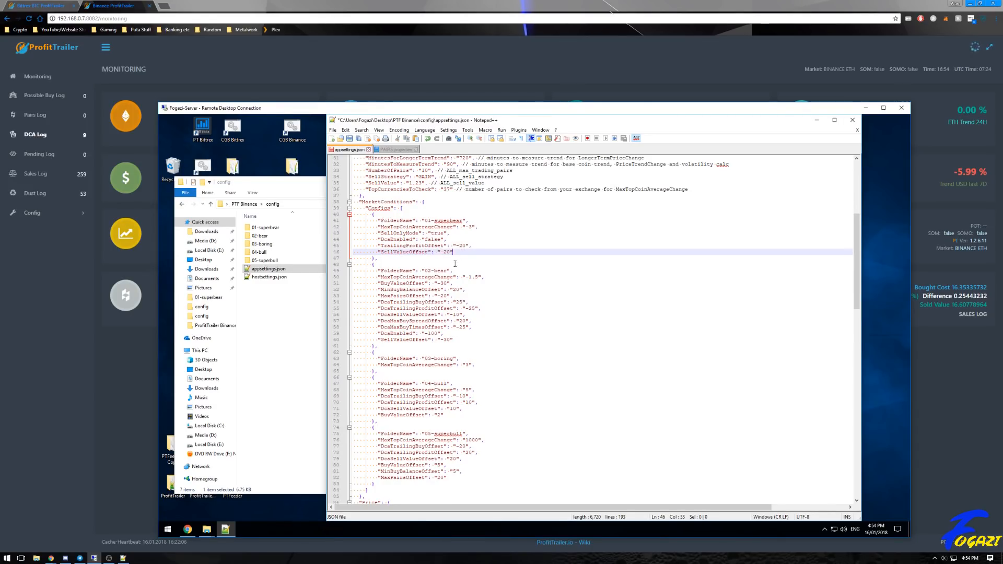
Examine the 02-bear config's entries and compare its BuyValueOffset with the BuyValue setting in the General section
scroll(471, 272, down, 4)
scroll(484, 282, up, 2)
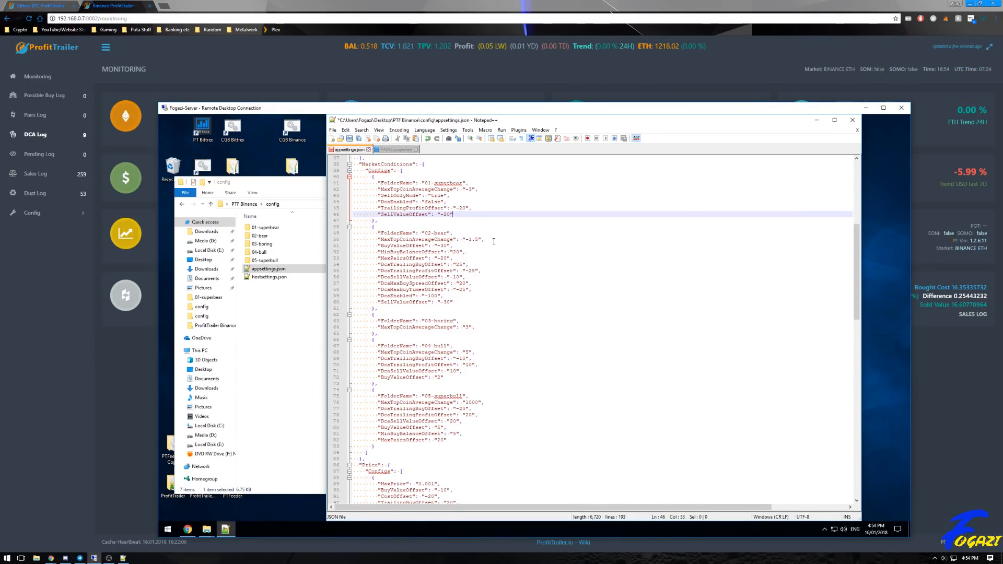
key(Down)
key(Down)
key(Down)
key(Down)
key(Down)
key(Down)
key(Down)
drag(380, 245, 422, 245)
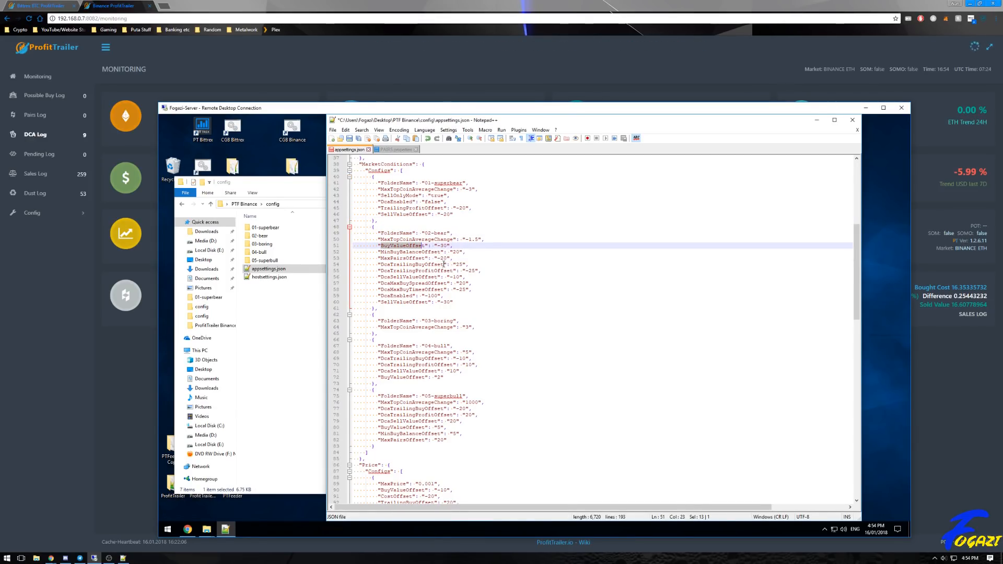
scroll(444, 264, up, 12)
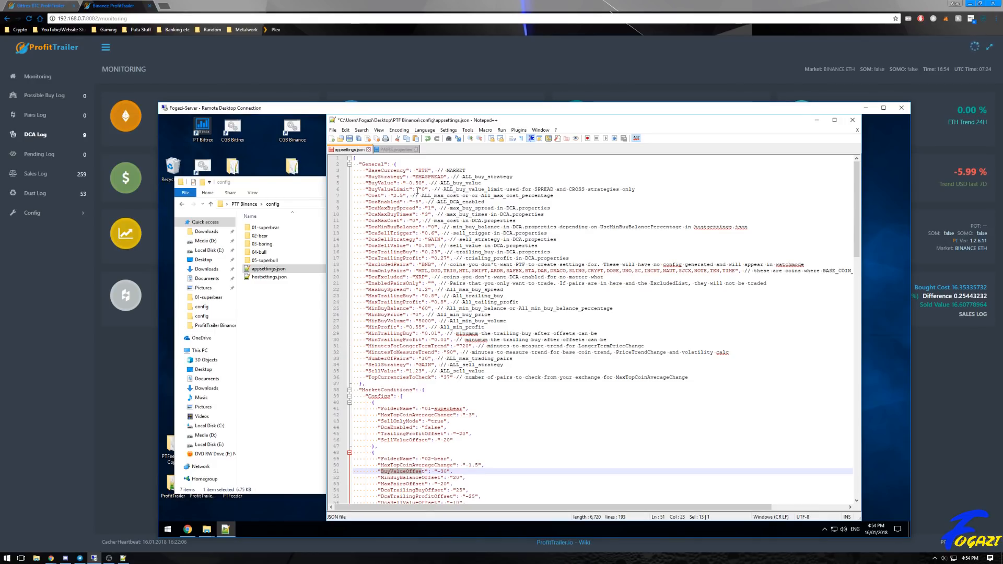
scroll(427, 288, down, 7)
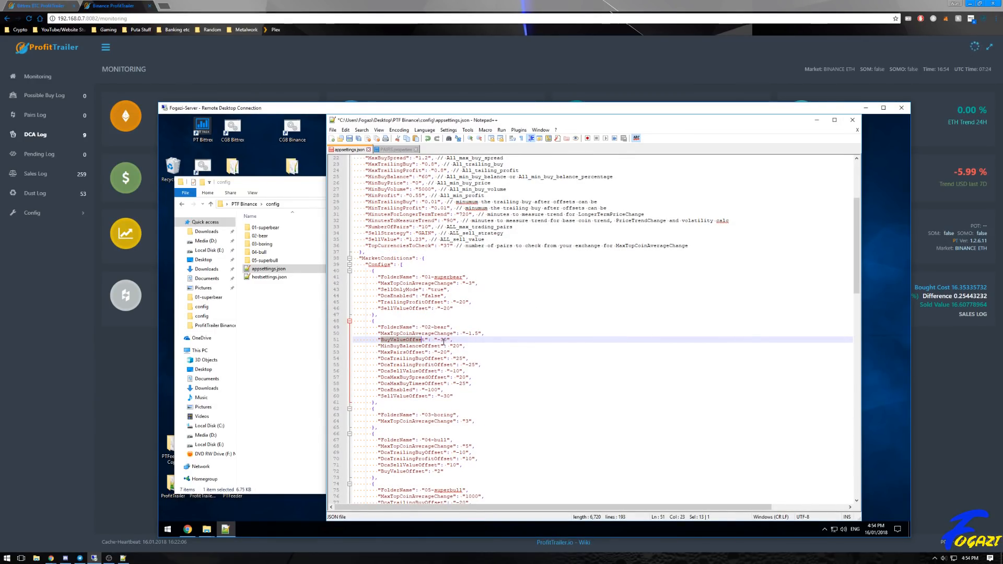
scroll(459, 314, up, 7)
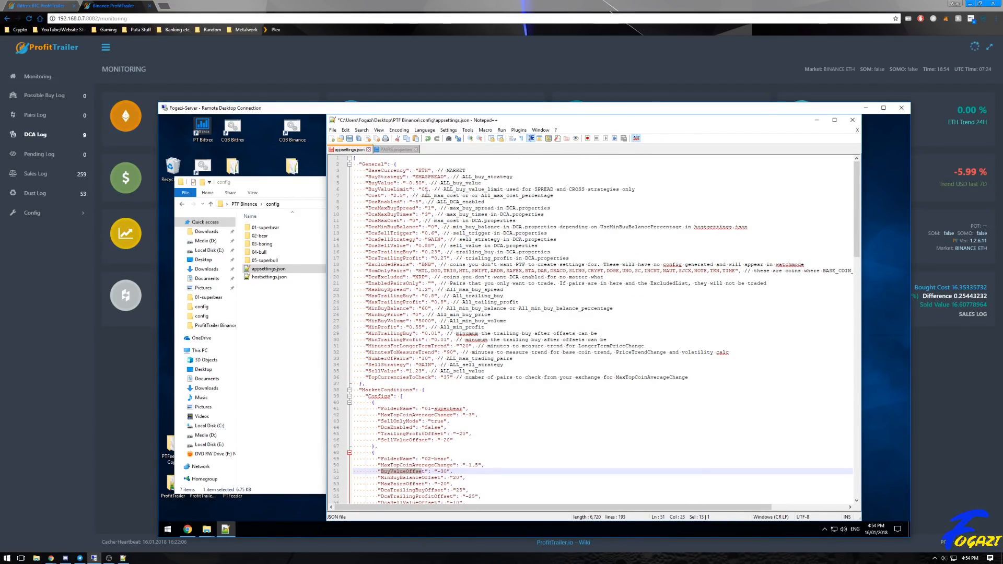
scroll(459, 290, down, 7)
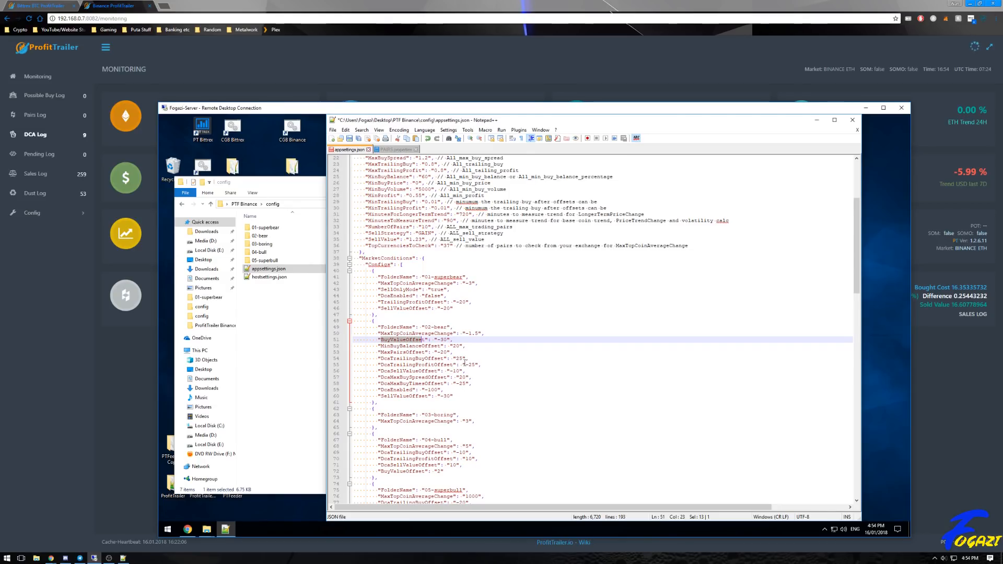
scroll(462, 363, down, 1)
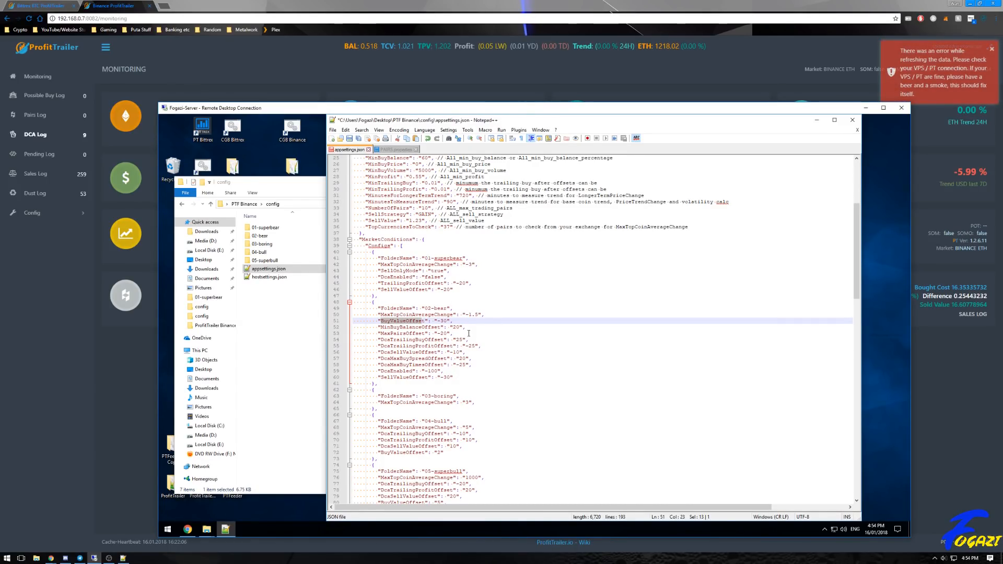
Review the 02-bear market condition's MinBuyBalanceOffset and MaxPairsOffset lines in appsettings.json
scroll(468, 334, down, 2)
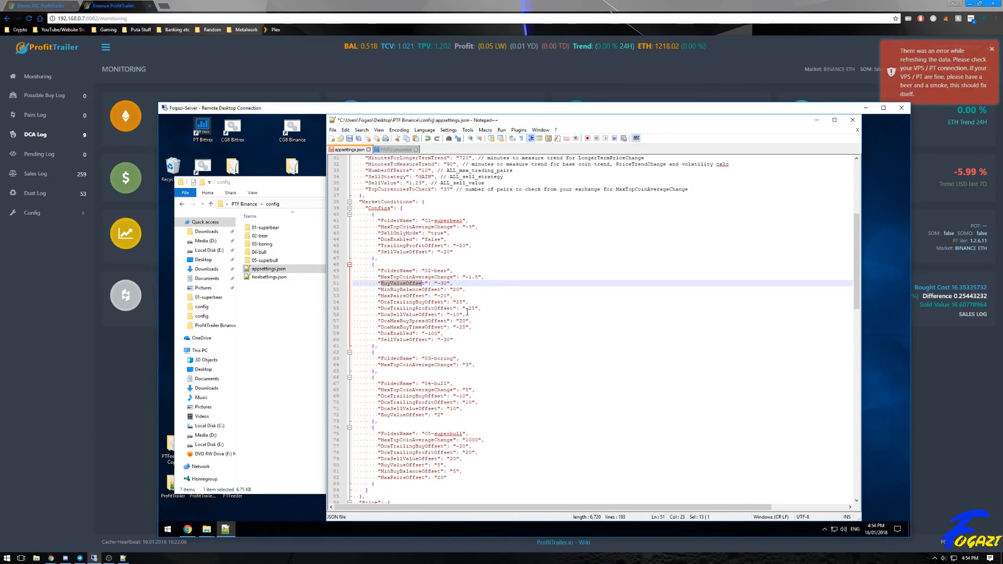
click(453, 289)
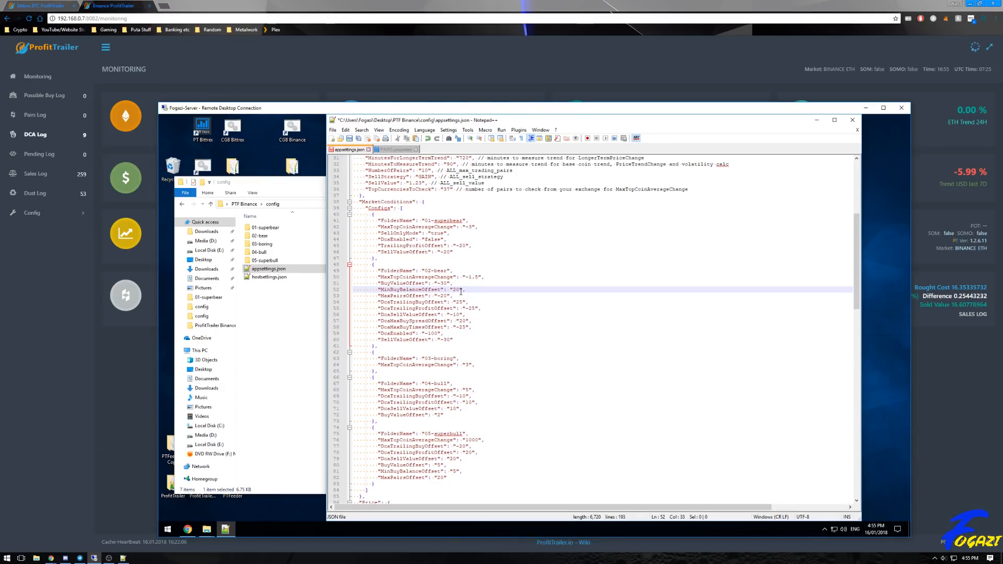
click(449, 296)
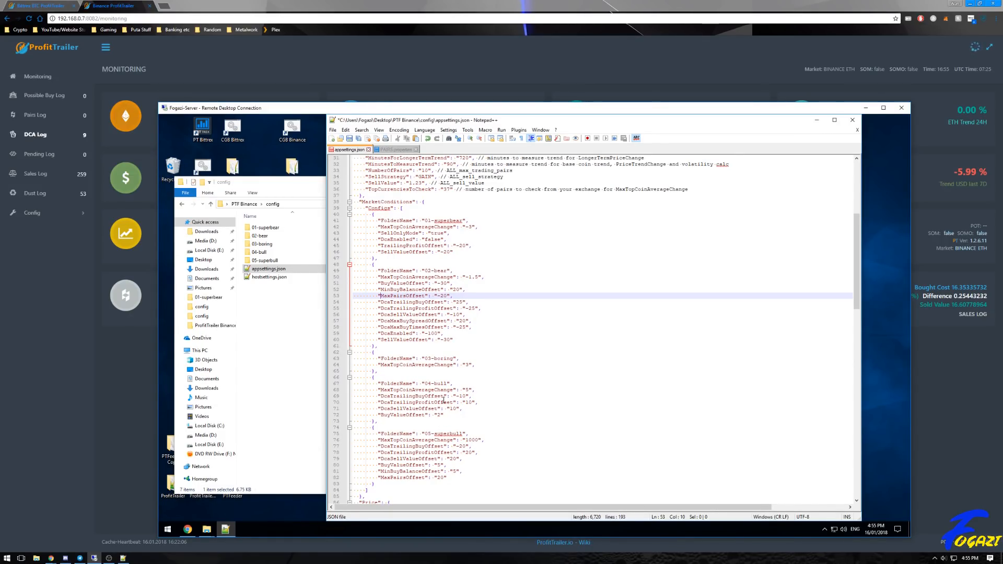
scroll(443, 401, down, 2)
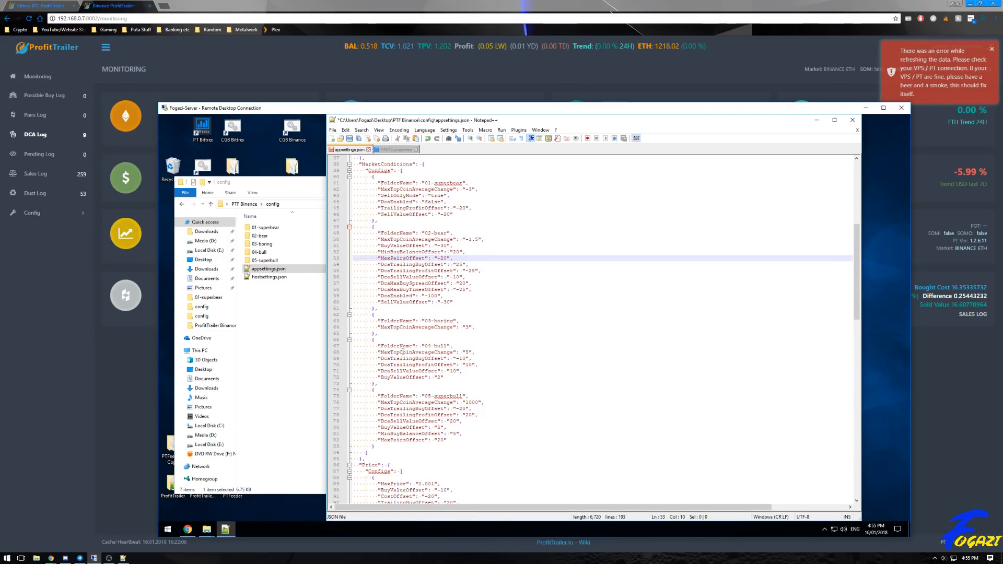
scroll(441, 304, down, 2)
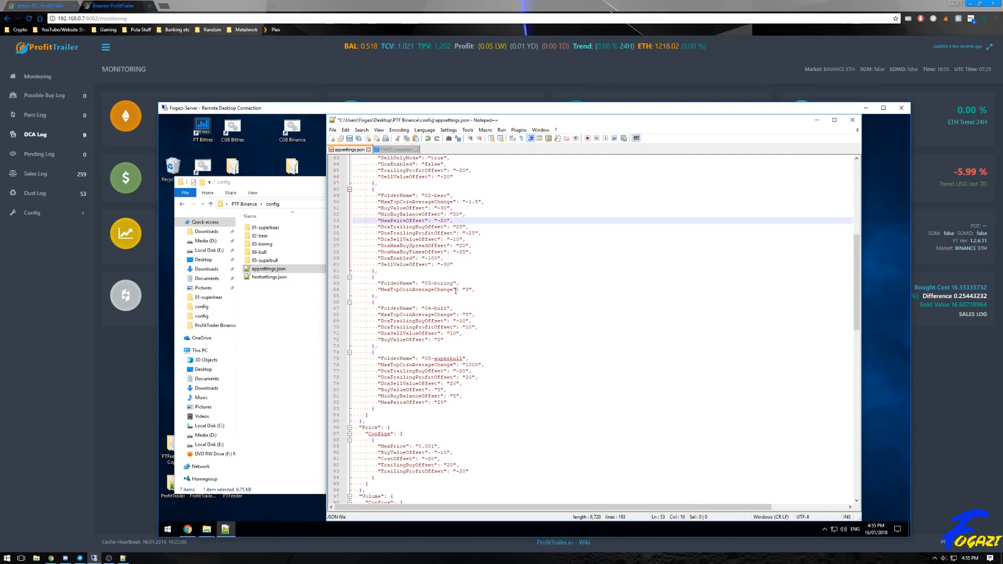
Highlight the default settings in the General section of appsettings.json and review them against the market conditions
scroll(481, 296, up, 14)
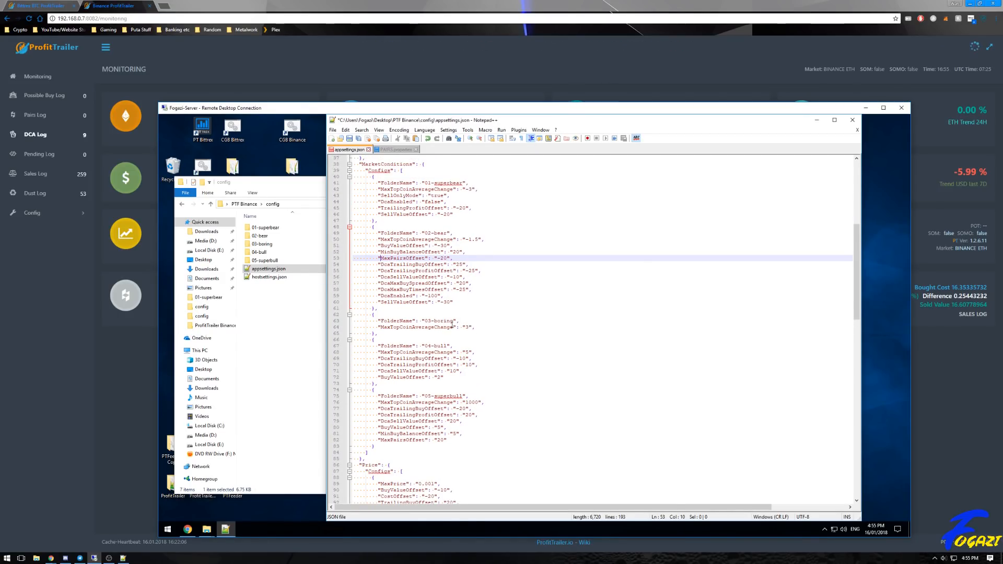
drag(491, 166, 399, 352)
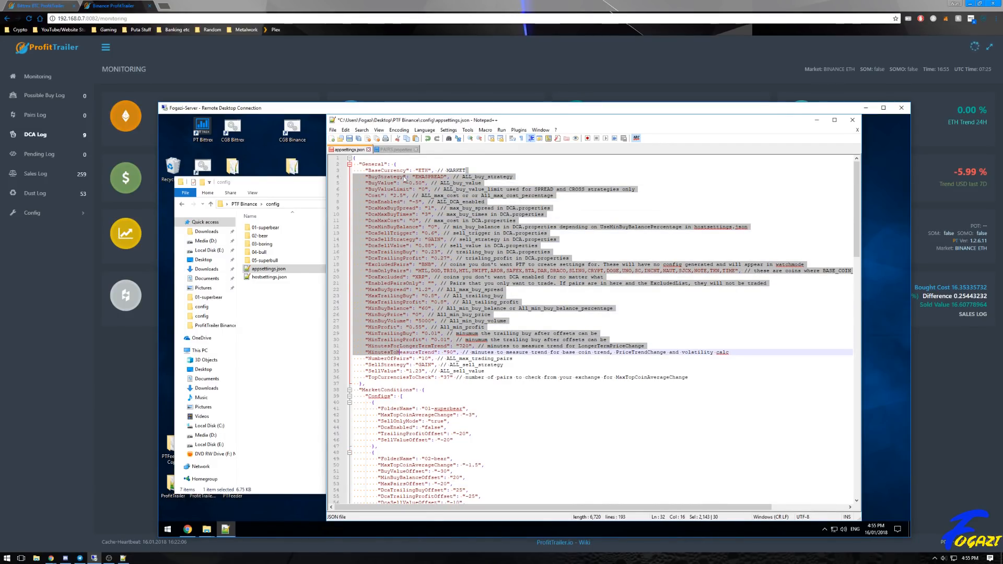
scroll(452, 415, down, 5)
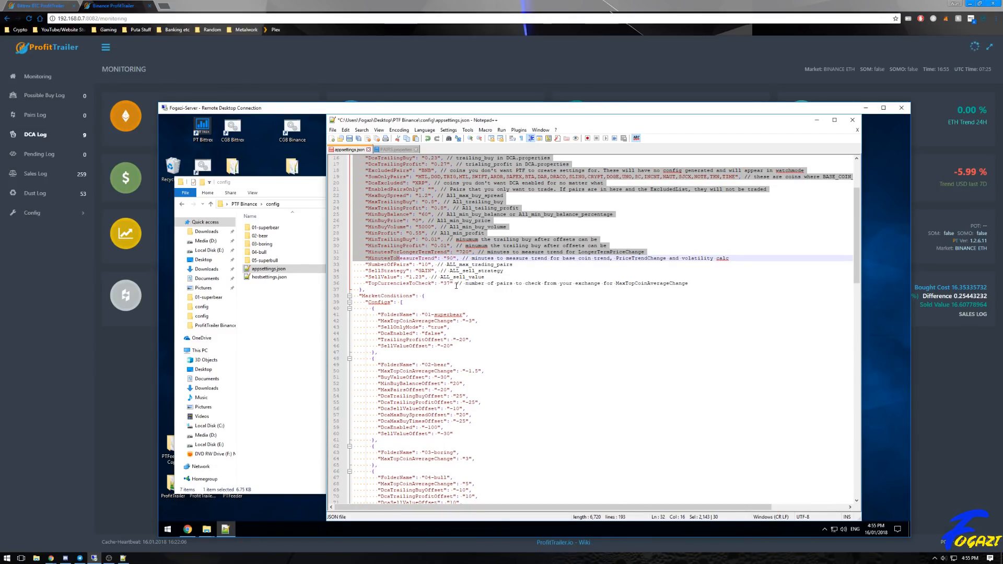
scroll(421, 185, up, 5)
click(407, 196)
click(395, 195)
Highlight the 03-boring configuration's FolderName and MaxTopCoinAverageChange lines for review
scroll(436, 272, down, 12)
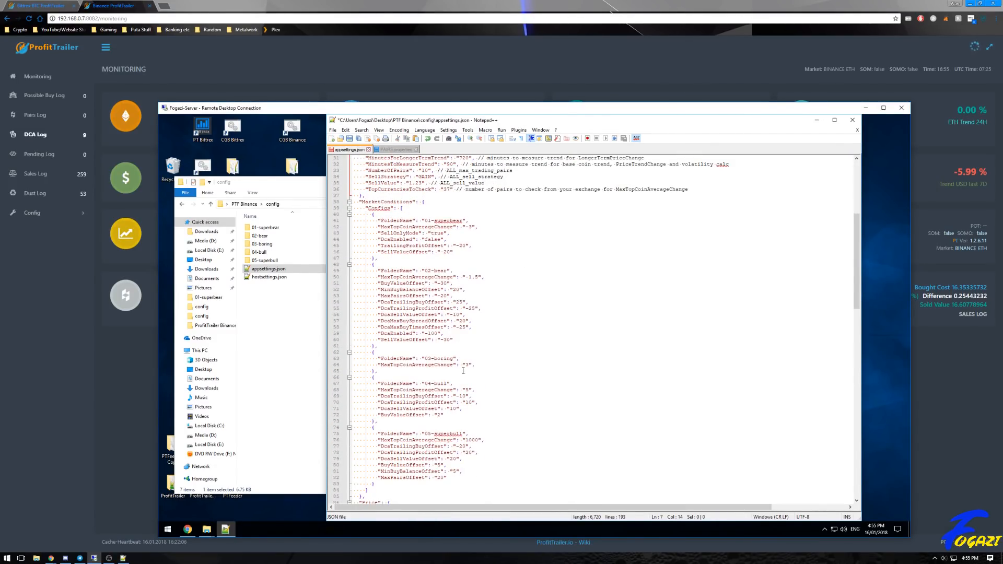
drag(474, 327, 362, 321)
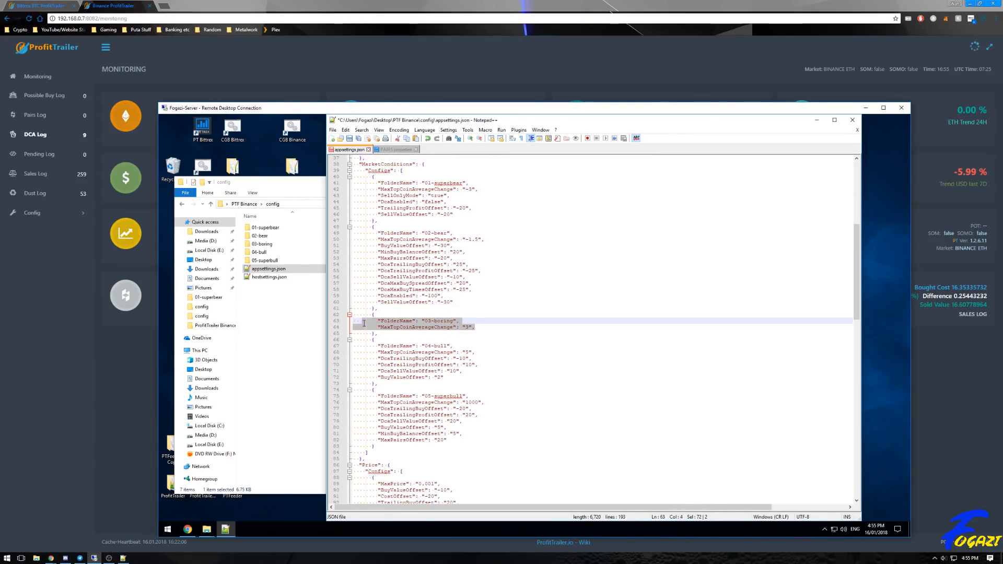
scroll(469, 352, down, 2)
scroll(469, 351, down, 2)
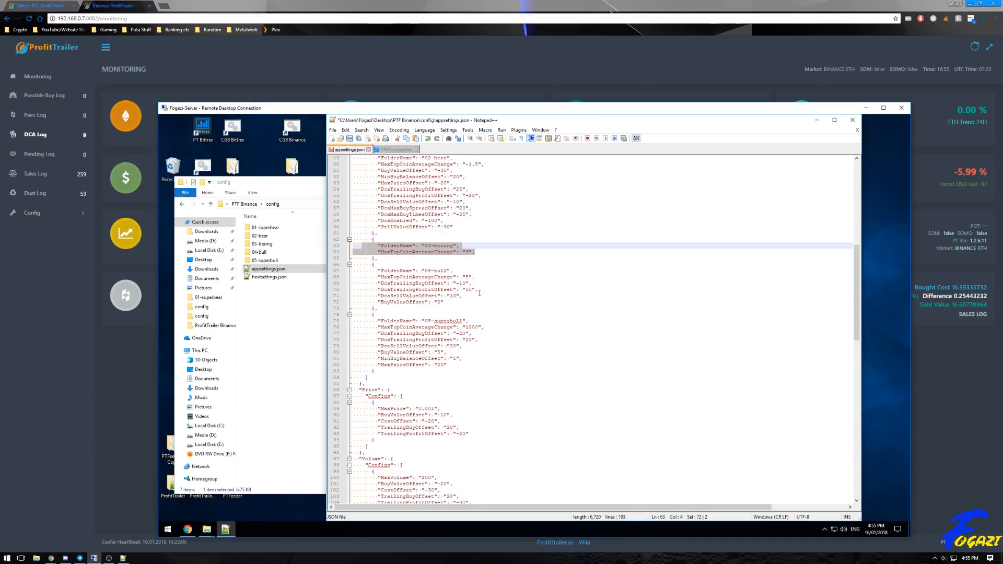
scroll(480, 293, up, 3)
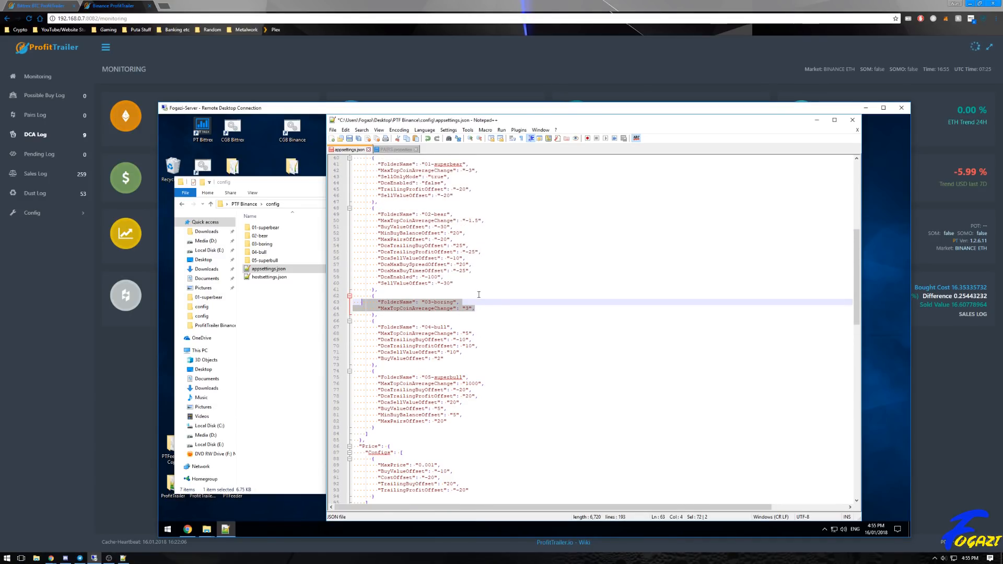
Examine the 04-bull MaxTopCoinAverageChange threshold and compare the bull and superbull offsets with the other market conditions
click(470, 328)
click(468, 334)
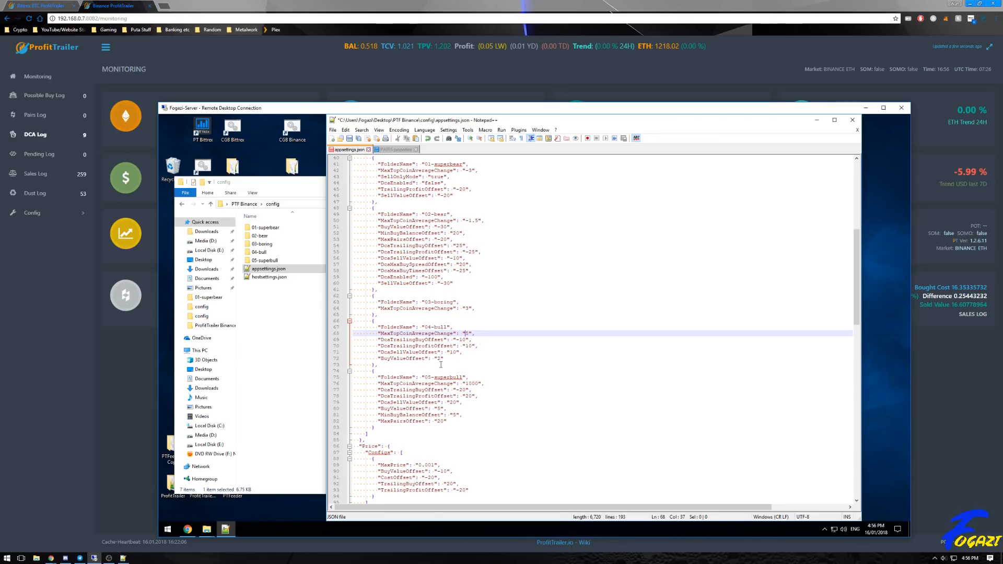
scroll(450, 366, down, 3)
scroll(469, 347, up, 2)
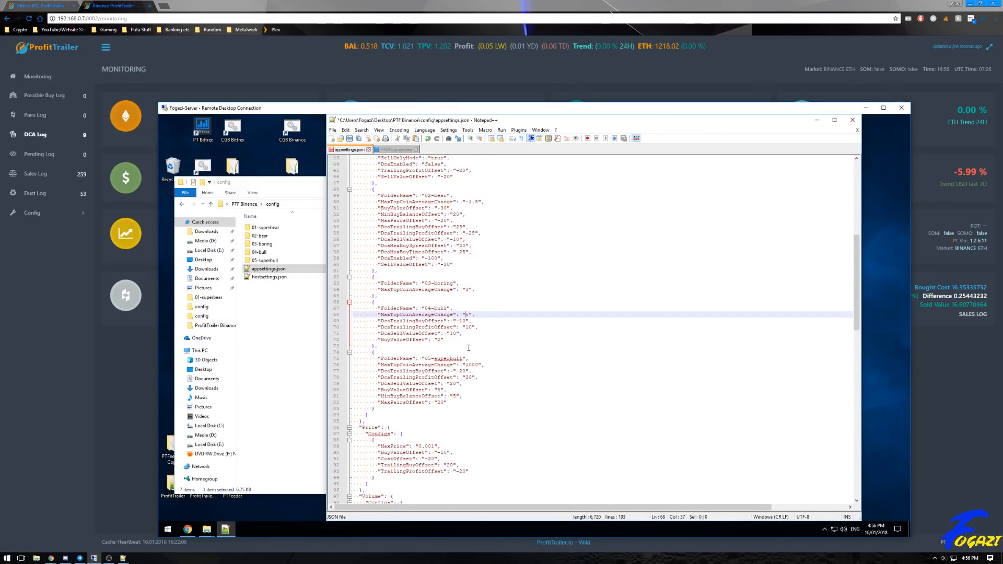
scroll(468, 348, up, 3)
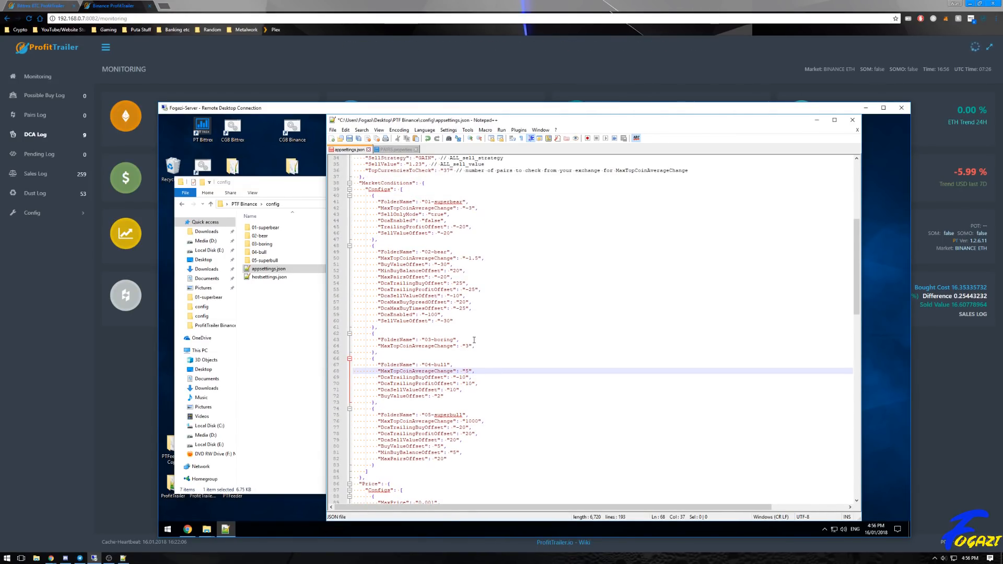
scroll(476, 350, down, 2)
scroll(476, 355, up, 2)
scroll(518, 401, down, 1)
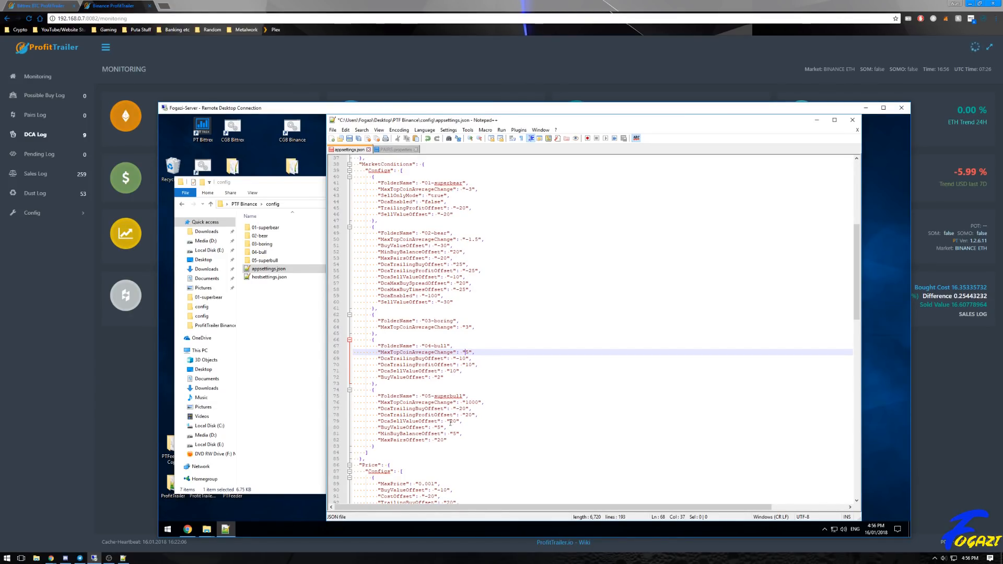
scroll(462, 307, up, 2)
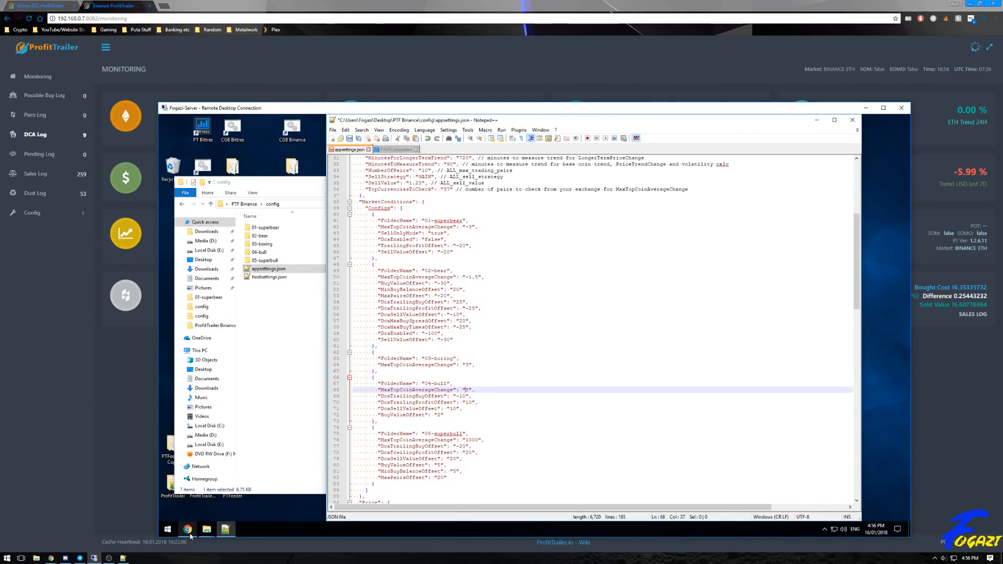
Switch to Chrome and read the Market conditions page of the PTFeeder wiki
click(187, 529)
scroll(611, 388, up, 10)
scroll(703, 417, down, 1)
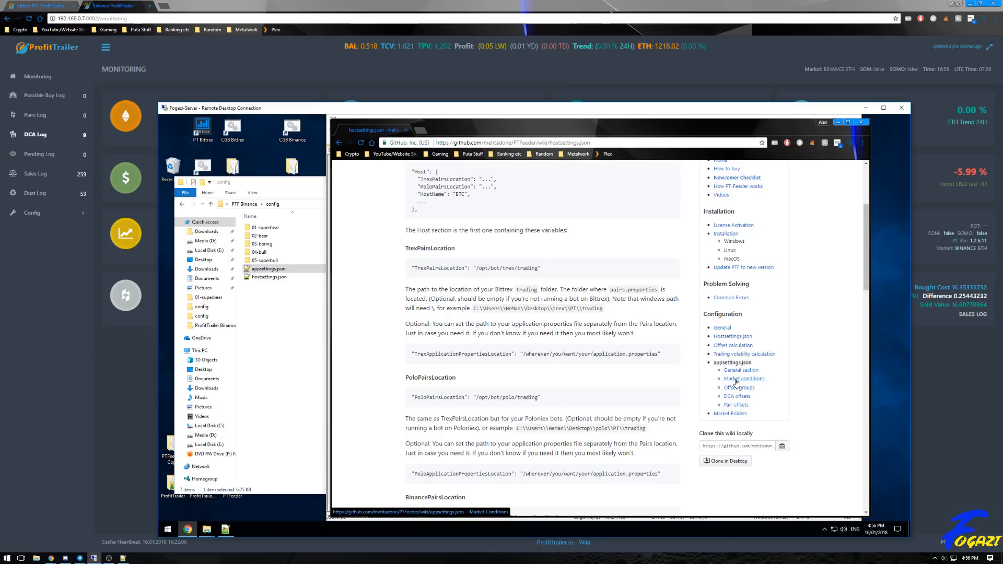
click(737, 379)
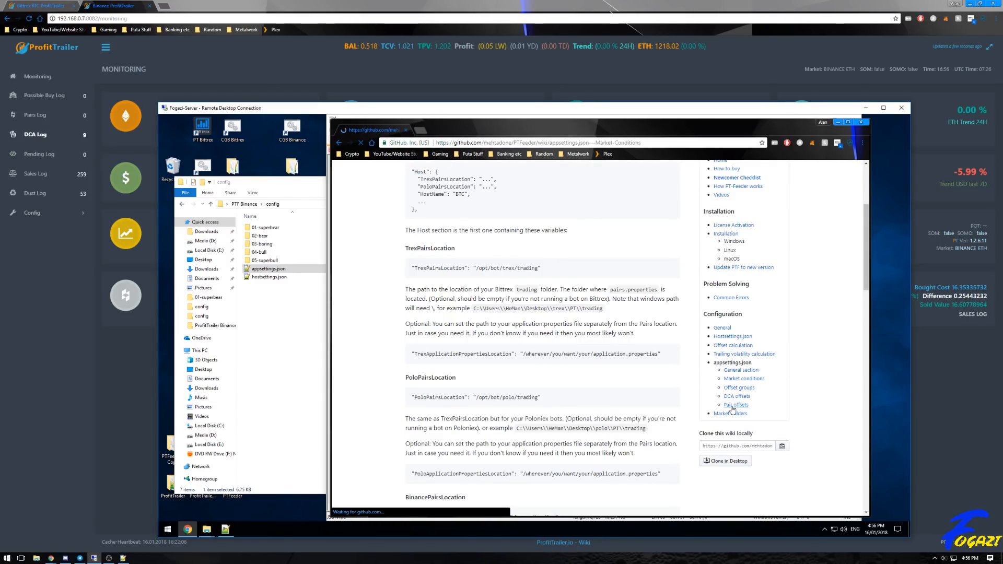
scroll(738, 448, down, 3)
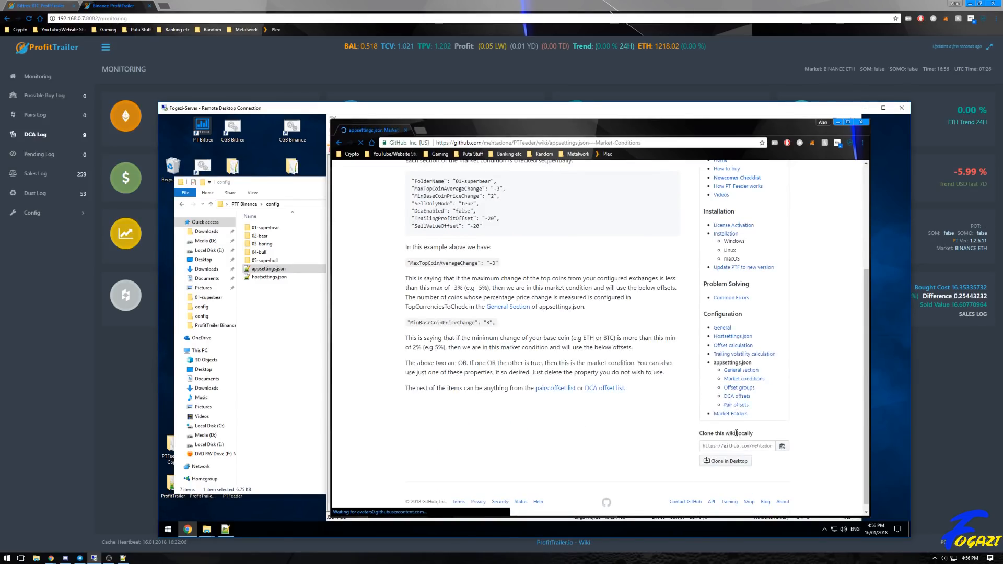
Open the wiki's Offset groups page and read through the volume, price trend and volatility groups
click(738, 388)
scroll(682, 395, down, 5)
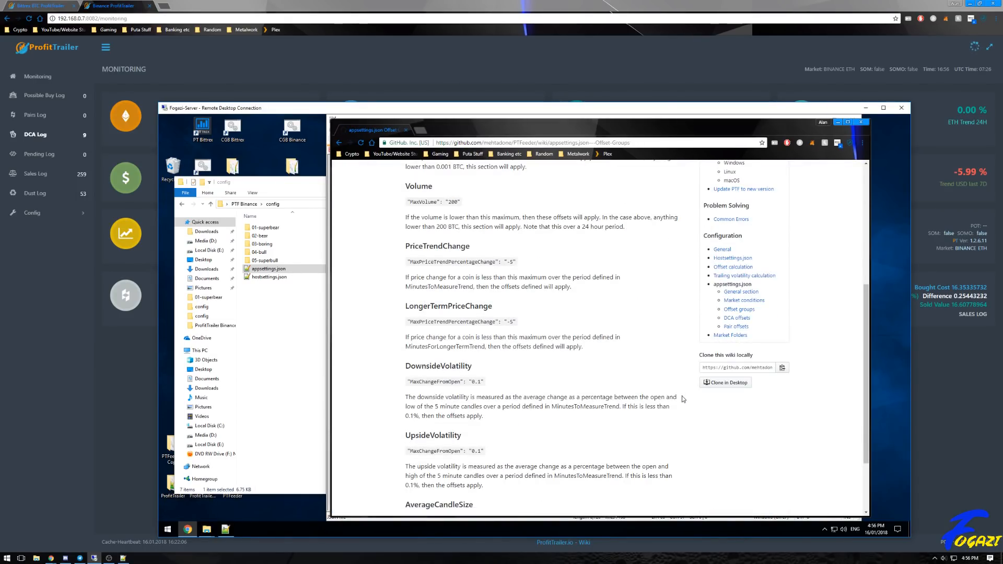
scroll(682, 391, up, 2)
Open the wiki's Pair offsets page and read through the list of pair-specific offsets
click(737, 405)
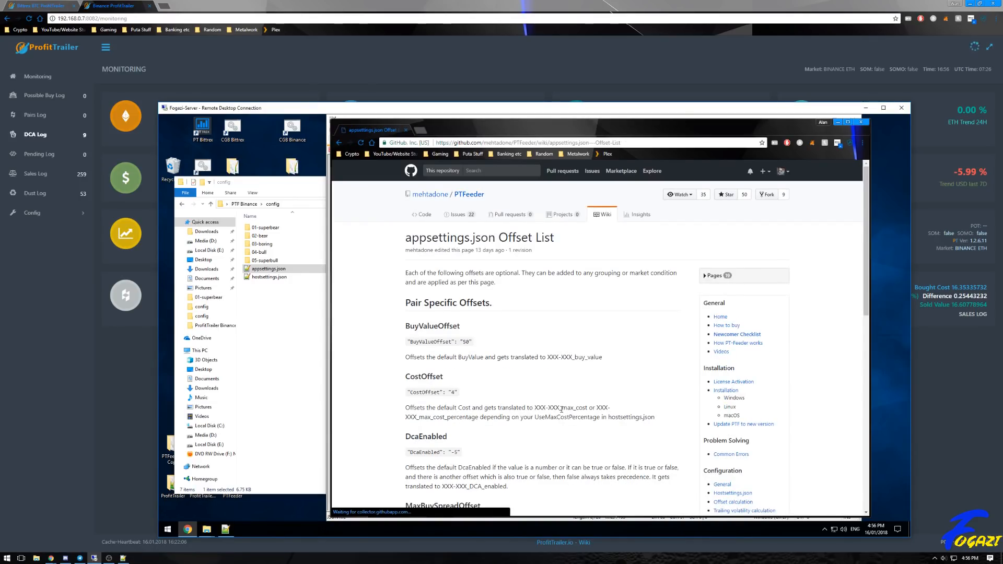
scroll(562, 413, down, 2)
scroll(561, 410, down, 3)
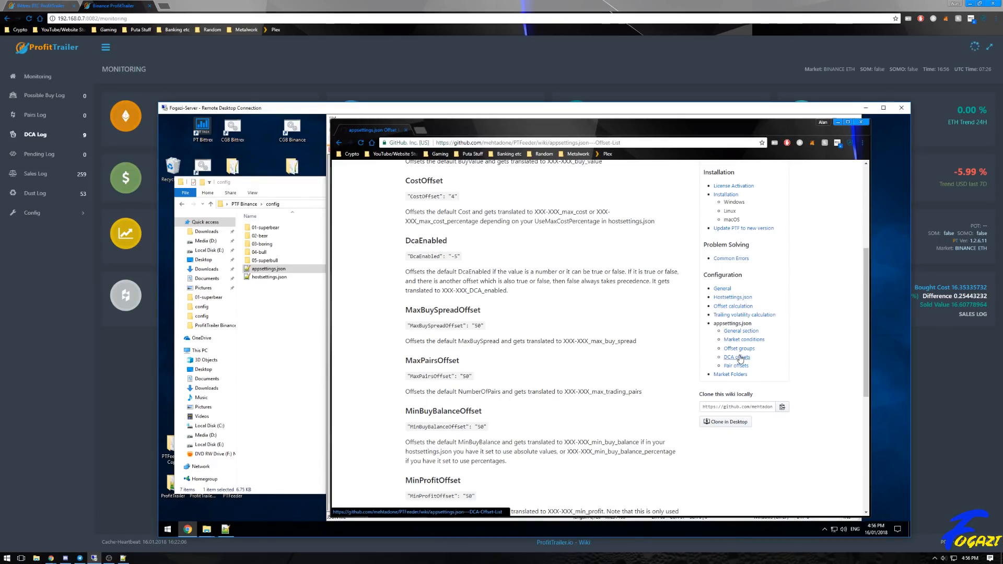
scroll(484, 264, down, 5)
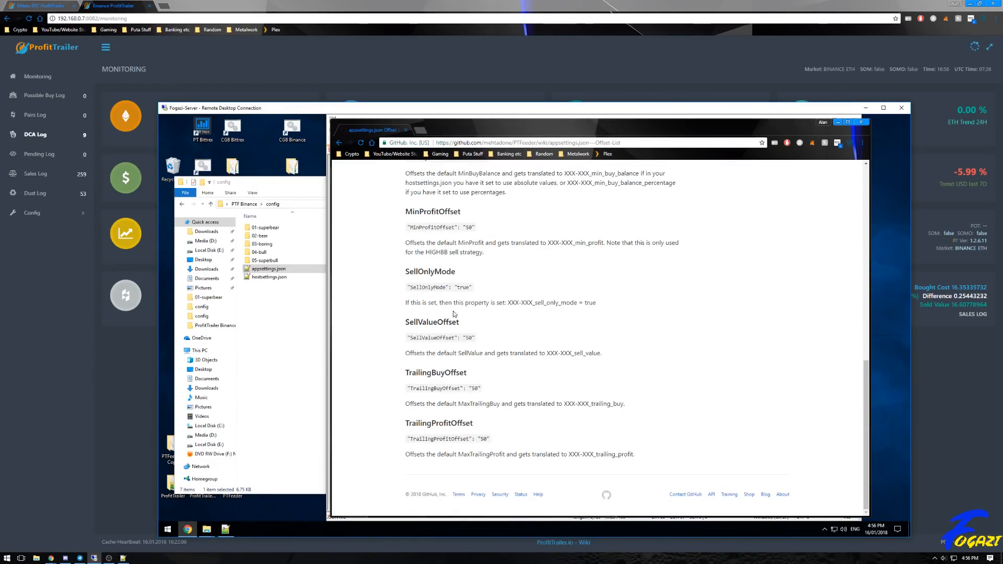
scroll(451, 267, up, 15)
scroll(451, 267, down, 1)
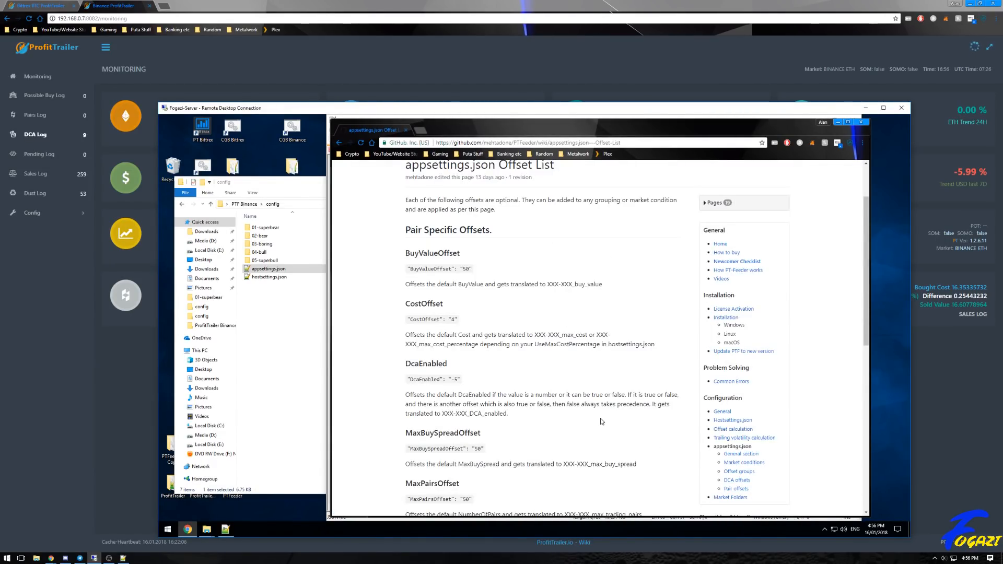
Return to appsettings.json in Notepad++ and inspect the SellValueOffset line of the 02-bear configuration
click(225, 529)
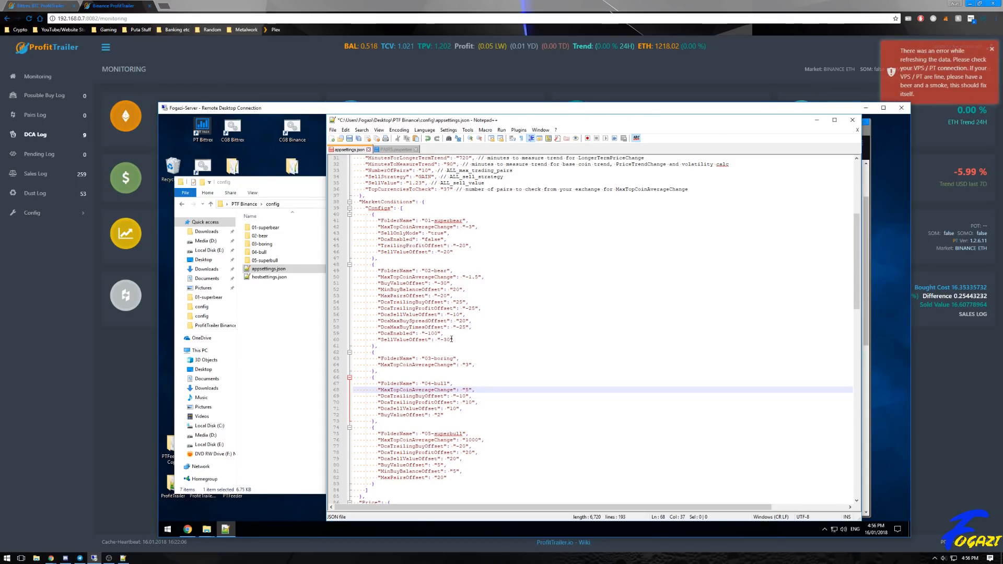
scroll(452, 338, down, 2)
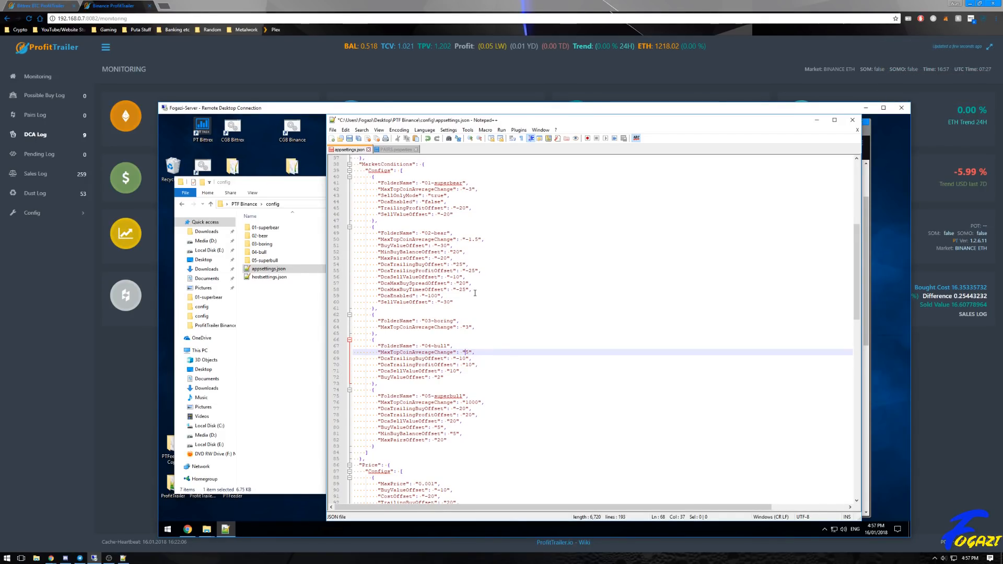
click(457, 303)
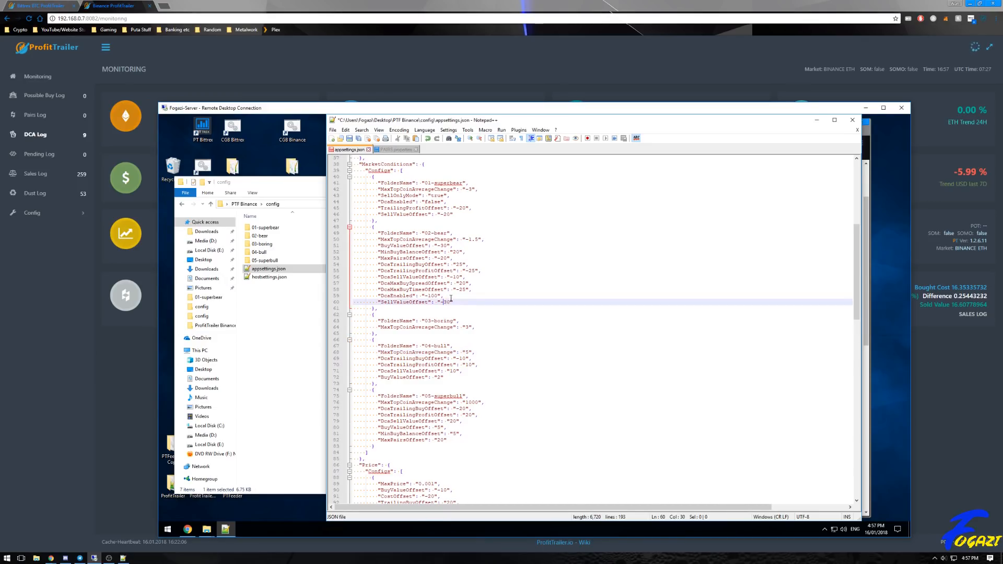
key(Left)
key(Left)
Review the 04-bull and 05-superbull configurations in the MarketConditions section
click(488, 345)
scroll(498, 389, down, 3)
scroll(499, 385, up, 2)
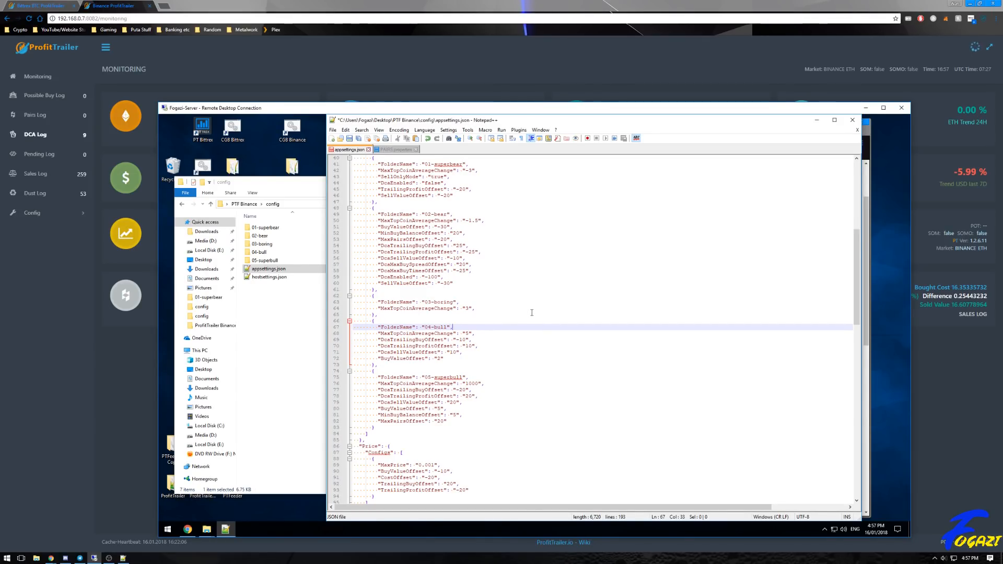
scroll(532, 312, up, 1)
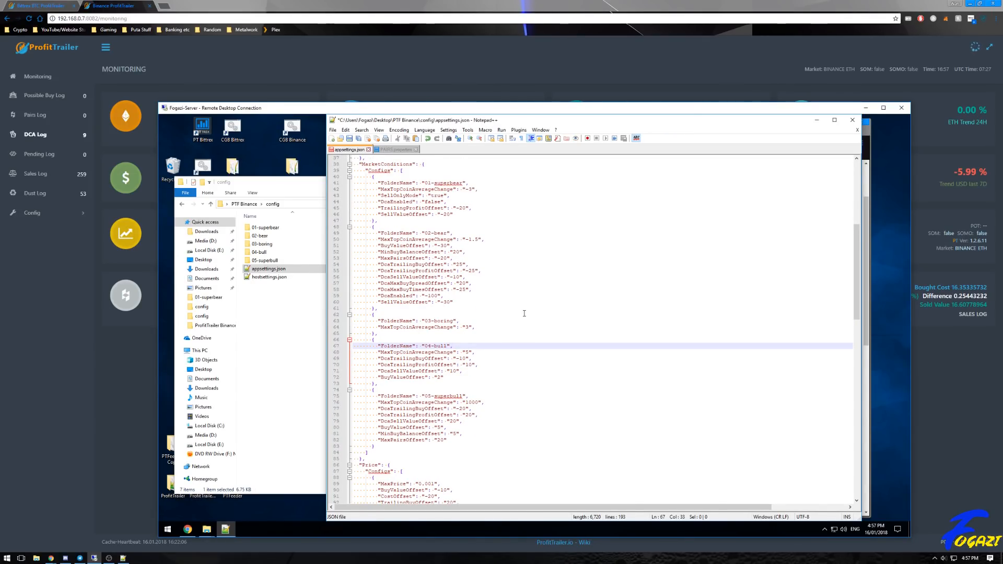
Look over the Price and Volume offset groups below the market conditions
scroll(503, 399, down, 10)
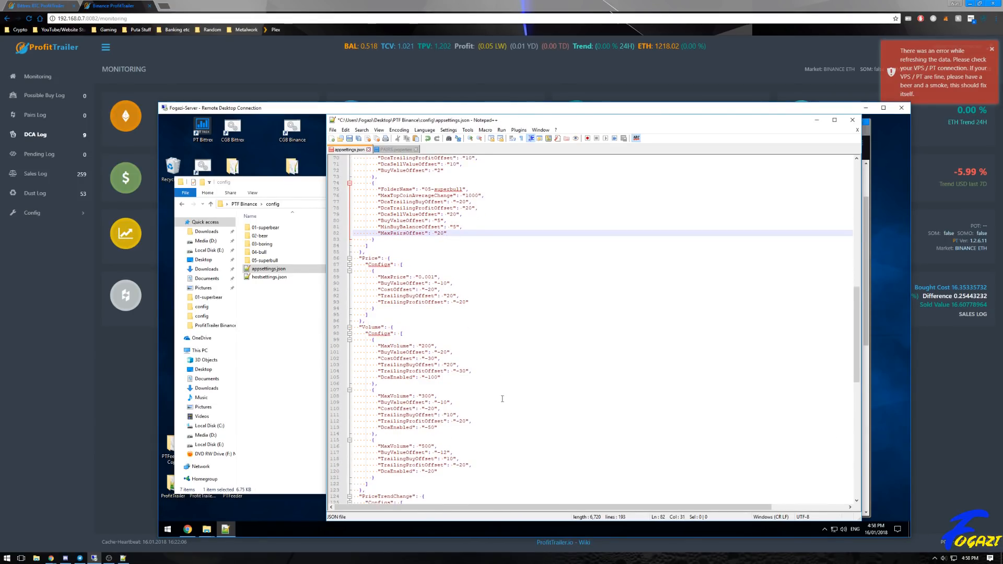
scroll(502, 398, up, 12)
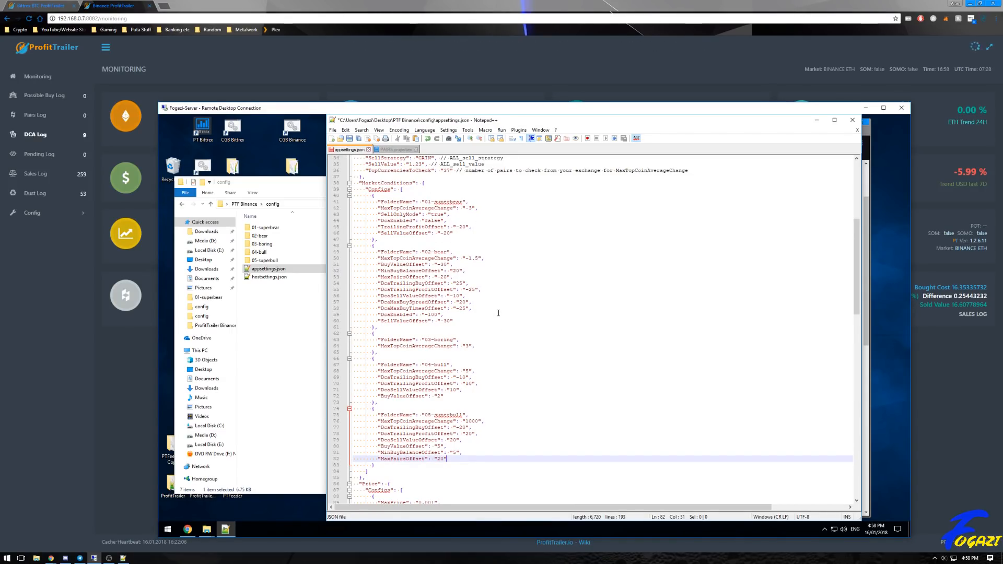
scroll(507, 311, down, 2)
scroll(521, 309, down, 5)
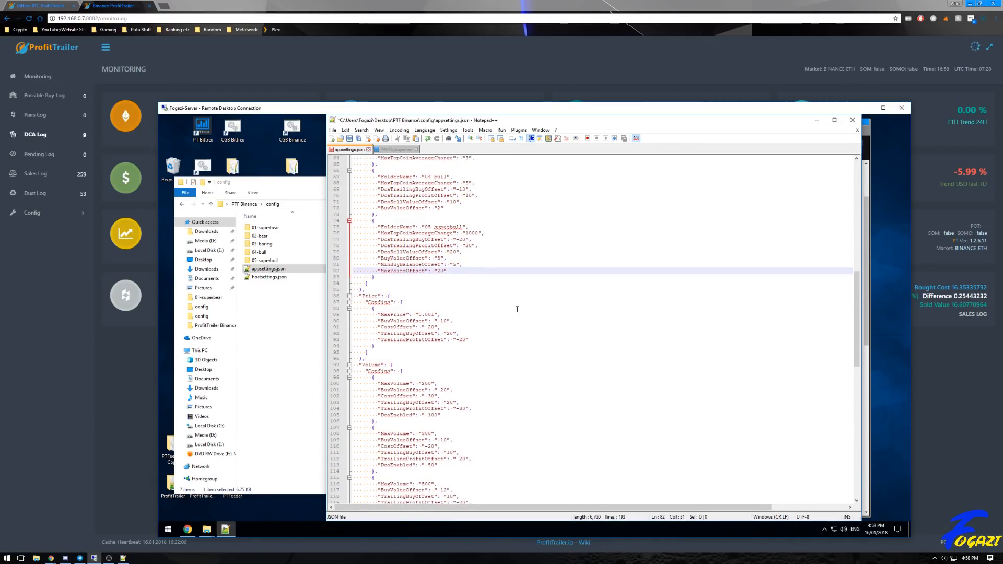
Highlight the whole 02-bear configuration from FolderName to SellValueOffset and inspect its DCA offsets
scroll(515, 311, up, 7)
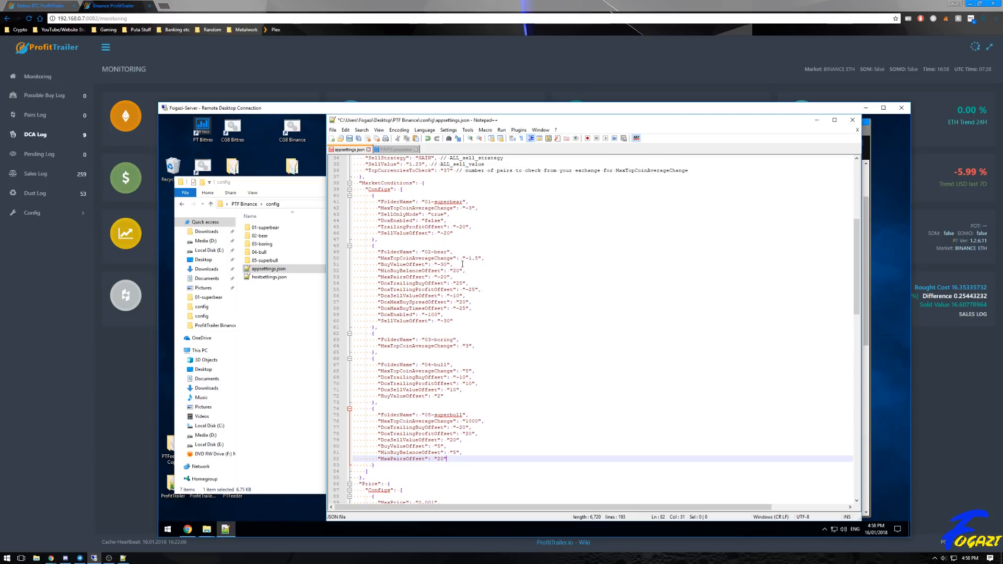
drag(376, 252, 461, 323)
click(438, 303)
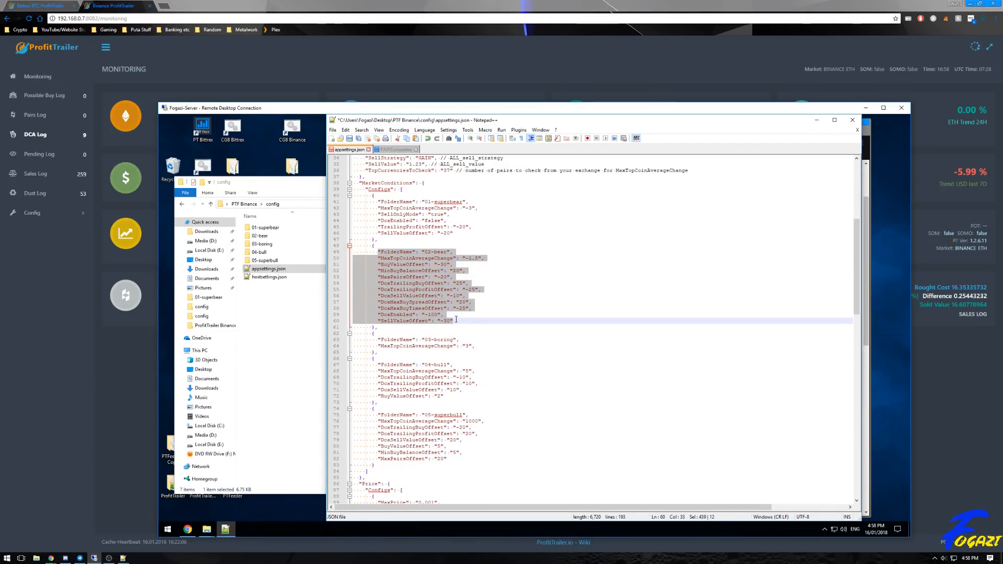
Highlight the Price configuration from MaxPrice to TrailingProfitOffset to examine its offsets, then clear the selection
scroll(470, 307, down, 2)
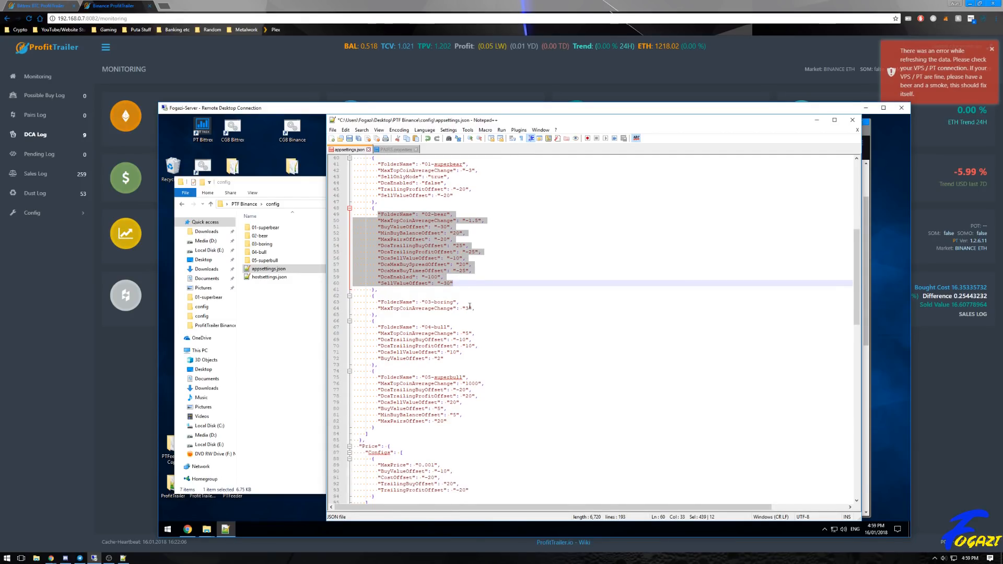
scroll(470, 306, down, 3)
scroll(468, 299, down, 1)
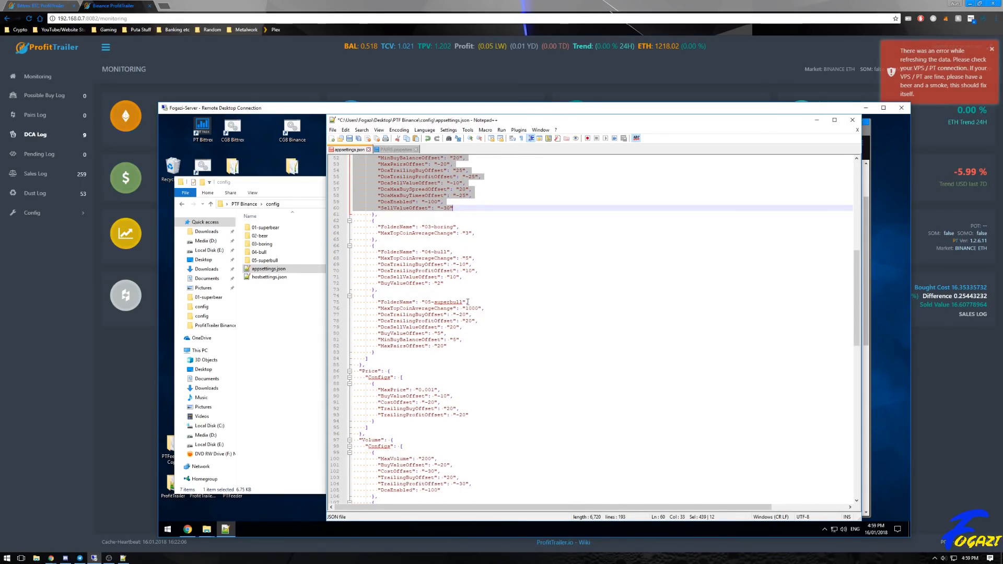
scroll(428, 372, down, 1)
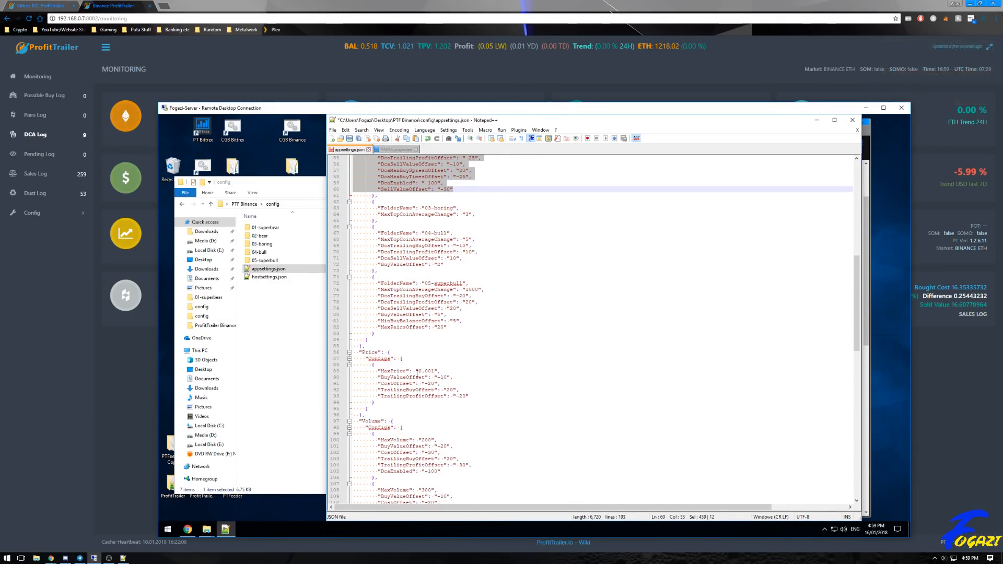
scroll(439, 375, down, 1)
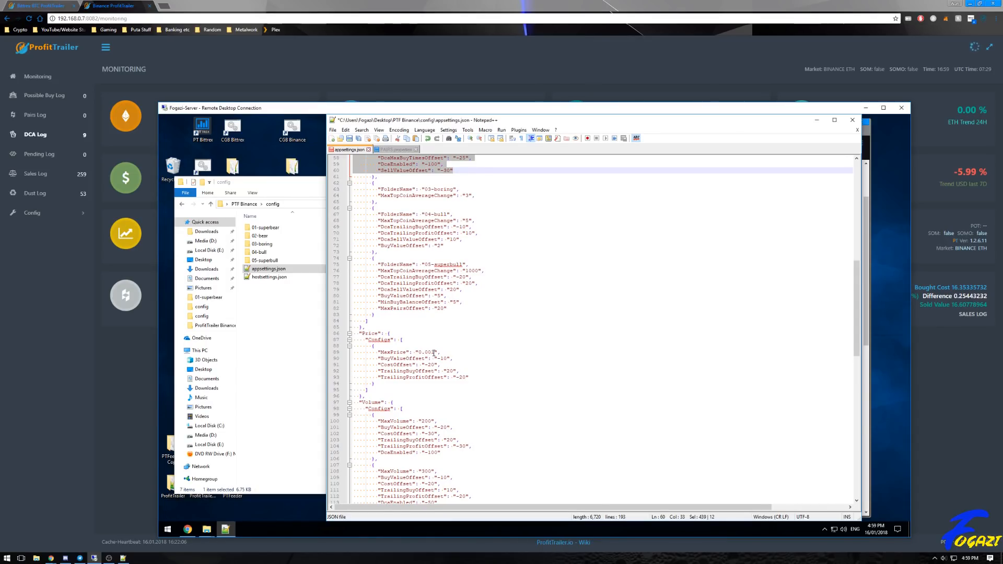
scroll(466, 361, down, 1)
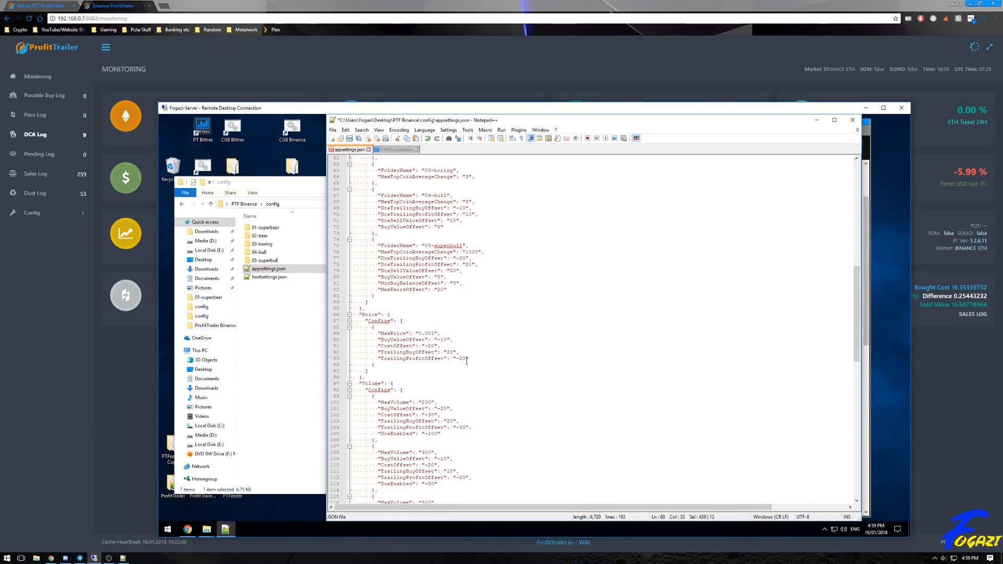
mouse_move(471, 358)
mouse_down()
mouse_move(377, 340)
mouse_move(498, 363)
mouse_move(398, 343)
mouse_move(478, 349)
mouse_up()
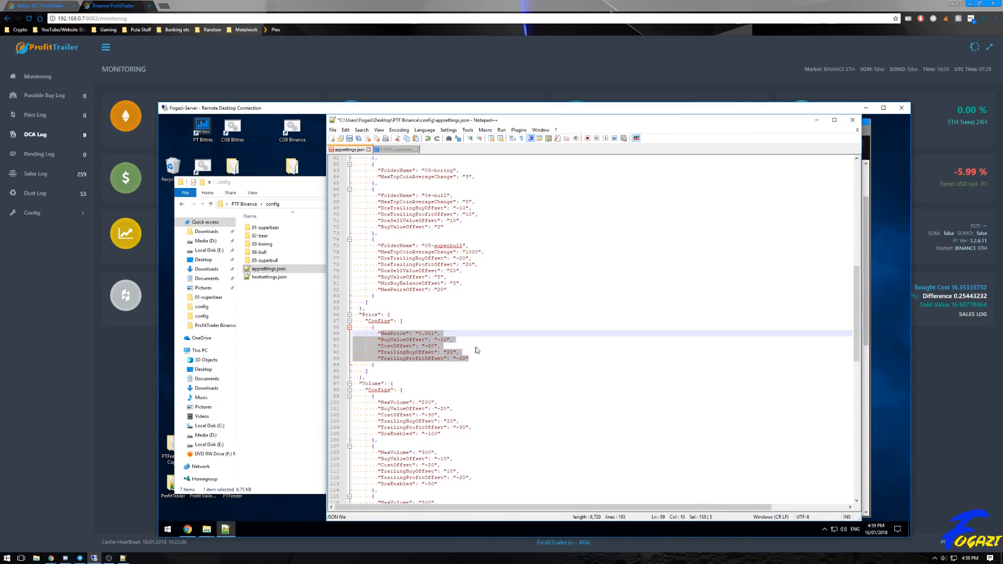
click(481, 349)
Compare the BuyValueOffset lines of the 02-bear and Price configurations by highlighting each one
scroll(481, 349, up, 5)
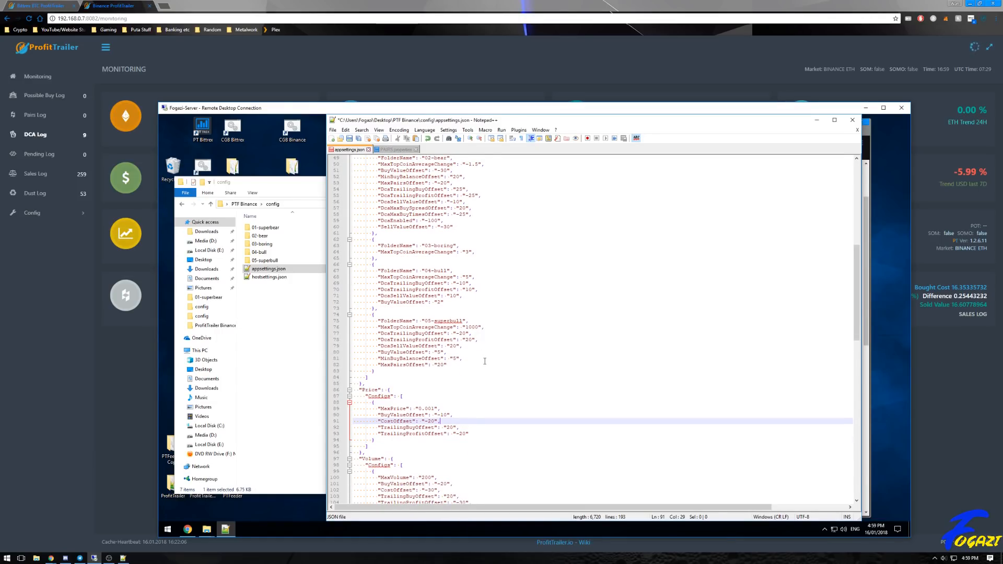
drag(453, 189, 377, 189)
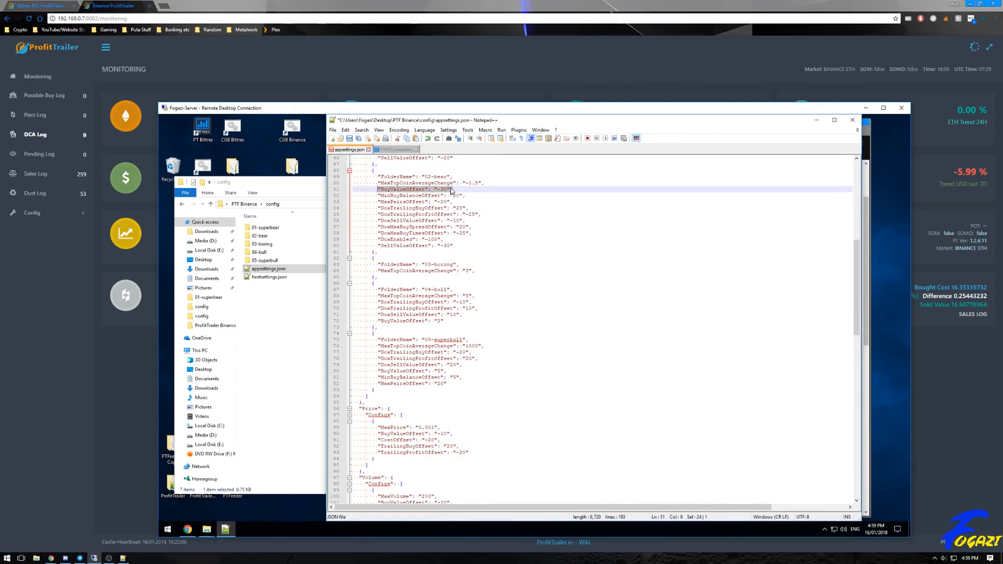
drag(379, 434, 453, 434)
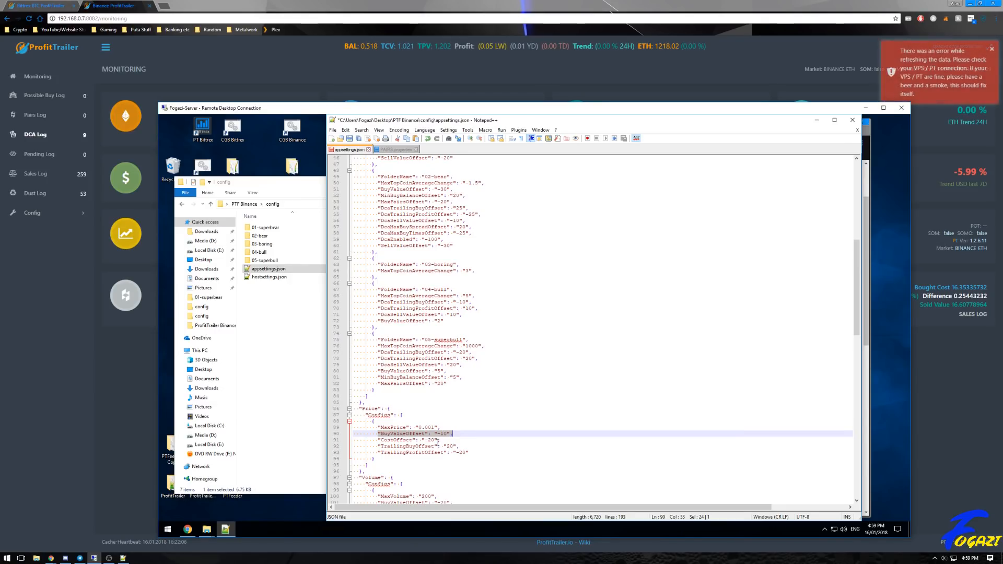
Highlight the base BuyValue value in the General section
scroll(454, 327, up, 7)
scroll(454, 326, up, 7)
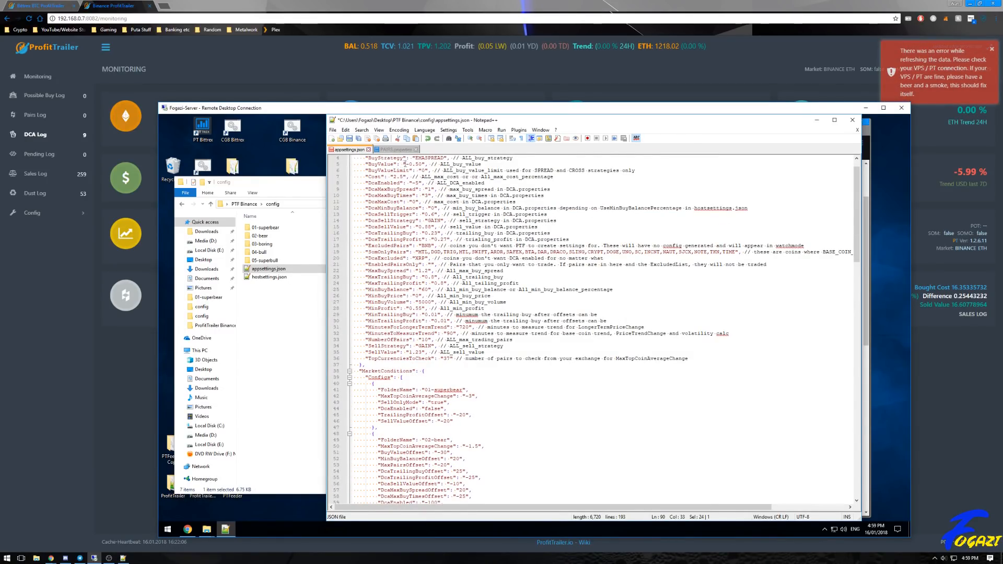
mouse_move(409, 164)
mouse_down()
mouse_move(427, 164)
mouse_move(406, 165)
mouse_up()
click(422, 164)
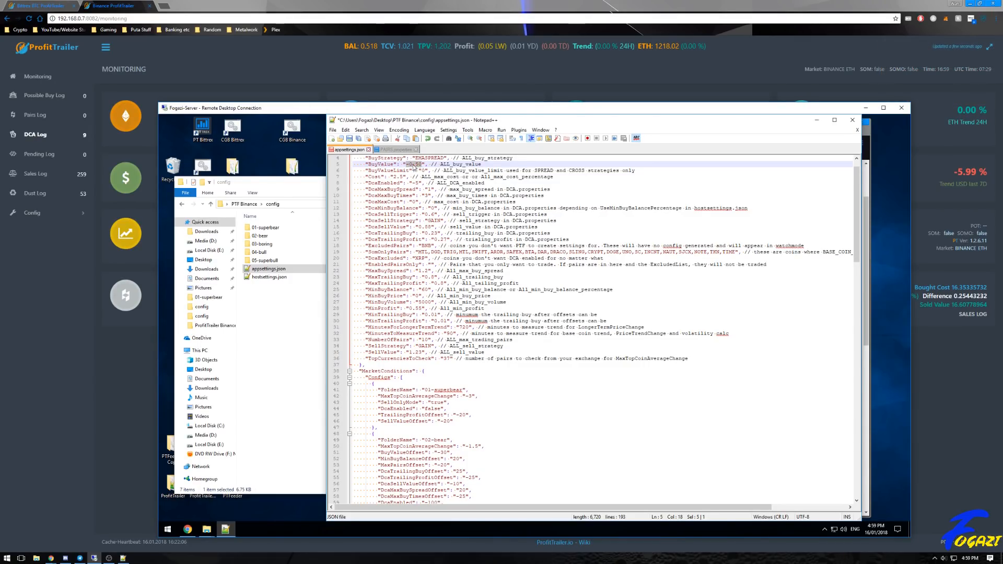
Highlight the BuyValueOffset value of the MaxVolume 200 configuration in the Volume group
scroll(433, 380, down, 19)
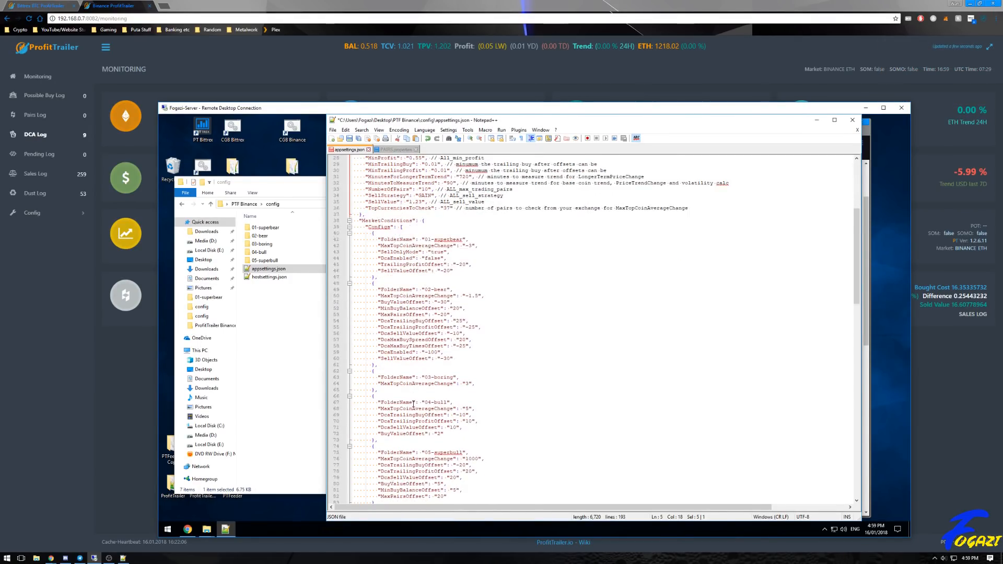
scroll(433, 380, down, 6)
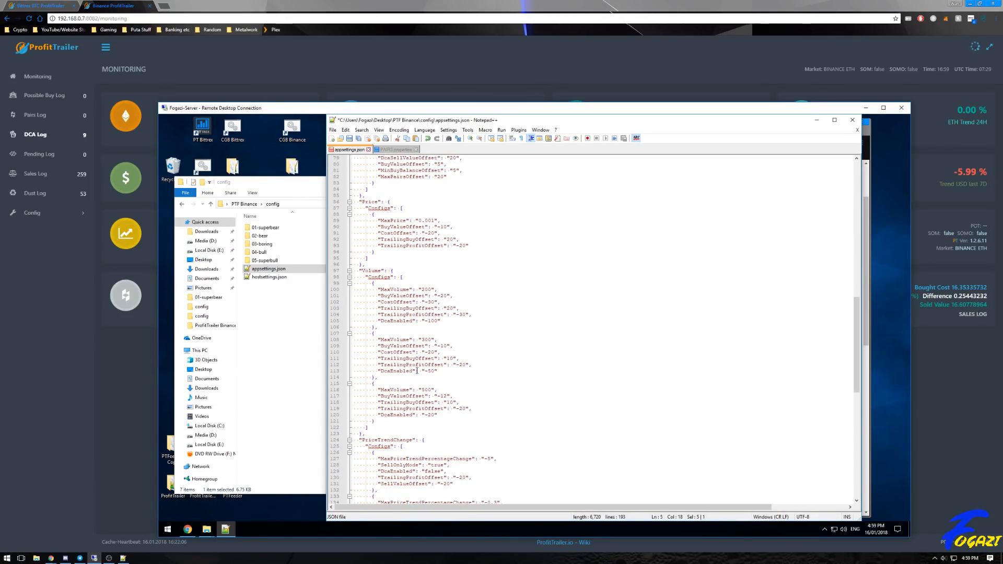
click(442, 296)
drag(442, 296, 449, 297)
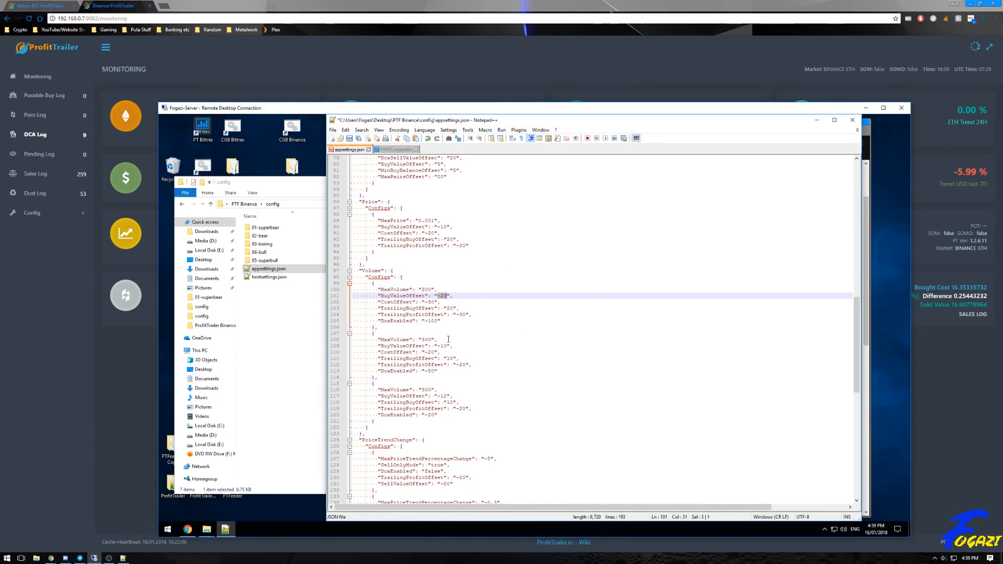
Look over how the General settings, market conditions, Price and Volume groups relate to one another
scroll(485, 256, up, 3)
scroll(485, 256, up, 2)
scroll(470, 259, down, 2)
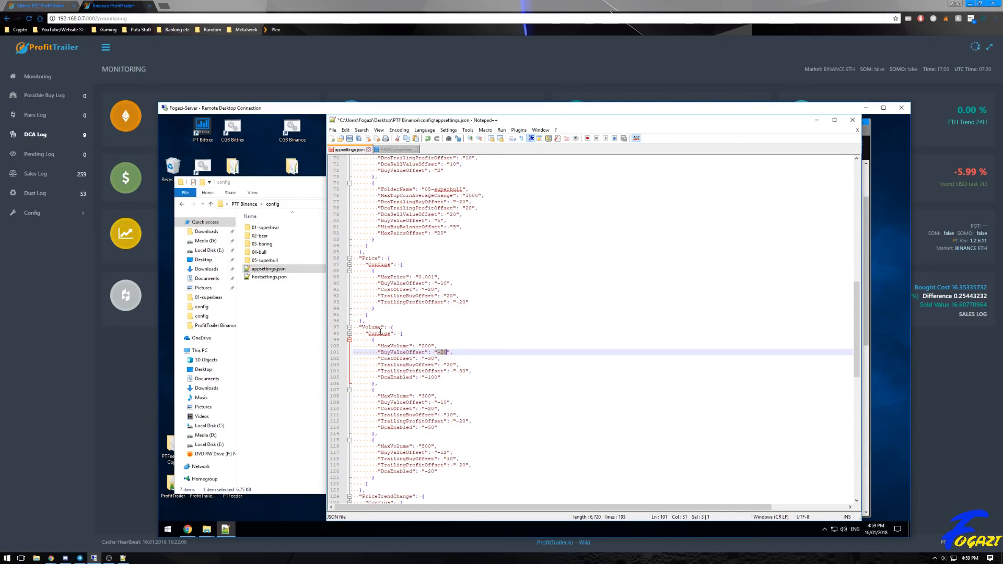
scroll(477, 262, down, 6)
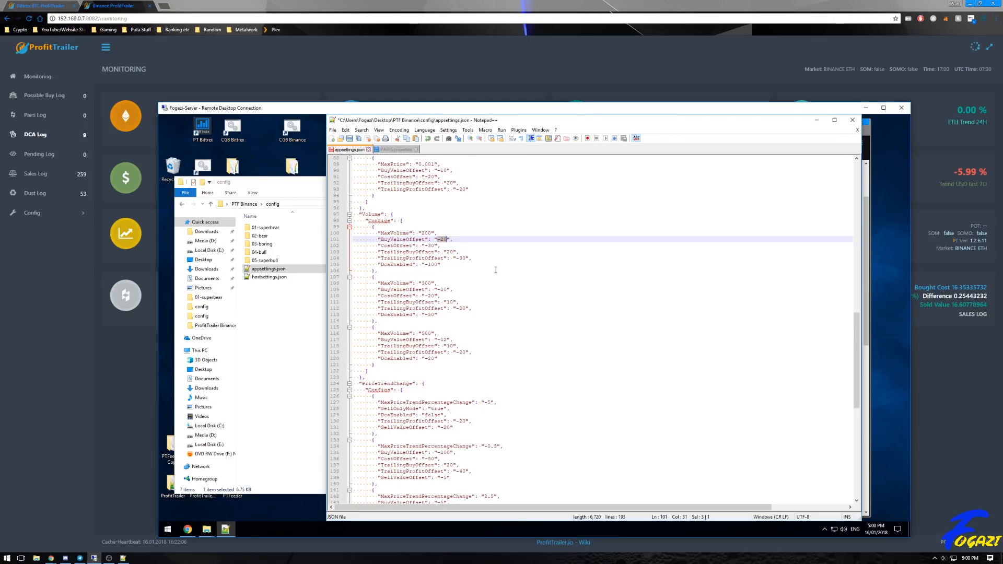
scroll(429, 317, up, 10)
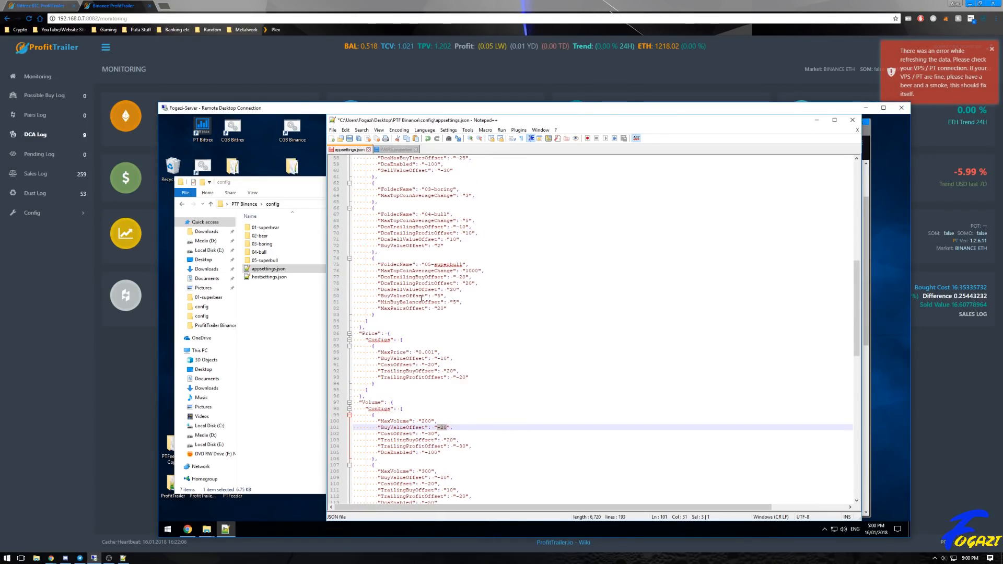
scroll(447, 349, down, 3)
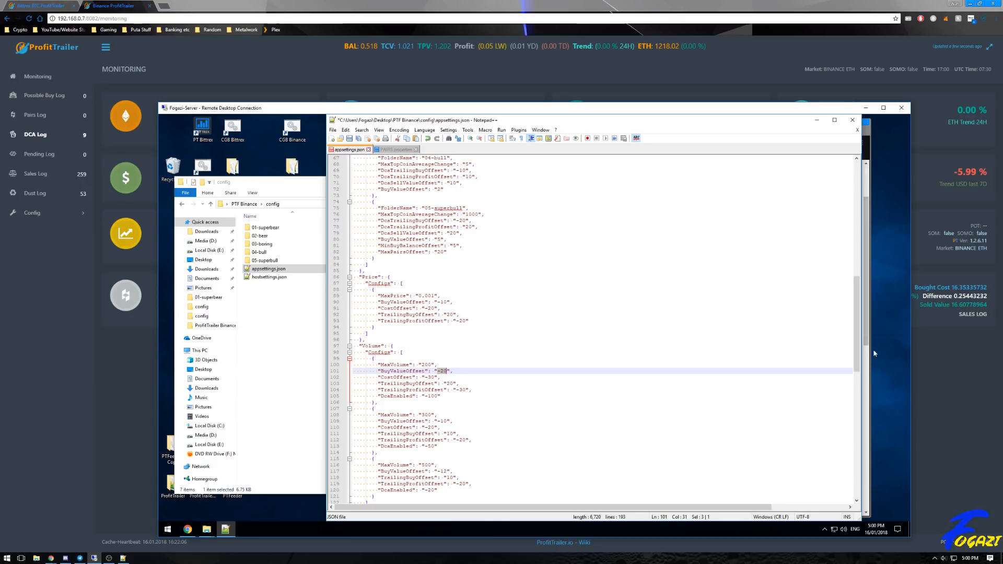
drag(857, 350, 857, 234)
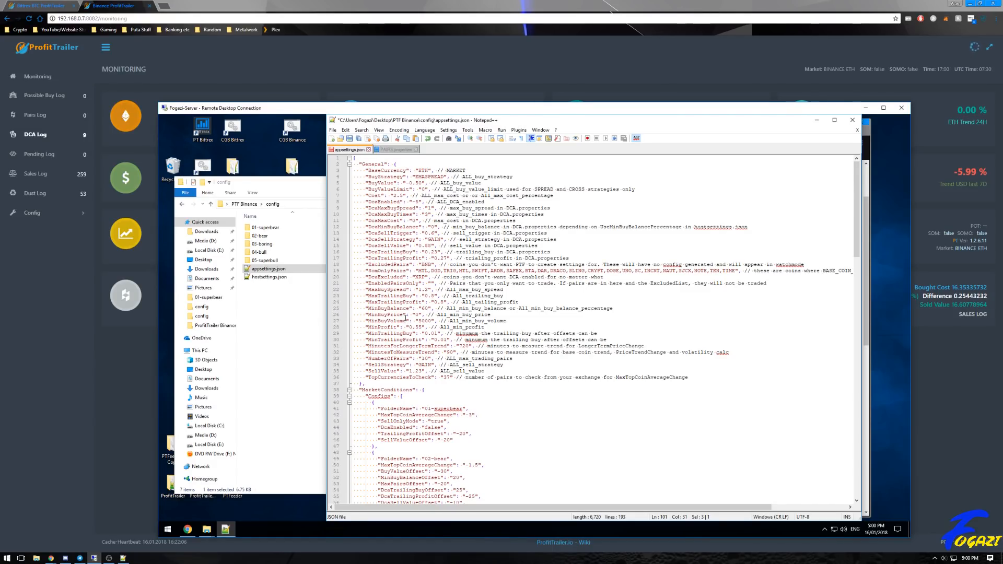
scroll(505, 433, down, 20)
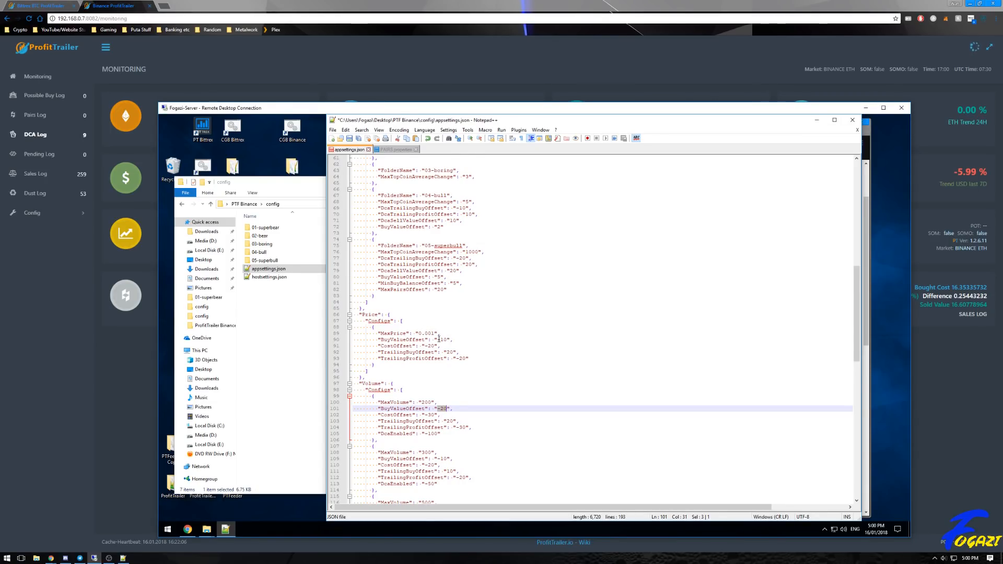
Inspect the MaxPrice value and highlight the entire configuration block in the Price group
scroll(439, 338, down, 2)
click(433, 296)
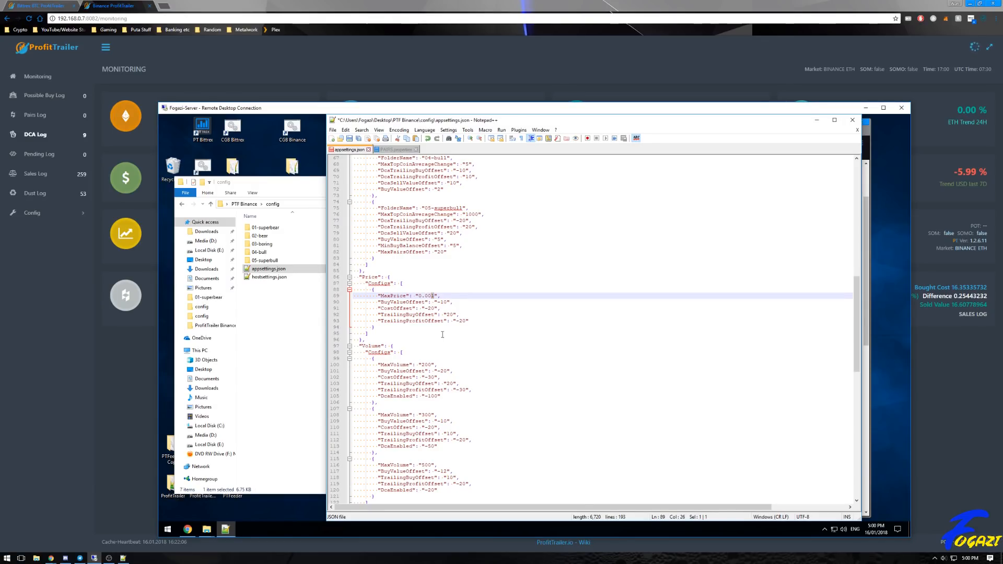
drag(374, 328, 355, 296)
Examine the three MaxVolume configurations and their offsets in the Volume group
scroll(454, 365, down, 2)
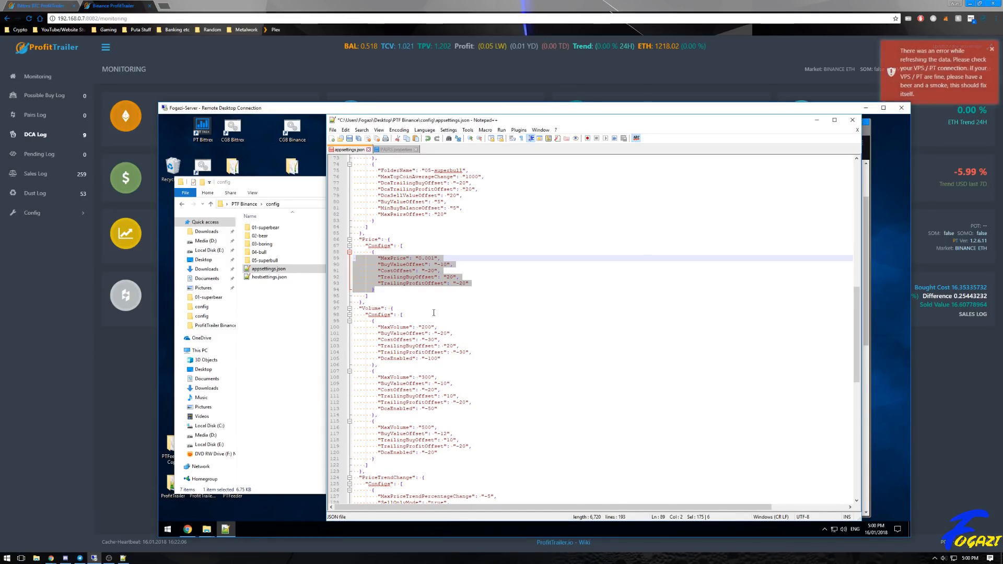
scroll(490, 328, down, 3)
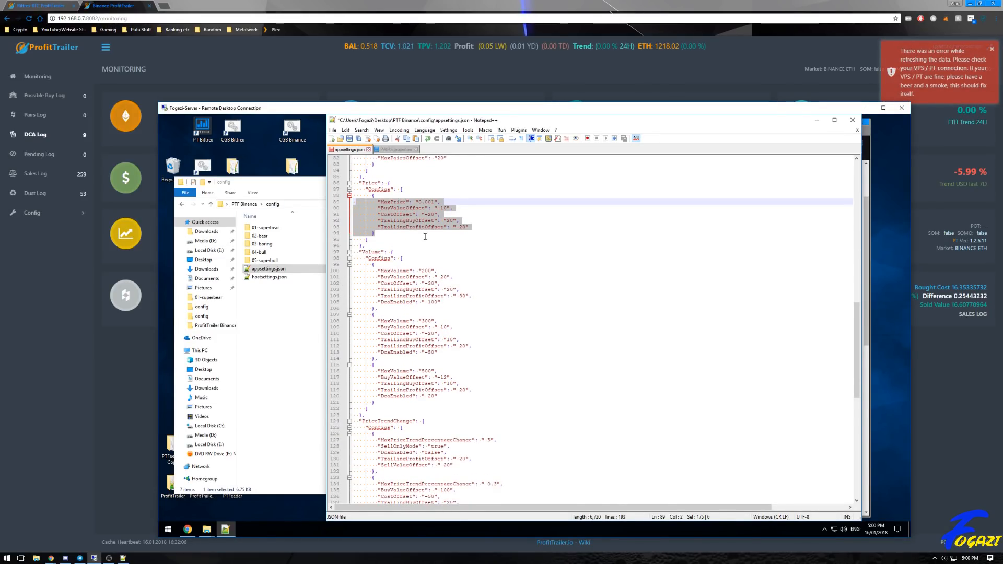
scroll(428, 237, down, 3)
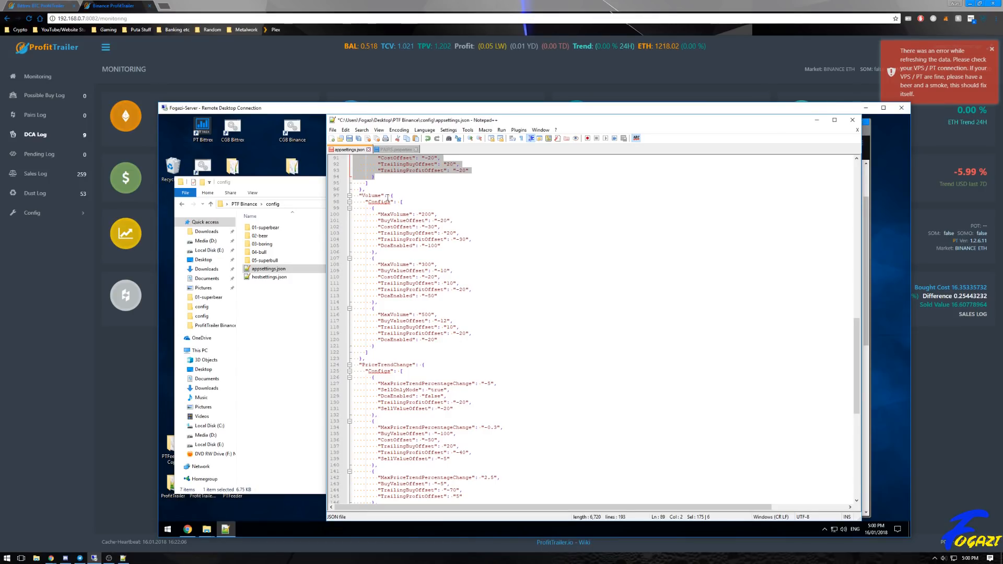
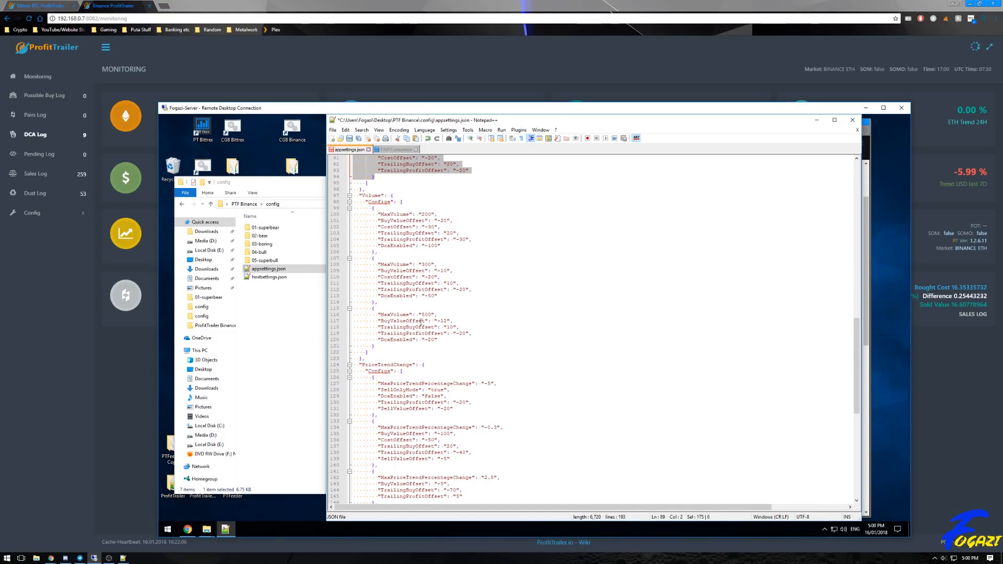
Review the configurations in the PriceTrendChange group
scroll(472, 346, down, 6)
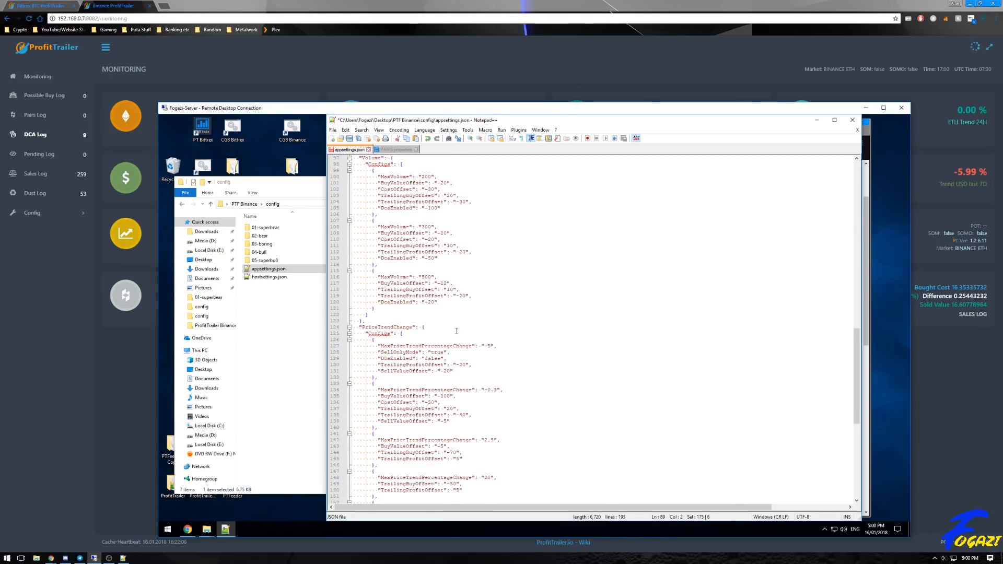
scroll(442, 299, down, 3)
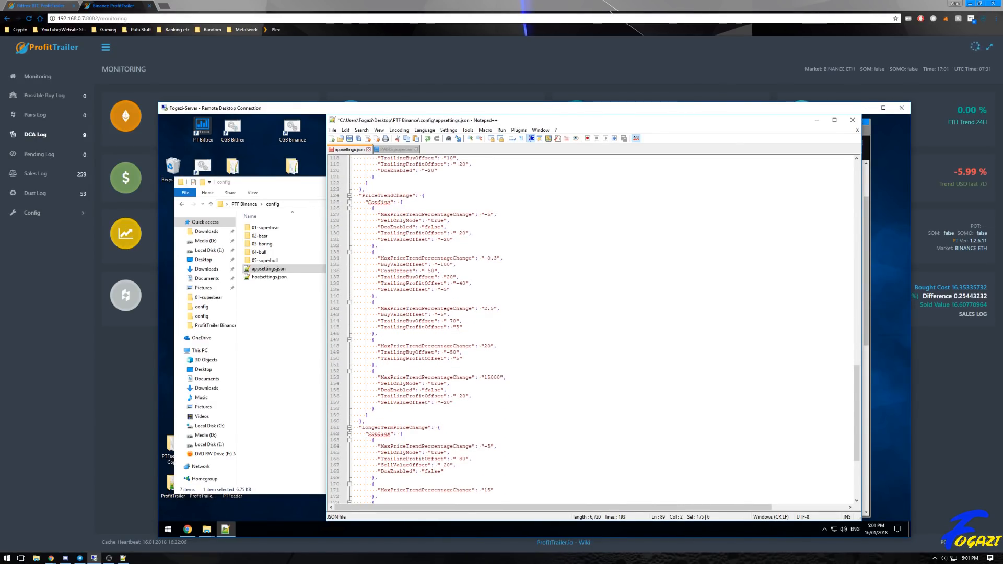
scroll(475, 347, down, 1)
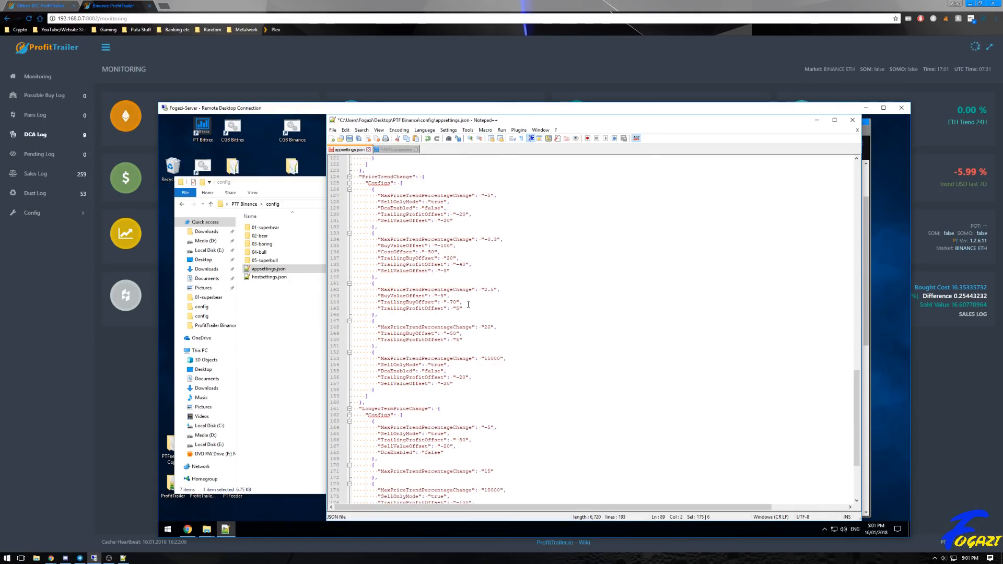
Highlight the whole MinutesToMeasureTrend line in the General section
scroll(474, 346, up, 3)
drag(857, 389, 850, 220)
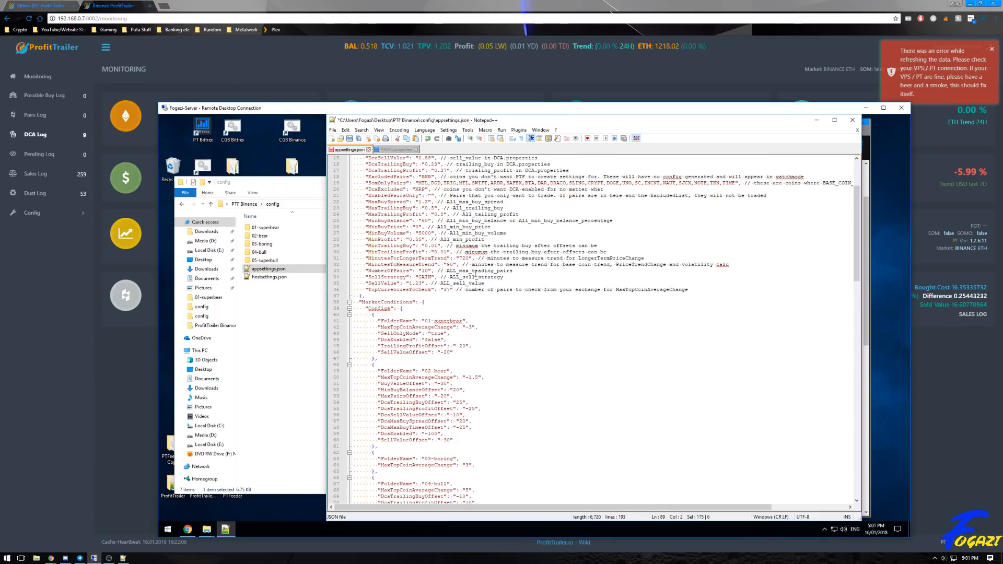
click(335, 264)
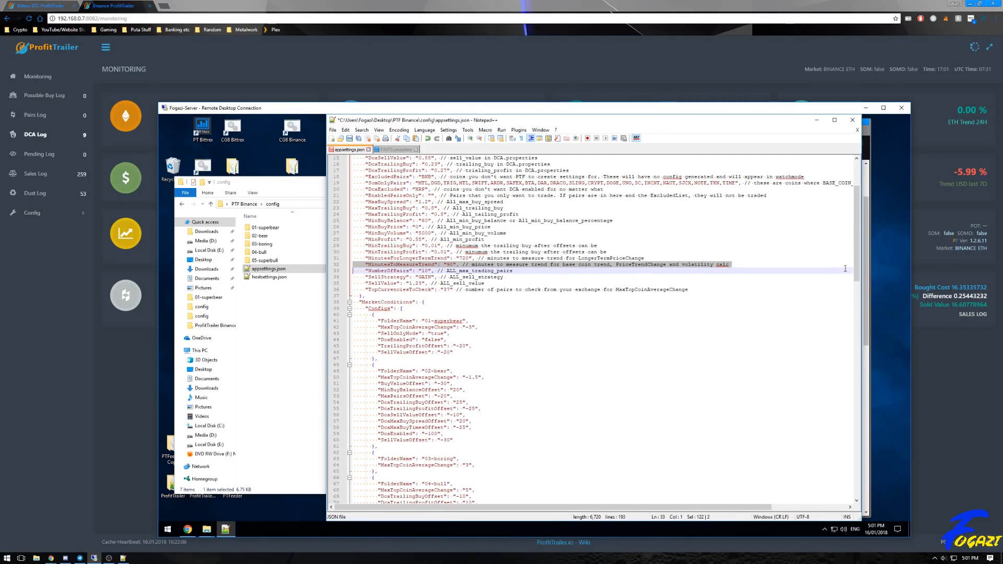
Return to PriceTrendChange, highlight the first configuration's MaxPriceTrendPercentageChange value and inspect its settings from SellOnlyMode to SellValueOffset
drag(857, 240, 839, 424)
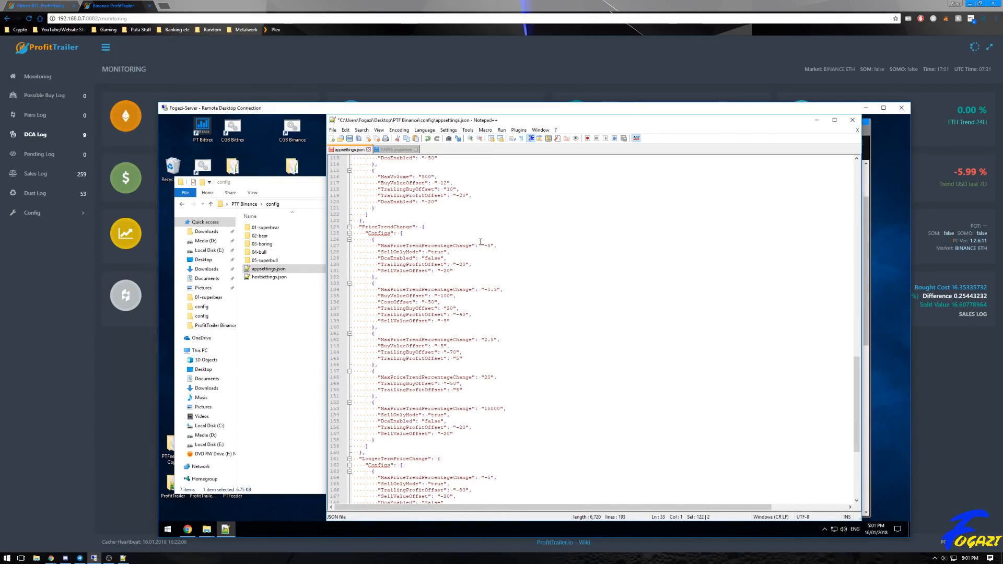
scroll(395, 262, down, 1)
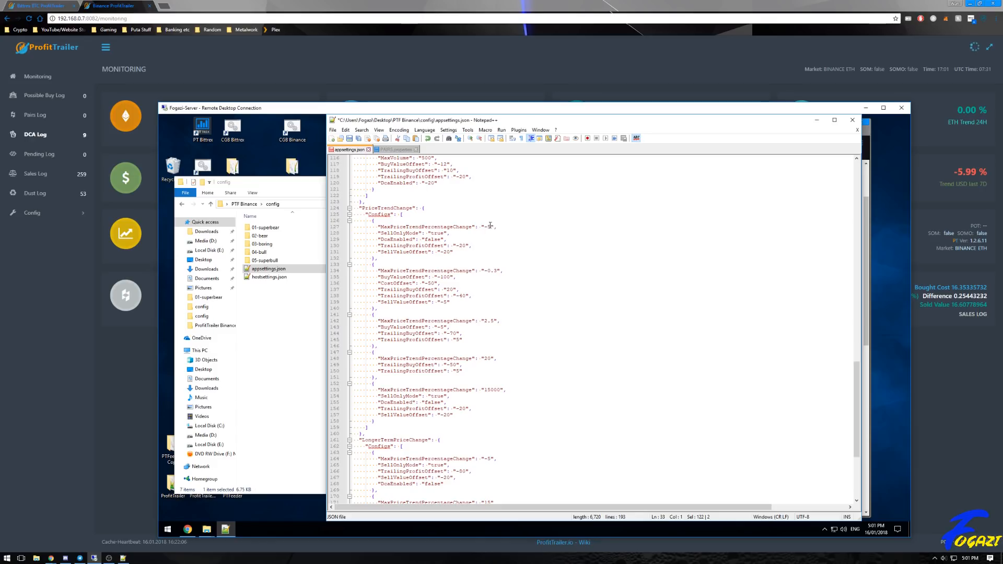
drag(492, 227, 484, 227)
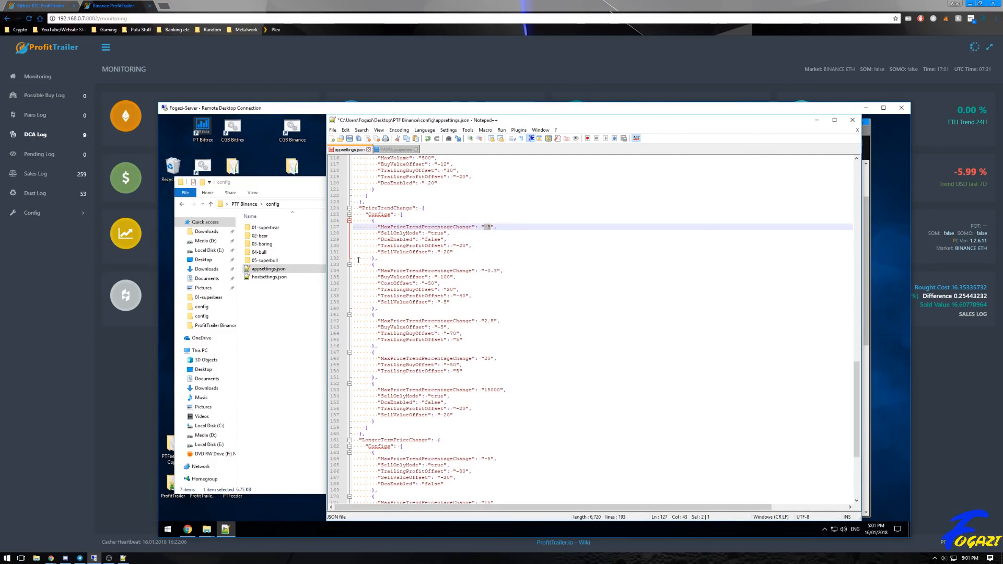
click(374, 233)
click(464, 252)
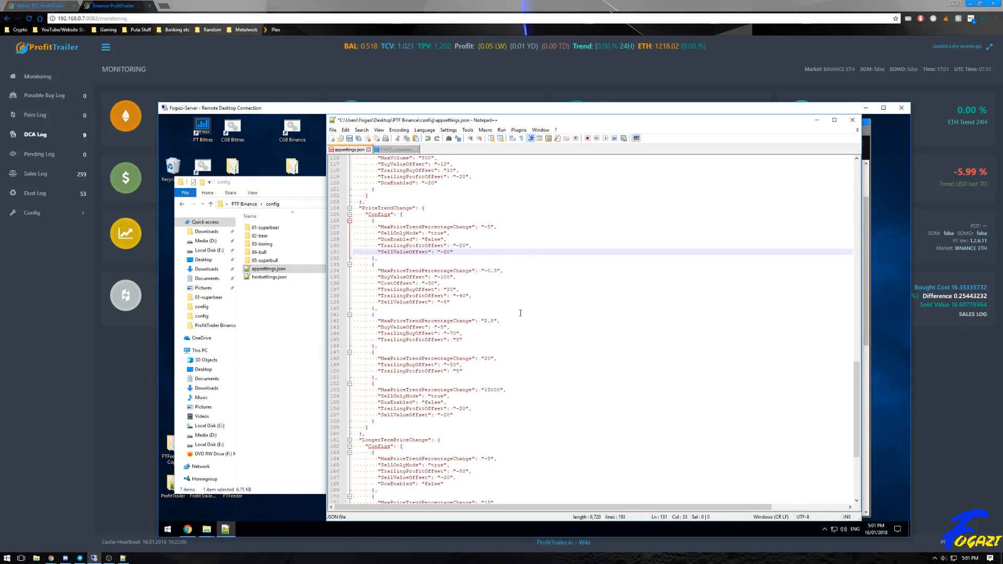
scroll(516, 294, down, 1)
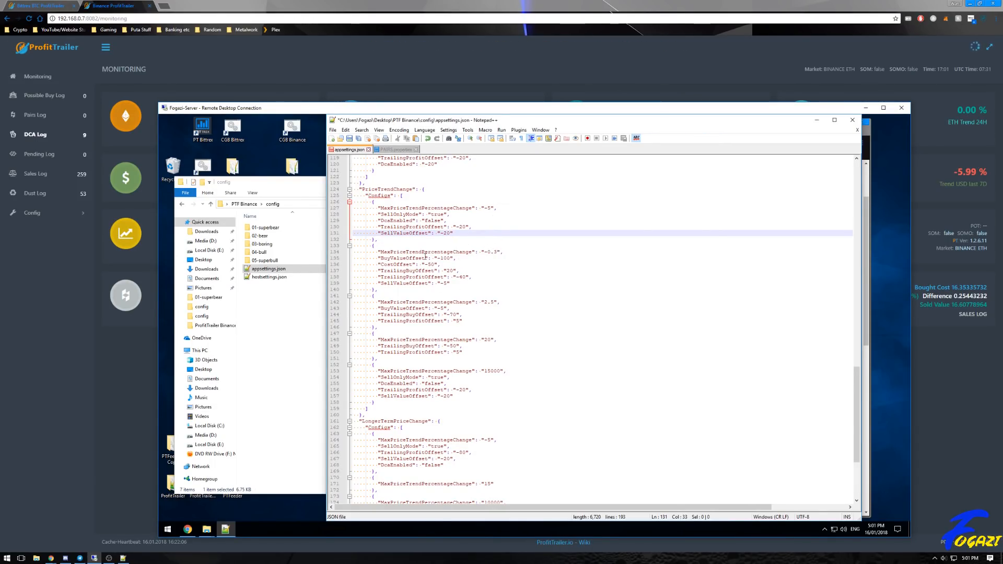
Examine the remaining PriceTrendChange configurations below the first one, including their buy, cost, trailing and sell offsets
scroll(483, 313, down, 3)
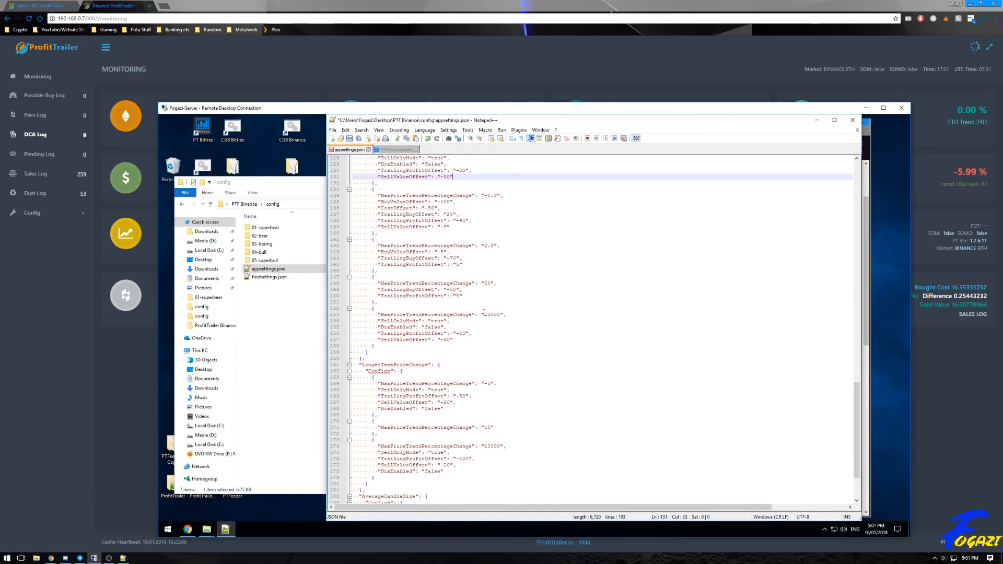
scroll(484, 313, up, 2)
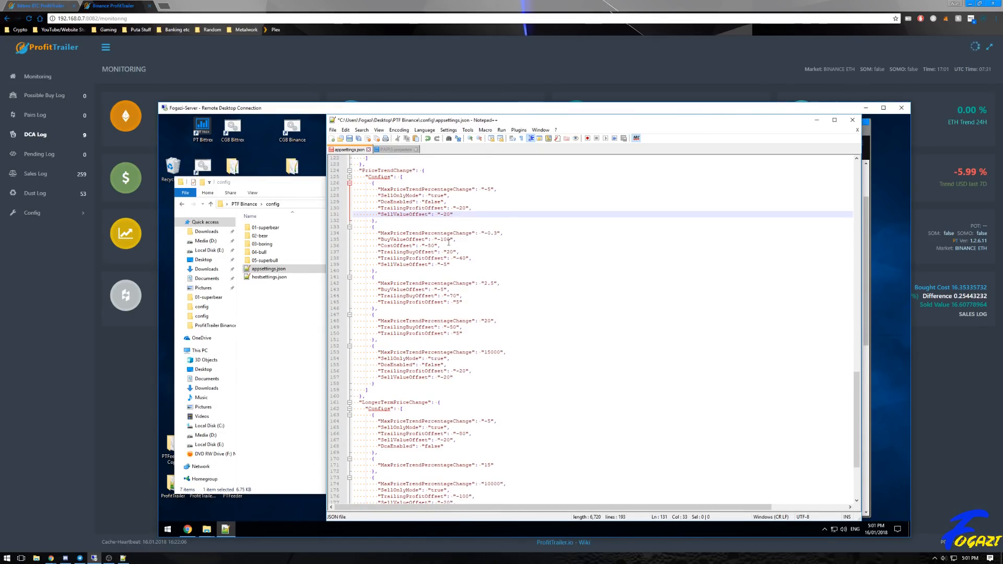
scroll(491, 355, down, 2)
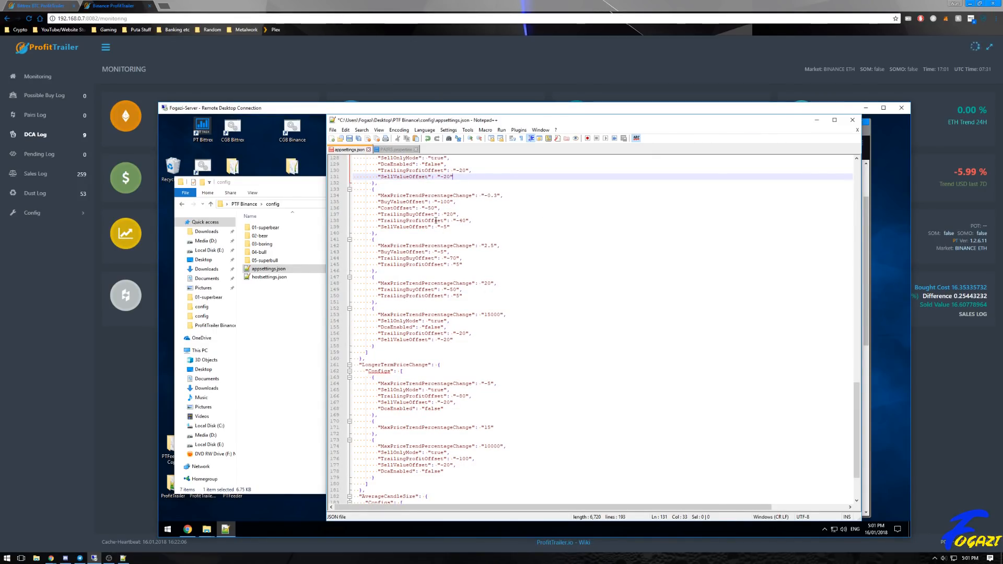
Highlight the LongerTermPriceChange heading and locate the related MinutesForLongerTermTrend setting in the General section
scroll(449, 319, down, 4)
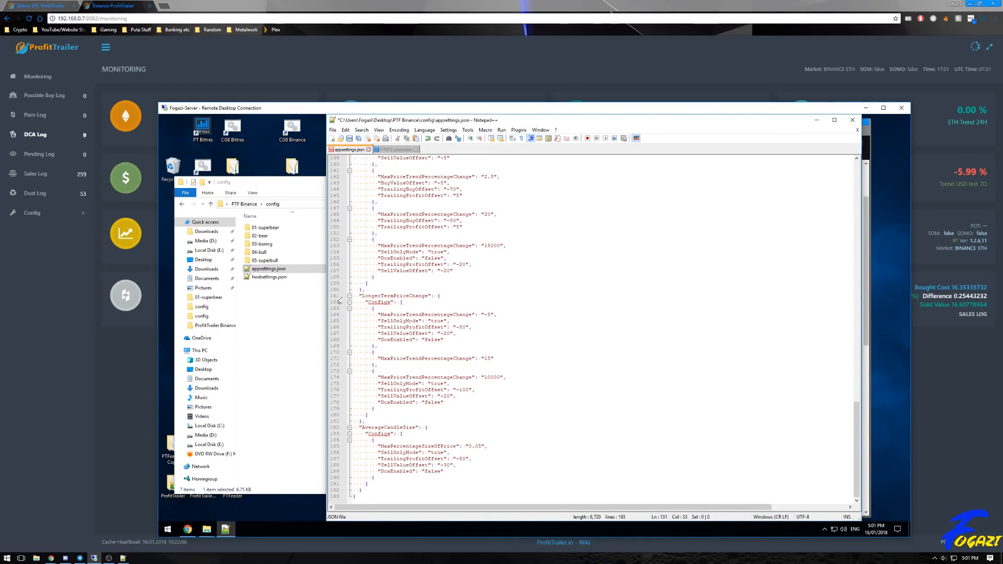
click(333, 297)
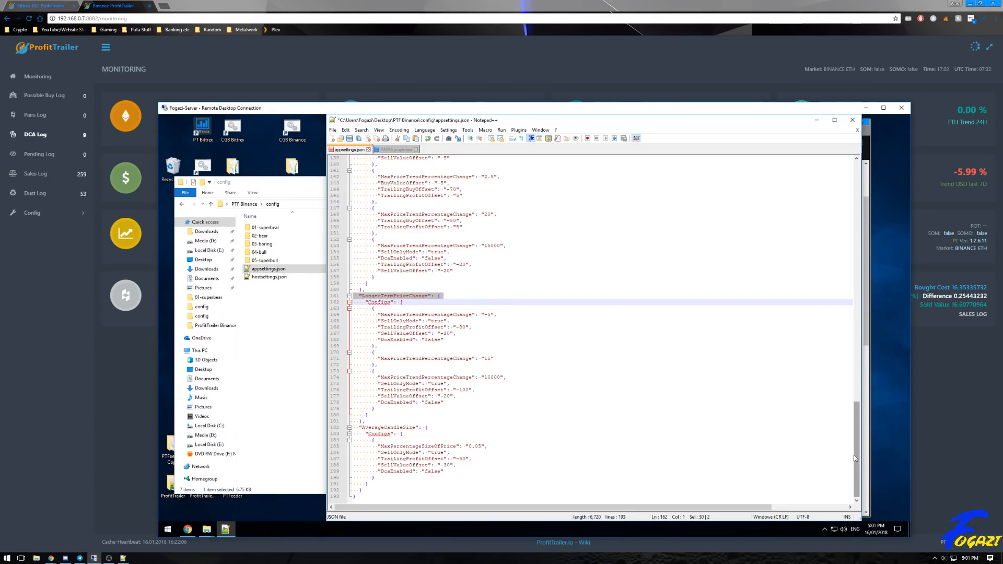
drag(858, 468, 866, 233)
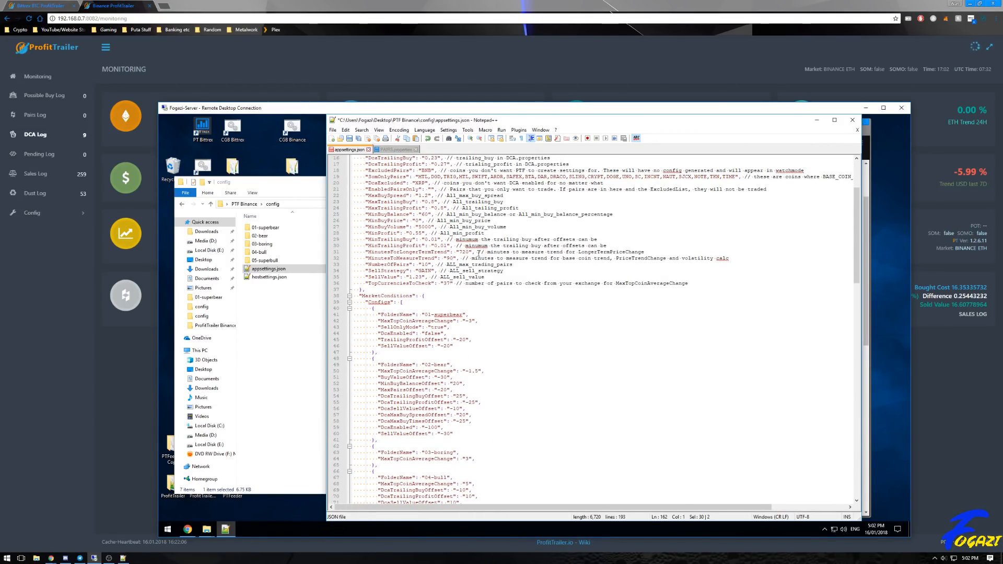
drag(470, 252, 463, 252)
Return to LongerTermPriceChange and highlight the first configuration's settings, followed by the remaining configurations in the group
drag(857, 259, 840, 475)
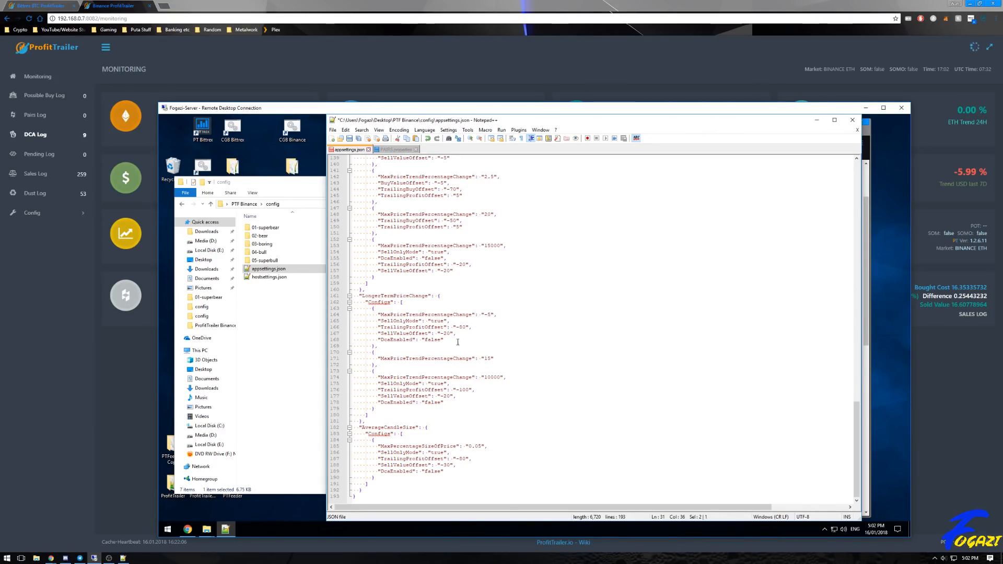
drag(459, 340, 382, 314)
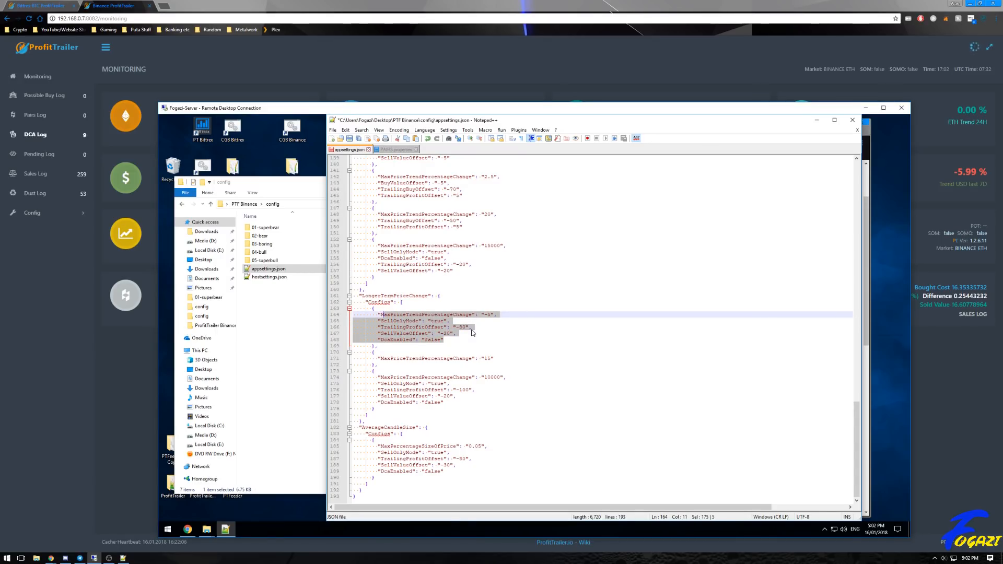
click(472, 346)
click(470, 421)
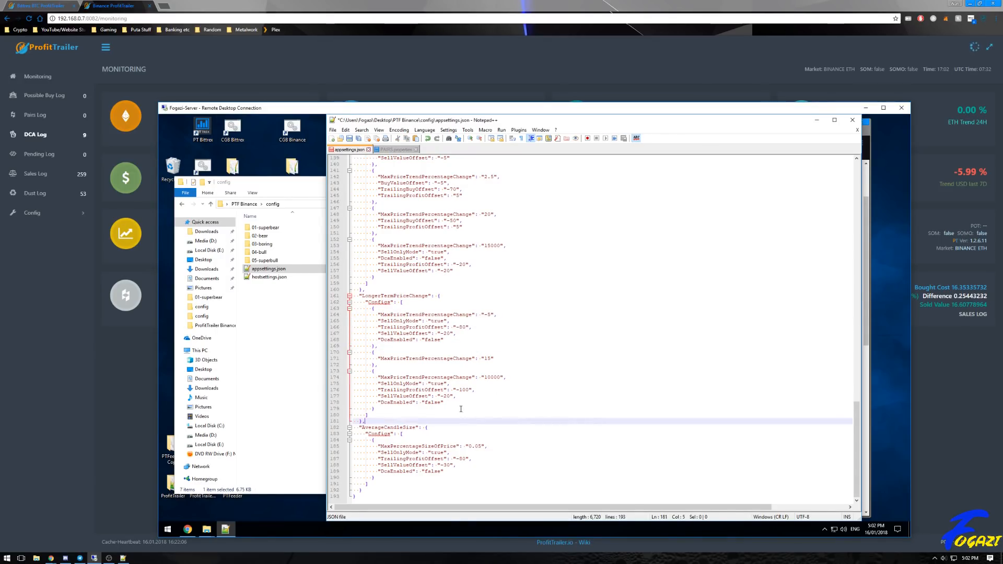
key(shift+Up)
key(shift+Up)
key(shift+Up)
key(shift+Up)
key(shift+Up)
key(shift+Up)
key(shift+Up)
key(shift+Up)
key(shift+Up)
key(shift+Up)
key(shift+Up)
key(shift+Up)
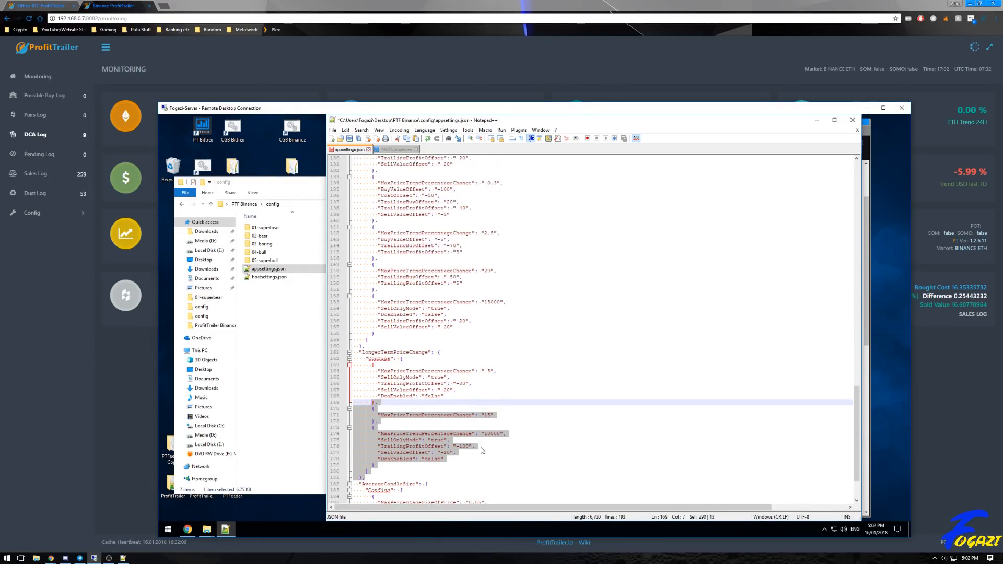
Highlight the whole AverageCandleSize group at the end of the file, then clear the selection
drag(473, 483, 345, 421)
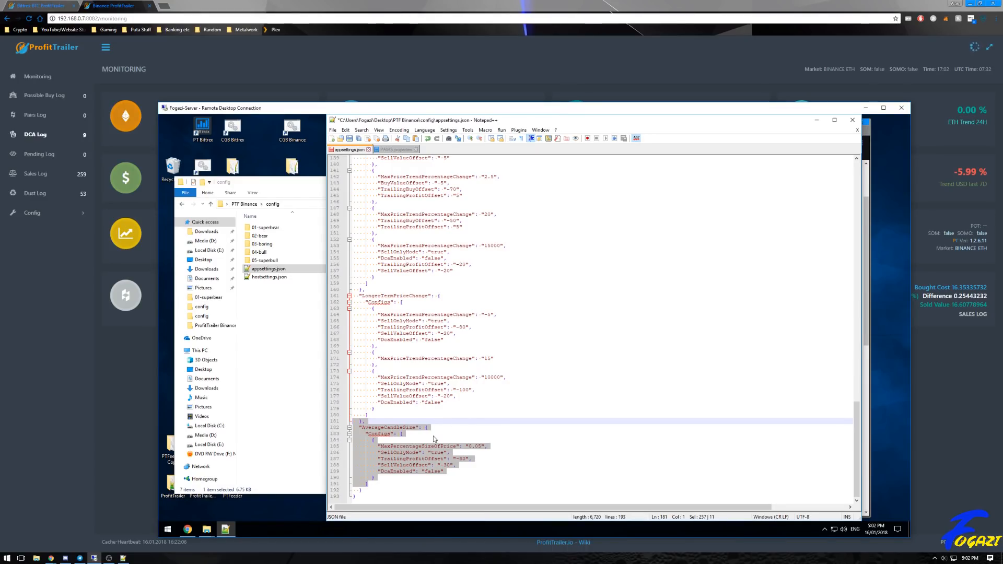
click(550, 457)
Return to the General section at the start of appsettings.json and save the file
drag(856, 480, 869, 212)
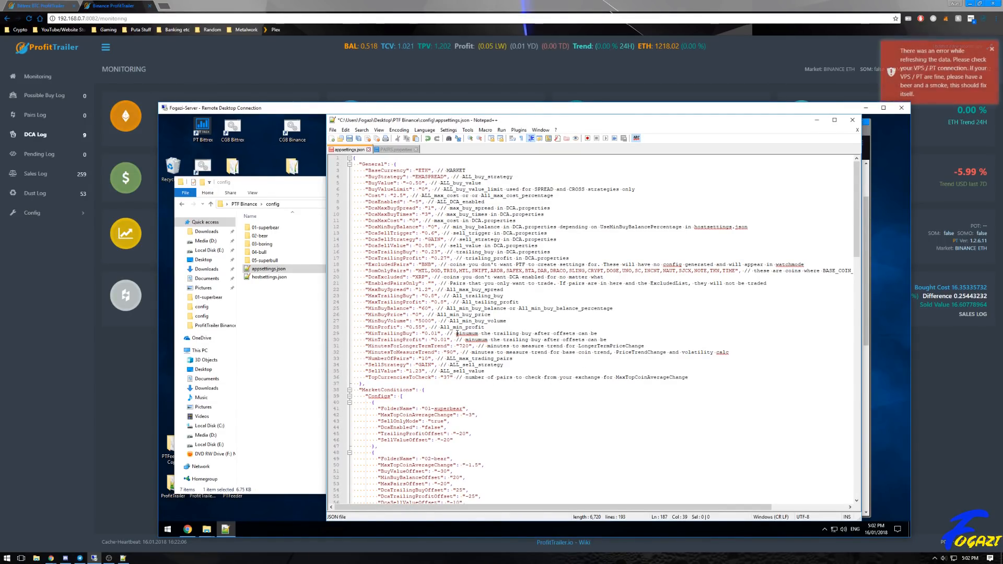
scroll(532, 410, down, 1)
scroll(532, 410, up, 1)
key(ctrl+s)
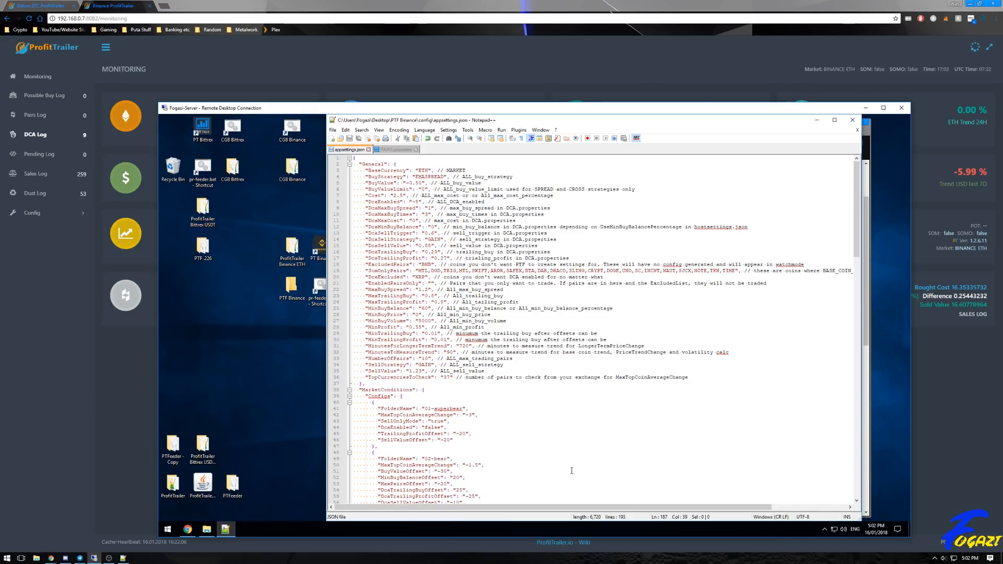
Back up DCA.properties, INDICATORS.properties and PAIRS.properties by duplicating them inside the ProfitTrailer Binance ETH trading folder
click(206, 529)
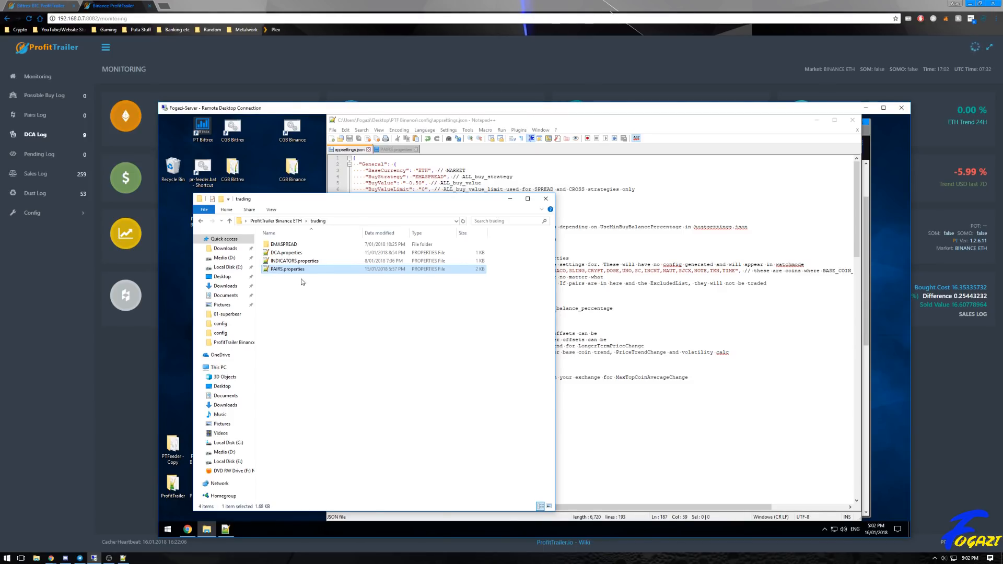
click(302, 318)
click(278, 270)
right_click(276, 269)
click(278, 313)
drag(315, 308, 282, 249)
right_click(281, 250)
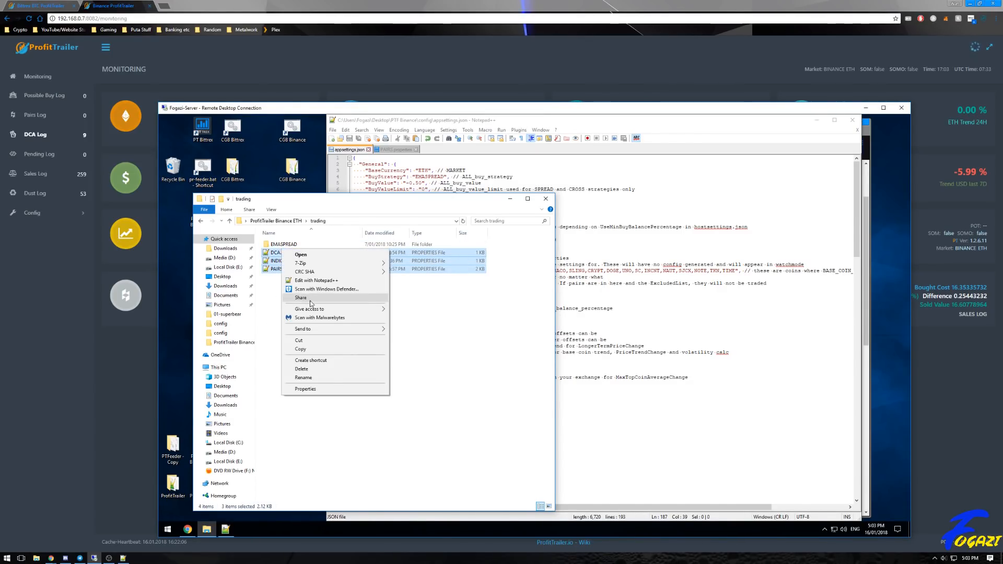
click(317, 349)
right_click(302, 341)
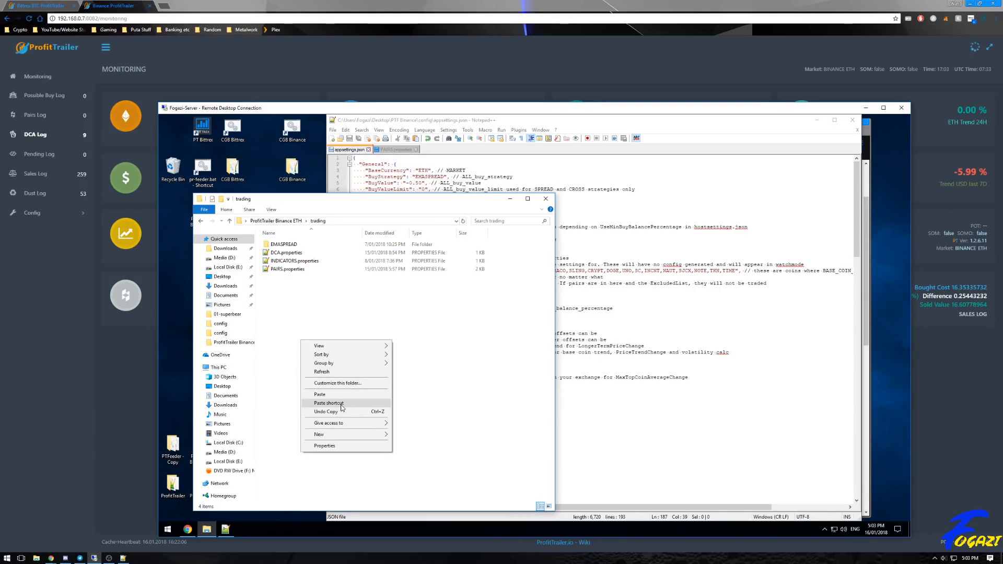
click(337, 395)
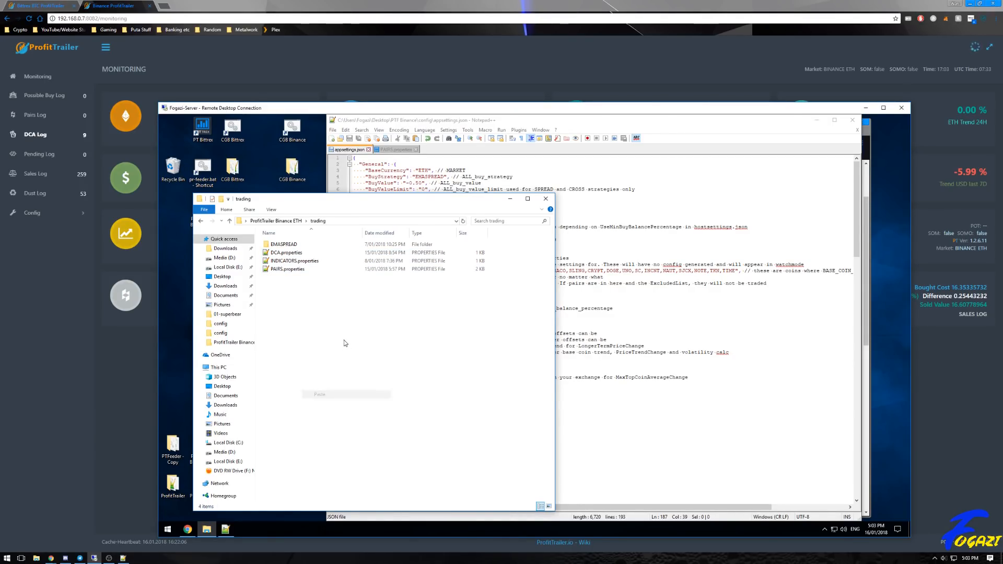
click(344, 337)
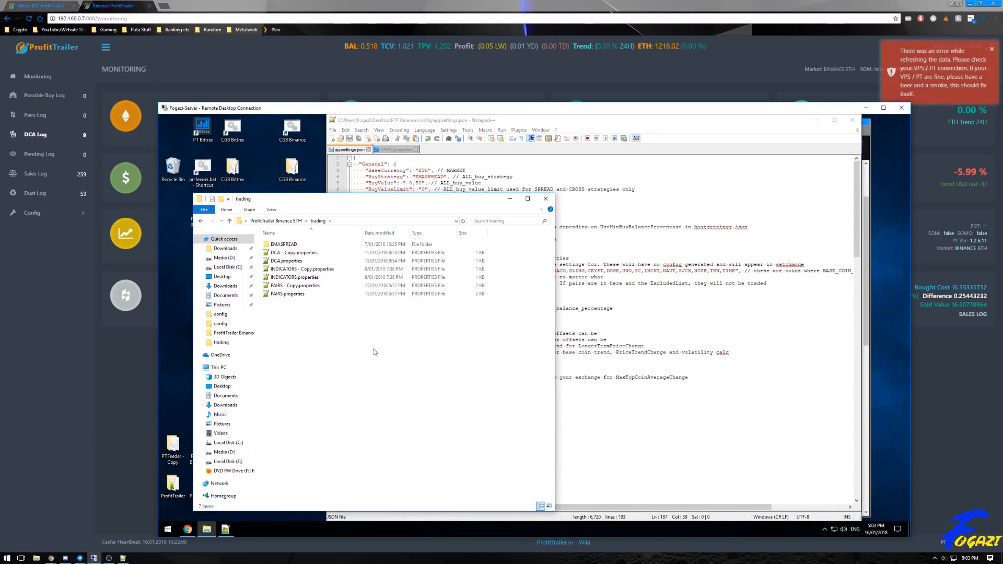
Minimize the appsettings.json editor and the wiki browser window, and move the trading folder window clear of the desktop shortcuts
click(613, 123)
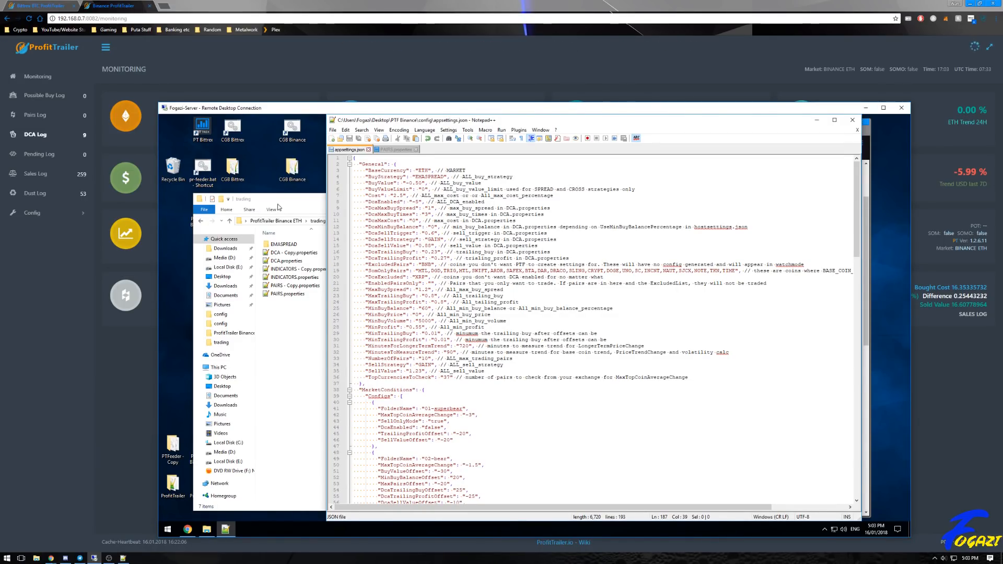
click(278, 204)
click(534, 200)
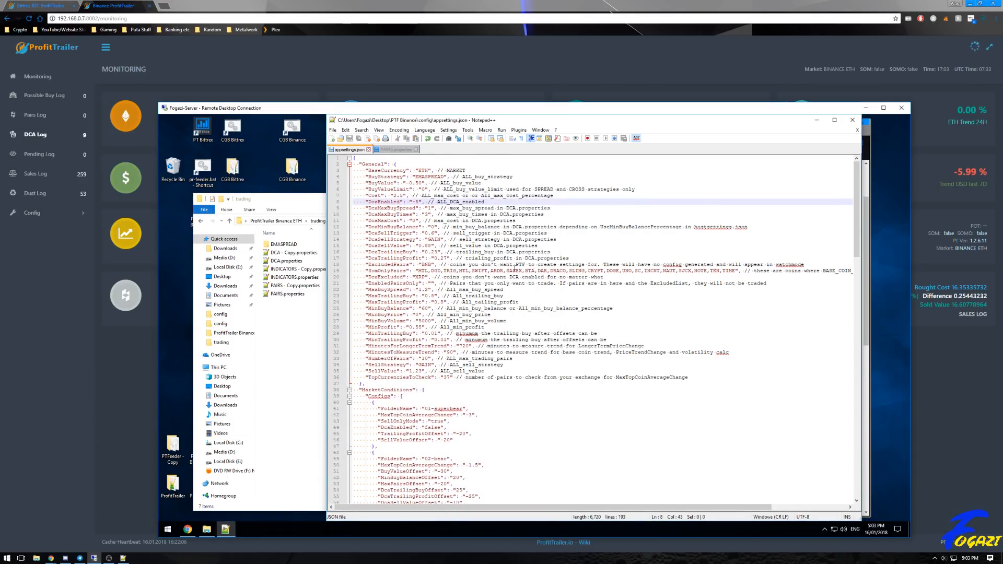
click(817, 121)
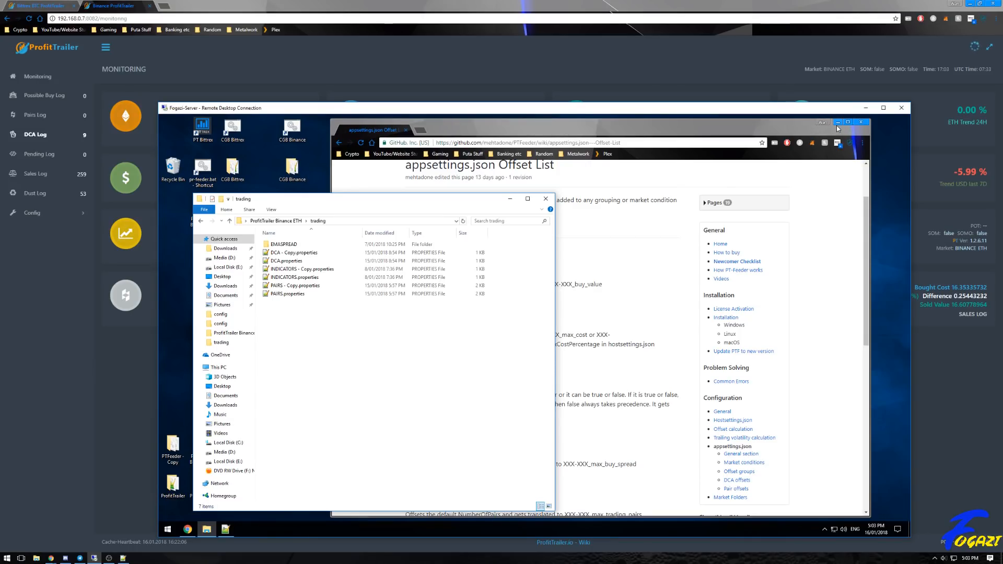
click(808, 127)
click(838, 122)
drag(282, 199, 506, 167)
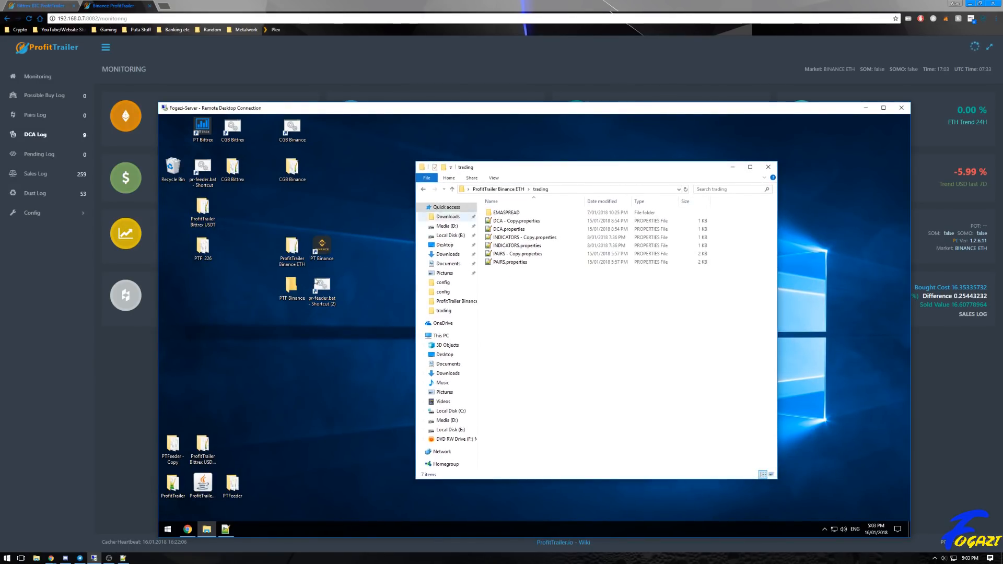
Start the Binance PT Feeder from the pr-feeder.bat - Shortcut (2) desktop shortcut and move its console window aside
double_click(322, 286)
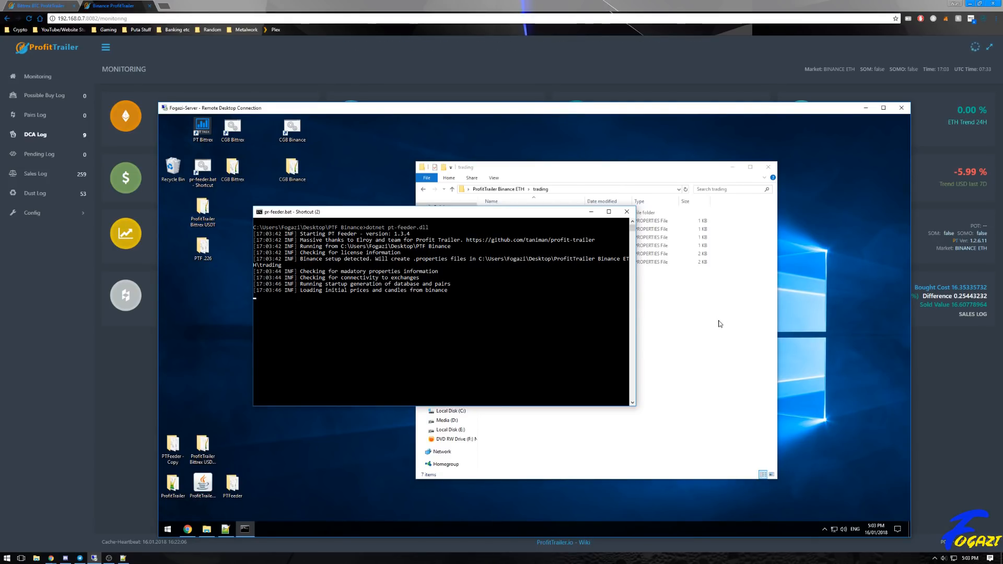
drag(462, 213, 403, 214)
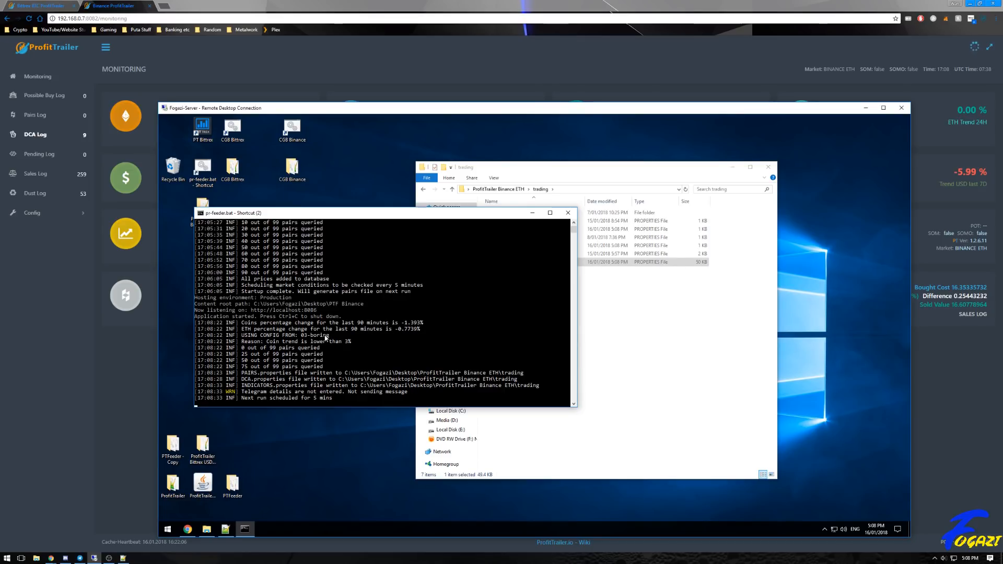
Open the regenerated PAIRS.properties from the trading folder and highlight its ALL_pending_order_wait_time and ALL_combined_cancel_pending_trigger lines
click(533, 196)
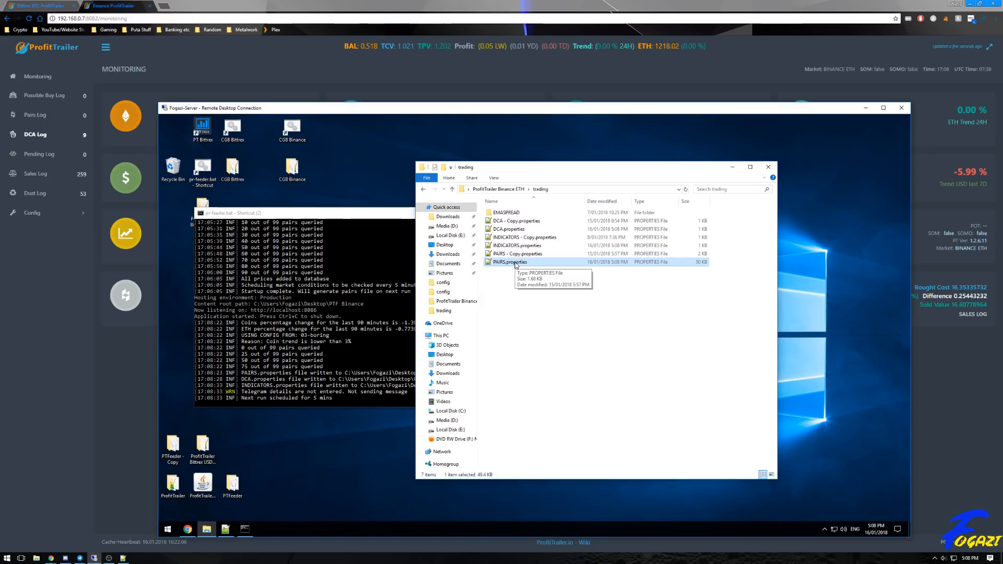
double_click(516, 263)
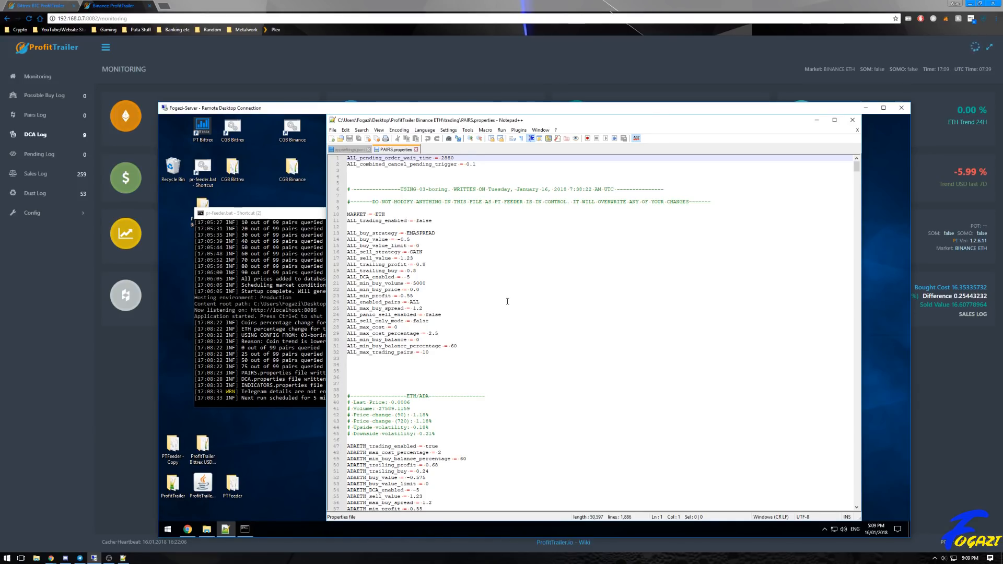
drag(352, 182, 346, 158)
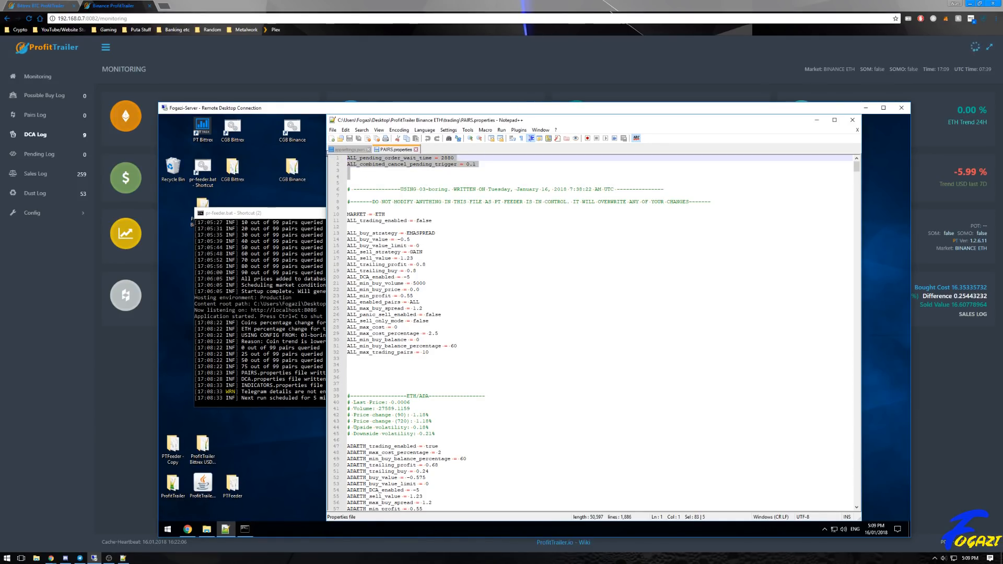
click(378, 177)
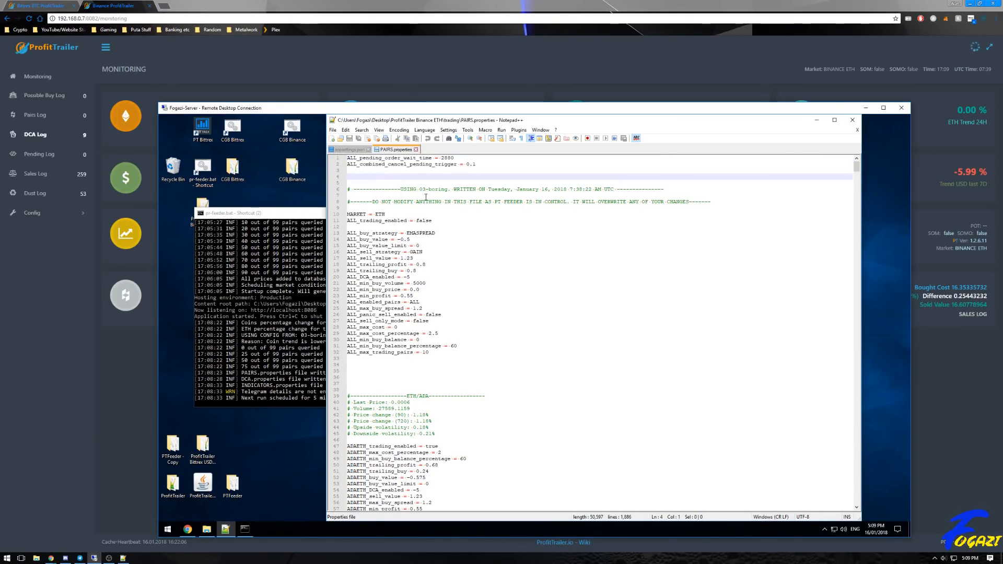
Highlight the header comment naming the configuration in use and its write time, plus the warning against modifying the file
drag(367, 188, 606, 189)
click(618, 189)
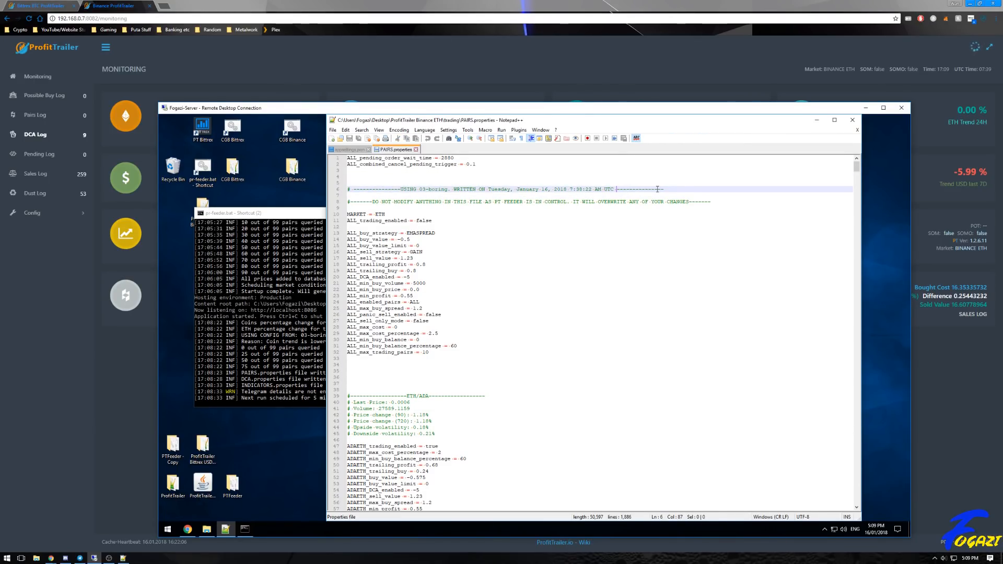
drag(402, 188, 646, 189)
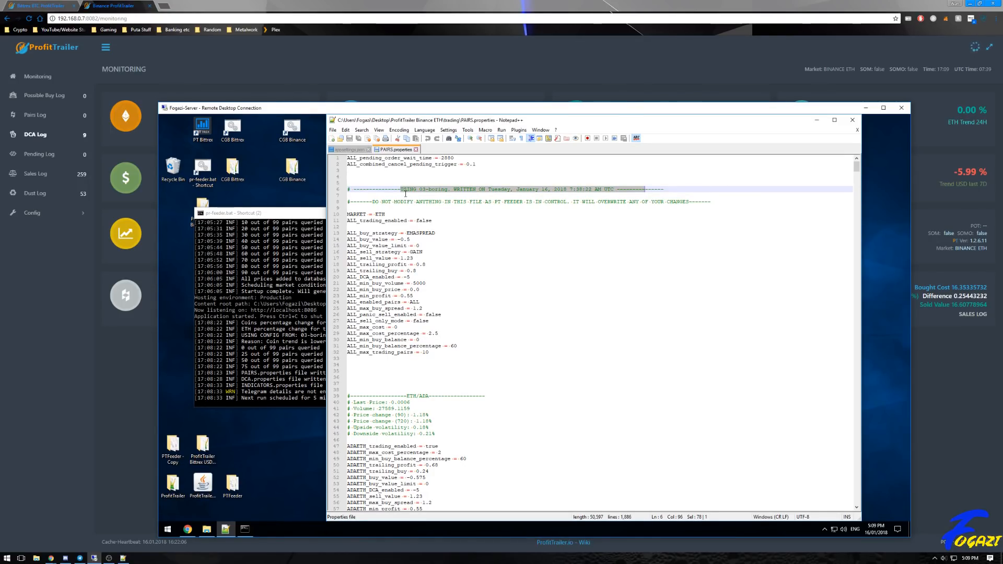
drag(402, 189, 508, 189)
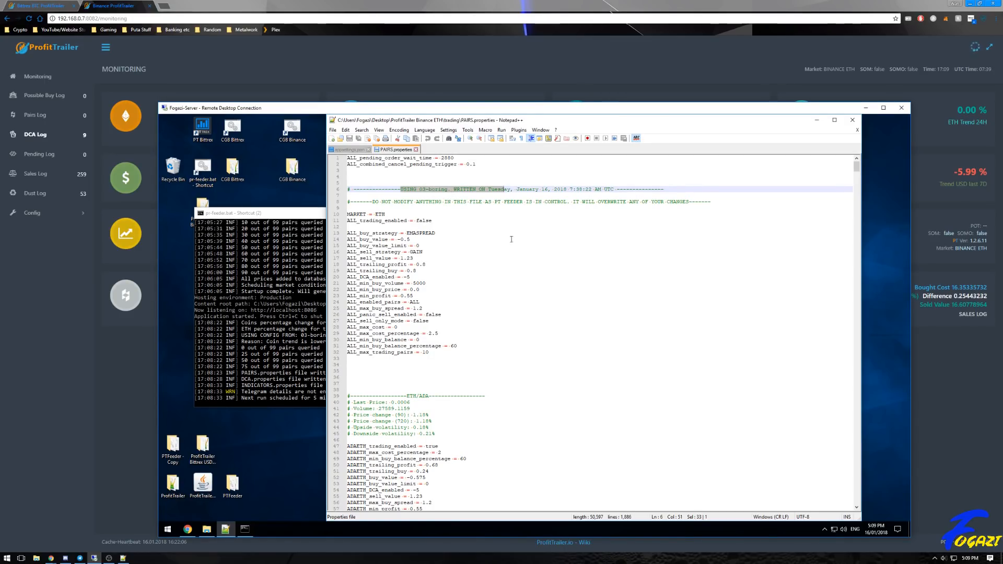
drag(373, 201, 692, 202)
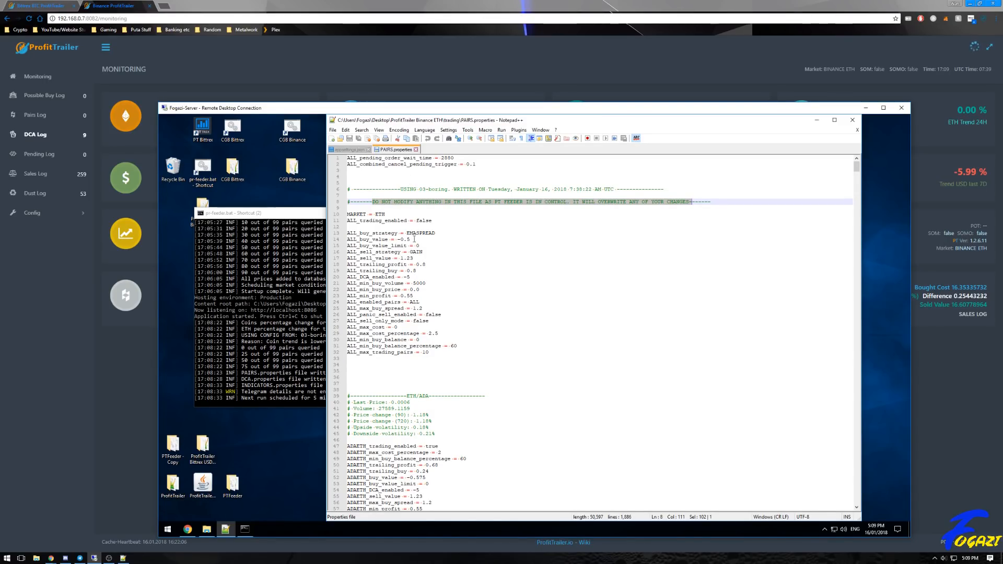
Highlight the MARKET and ALL_trading_enabled lines in PAIRS.properties
click(394, 215)
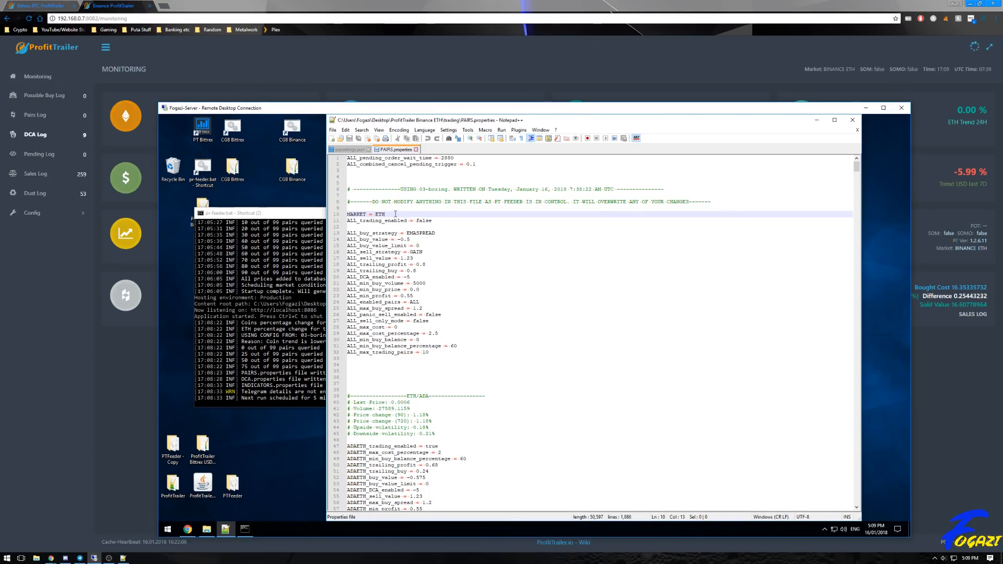
drag(395, 214, 358, 214)
drag(435, 221, 343, 222)
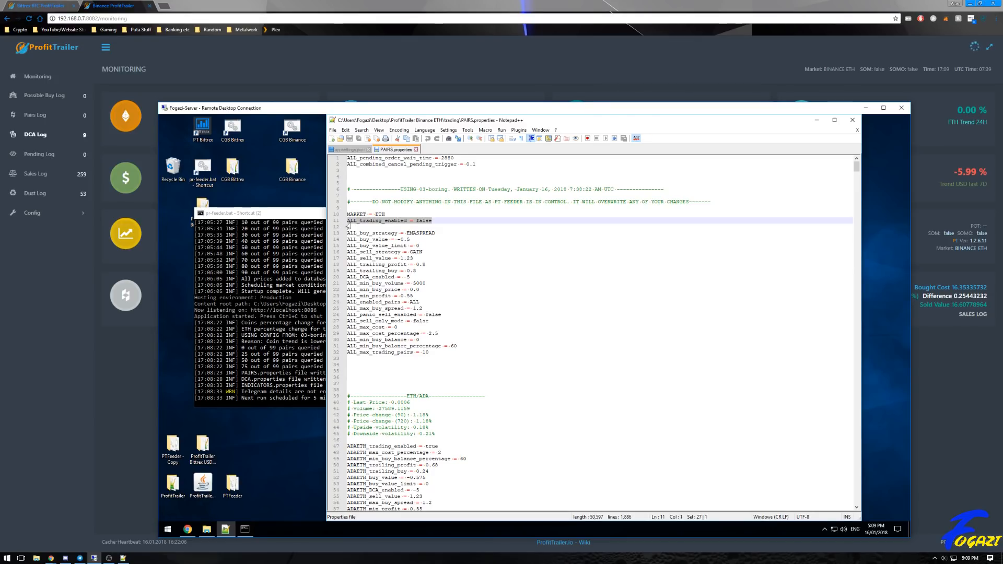
click(440, 220)
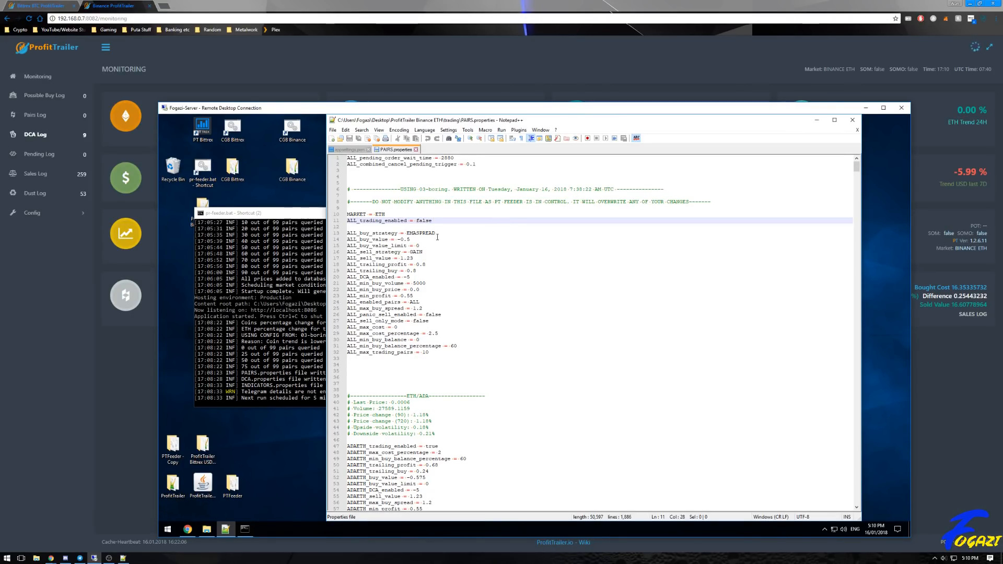
Highlight the ALL_trading_enabled line and compare the ALL_ defaults in PAIRS.properties with the General group of appsettings.json
drag(450, 221, 354, 220)
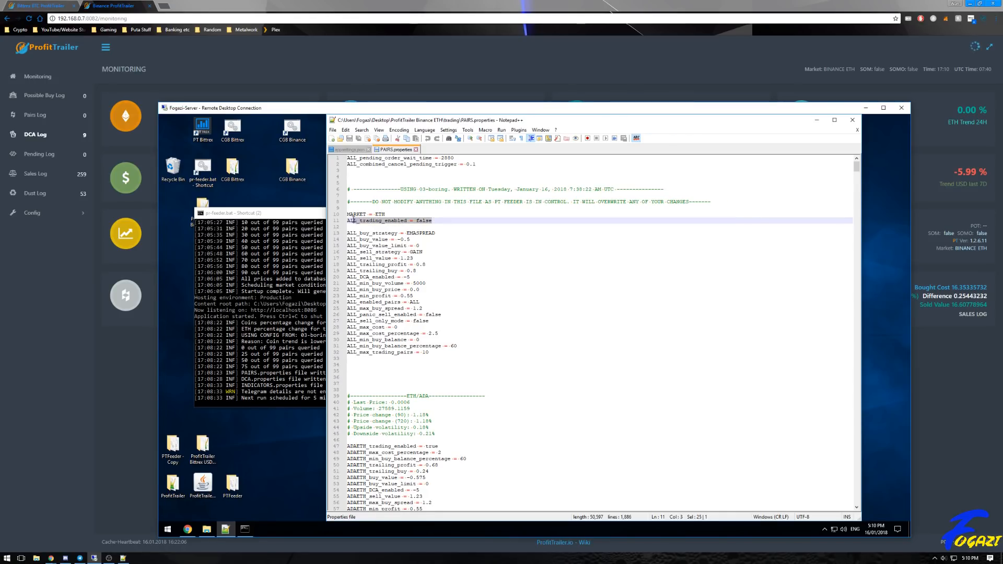
click(446, 221)
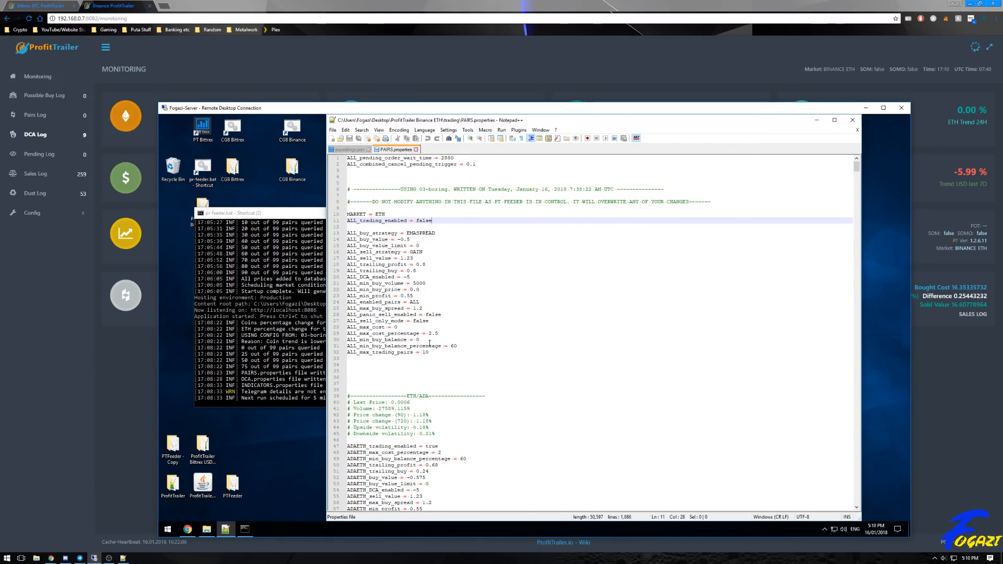
click(358, 150)
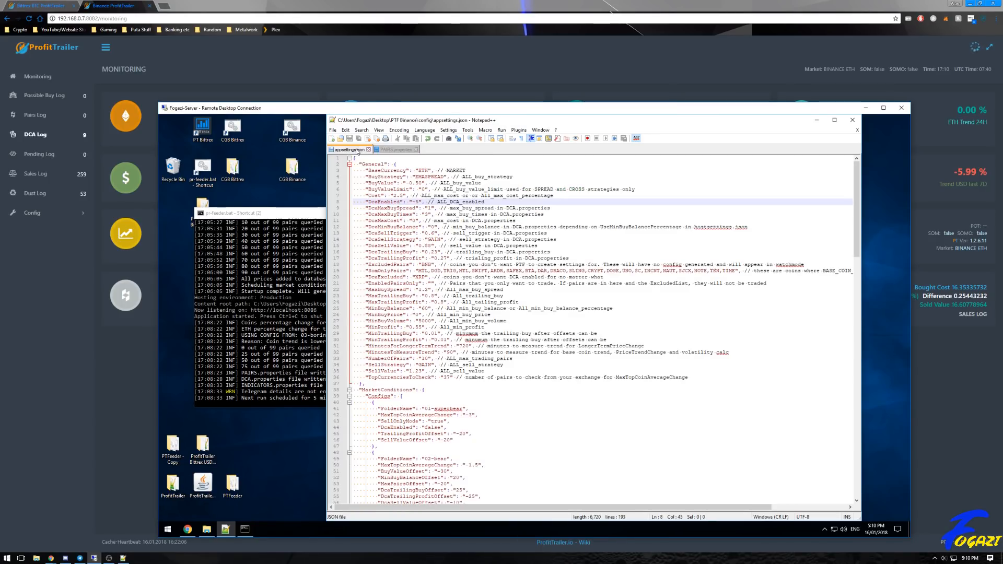
click(396, 149)
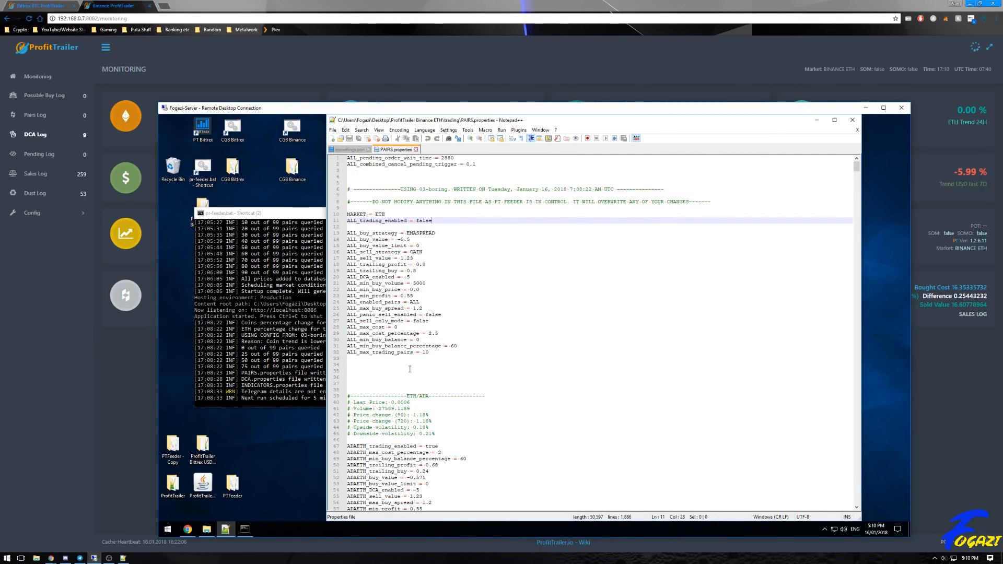
Skim the individual pair blocks in PAIRS.properties from ETH/ADA to ETH/APPC
scroll(488, 366, down, 1)
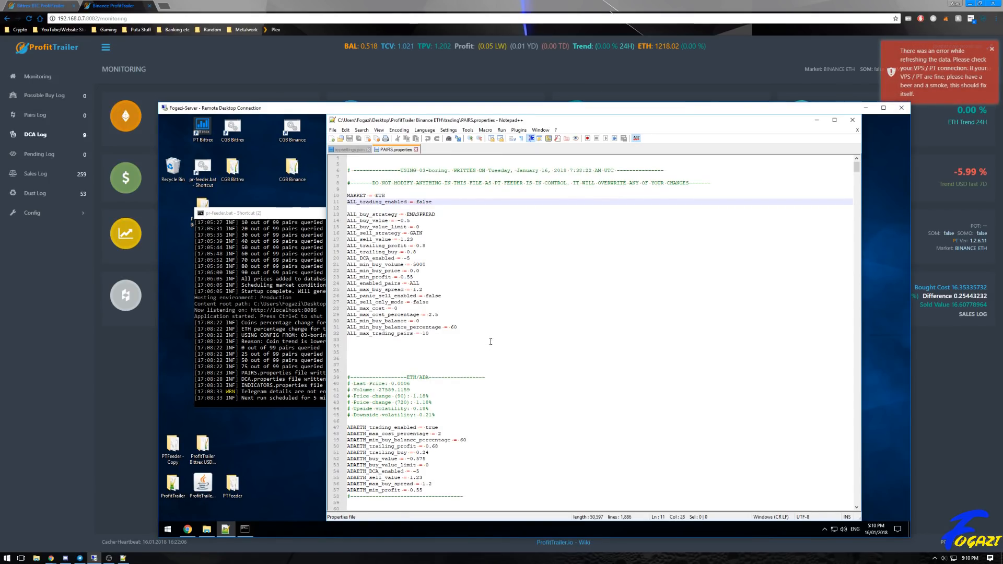
scroll(487, 360, down, 4)
scroll(488, 340, down, 5)
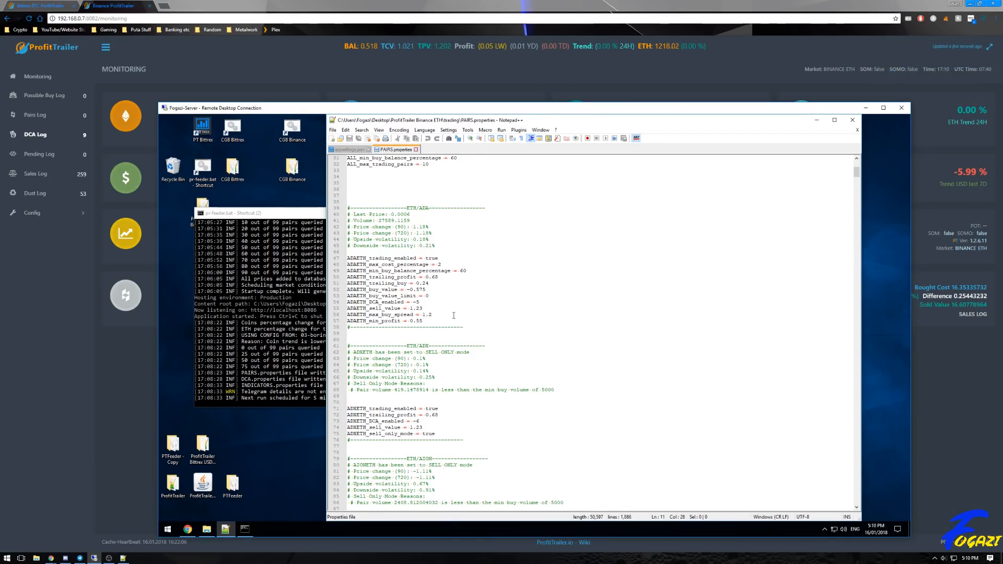
scroll(470, 261, down, 3)
scroll(481, 287, down, 7)
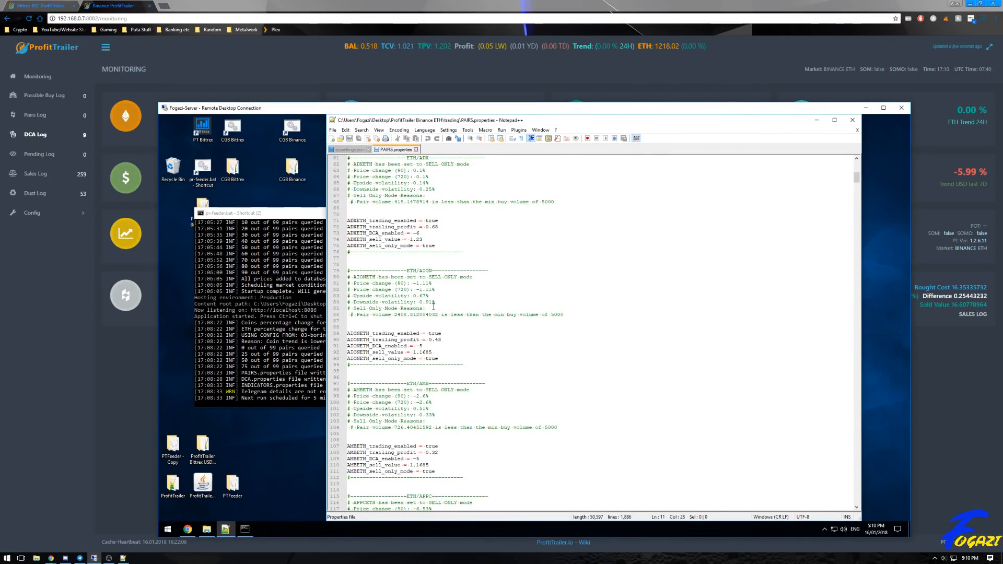
scroll(436, 397, up, 7)
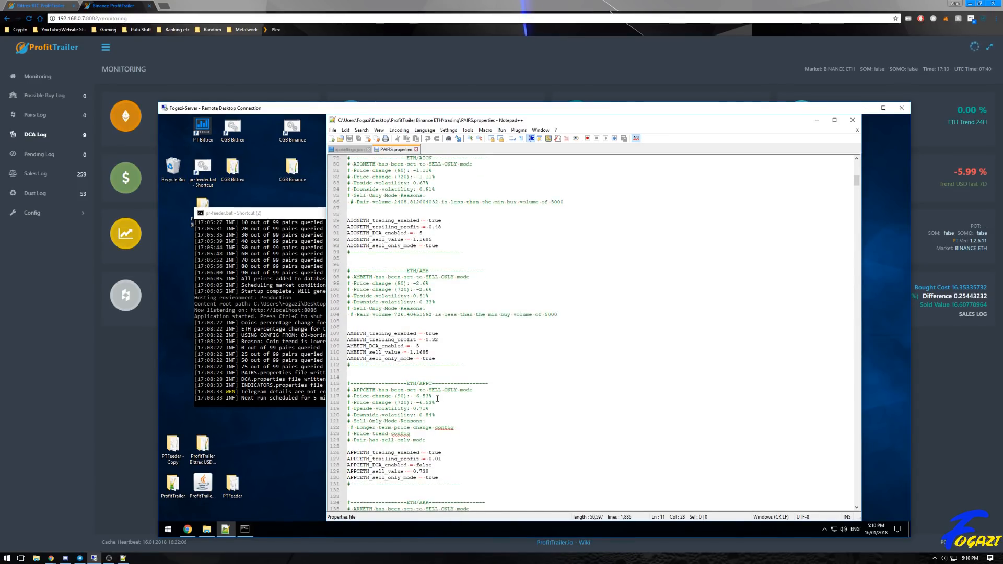
Return to the ETH/ADA block and highlight its price change and volatility comment lines
scroll(489, 376, up, 4)
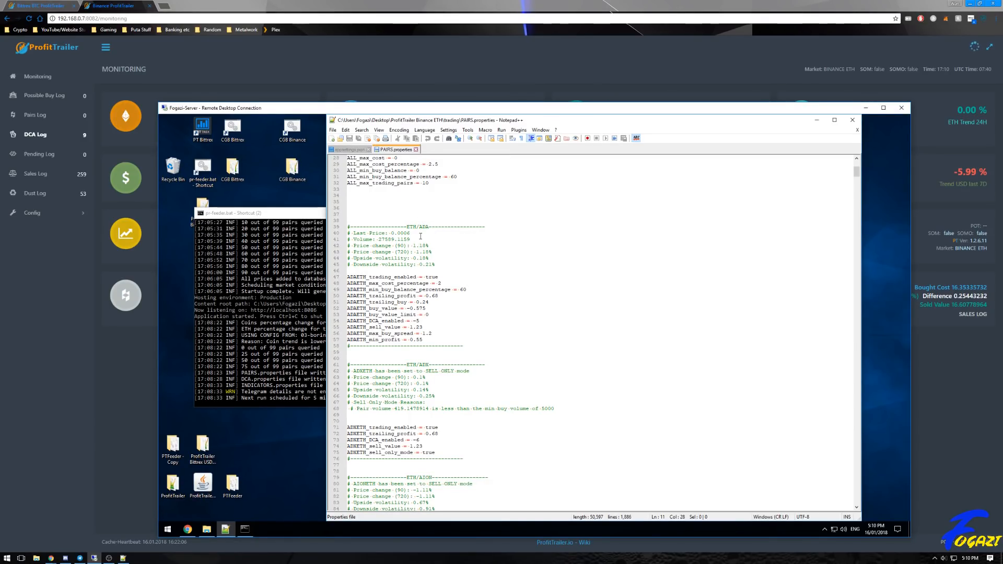
drag(450, 265, 437, 242)
click(473, 252)
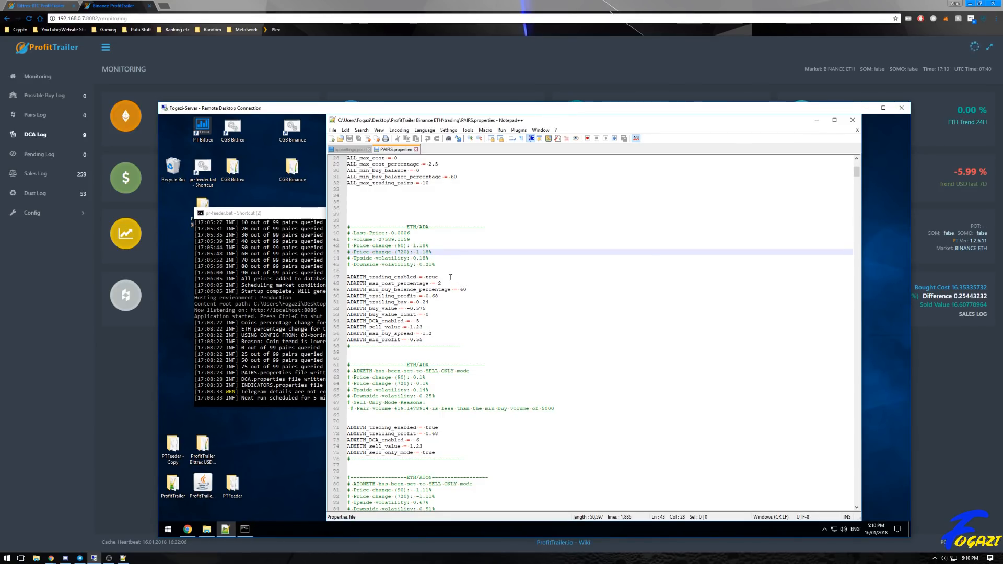
Compare ADAETH_max_cost_percentage in the ETH/ADA block with the default ALL_max_cost_percentage line
click(448, 283)
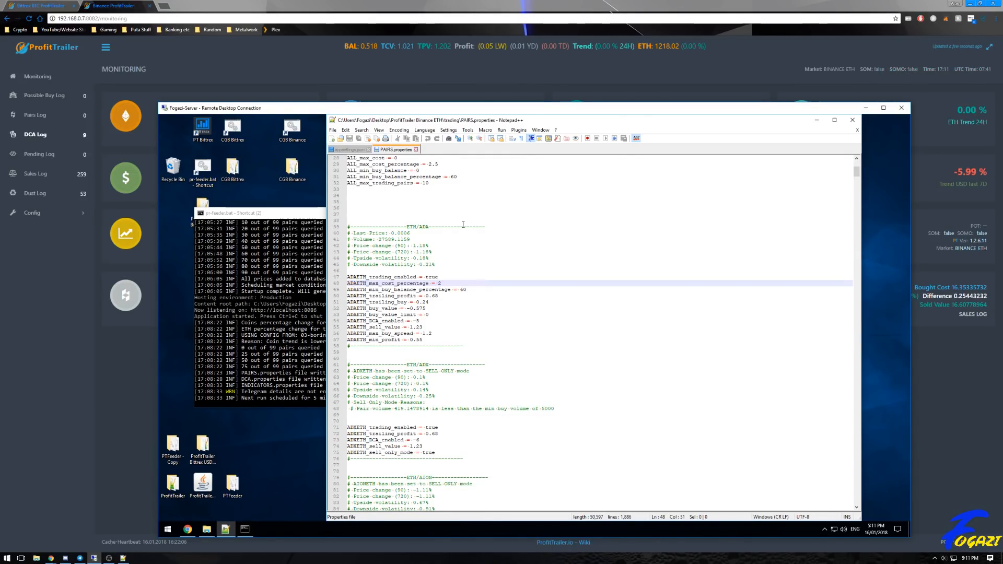
scroll(462, 220, up, 7)
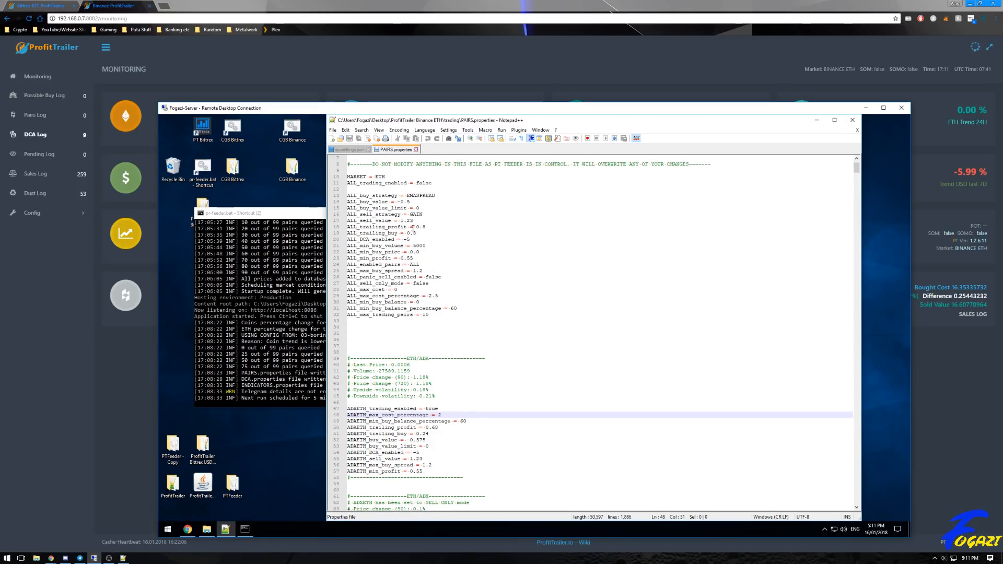
click(444, 296)
scroll(463, 315, down, 6)
click(444, 302)
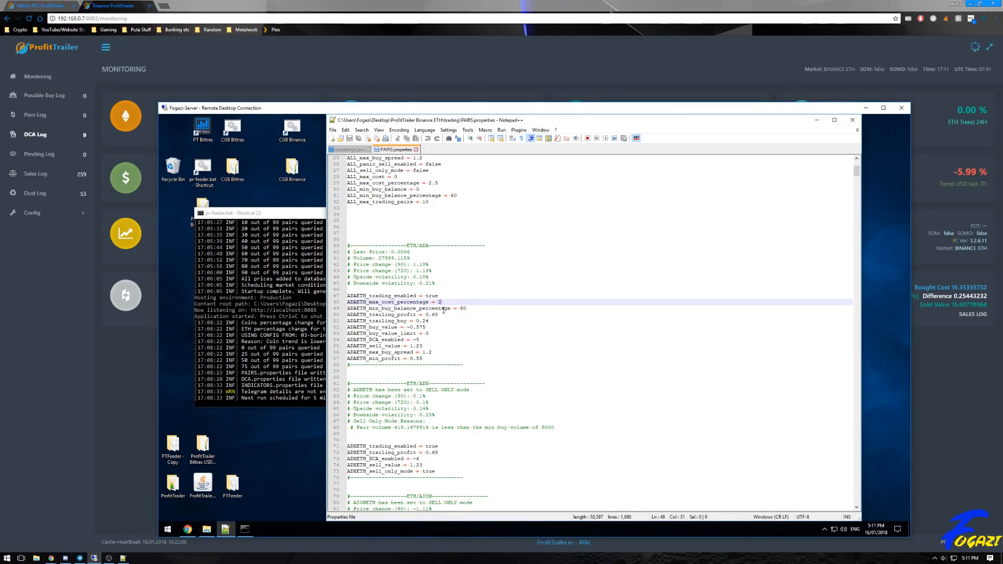
scroll(438, 318, down, 1)
scroll(452, 326, down, 2)
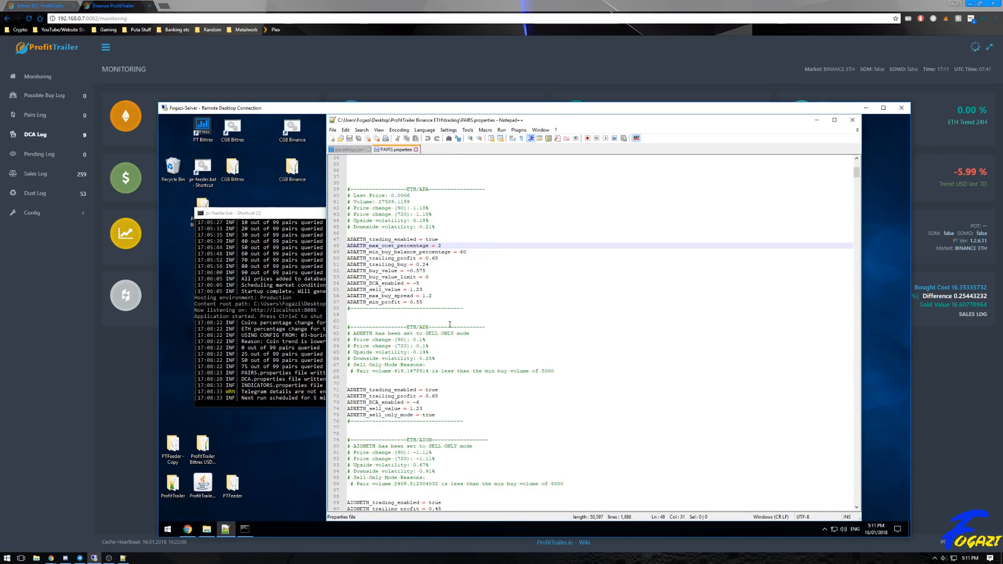
Highlight the ETH/ADA settings from ADAETH_min_buy_balance_percentage down to ADAETH_min_profit
click(475, 251)
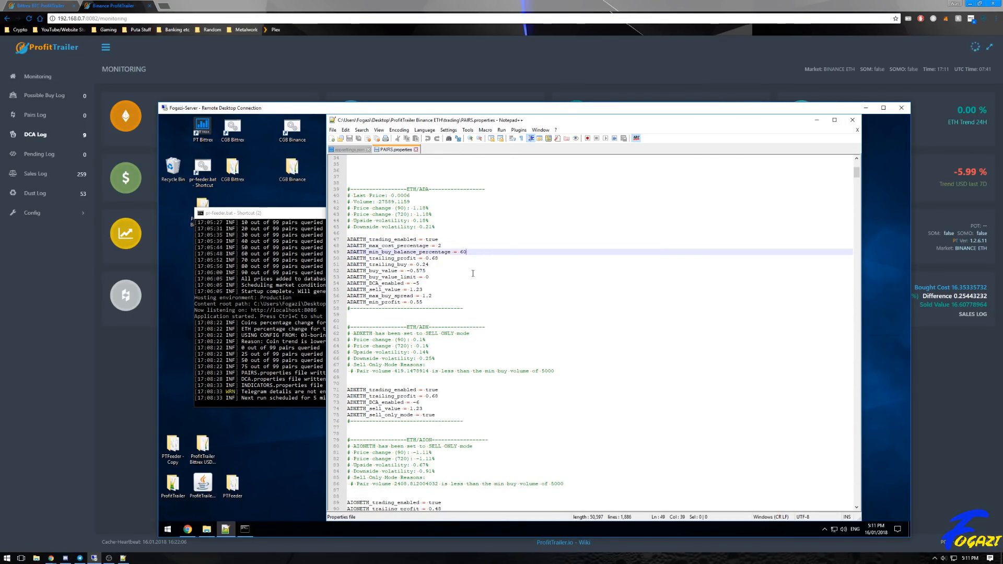
drag(471, 251, 434, 302)
click(453, 276)
click(448, 258)
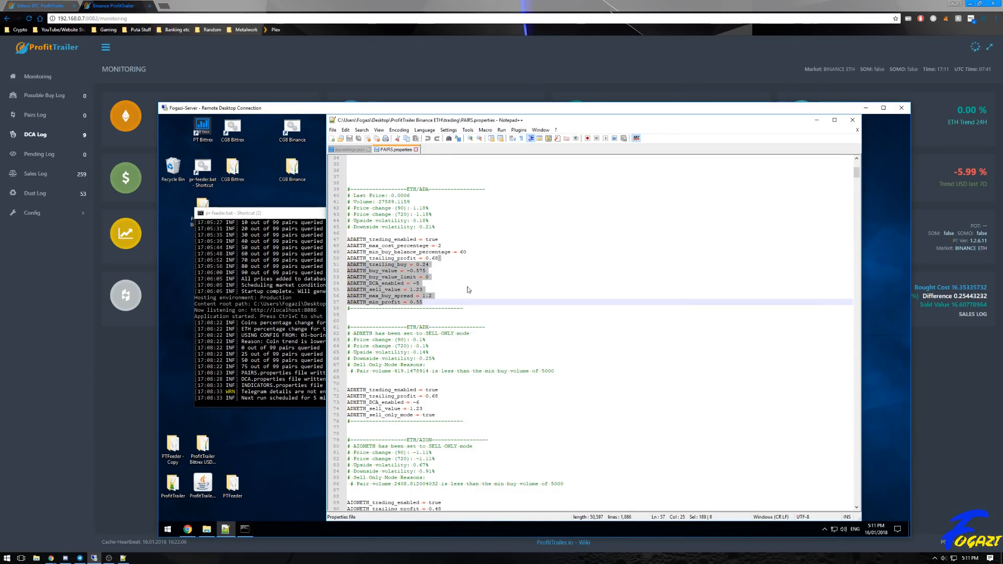
click(450, 283)
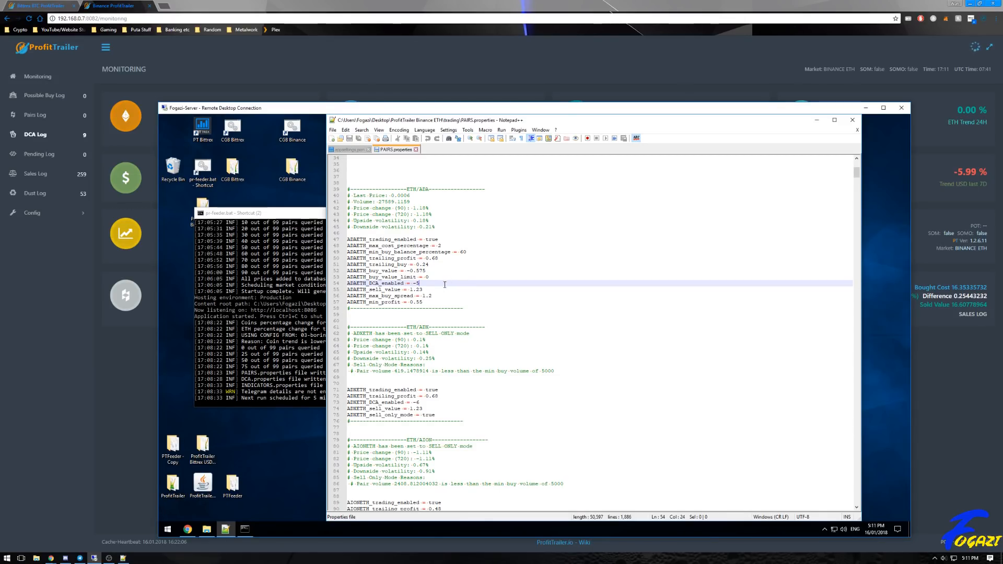
Highlight the decimal digits of the ADAETH_buy_value setting and mark the ADAETH_sell_value line
click(428, 271)
drag(416, 271, 423, 271)
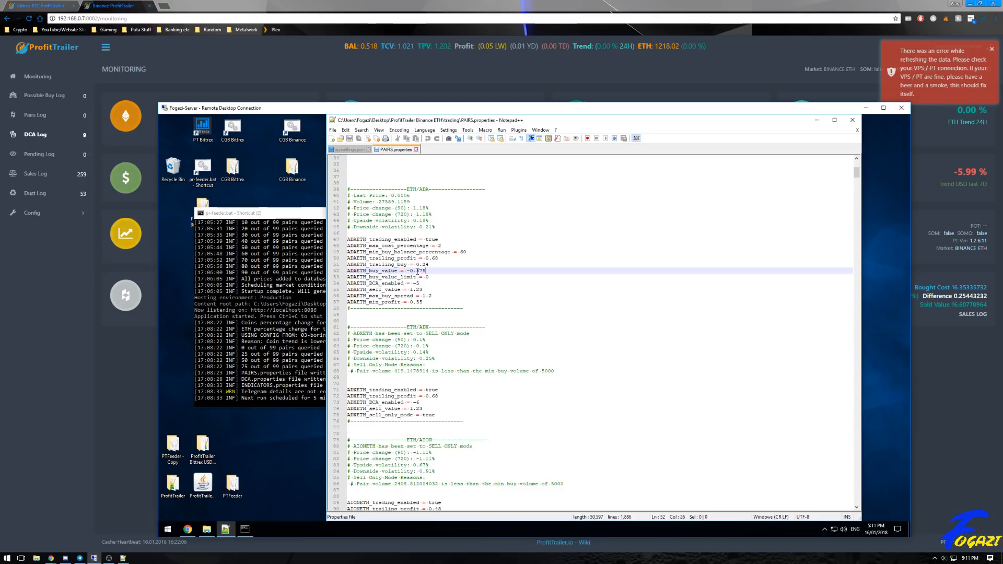
double_click(425, 272)
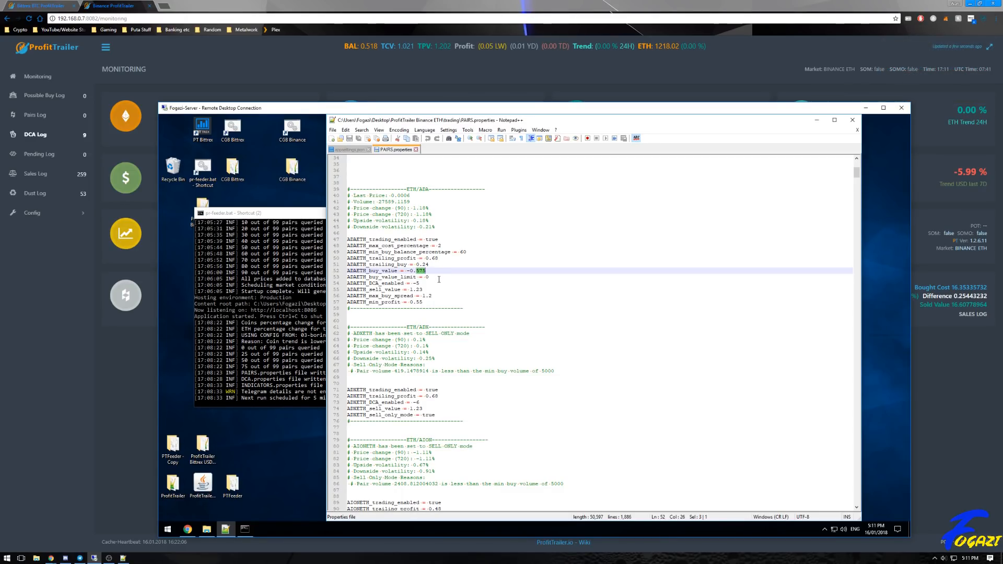
click(437, 289)
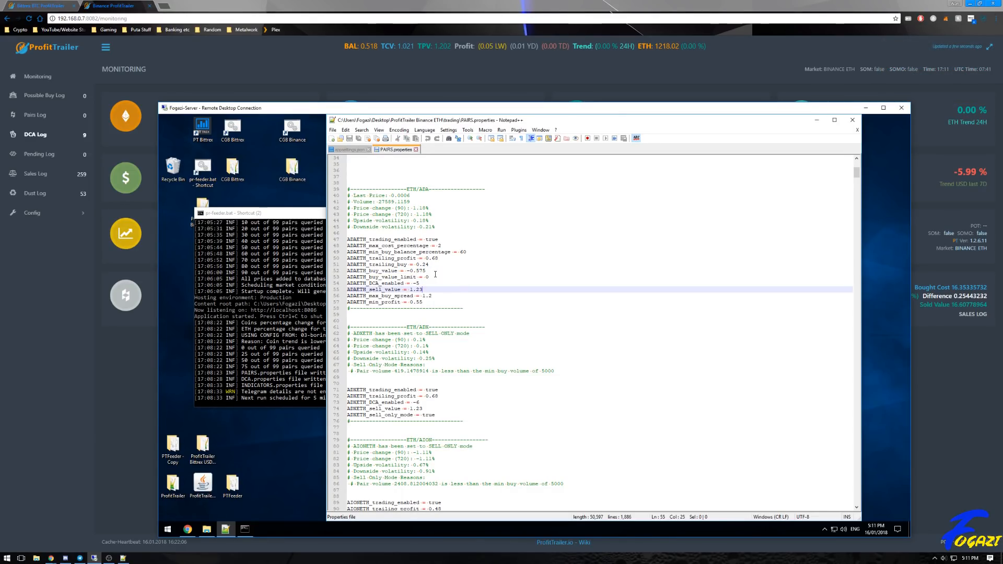
Highlight the ETH/ADA settings block from its closing separator up to the ADAETH_min_buy_balance_percentage line
scroll(451, 296, down, 2)
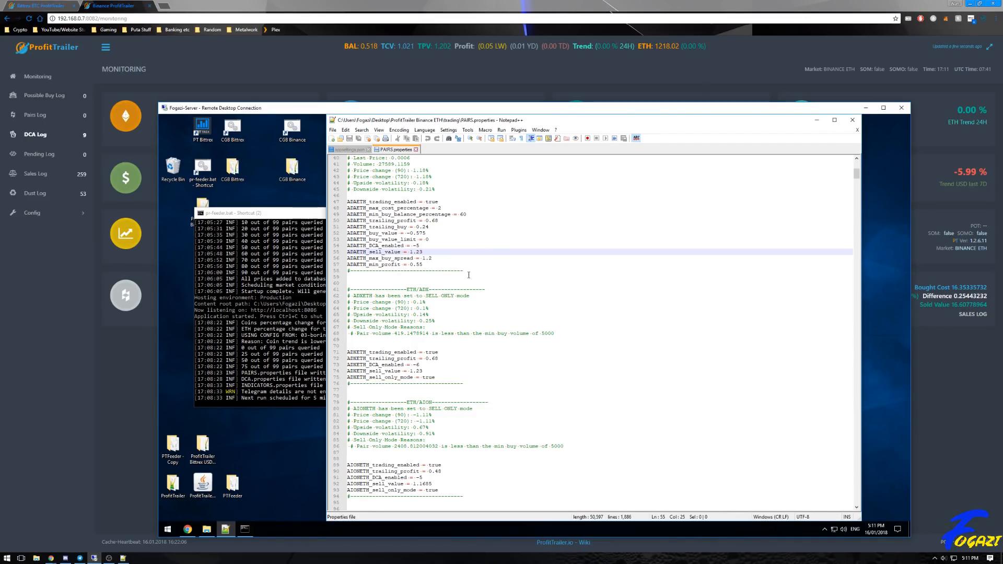
scroll(470, 256, down, 2)
drag(465, 233, 392, 178)
click(437, 215)
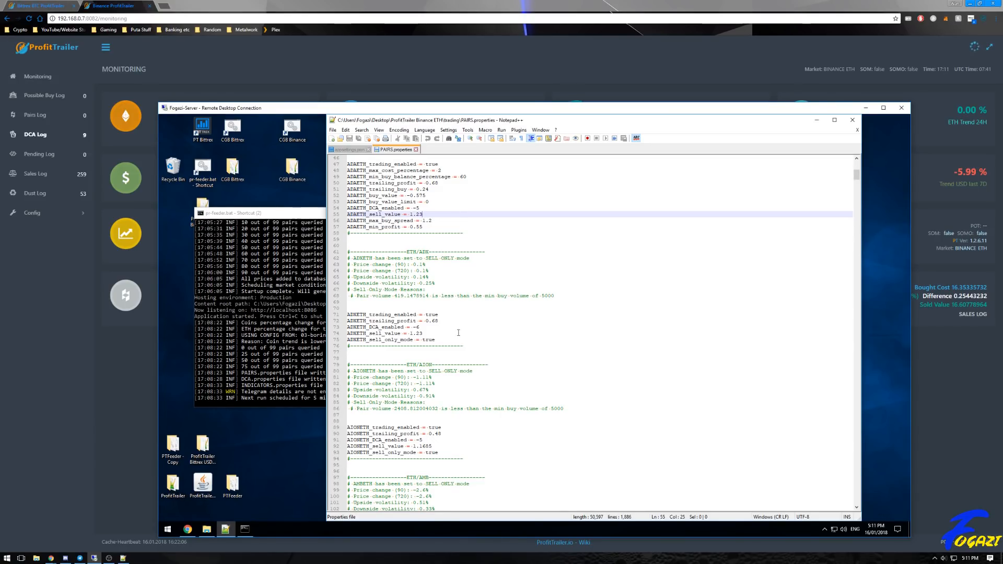
Go to the ETH/APPC block and highlight its Sell Only Mode Reasons heading and the longer term price change reason
scroll(459, 309, down, 11)
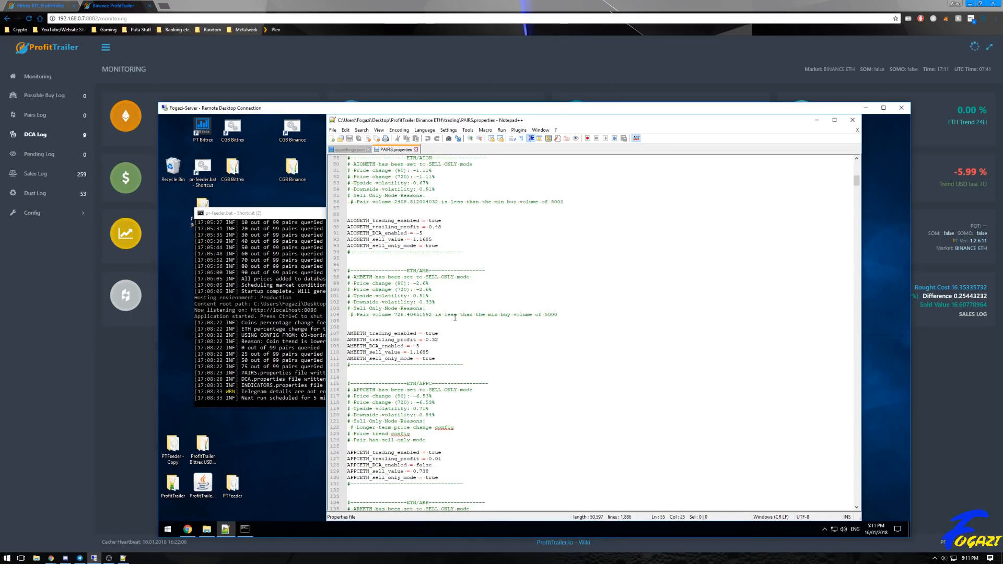
scroll(455, 318, down, 4)
scroll(451, 312, down, 3)
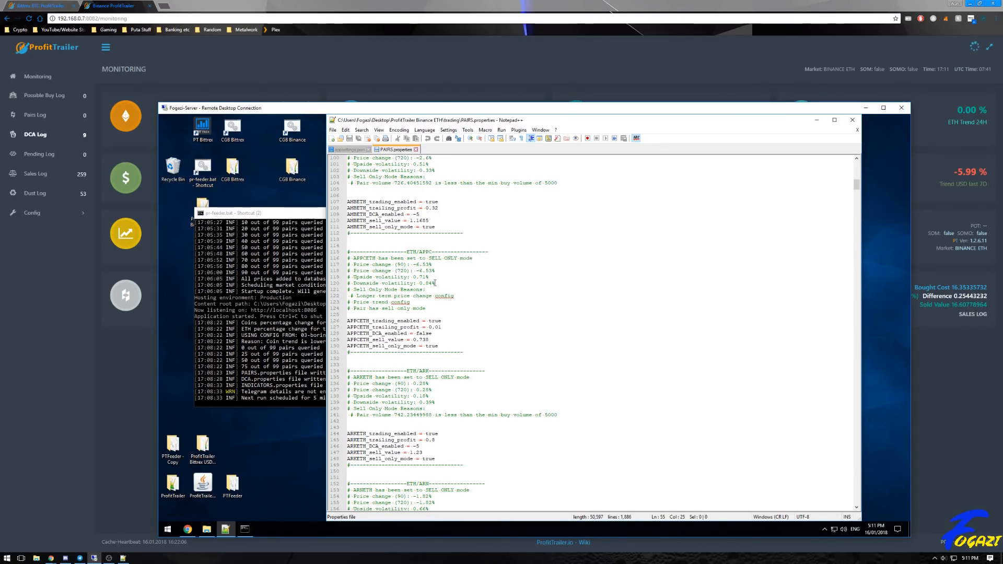
drag(353, 291, 426, 290)
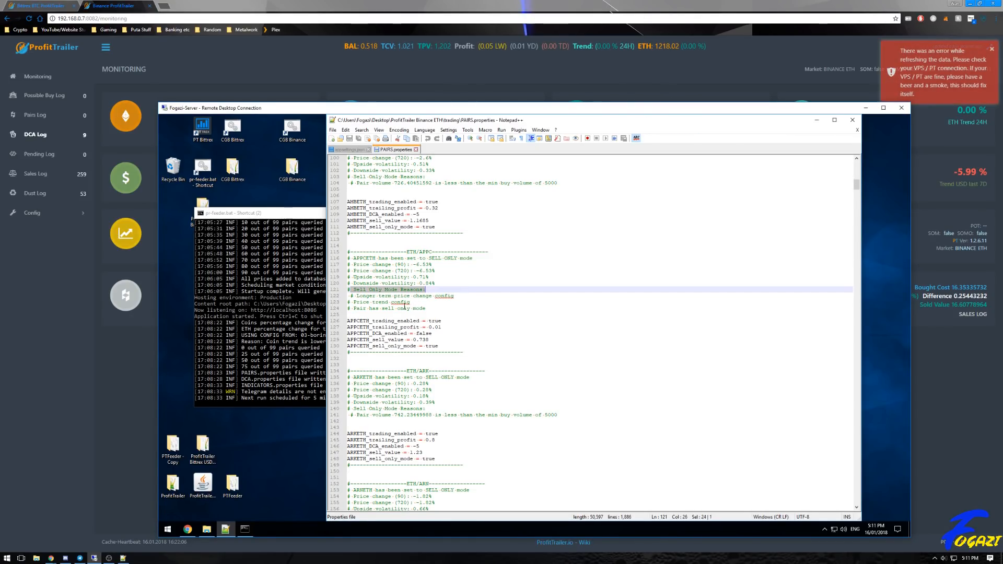
drag(359, 295, 387, 298)
click(463, 310)
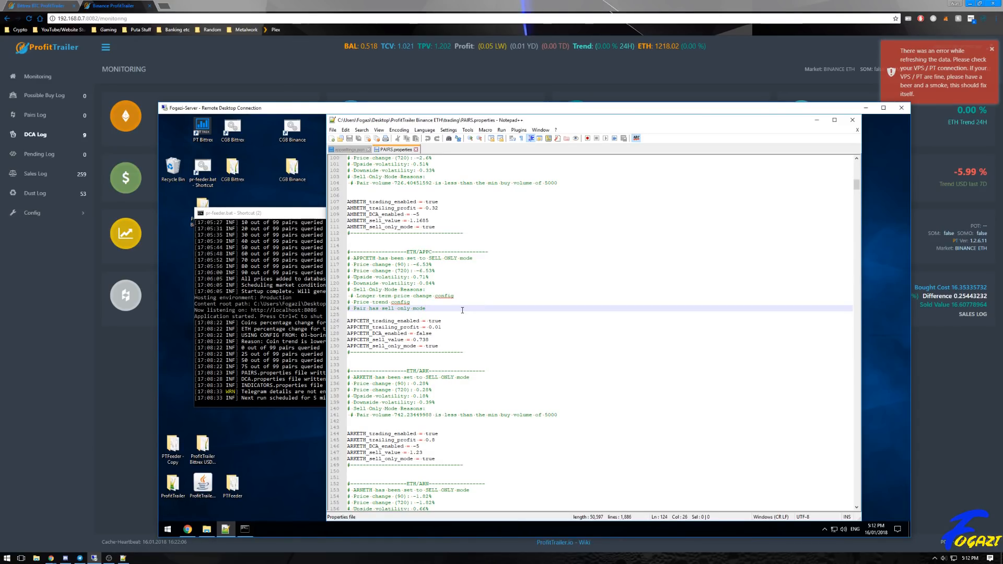
Highlight the full list of ETH/APPC sell-only reasons: longer term price change, price trend and pair sell only mode
drag(462, 311, 362, 301)
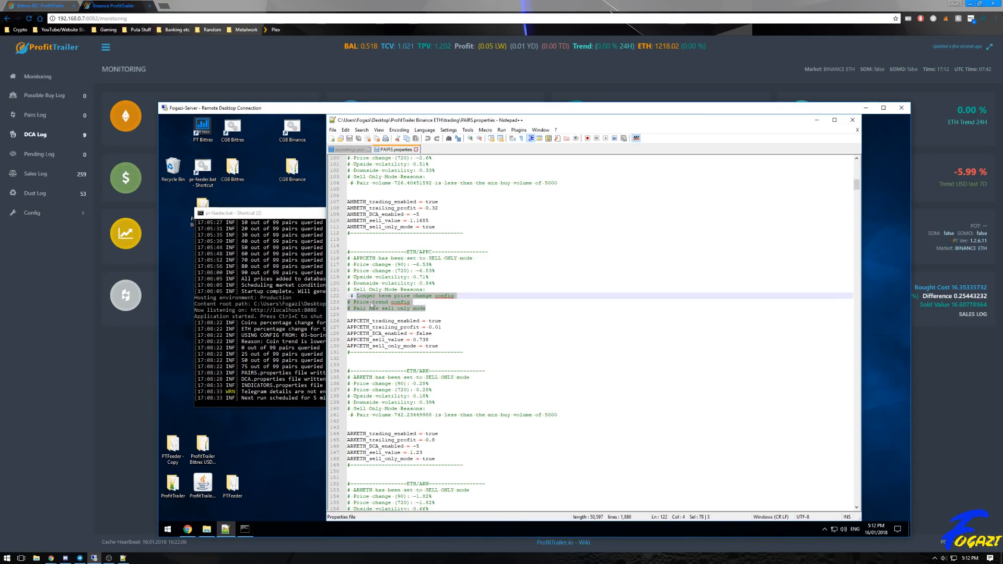
click(431, 313)
drag(427, 304, 355, 290)
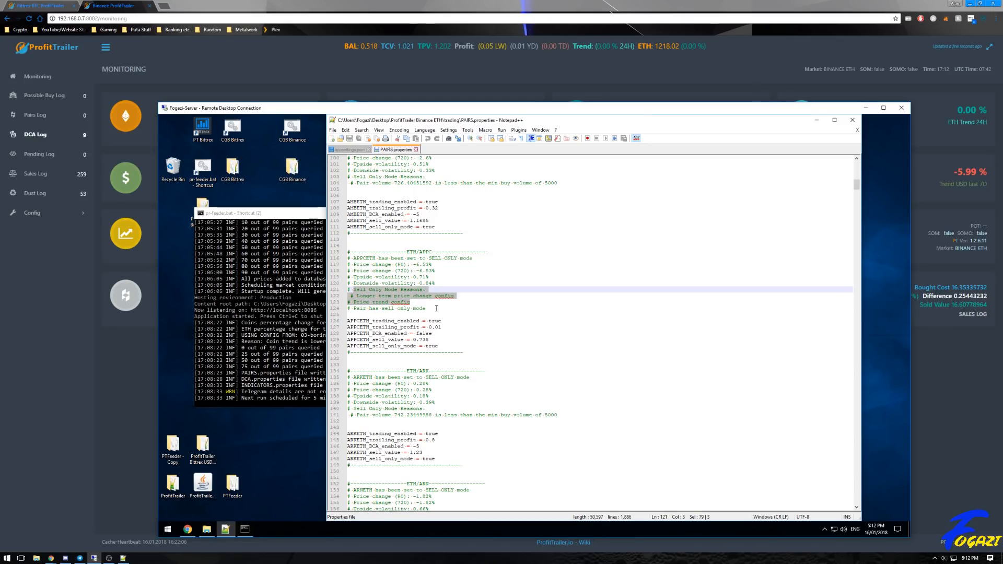
click(437, 308)
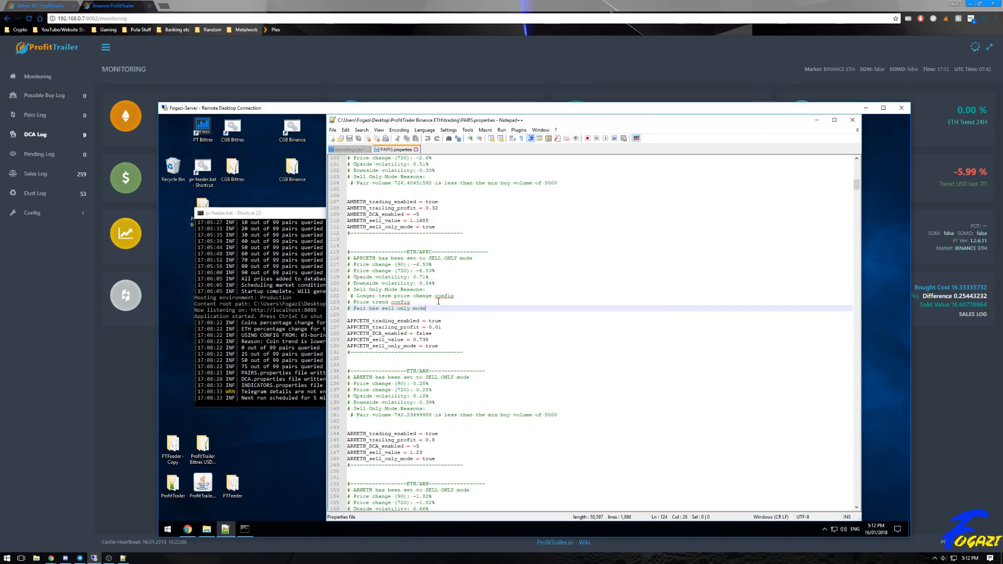
drag(438, 301, 387, 289)
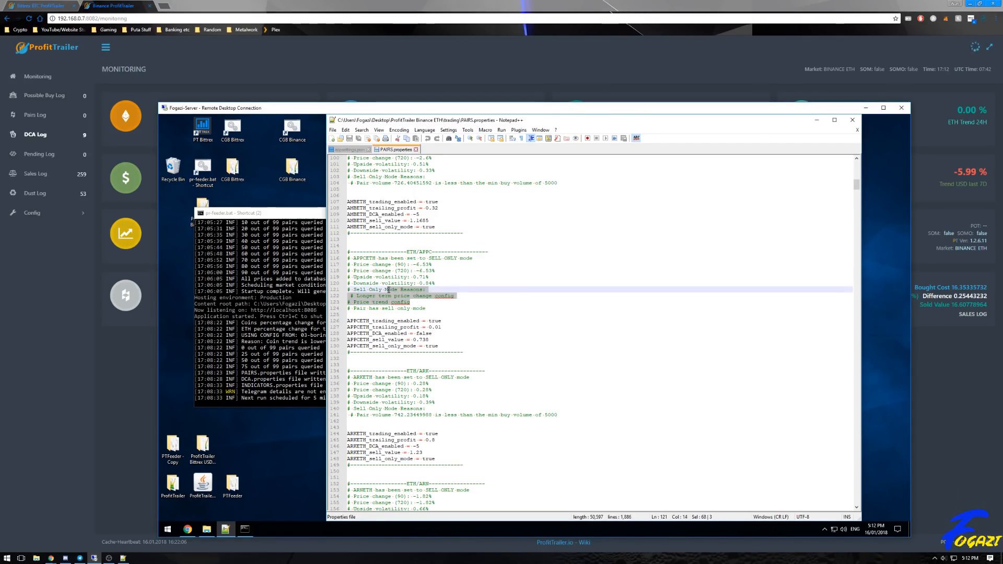
click(442, 278)
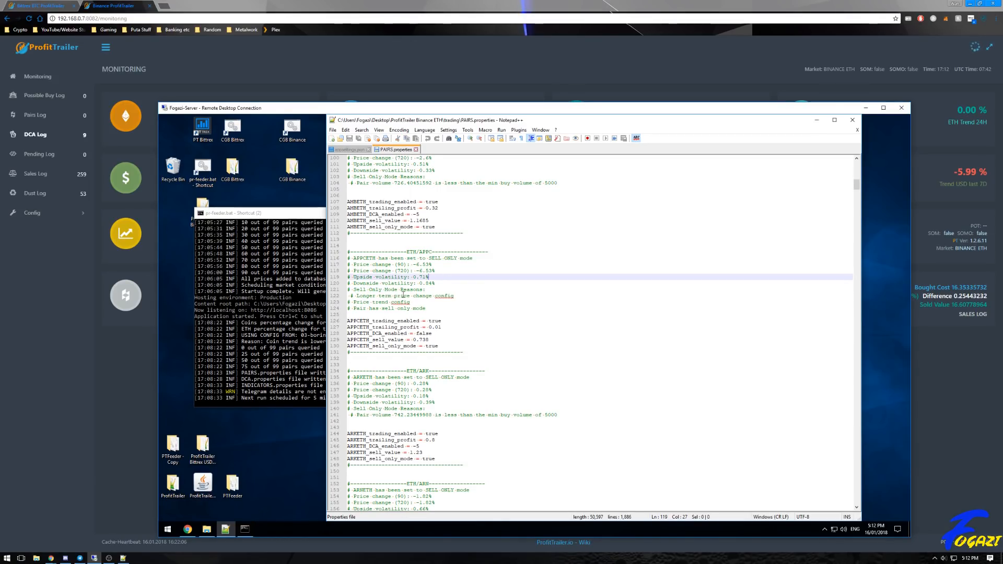
Highlight ETH/APPC's 90 and 720 price change lines and compare them with the PriceTrendChange and LongerTermPriceChange groups in appsettings.json
drag(436, 271, 389, 265)
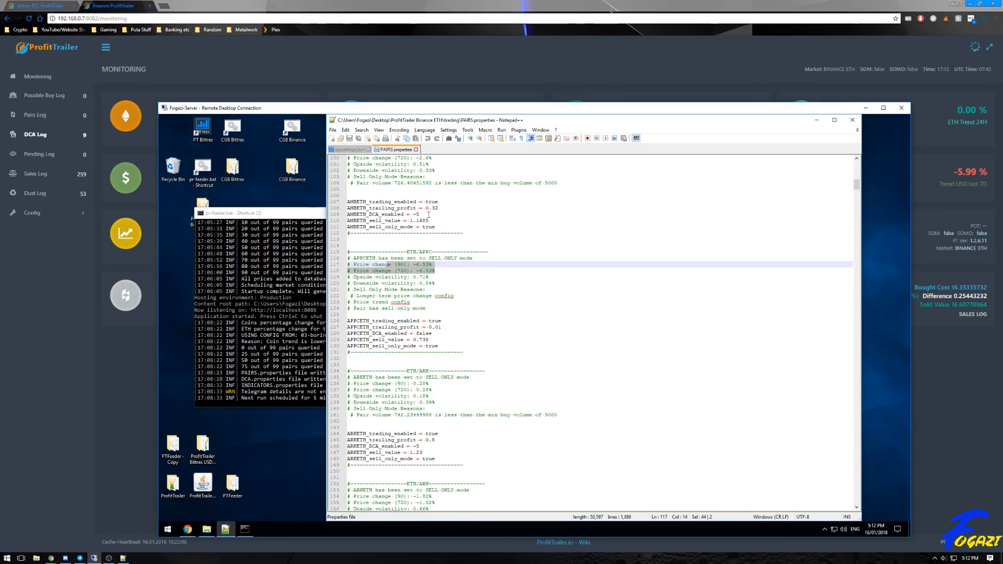
click(353, 149)
drag(855, 217, 850, 473)
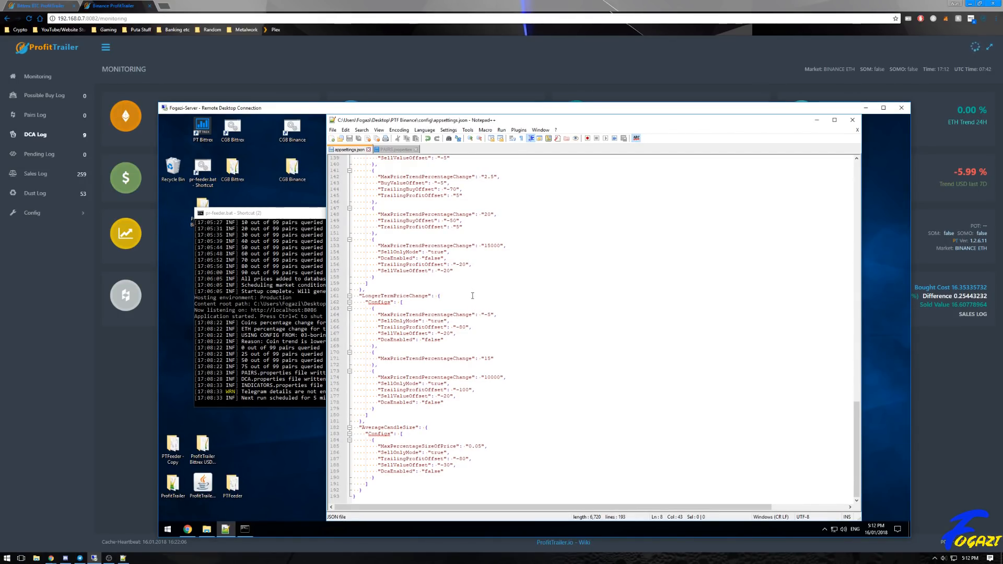
scroll(472, 297, up, 2)
scroll(468, 299, up, 4)
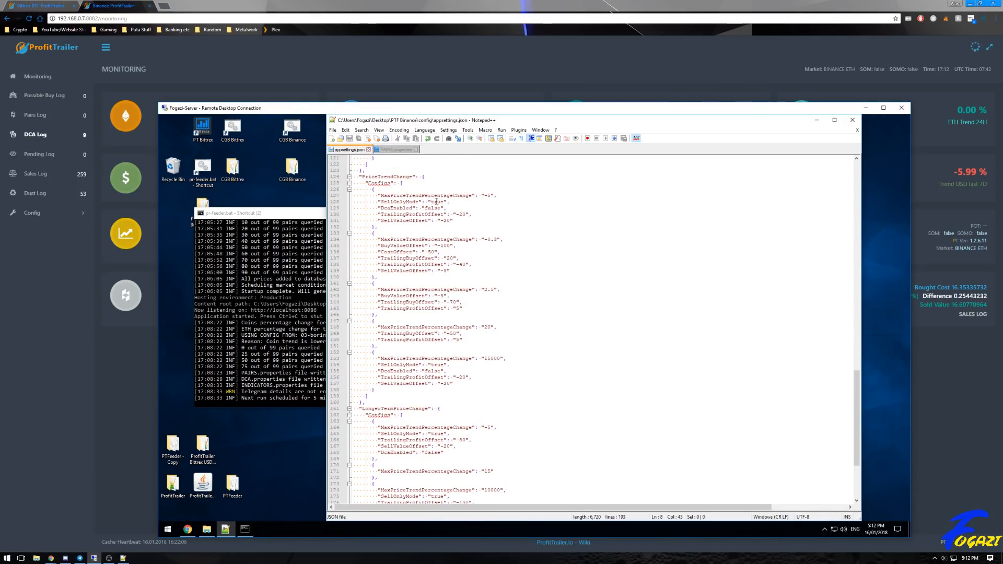
click(395, 150)
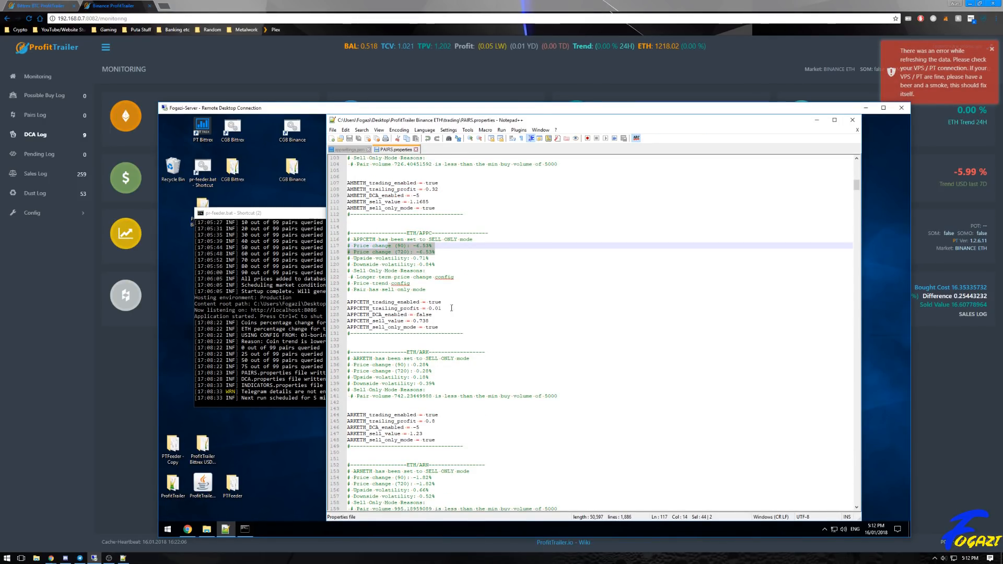
Highlight ETH/APPC's three sell-only reasons, look through the following pair blocks in PAIRS.properties, and return to the file's start
drag(426, 290, 353, 277)
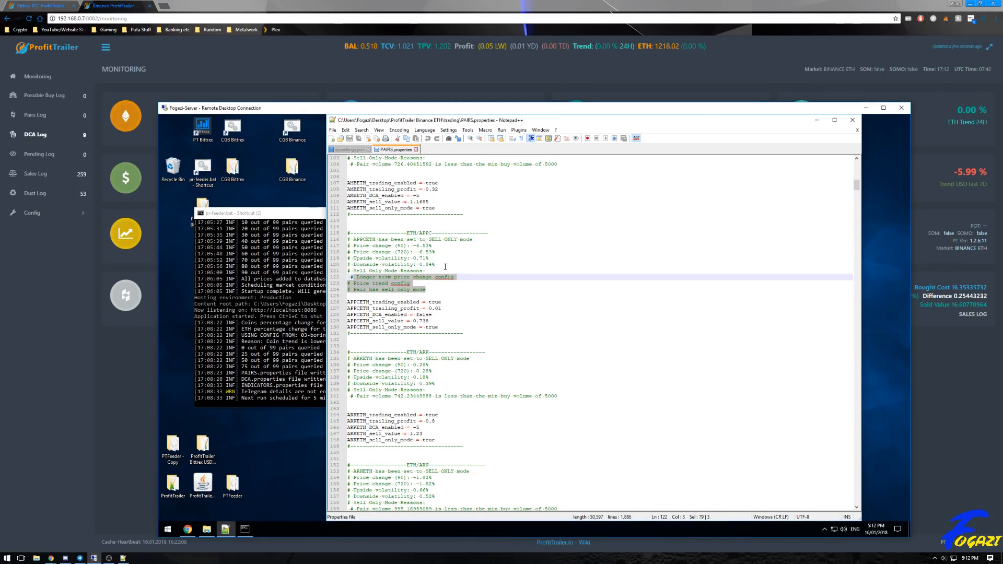
scroll(457, 290, down, 3)
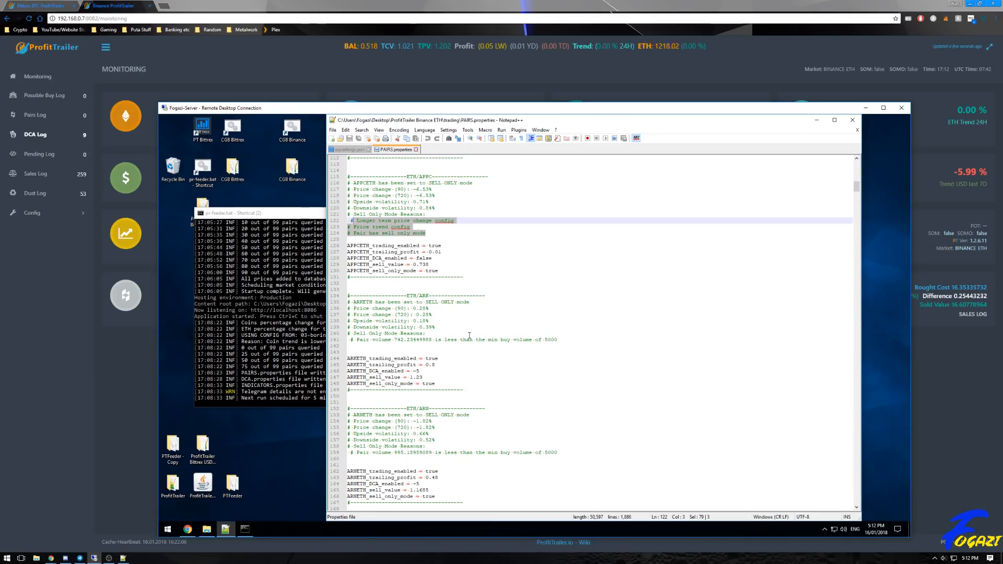
scroll(465, 334, down, 2)
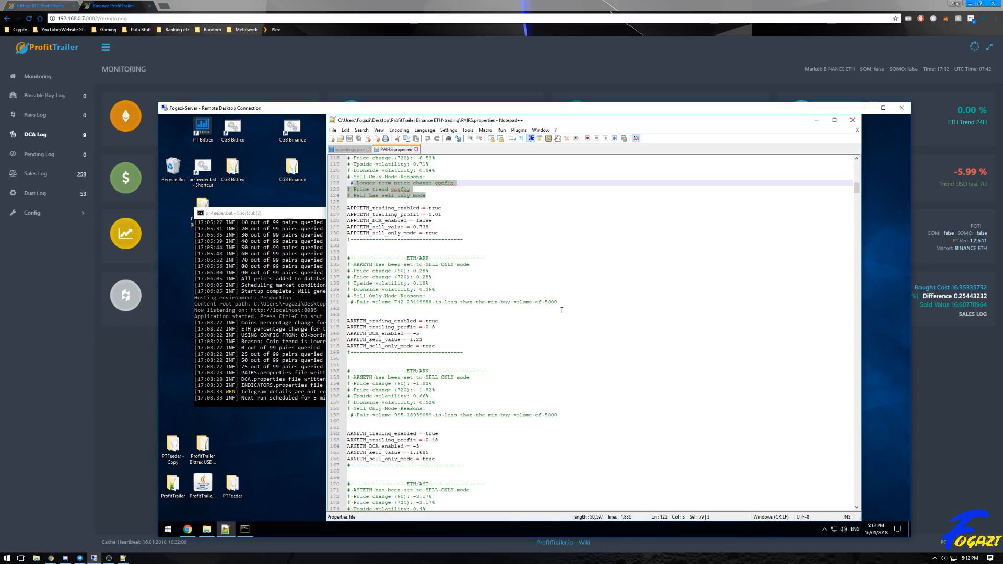
scroll(529, 325, down, 5)
scroll(469, 277, down, 19)
scroll(481, 318, down, 20)
scroll(458, 326, down, 20)
scroll(448, 323, down, 18)
drag(856, 267, 850, 154)
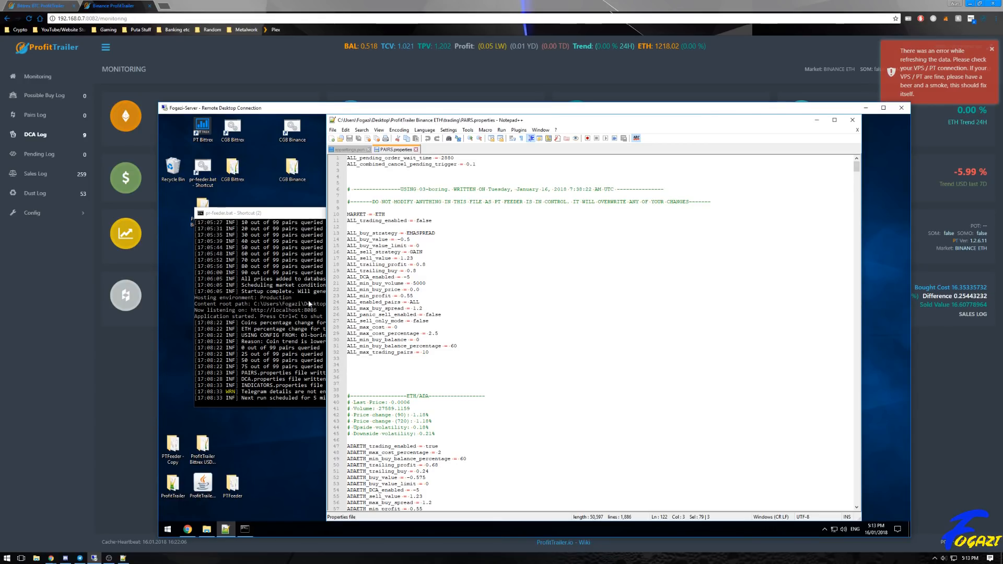
Compare the General group at the start of appsettings.json with the ALL_ settings in PAIRS.properties
click(345, 150)
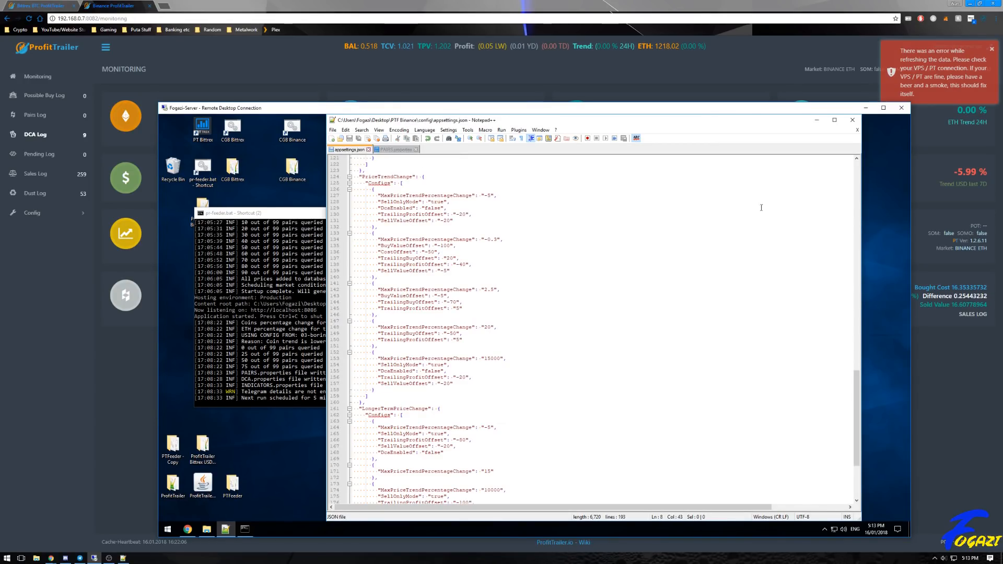
drag(857, 413, 852, 198)
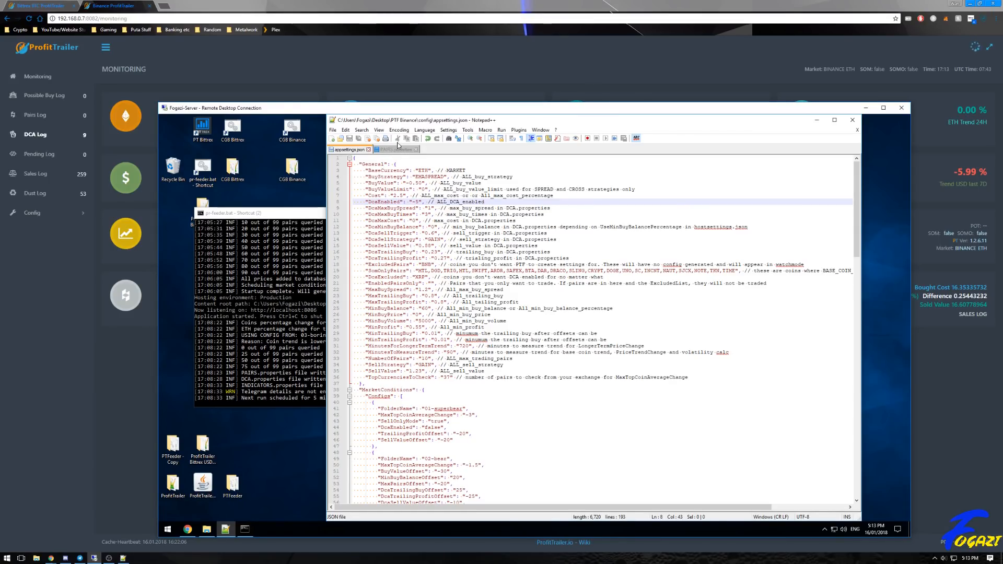
click(397, 149)
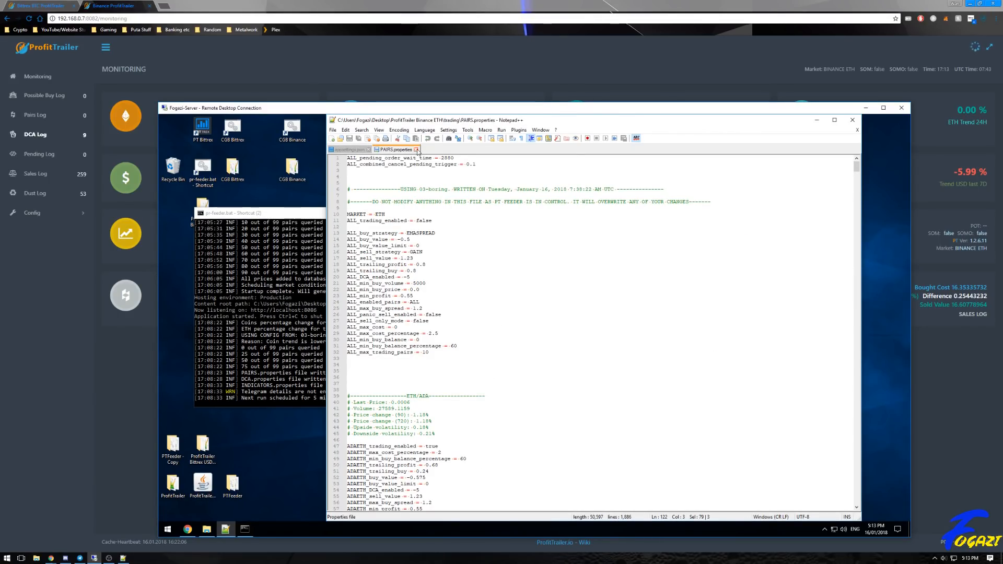
Open INDICATORS.properties from the ProfitTrailer Binance ETH trading folder, review its BB, SMA and EMA settings, and close it
click(209, 533)
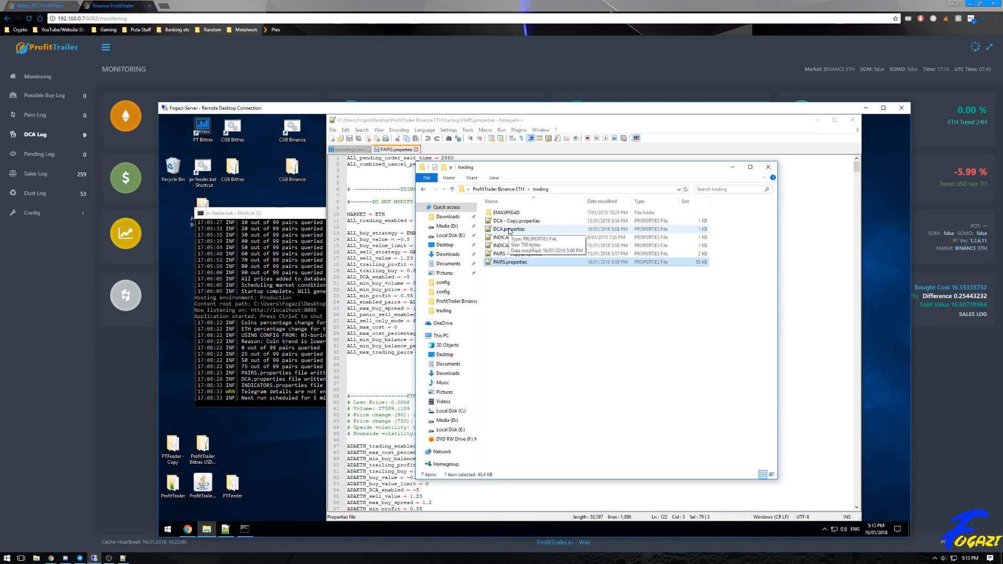
double_click(504, 246)
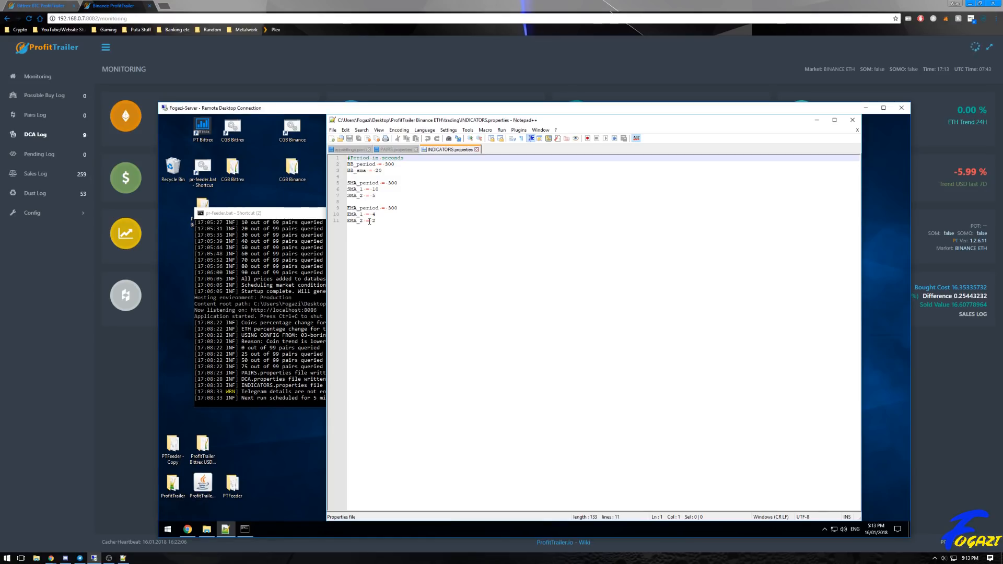
click(420, 270)
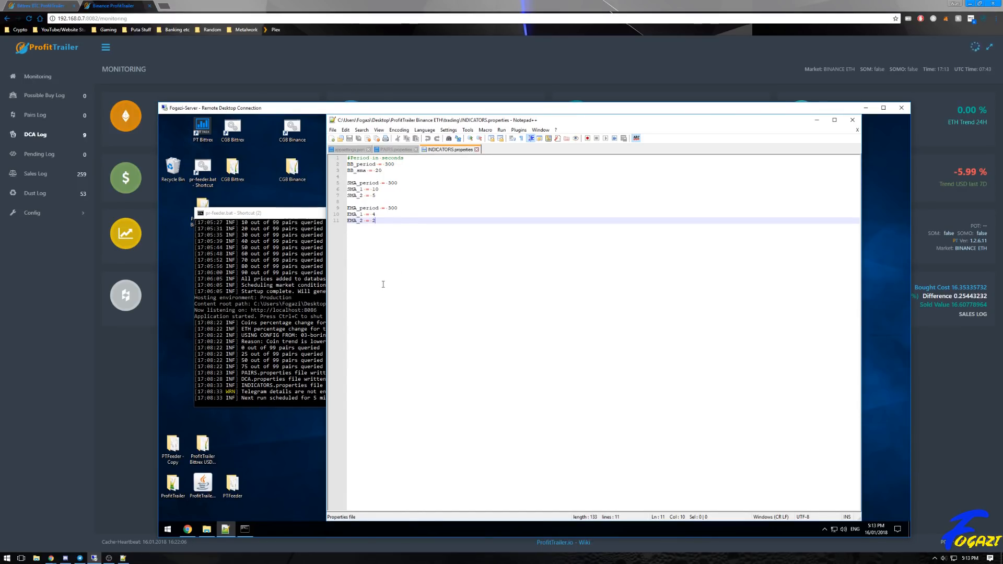
click(476, 149)
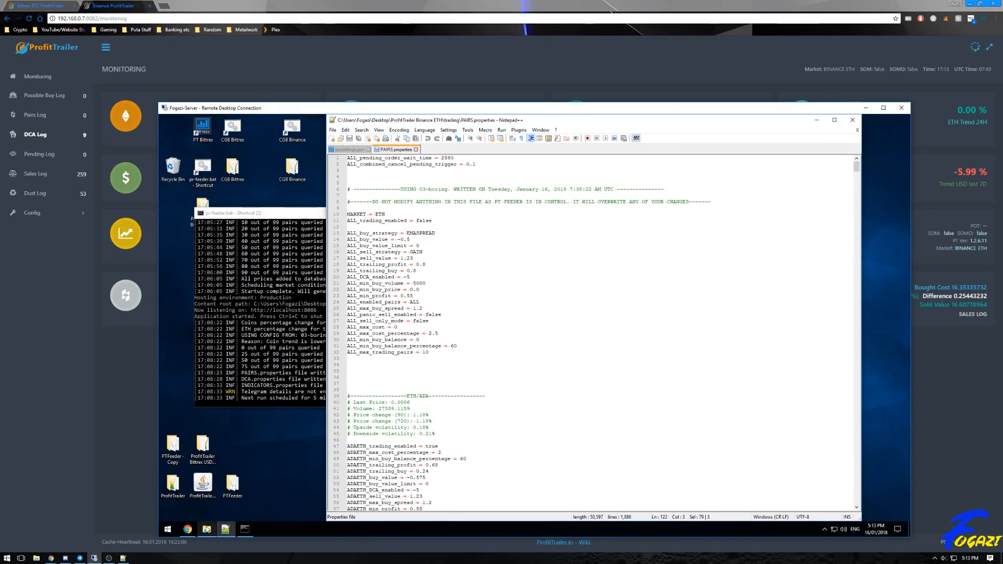
Open DCA.properties from the trading folder and highlight its PT Feeder-controlled settings from enabled to min_buy_balance_percentage
click(207, 529)
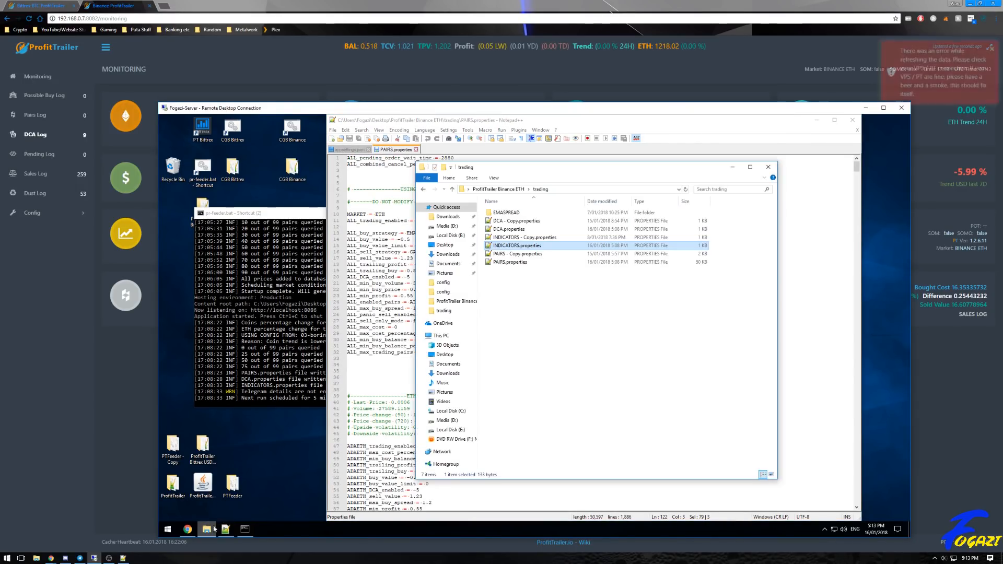
double_click(505, 230)
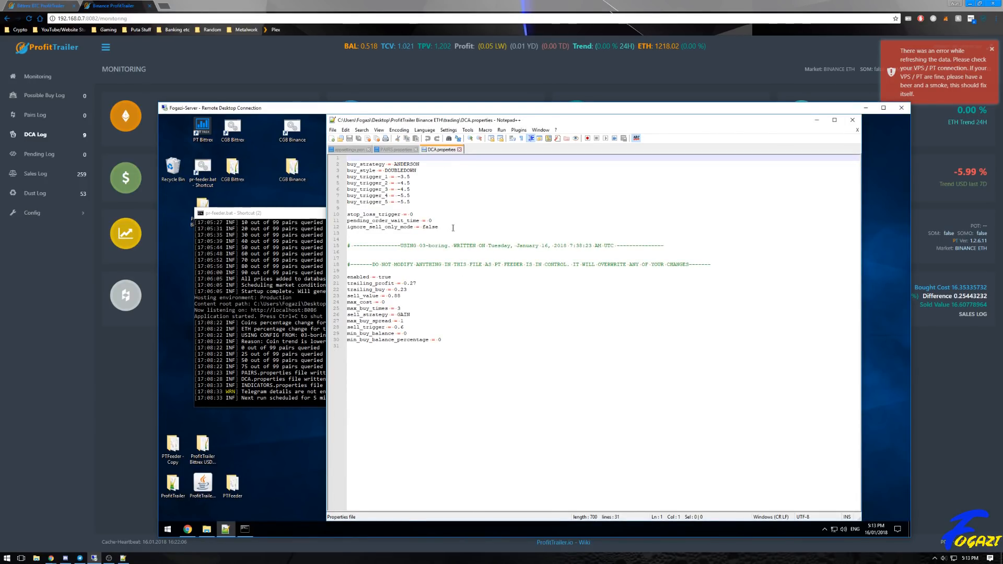
drag(362, 259, 395, 295)
click(474, 367)
drag(449, 340, 350, 271)
click(467, 291)
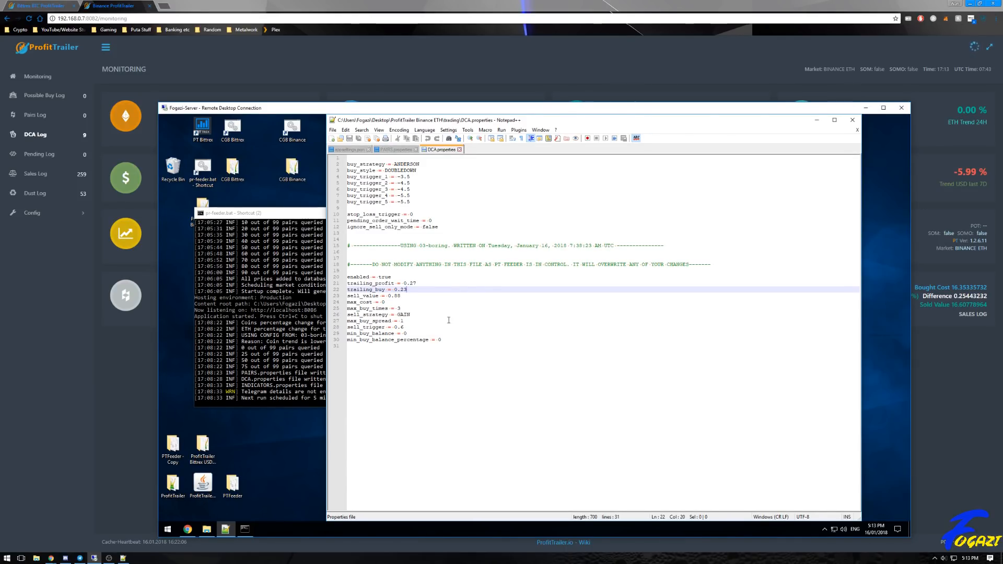
Highlight the DCA.properties settings from buy_strategy to ignore_sell_only_mode, and close DCA.properties and PAIRS.properties
drag(452, 227, 356, 158)
click(463, 232)
drag(463, 231, 361, 159)
click(444, 220)
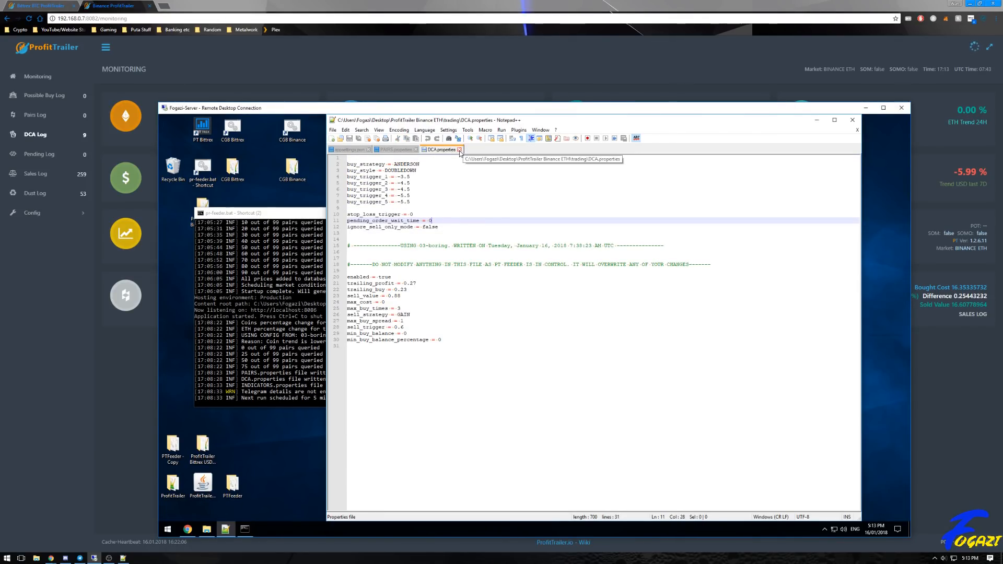
click(460, 149)
click(416, 150)
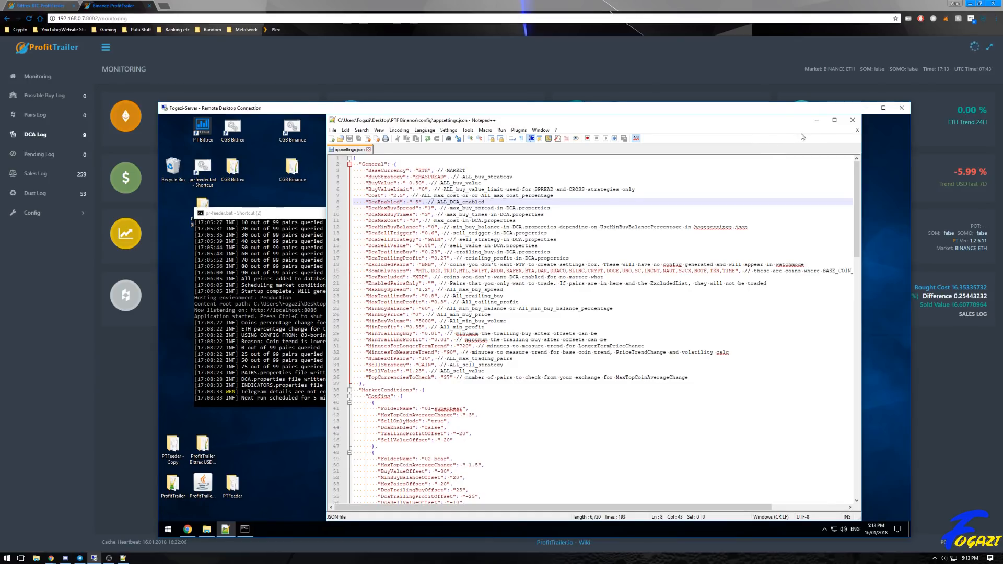
Minimize the text editor and trading folder, and move the pt-feeder console aside to uncover the PTF Binance folder on the desktop
click(818, 122)
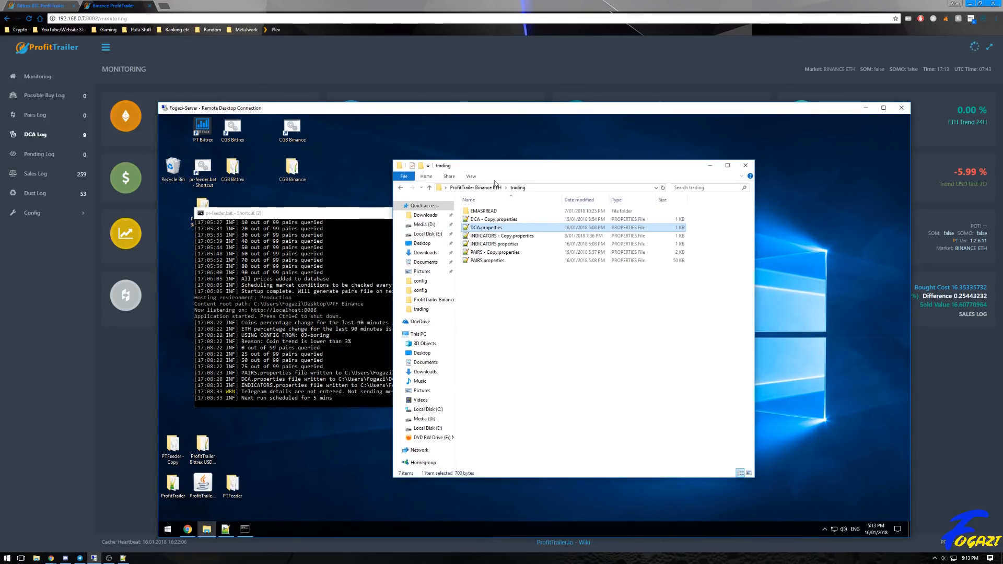
click(209, 531)
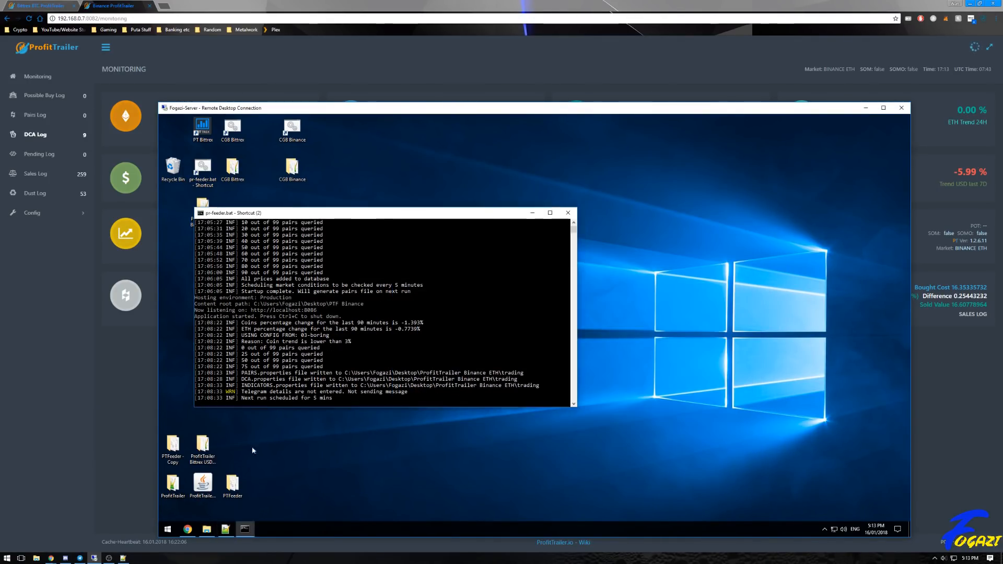
click(209, 533)
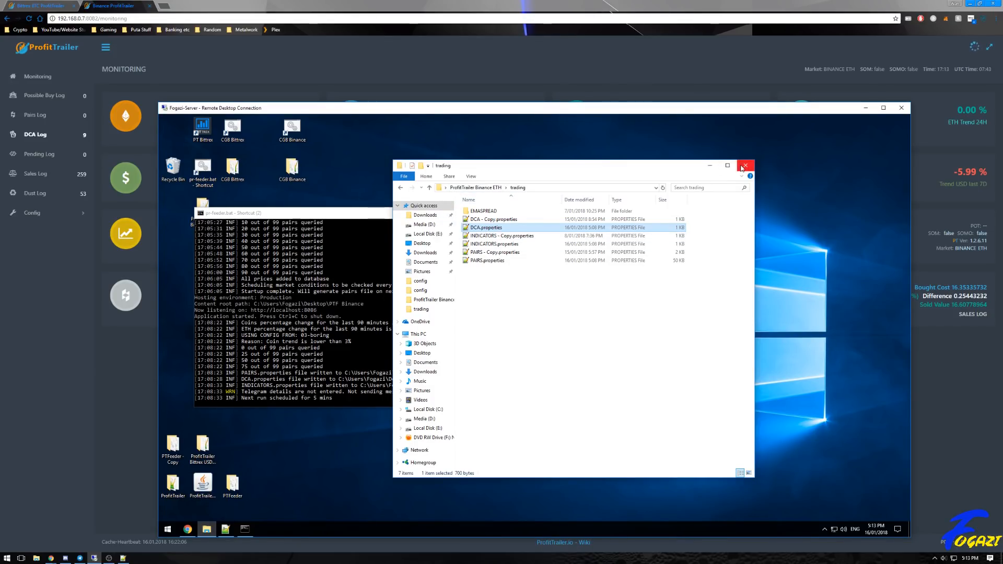
click(709, 166)
drag(460, 213, 642, 210)
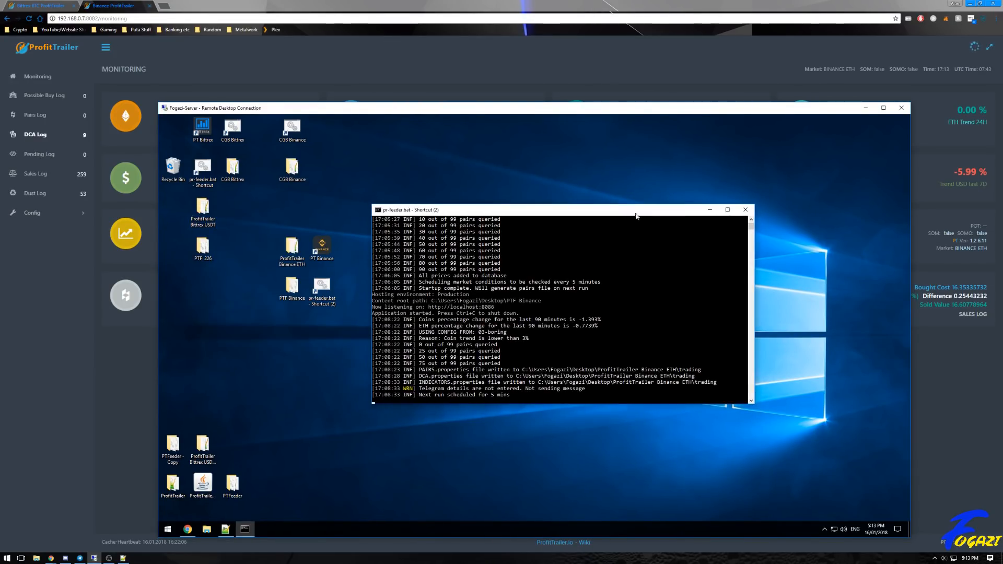
Open pairs.txt from the 03-boring folder inside PTF Binance's config folder
double_click(292, 288)
click(488, 212)
double_click(489, 214)
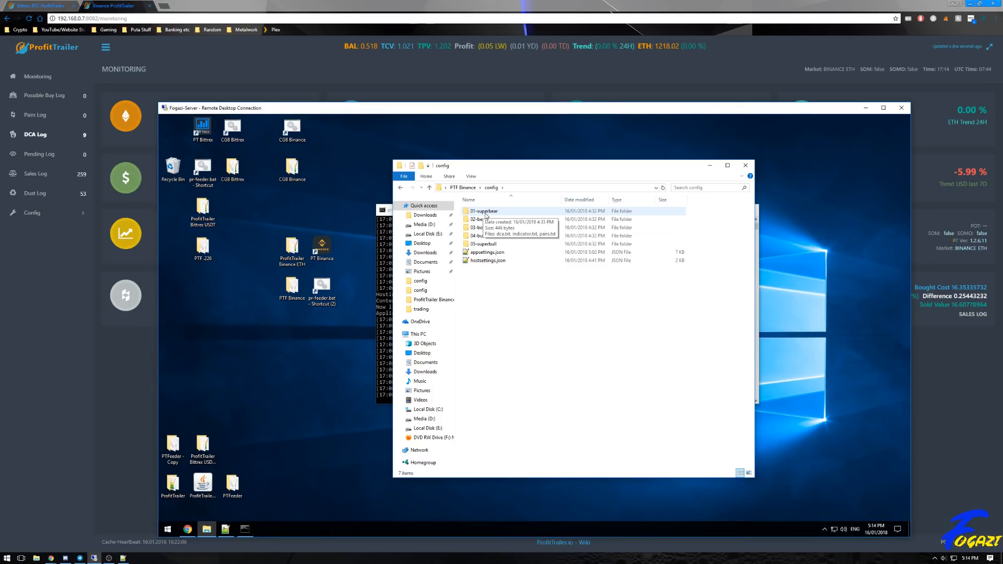
double_click(483, 228)
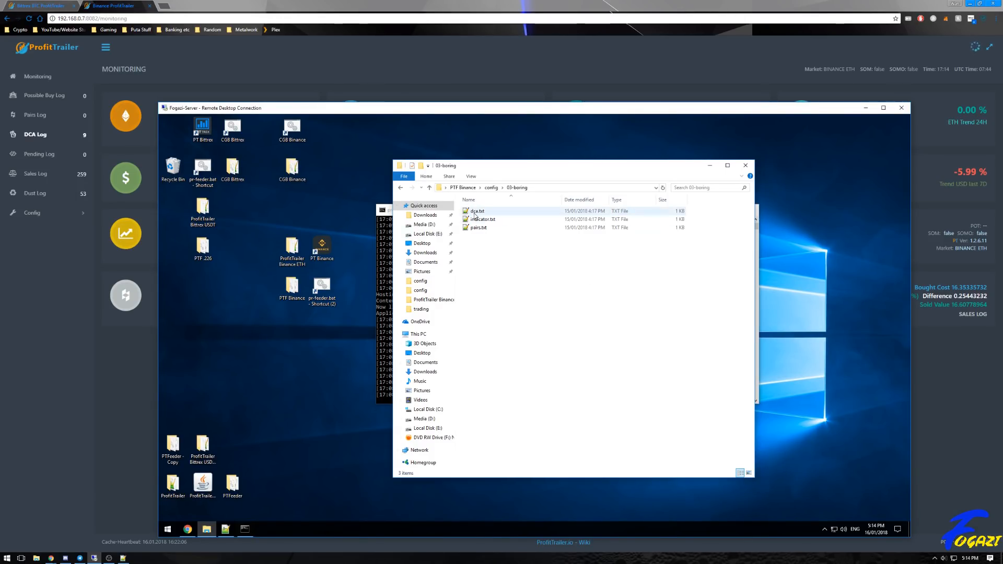
click(479, 228)
double_click(480, 228)
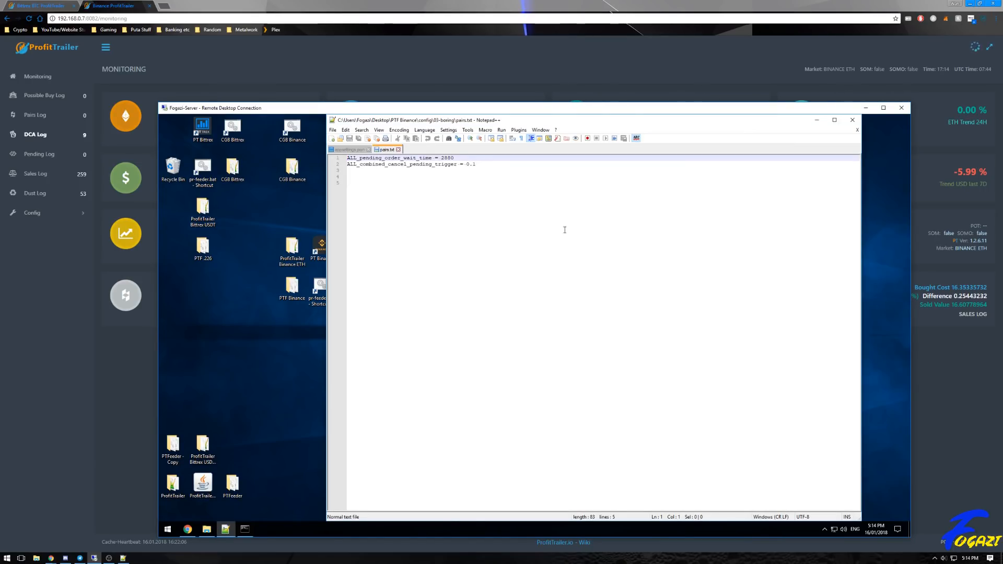
Highlight the ALL_pending_order_wait_time and ALL_combined_cancel_pending_trigger lines in pairs.txt
key(ctrl+a)
click(475, 181)
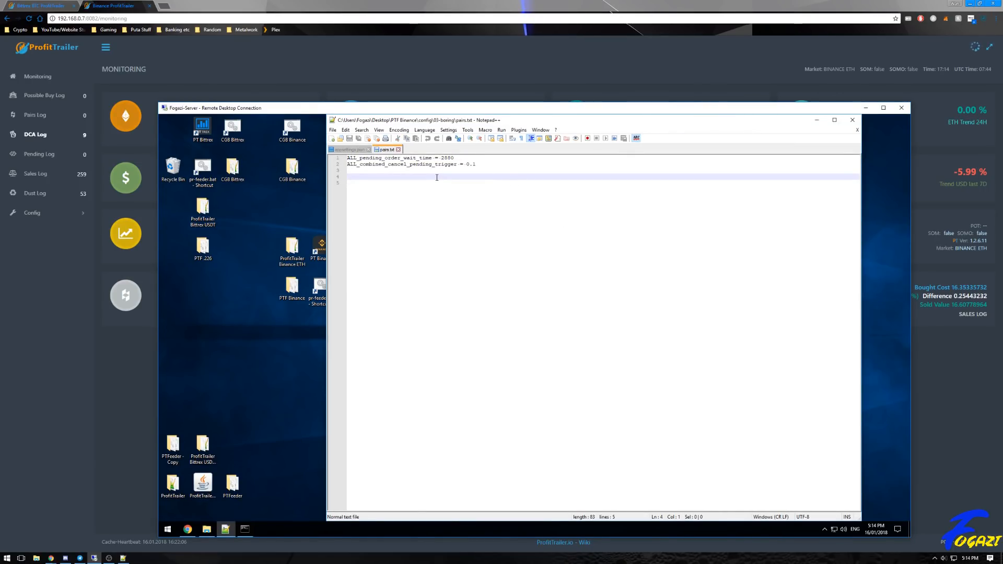
key(shift+Up)
key(shift+Up)
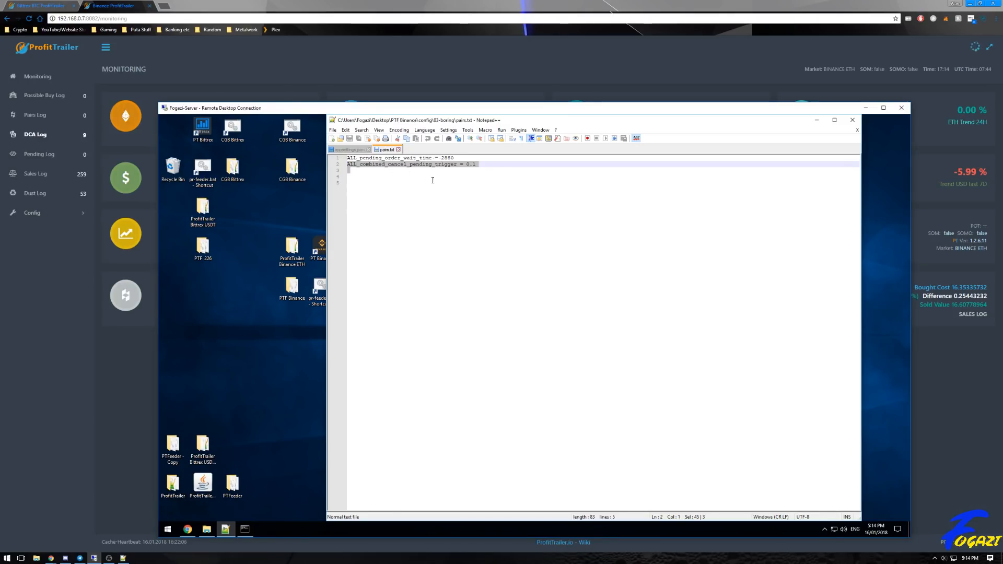
click(376, 171)
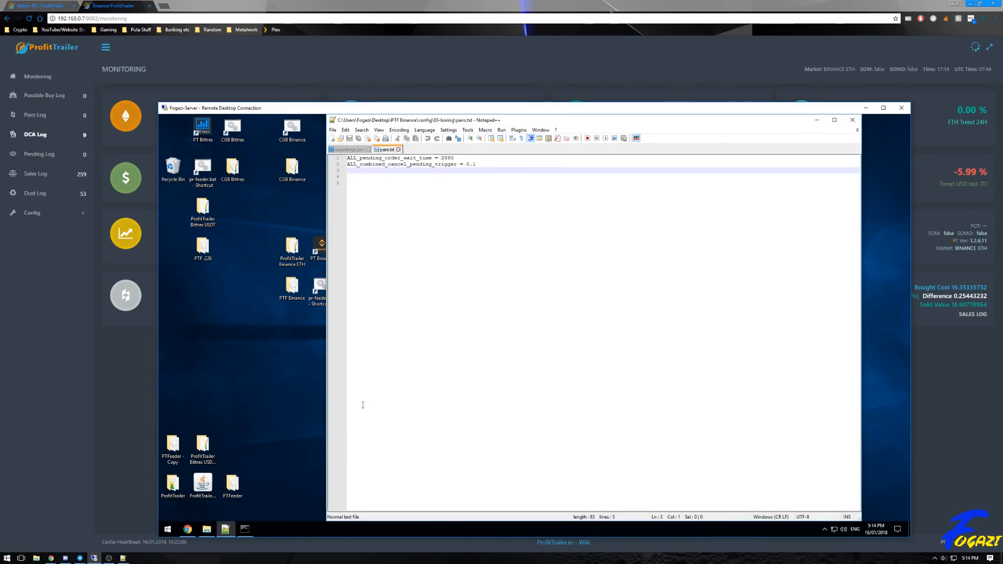
click(358, 184)
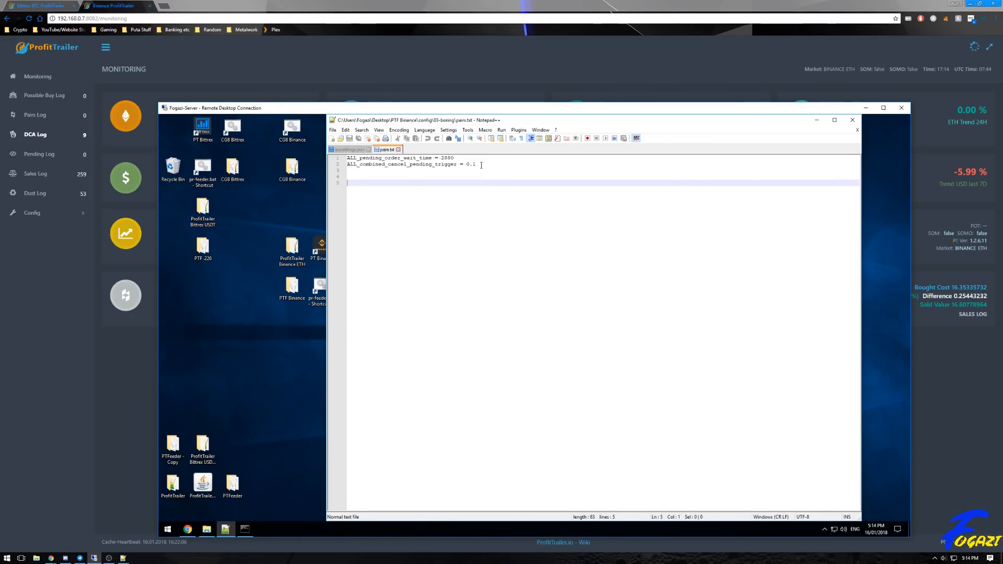
drag(476, 164, 346, 158)
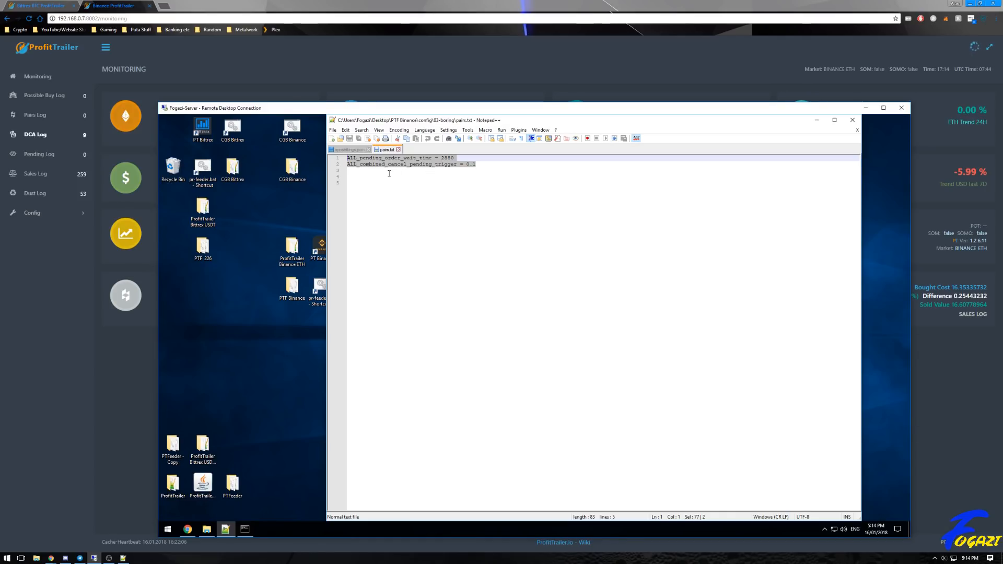
click(484, 162)
click(359, 172)
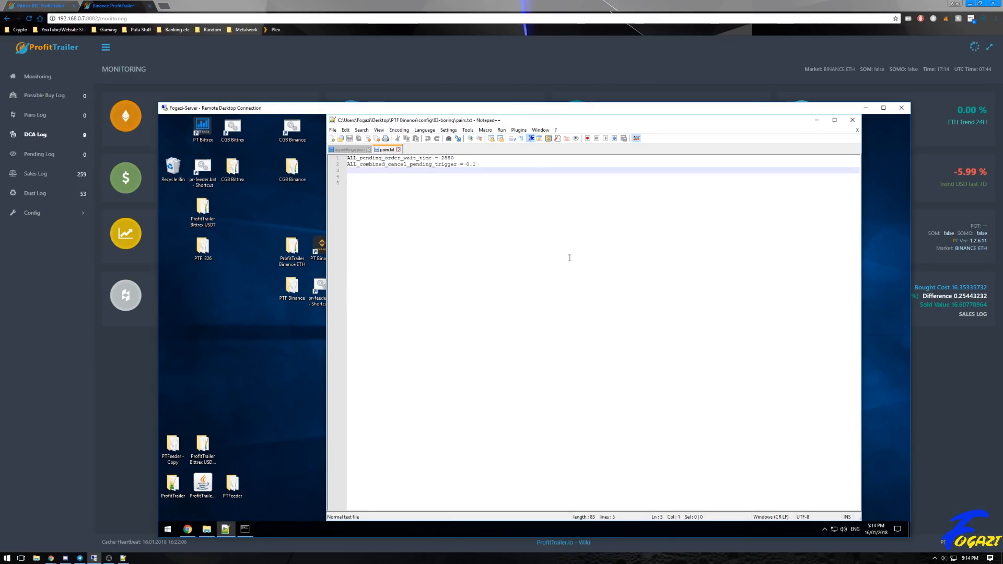
Compare pairs.txt with the General settings in appsettings.json, and close pairs.txt
click(349, 150)
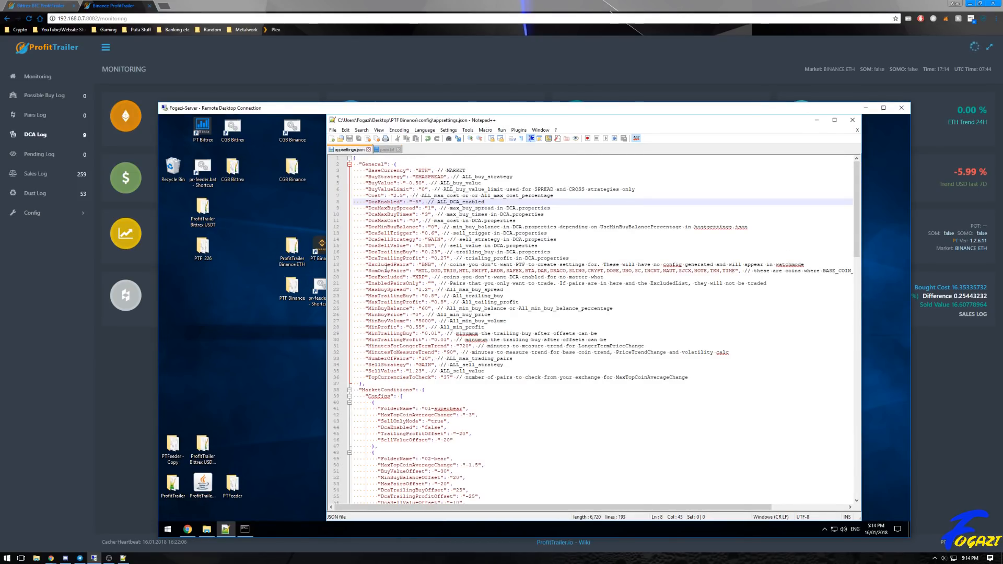
click(385, 150)
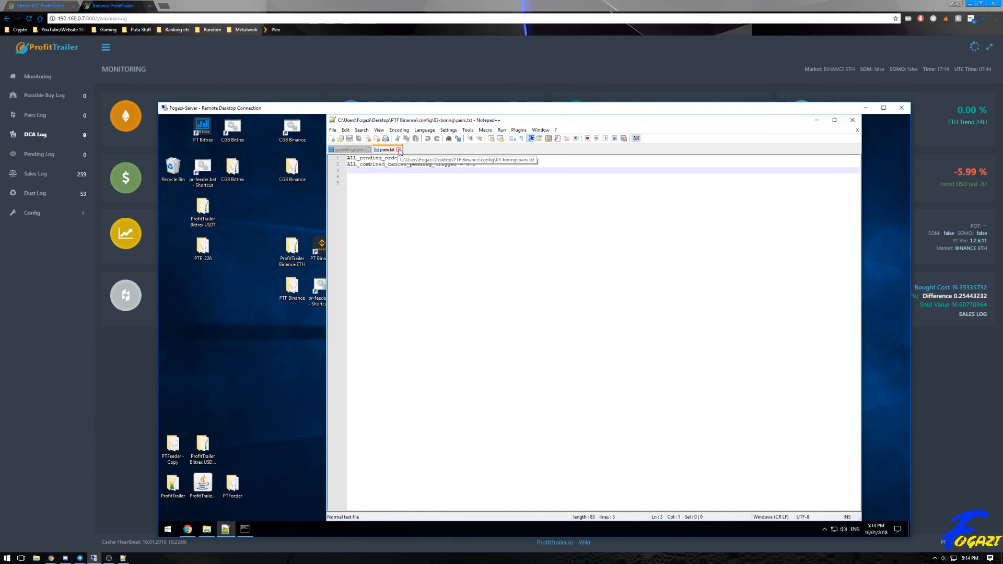
click(399, 150)
Open indicator.txt from the 03-boring folder and highlight its BB, SMA and EMA settings
click(207, 529)
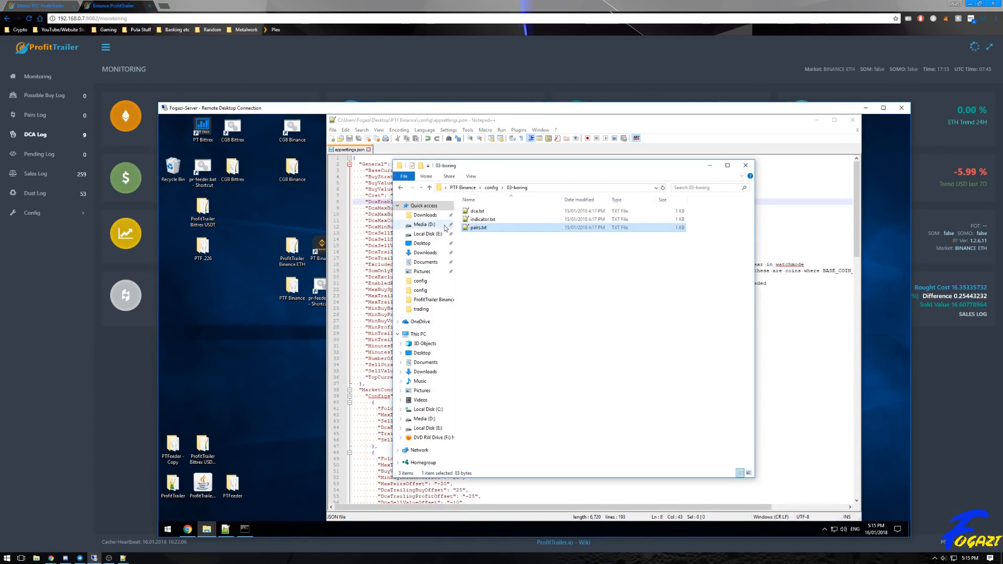
double_click(478, 220)
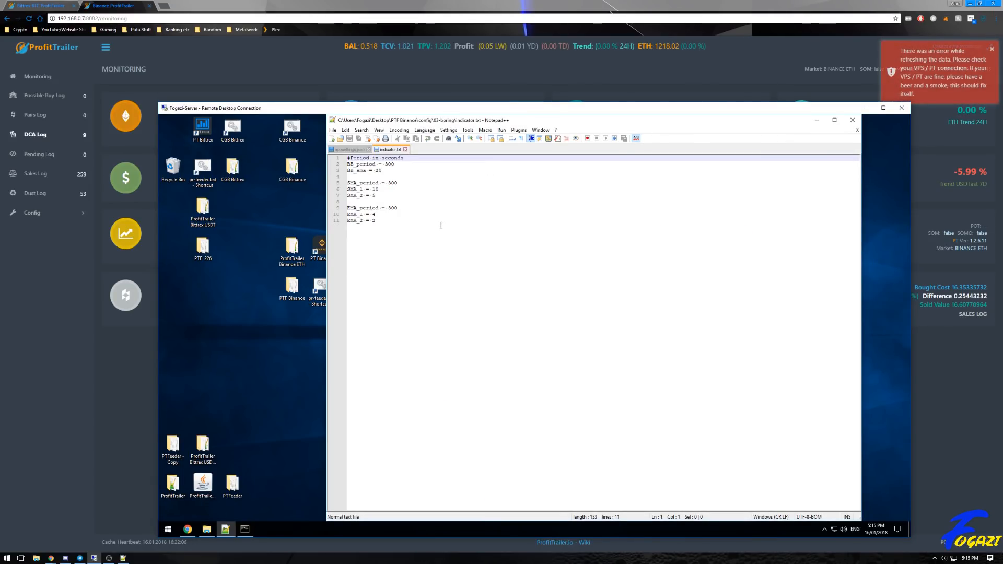
drag(436, 224, 347, 164)
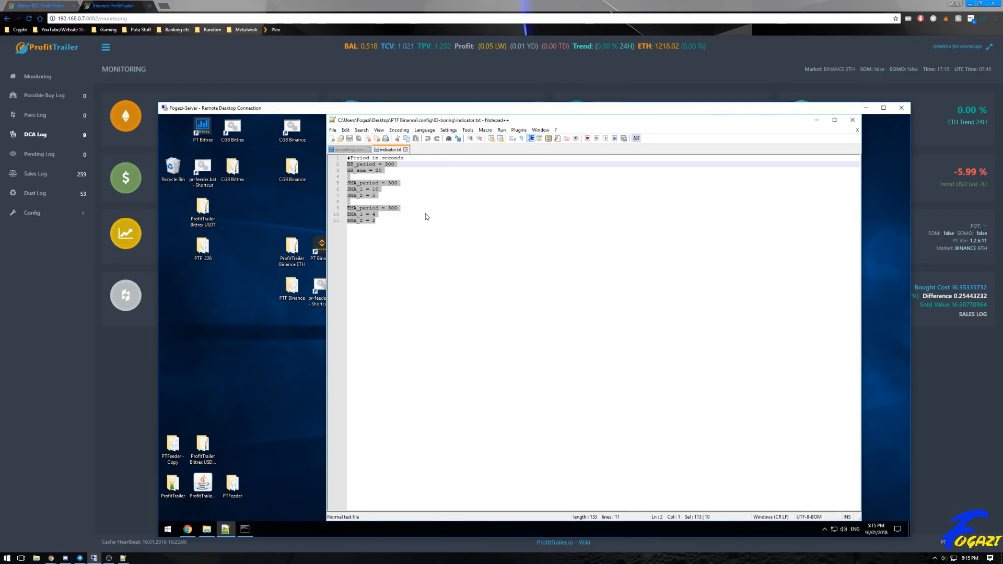
click(382, 221)
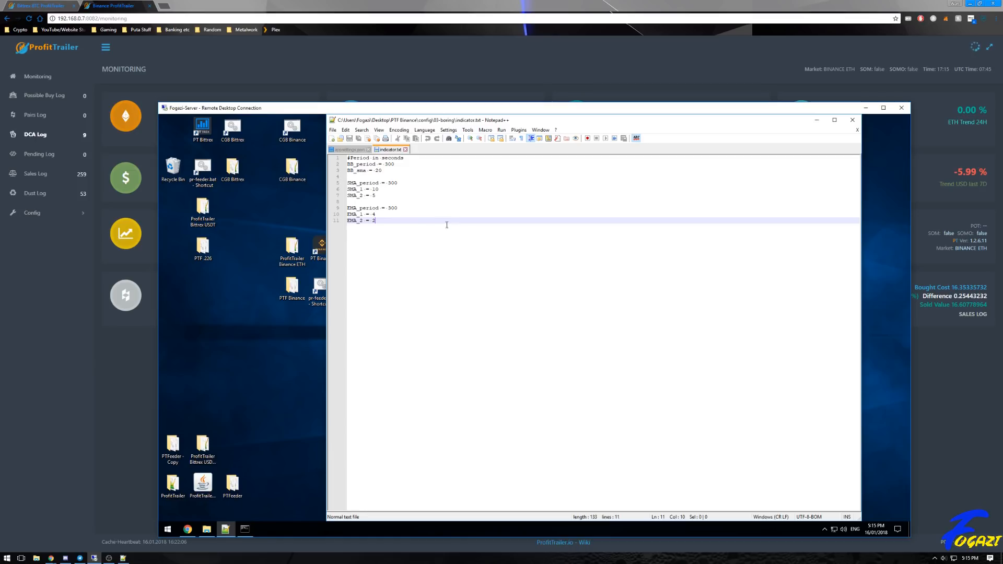
Close indicator.txt and open dca.txt from the 03-boring folder in PTF Binance's config folder
click(208, 530)
click(492, 188)
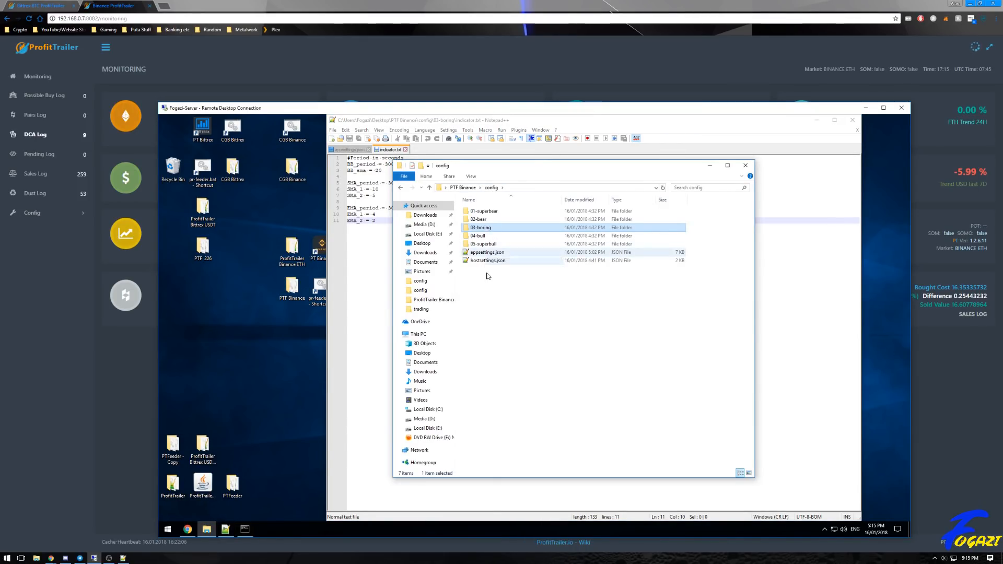
double_click(460, 227)
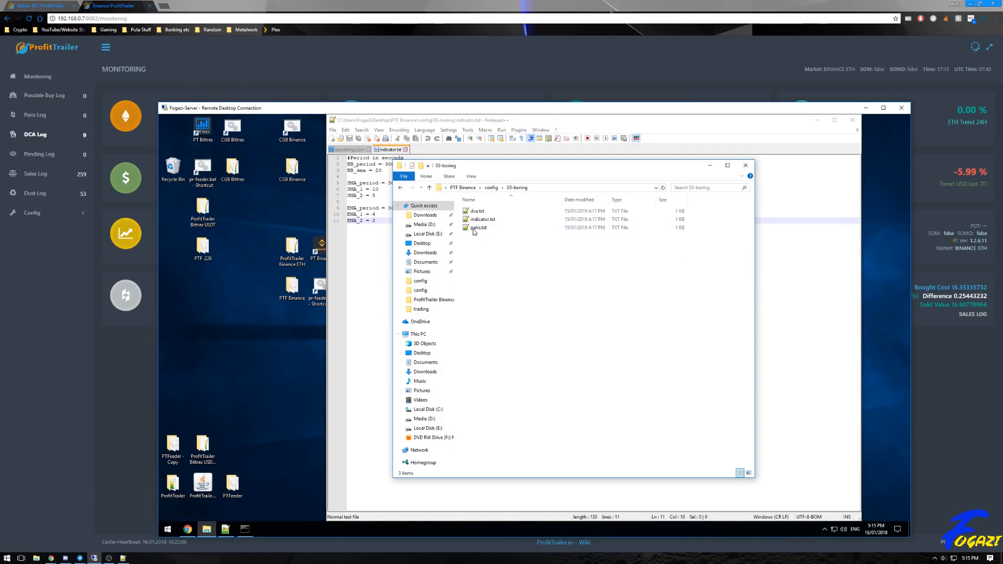
click(406, 149)
click(207, 529)
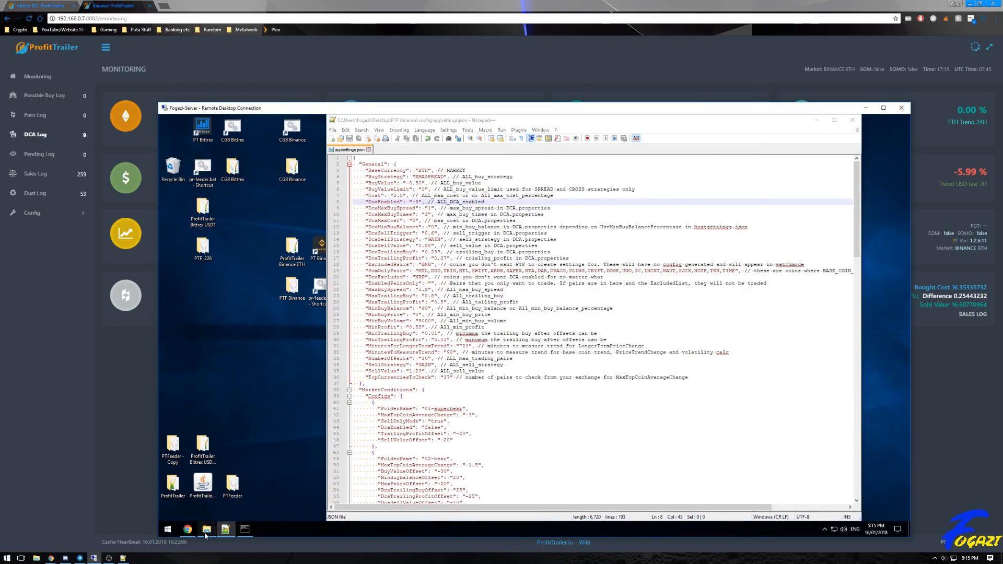
click(480, 211)
double_click(480, 211)
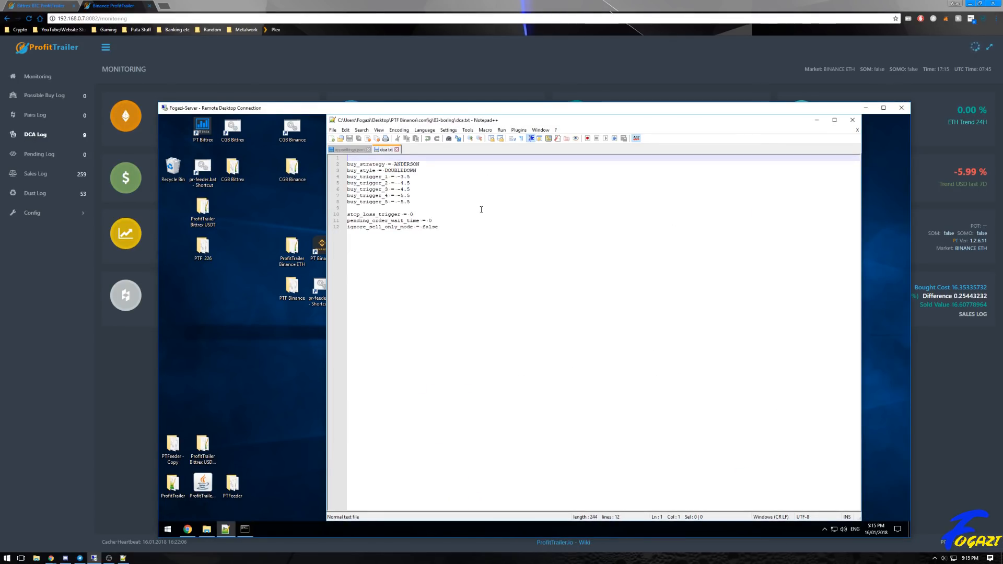
Highlight the buy_strategy, buy_style and buy_trigger_1 to buy_trigger_5 lines in dca.txt
drag(427, 202, 332, 166)
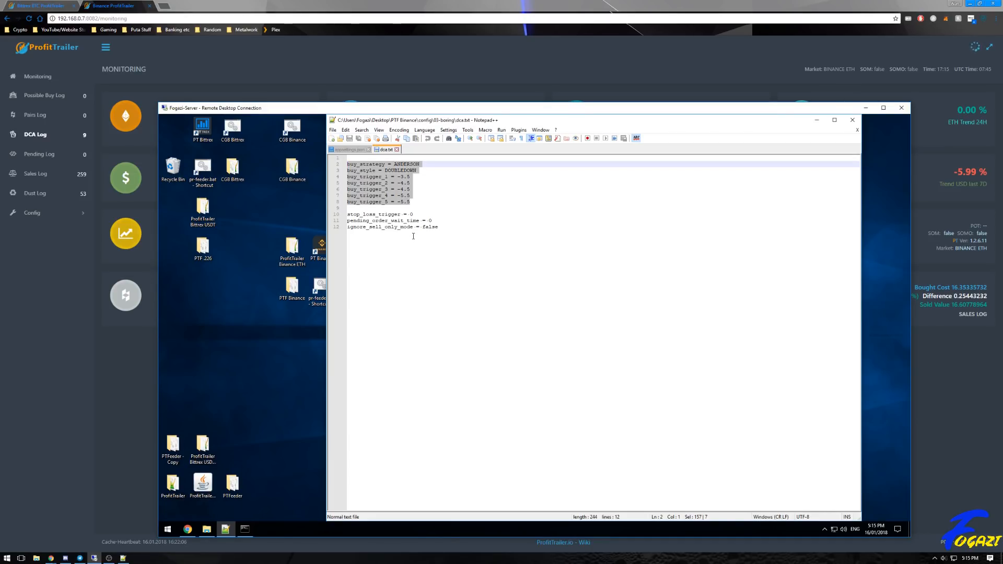
click(450, 204)
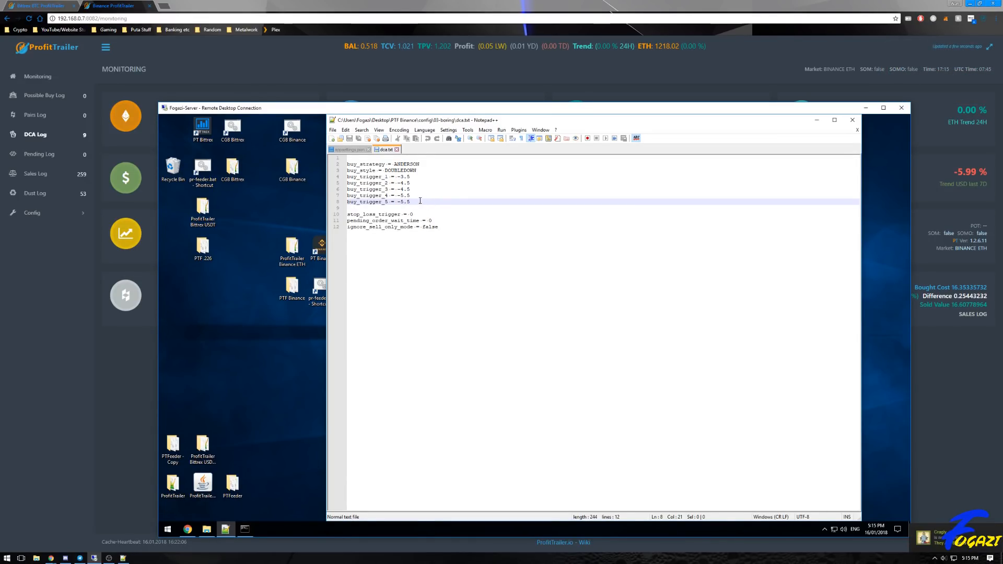
drag(413, 195, 345, 173)
click(401, 196)
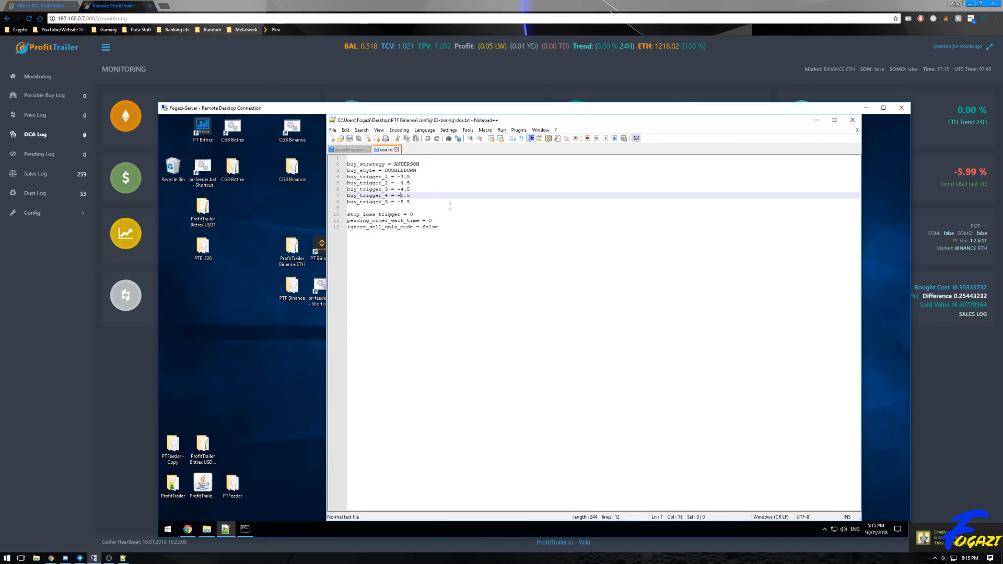
Highlight the stop_loss_trigger, pending_order_wait_time and ignore_sell_only_mode lines in dca.txt, and select all of the file's settings
click(417, 216)
key(shift+Home)
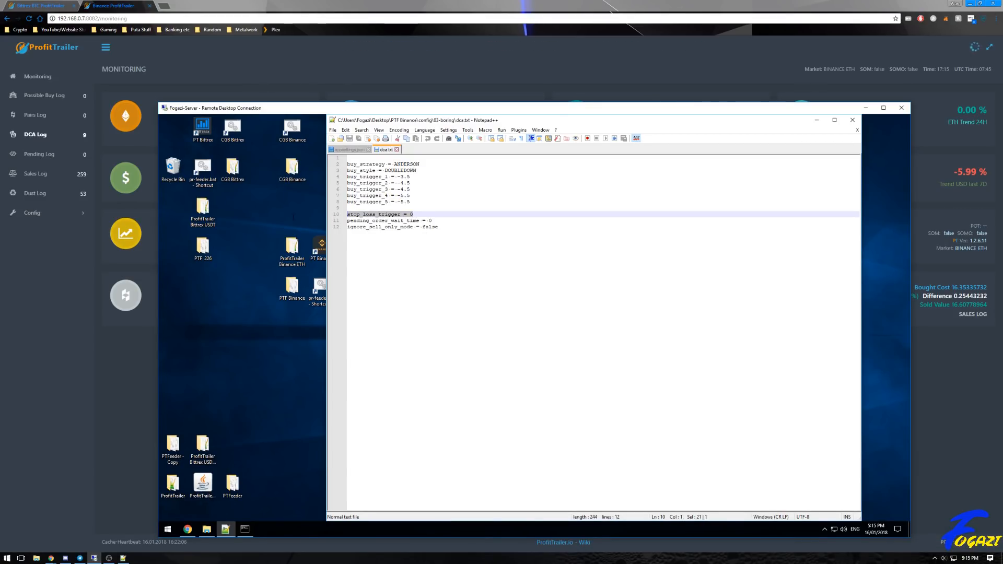
drag(444, 222, 336, 217)
click(438, 222)
drag(440, 227, 346, 229)
click(452, 228)
drag(449, 228, 346, 164)
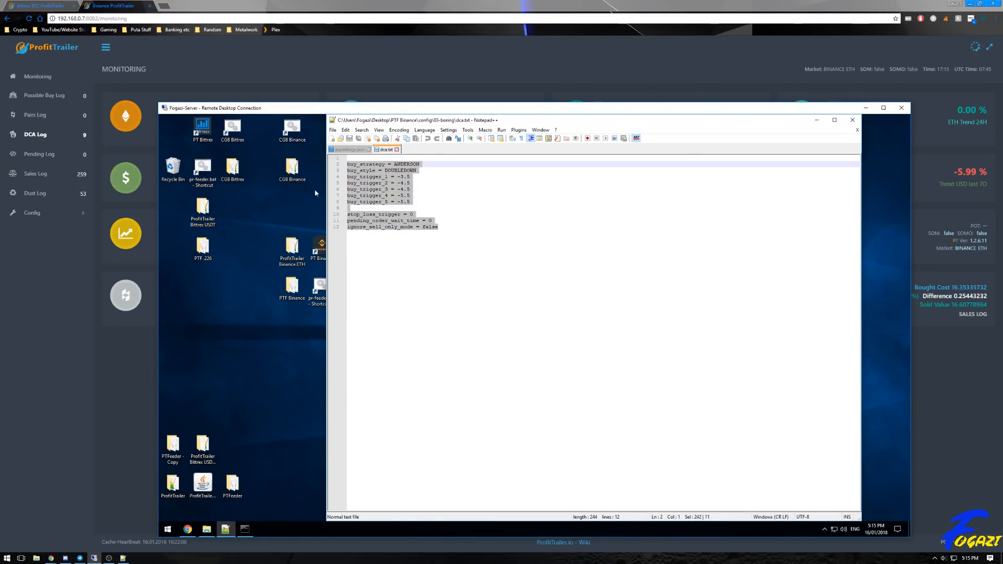
Open DCA.properties from the trading folder inside ProfitTrailer Binance ETH
click(207, 529)
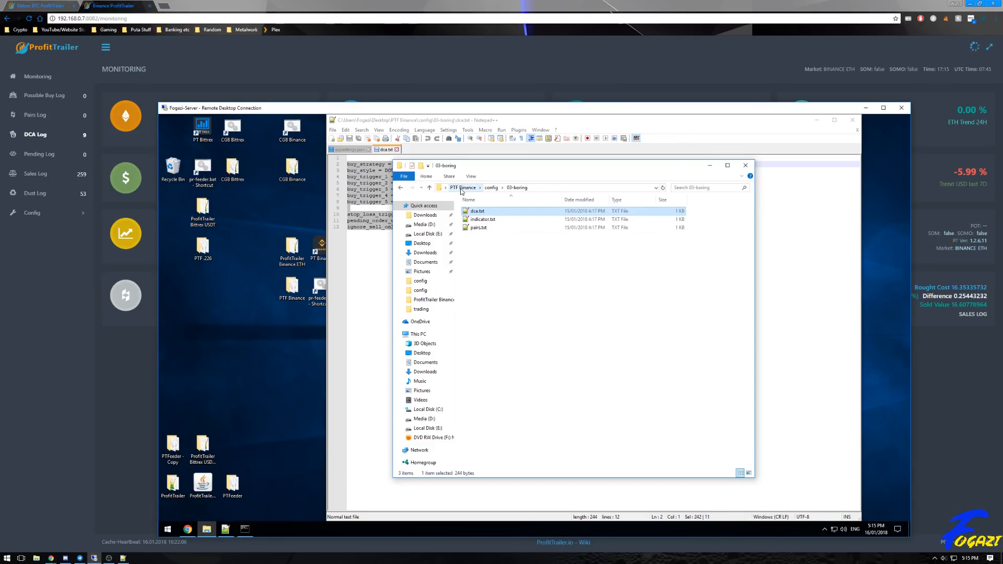
double_click(292, 250)
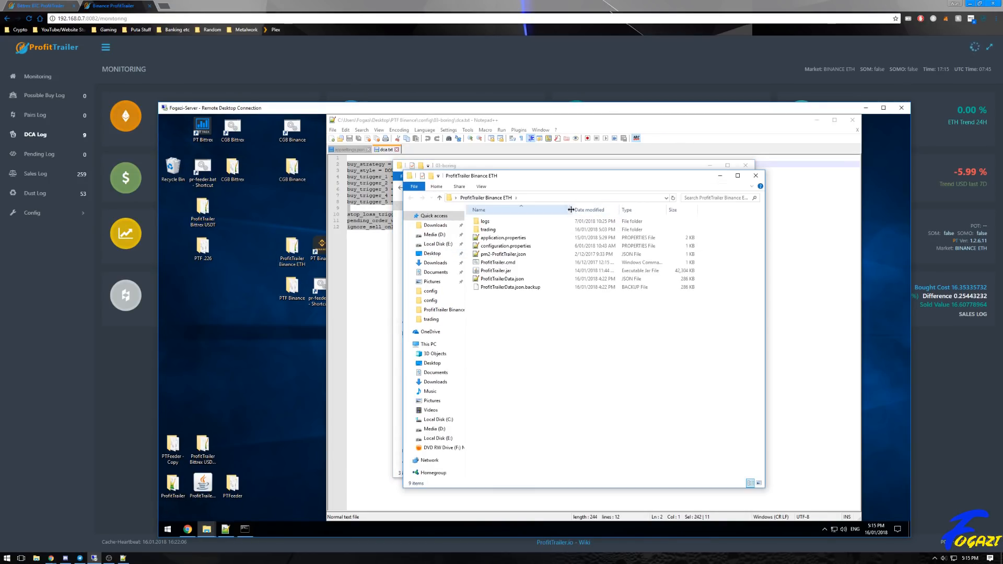
double_click(488, 229)
double_click(494, 238)
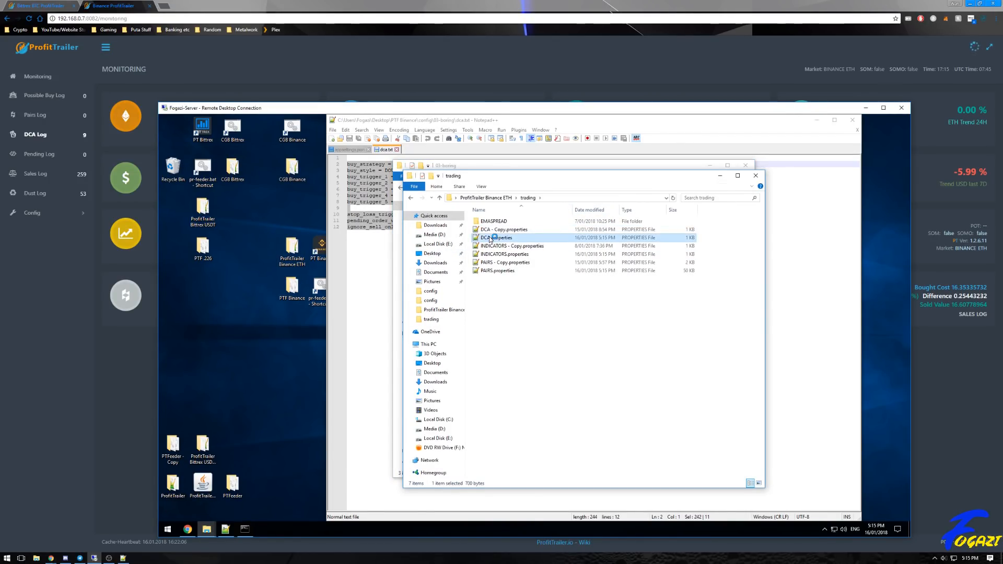
Highlight the dca.txt settings and the PTFeeder-generated block from enabled to min_buy_balance_percentage in DCA.properties
drag(439, 227, 345, 177)
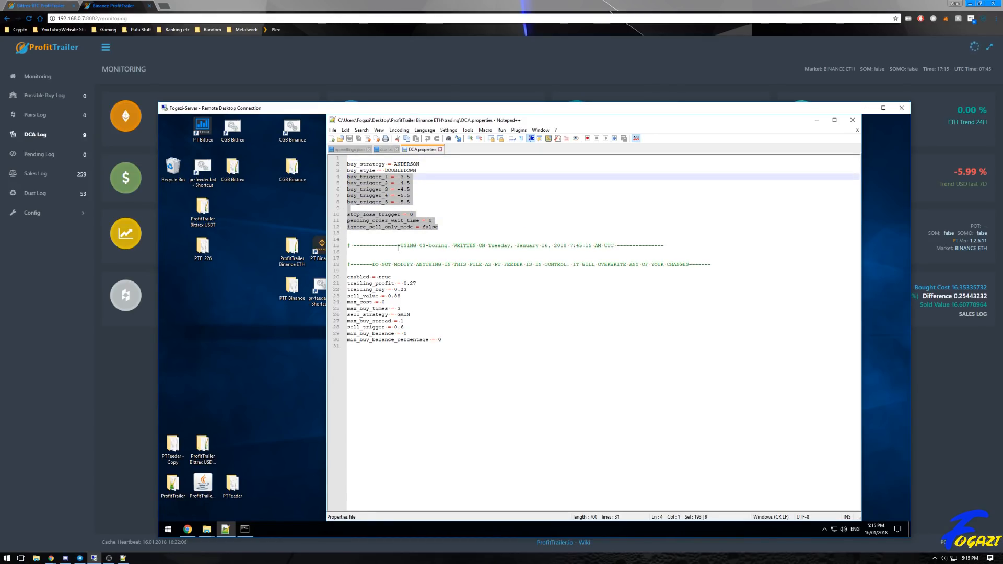
drag(453, 345, 348, 258)
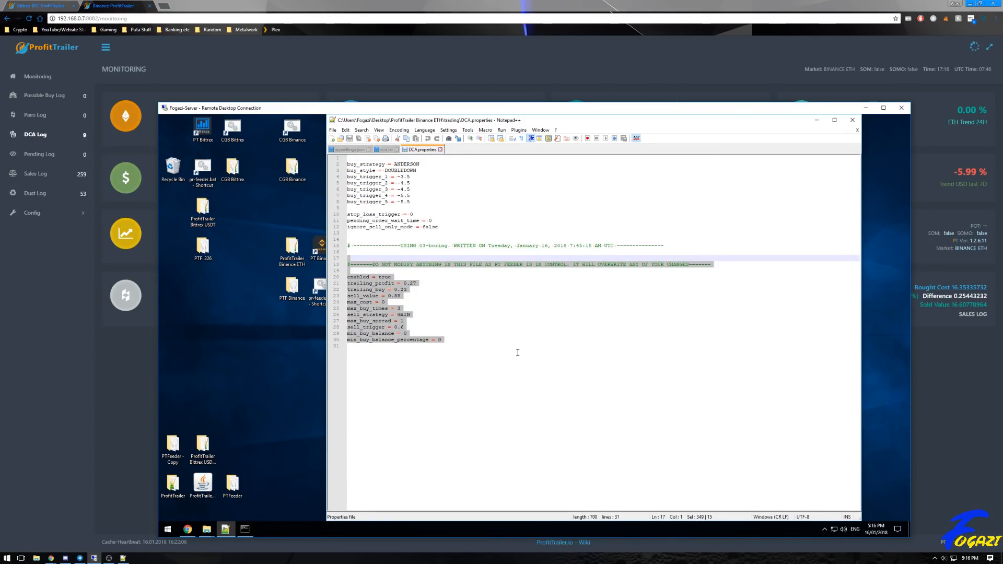
click(529, 366)
drag(534, 372, 351, 278)
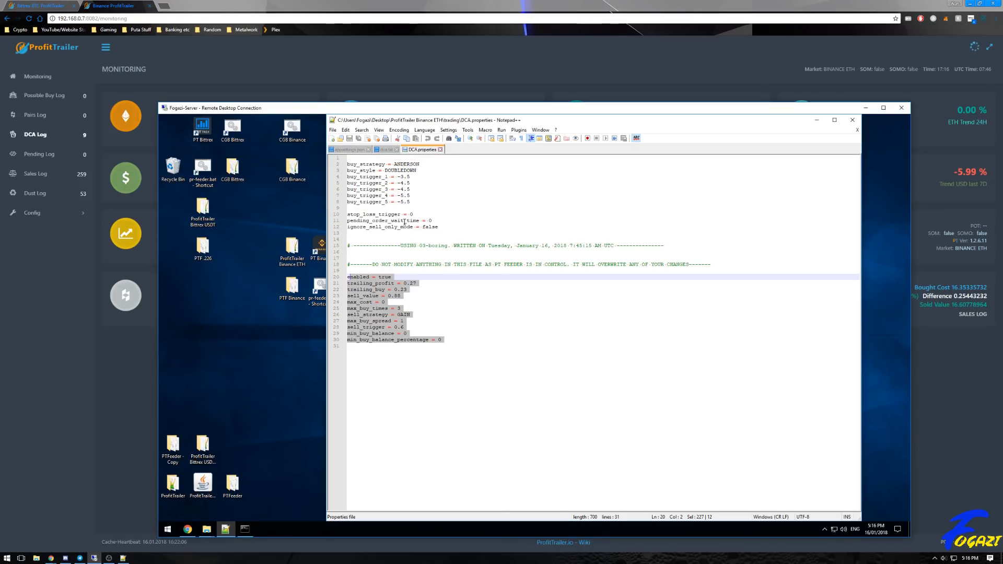
Compare the settings in dca.txt with those written to DCA.properties
click(386, 149)
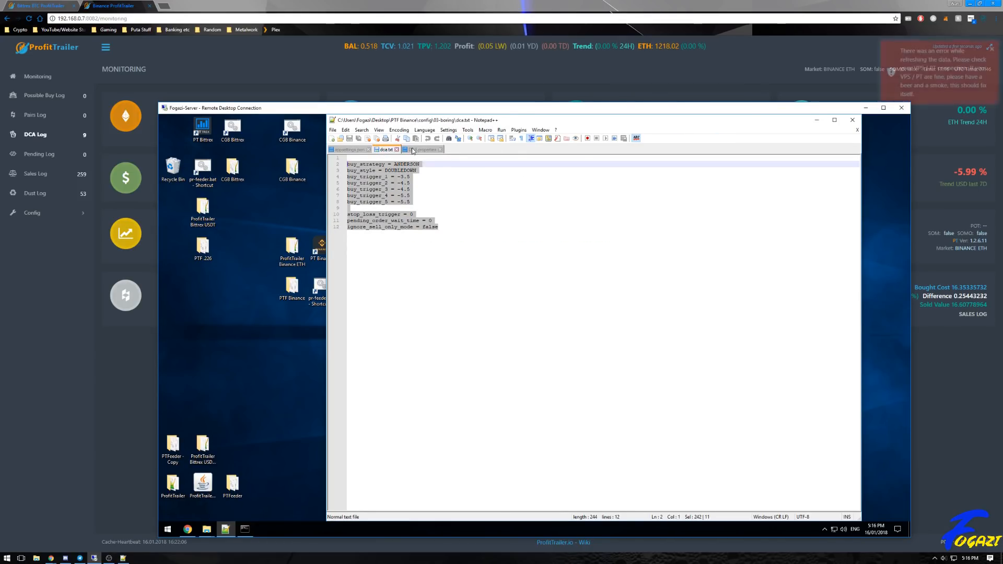
click(449, 226)
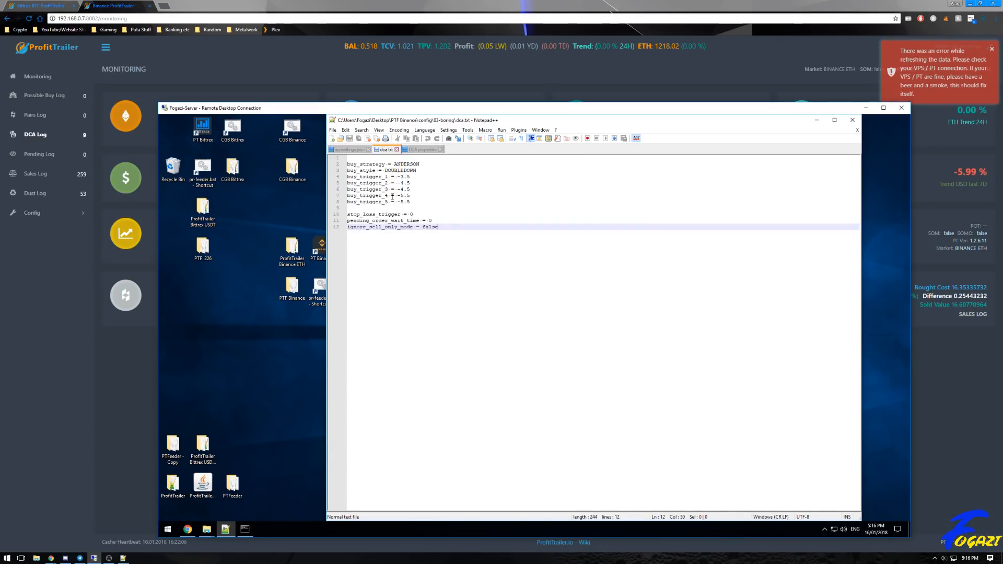
click(422, 150)
click(384, 302)
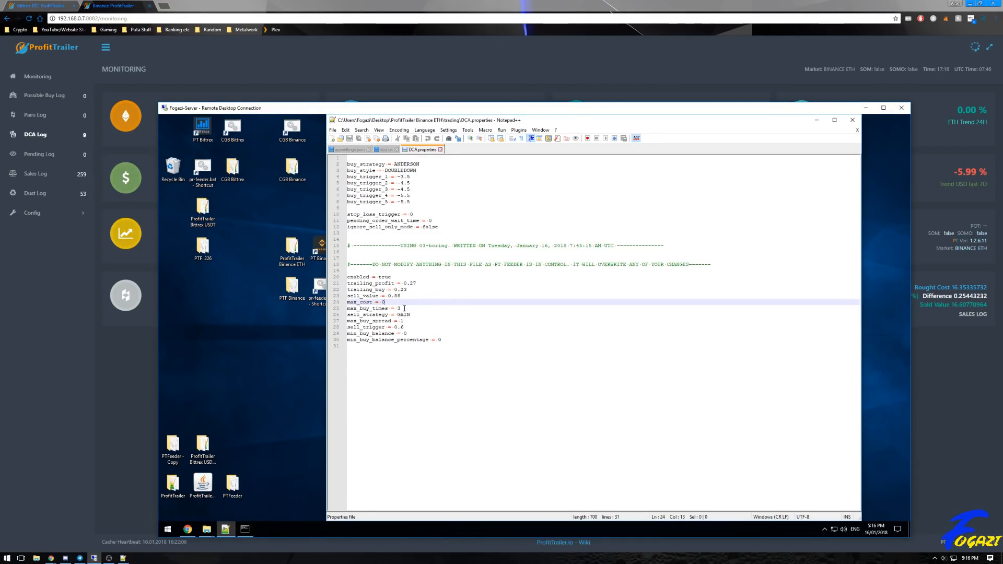
click(386, 150)
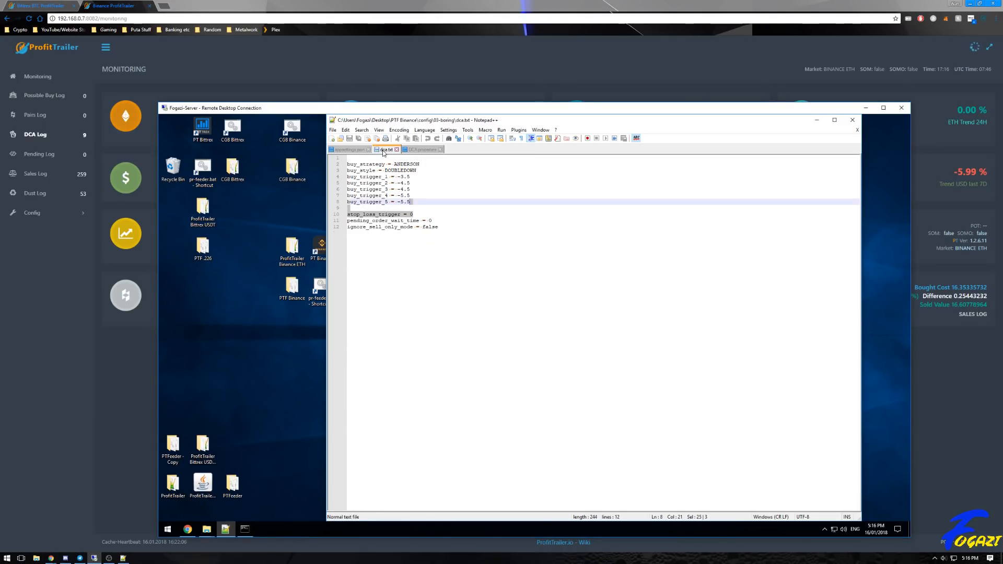
Return to appsettings.json, move the pr-feeder.bat console aside, and highlight the end of the DcaMaxBuySpread value
click(348, 150)
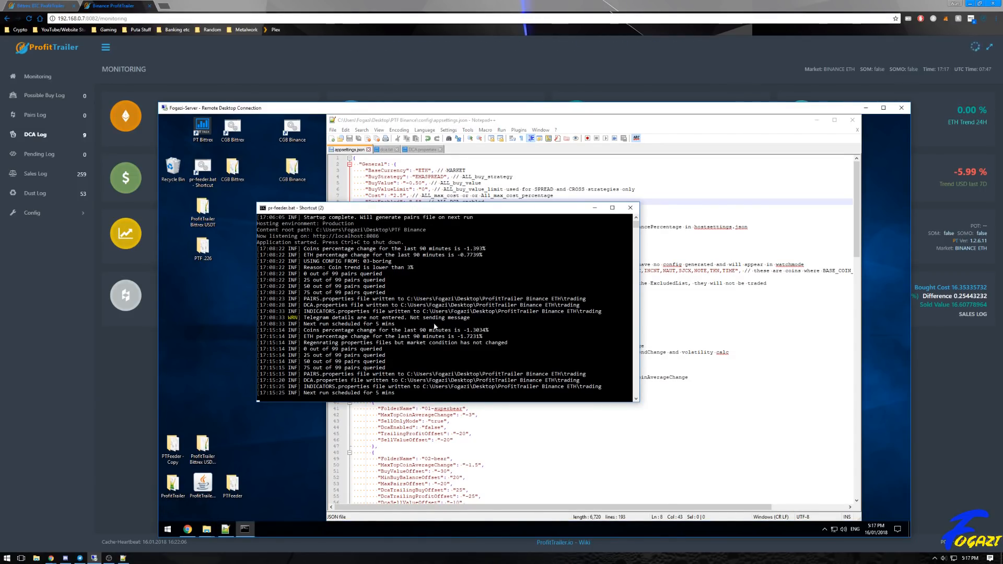
drag(457, 212, 382, 277)
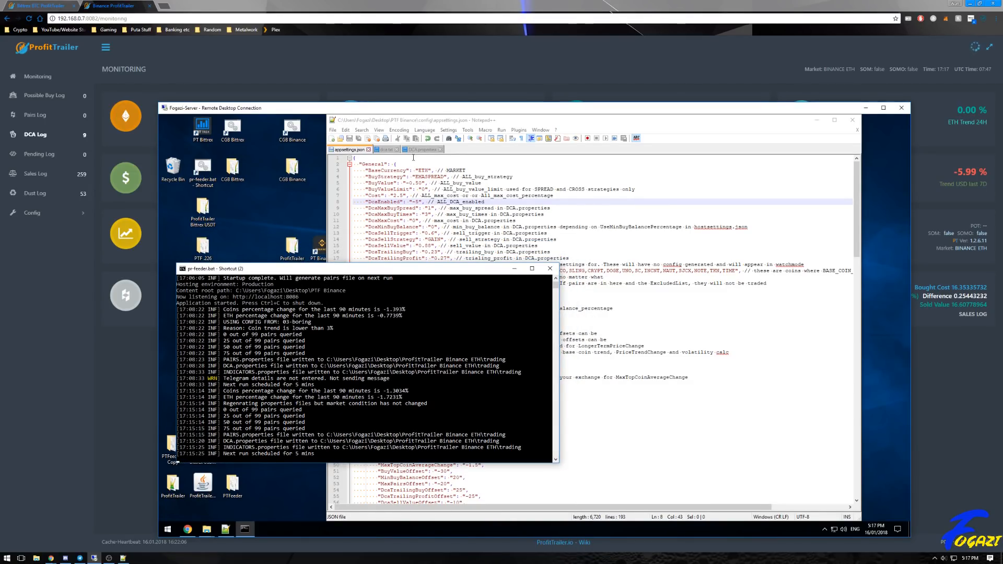
click(487, 208)
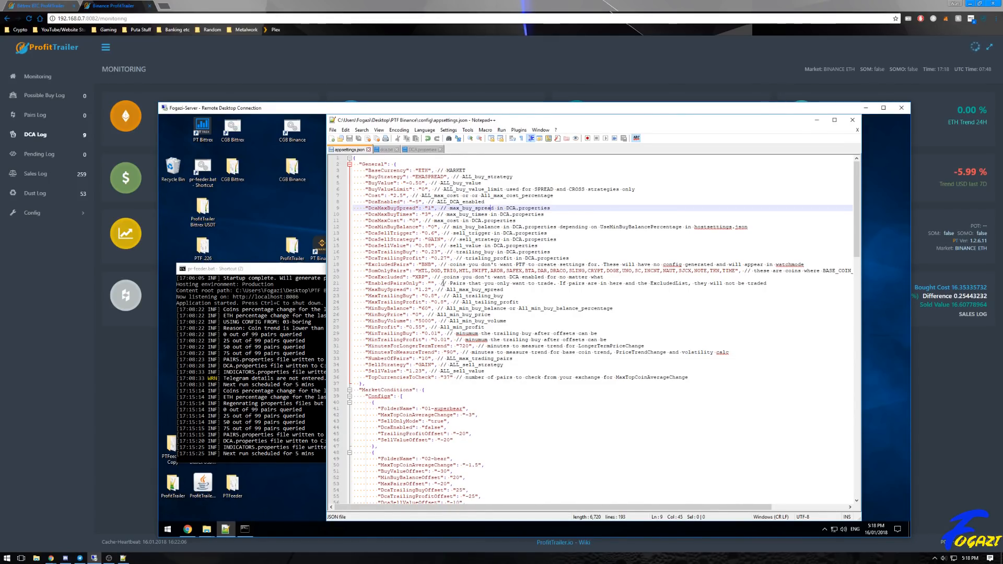
click(430, 208)
click(301, 270)
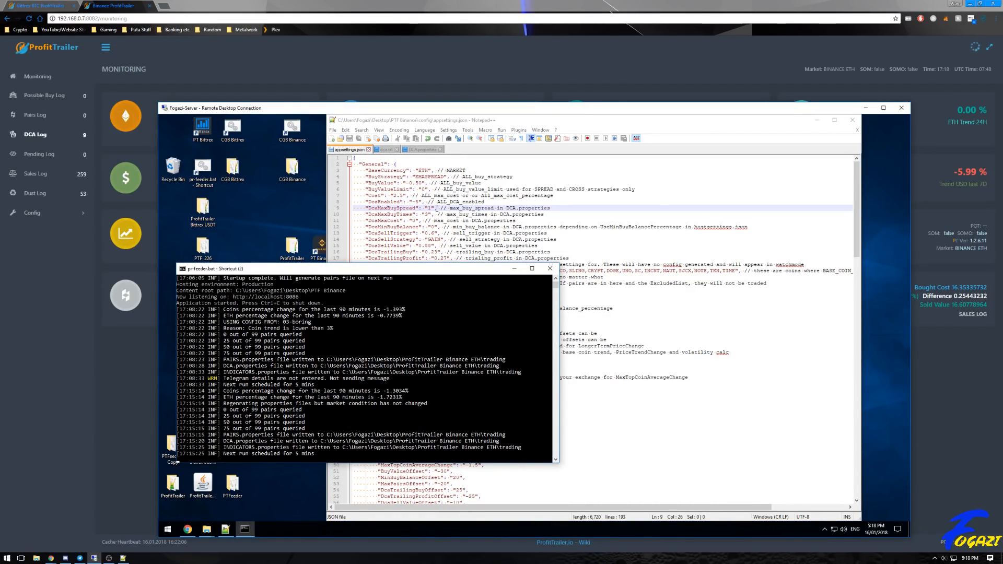
click(436, 209)
drag(437, 209, 433, 209)
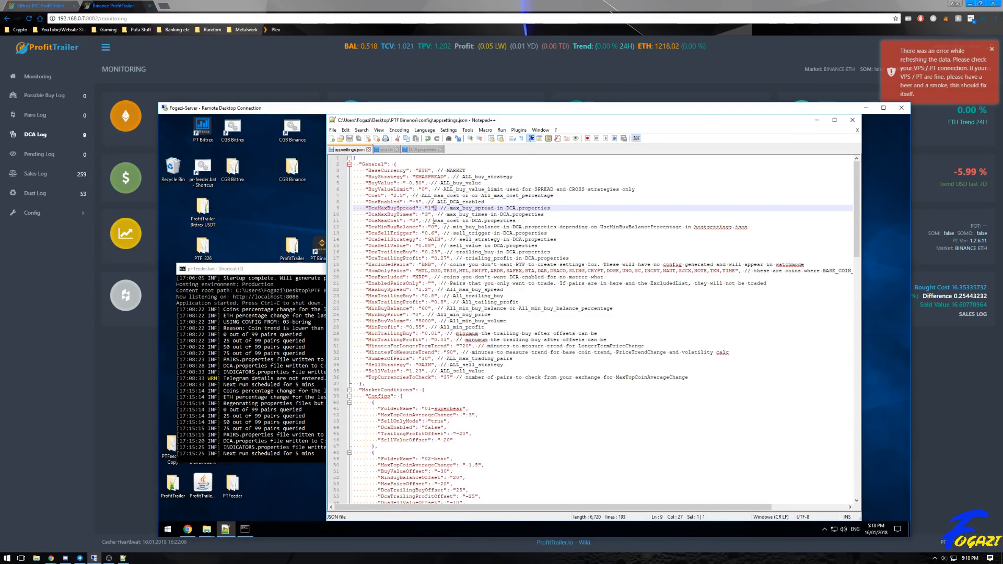
Stop the running pr-feeder.bat process and confirm terminating the batch job
click(278, 272)
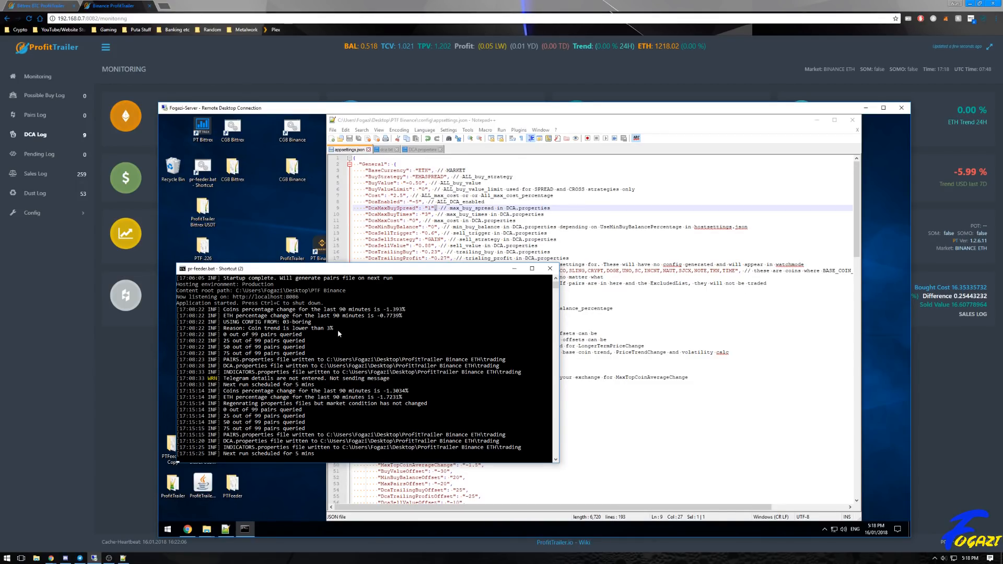
key(ctrl+c)
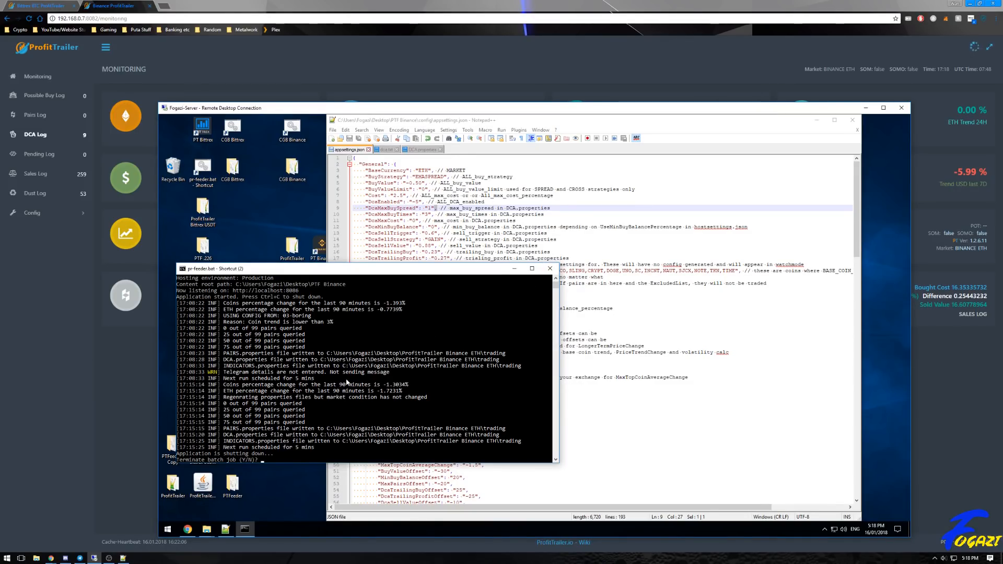
text(y)
key(Return)
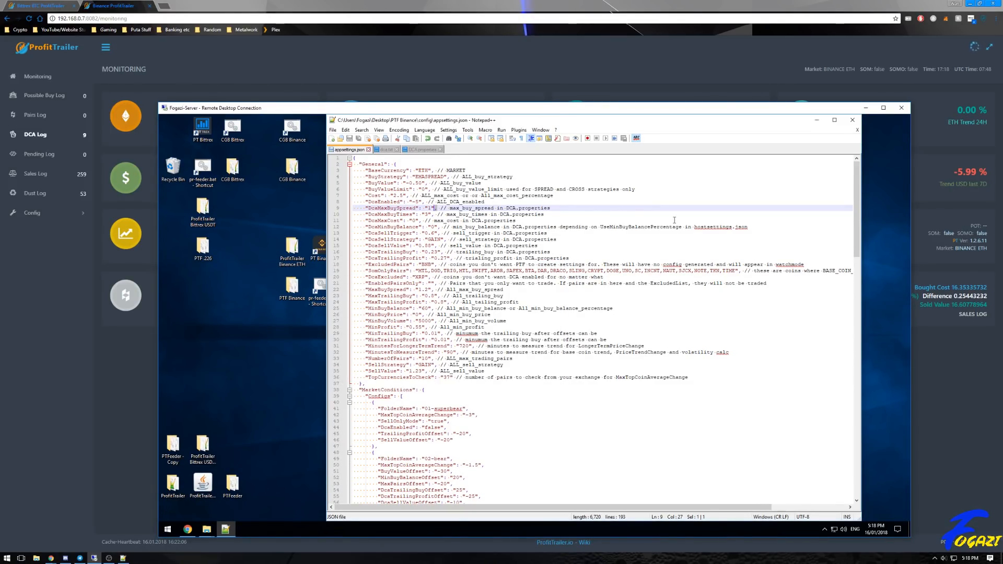